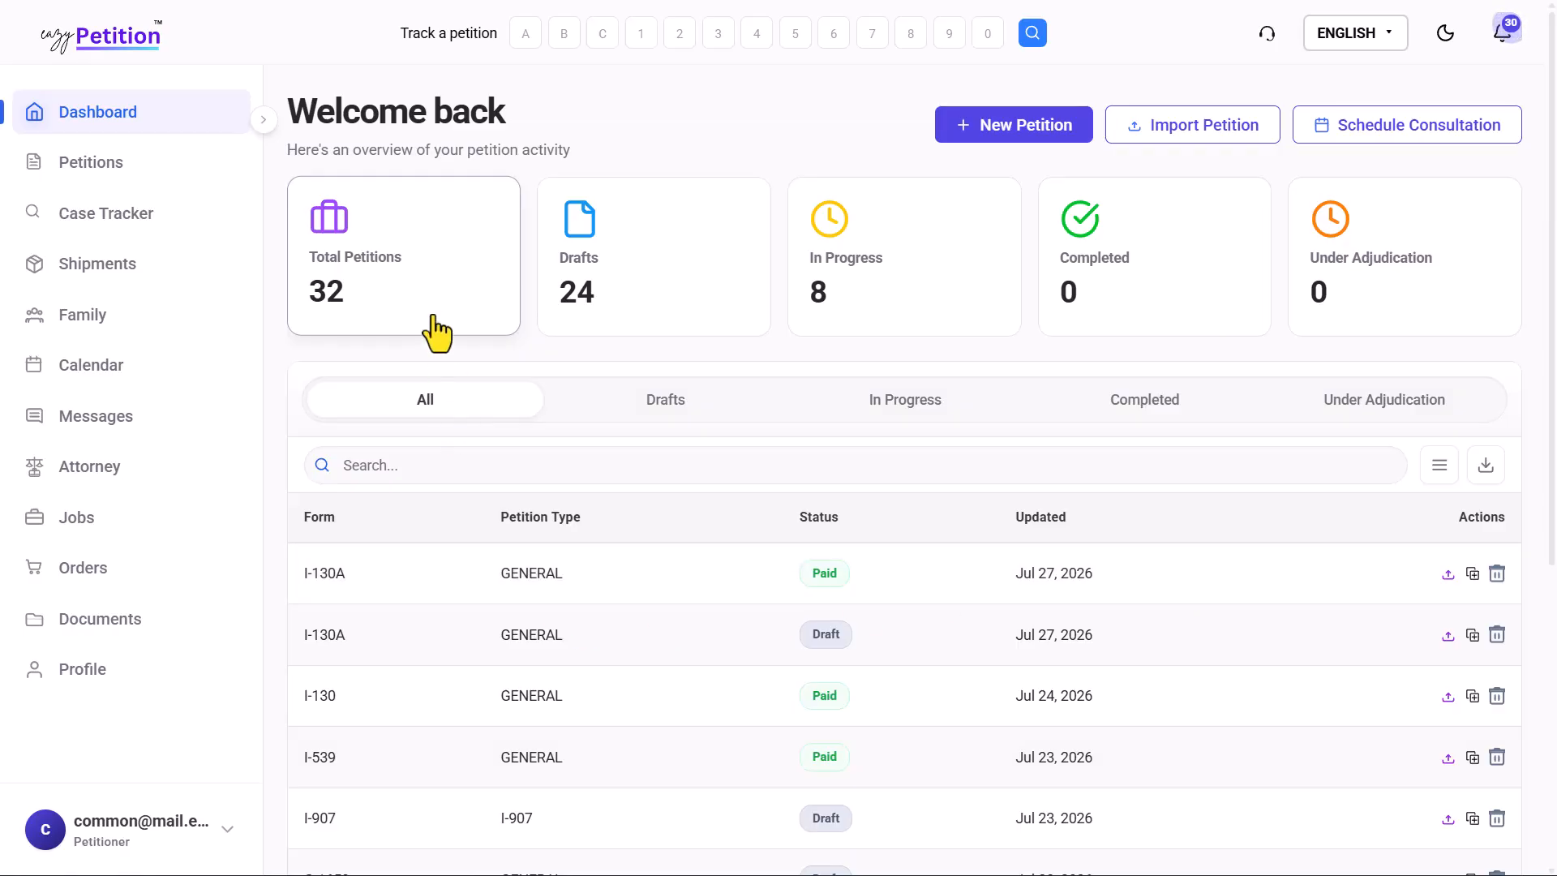
- View the dashboard's petition list for Drafts, In Progress, Completed and Under Adjudication in turn
left_click(653, 304)
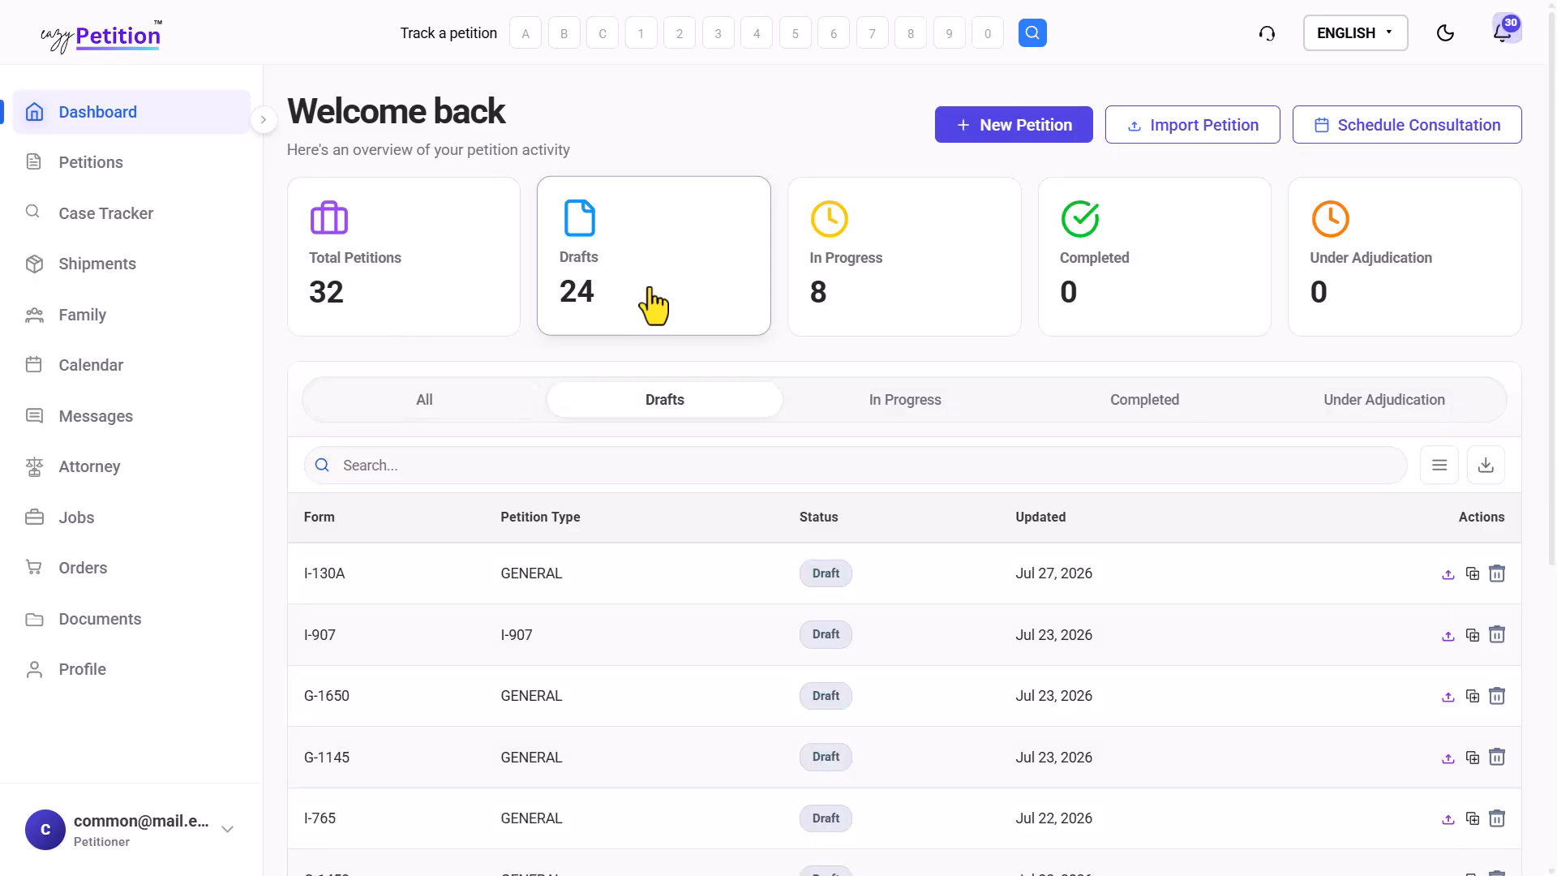
left_click(889, 292)
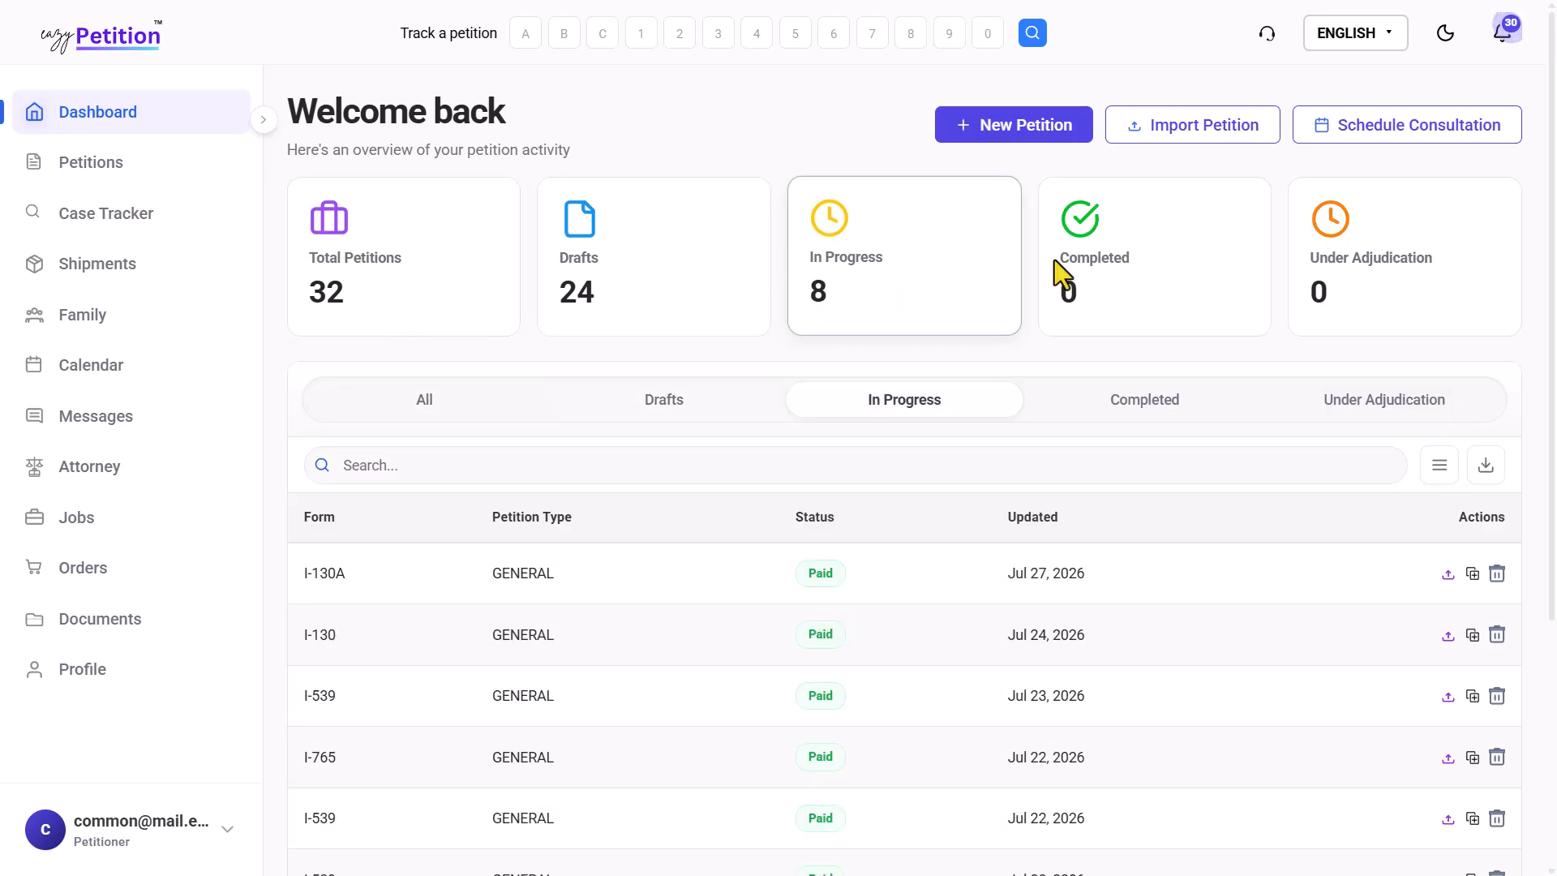
left_click(1105, 278)
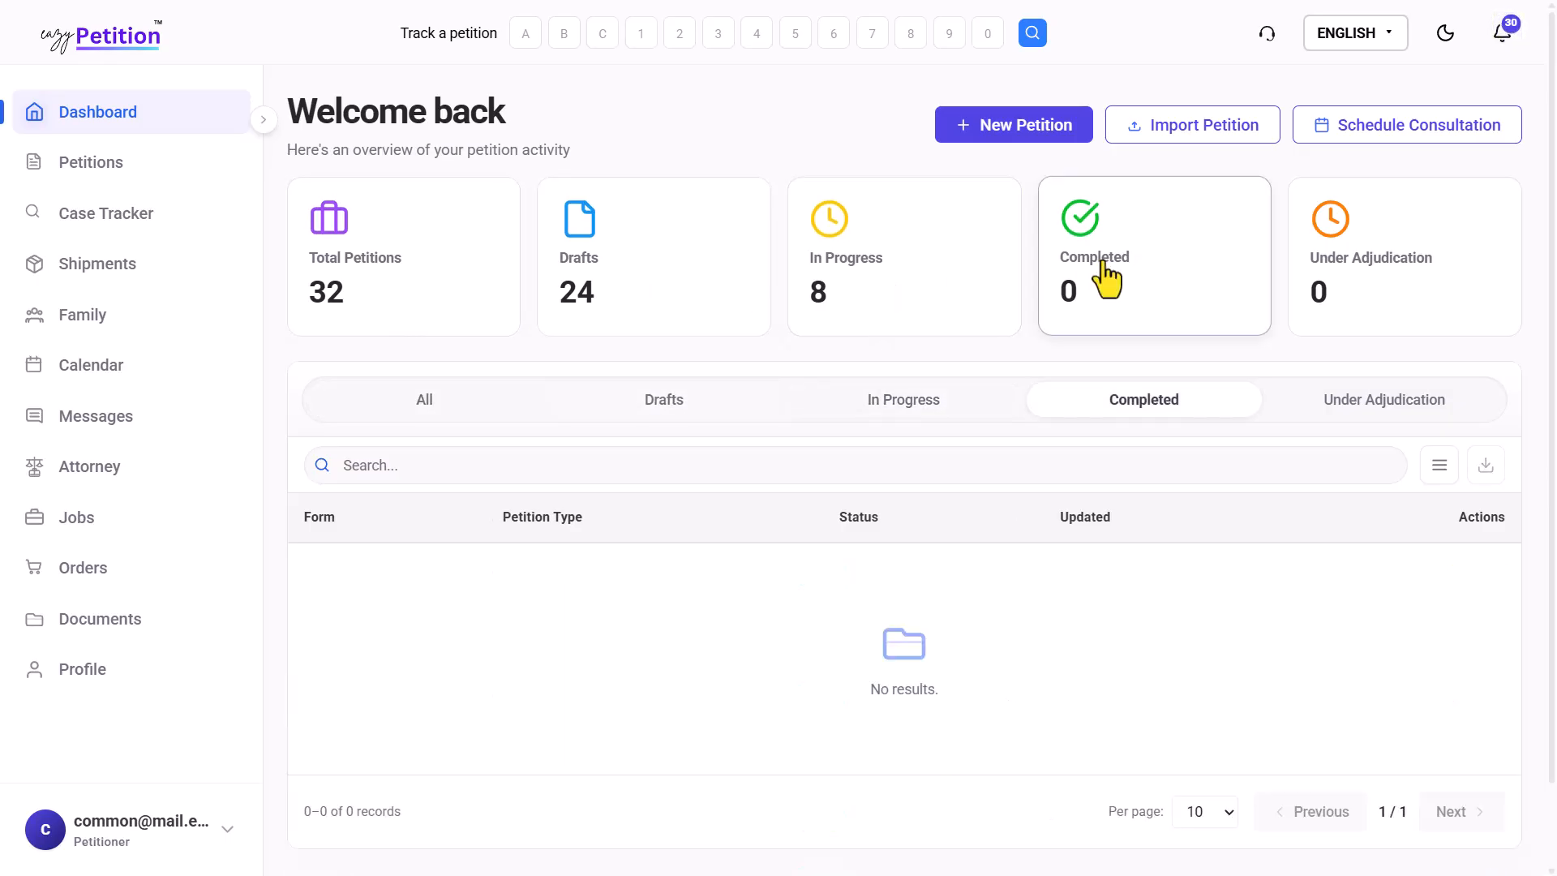
left_click(1377, 261)
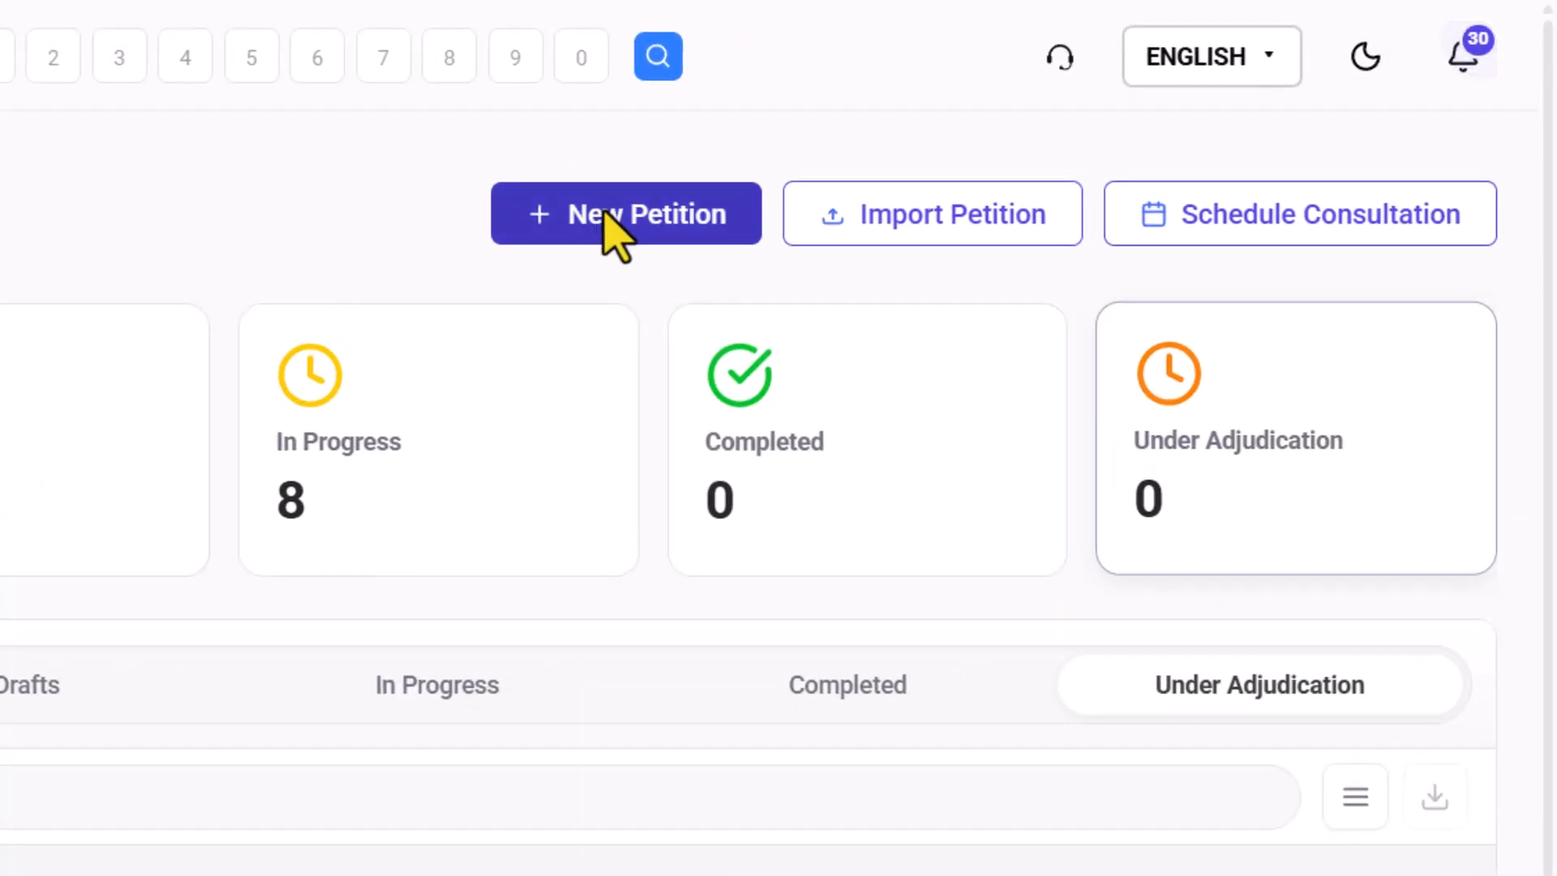
- Start a new petition and look through the available immigration forms
left_click(624, 229)
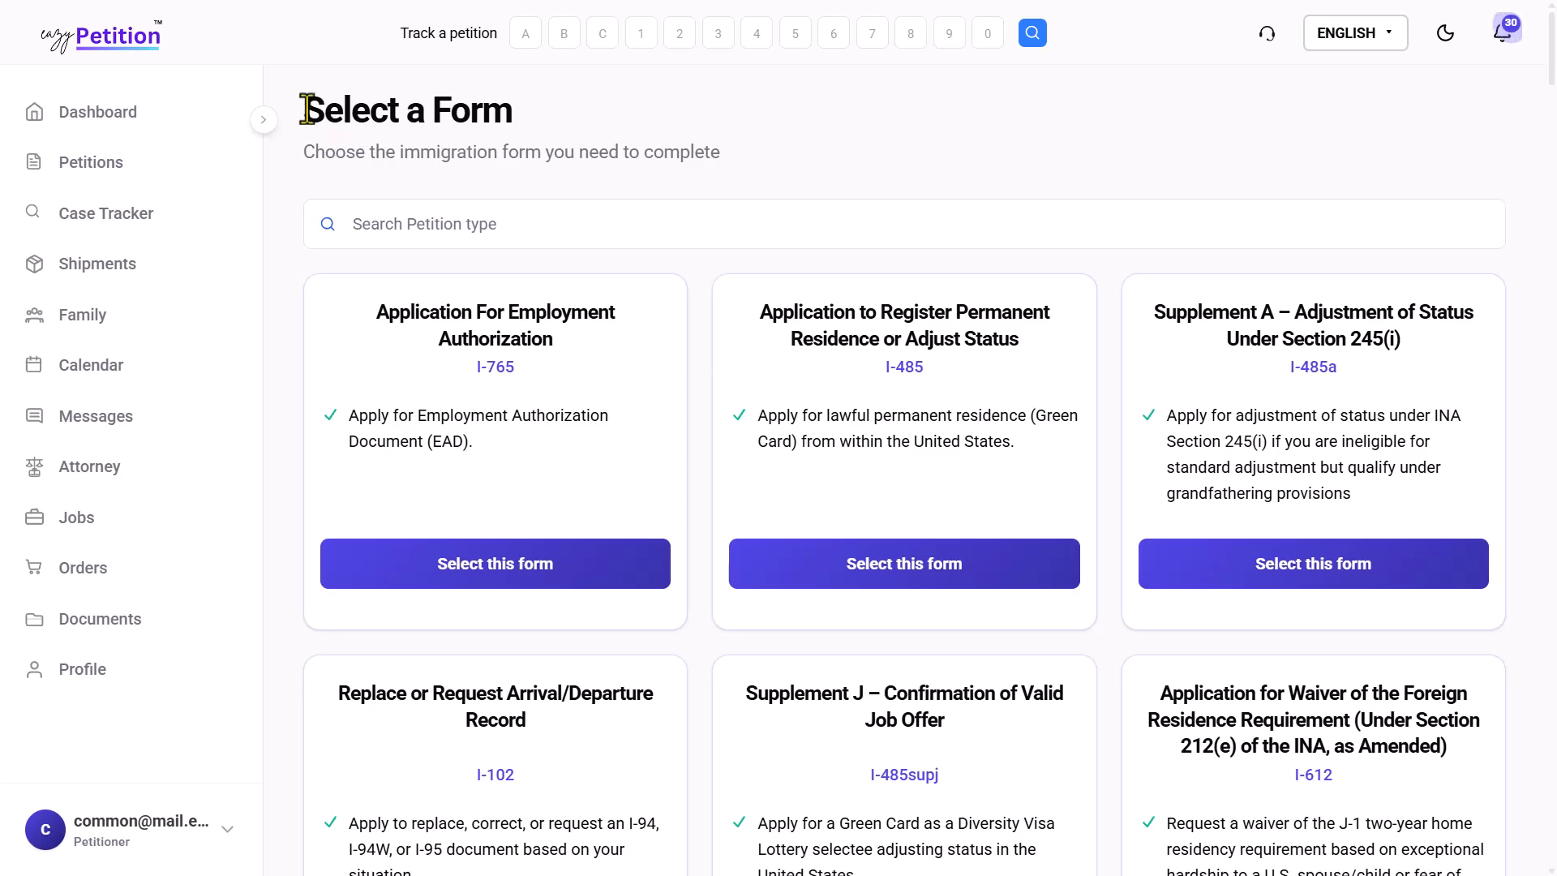
left_click_drag(303, 103, 519, 110)
left_click(519, 110)
scroll(823, 698, "down", 4)
scroll(821, 689, "down", 7)
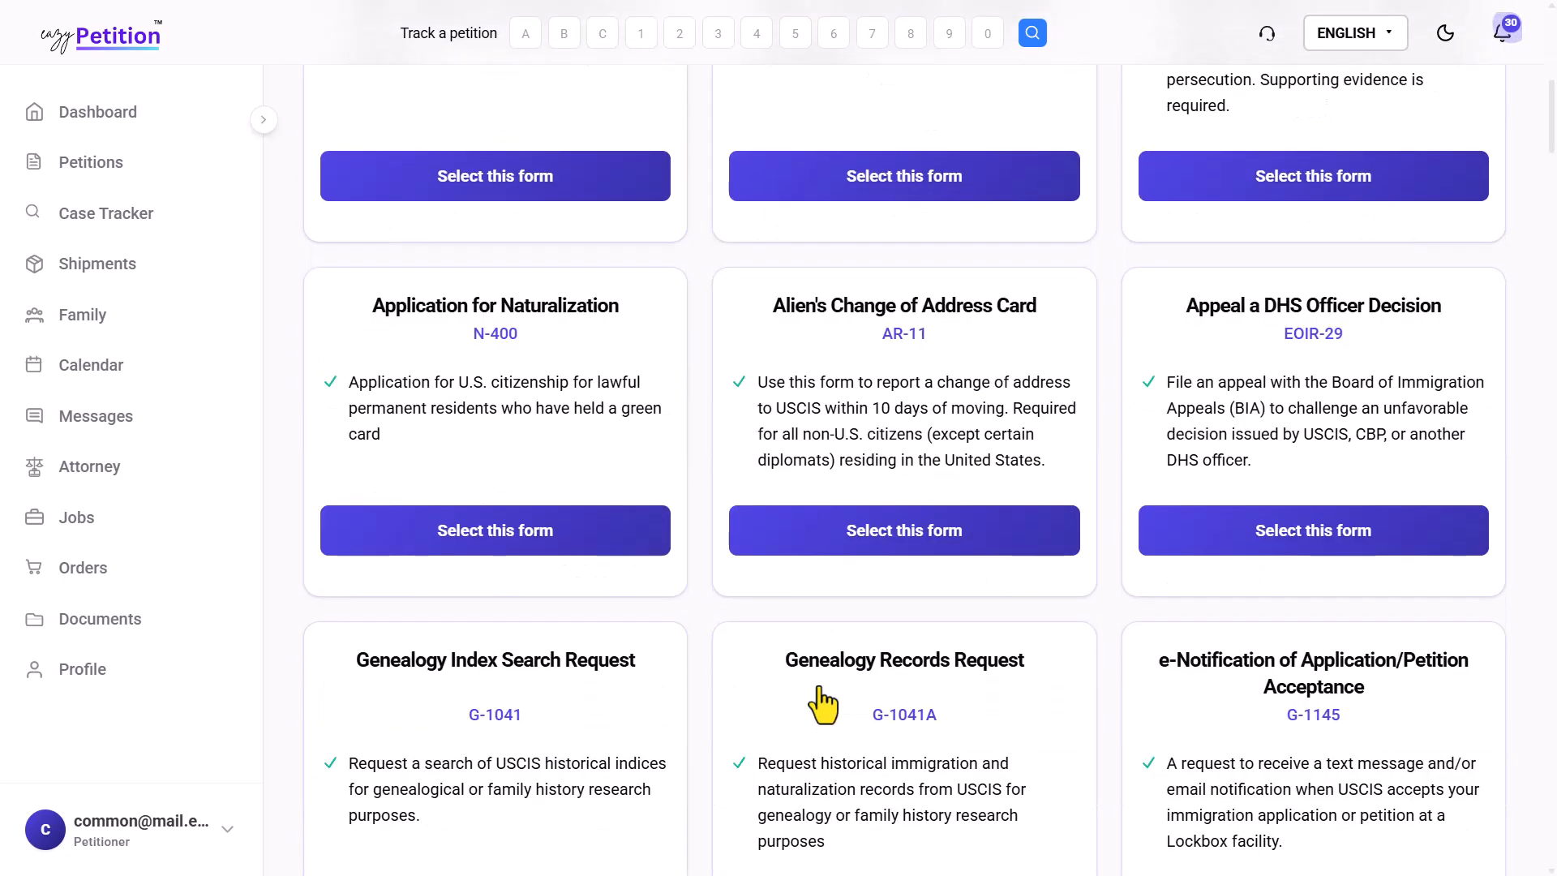
scroll(824, 597, "up", 11)
- Search the petition types for "I-53" and select the I-539 Application to Extend or Change Nonimmigrant Status
left_click(430, 230)
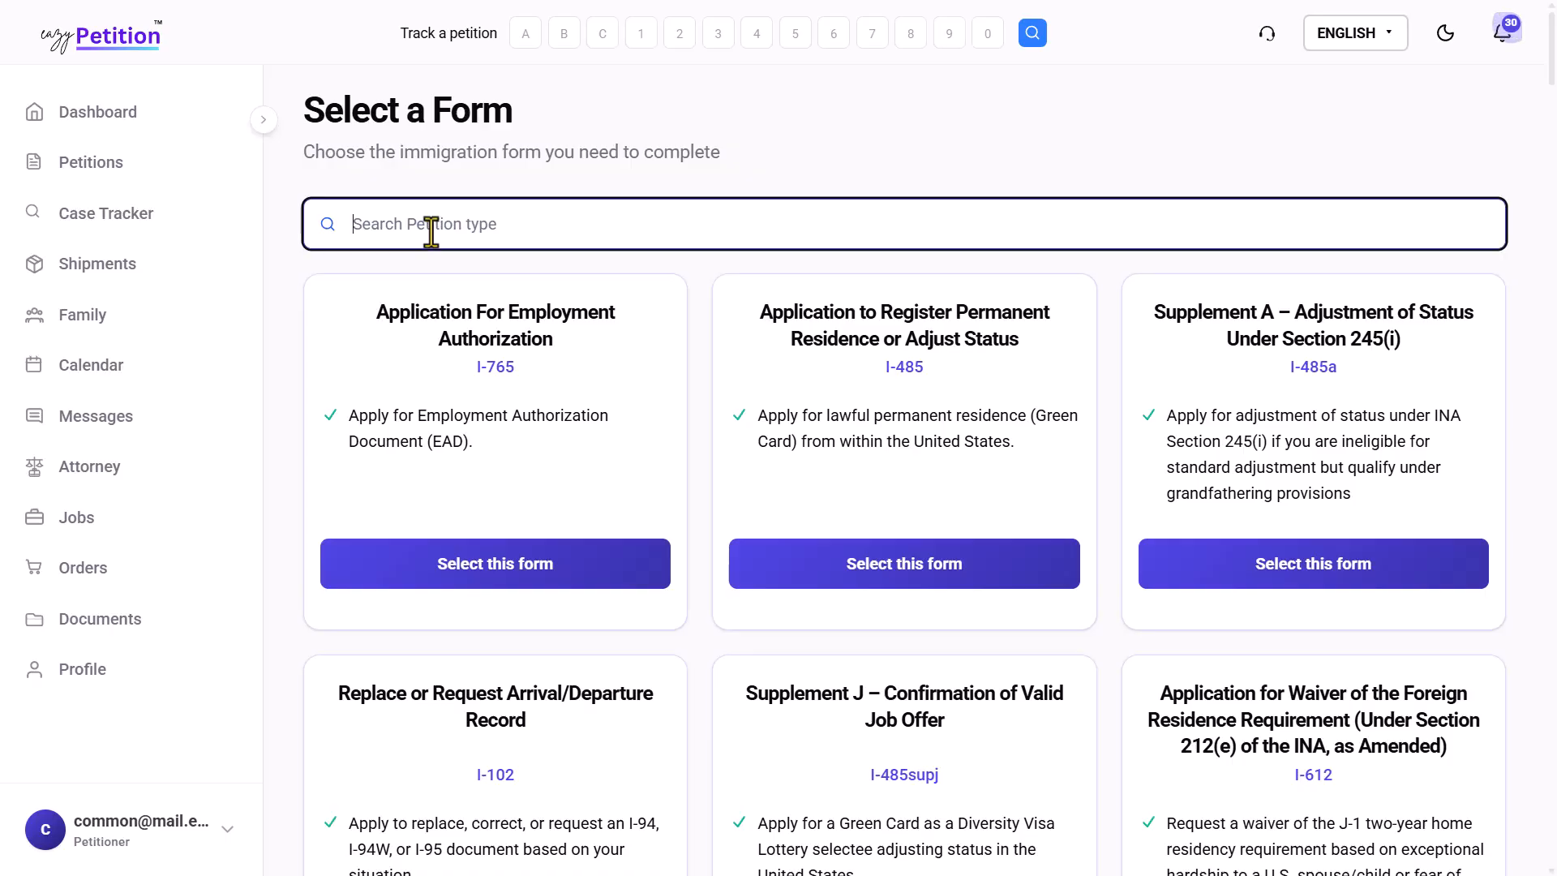
type("I-53")
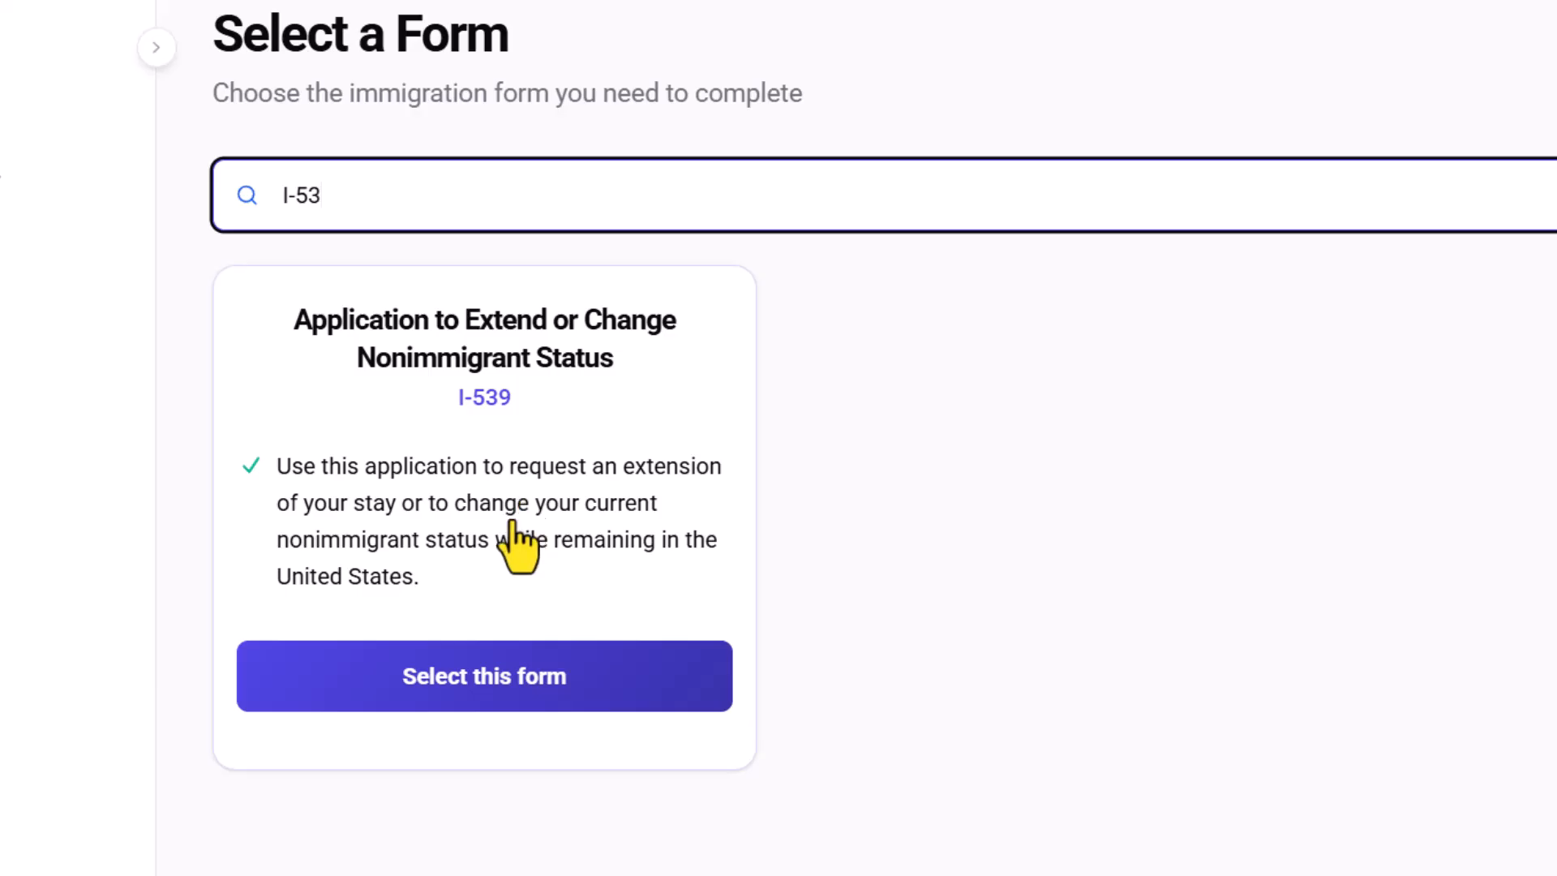
left_click(519, 600)
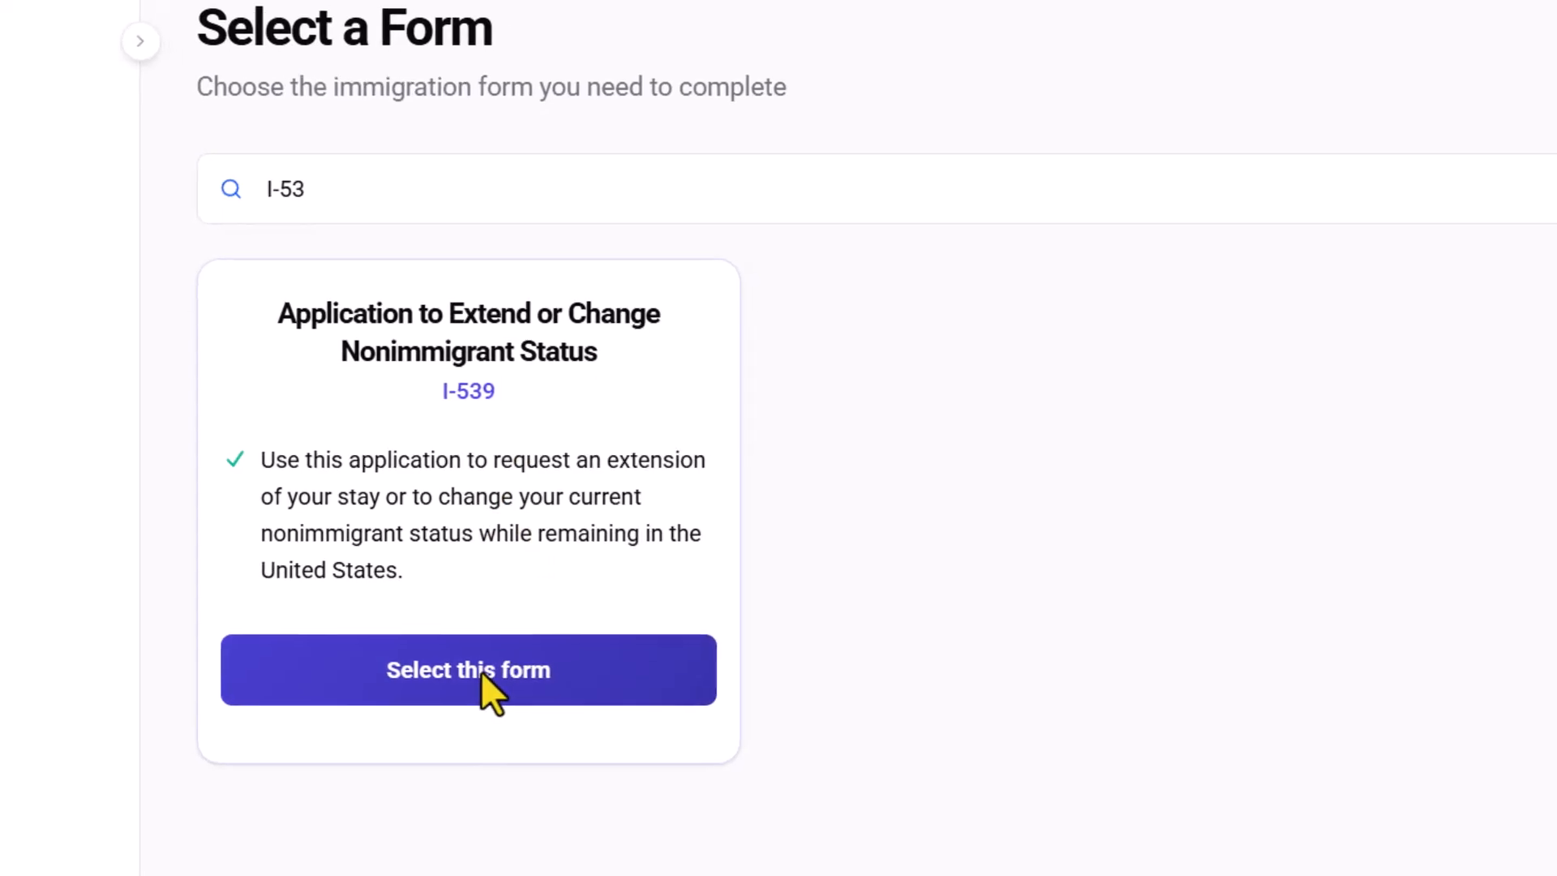
left_click(499, 687)
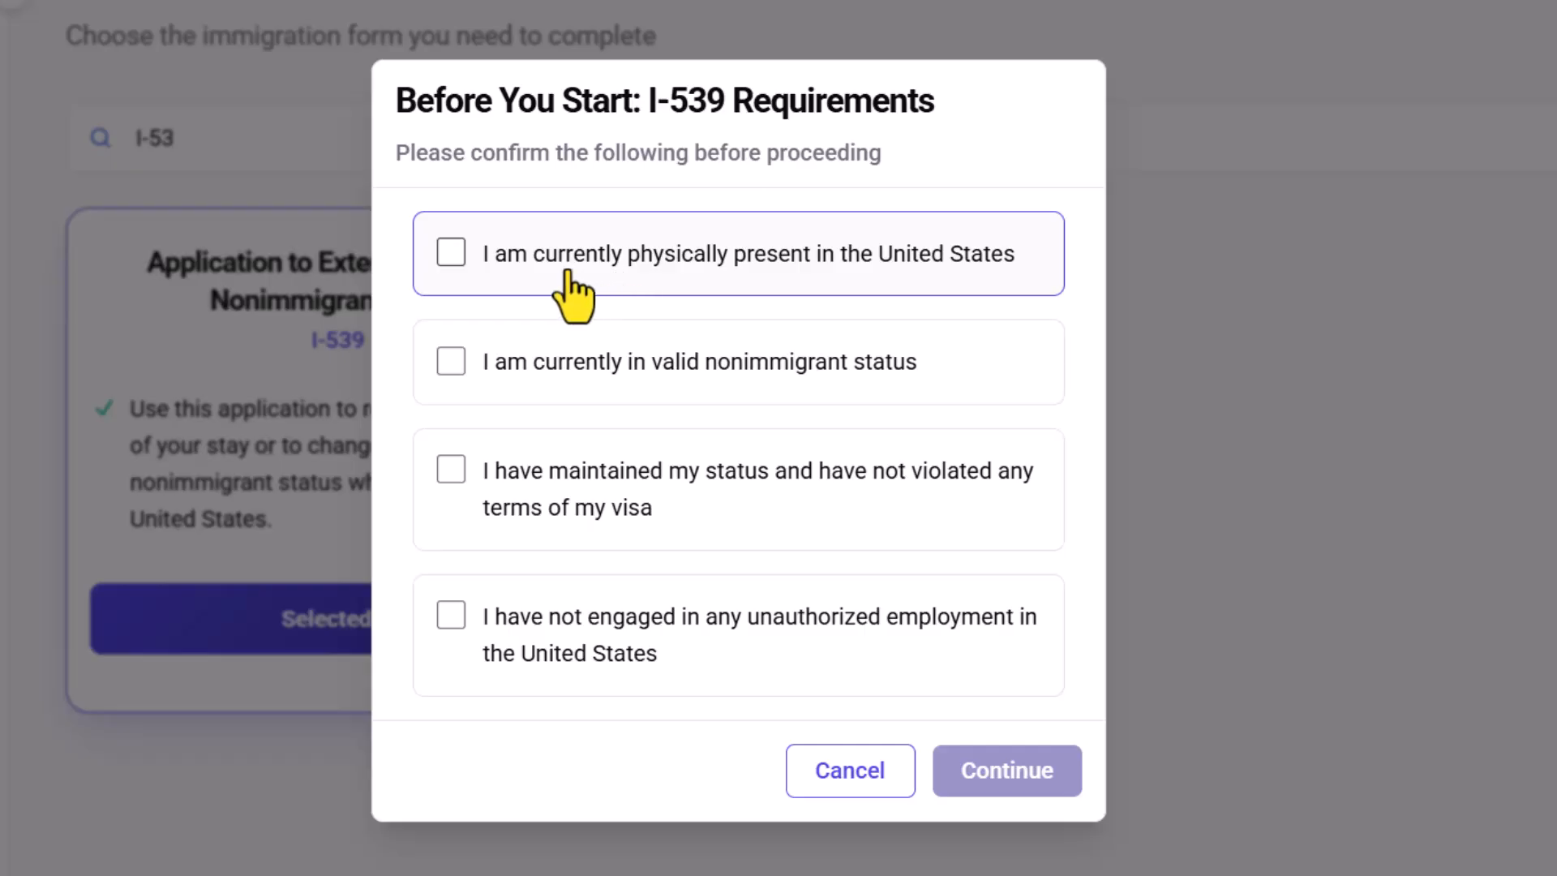
- Confirm all four I-539 requirements on physical presence, valid status, maintained status and no unauthorized employment, and continue to the form
left_click(607, 280)
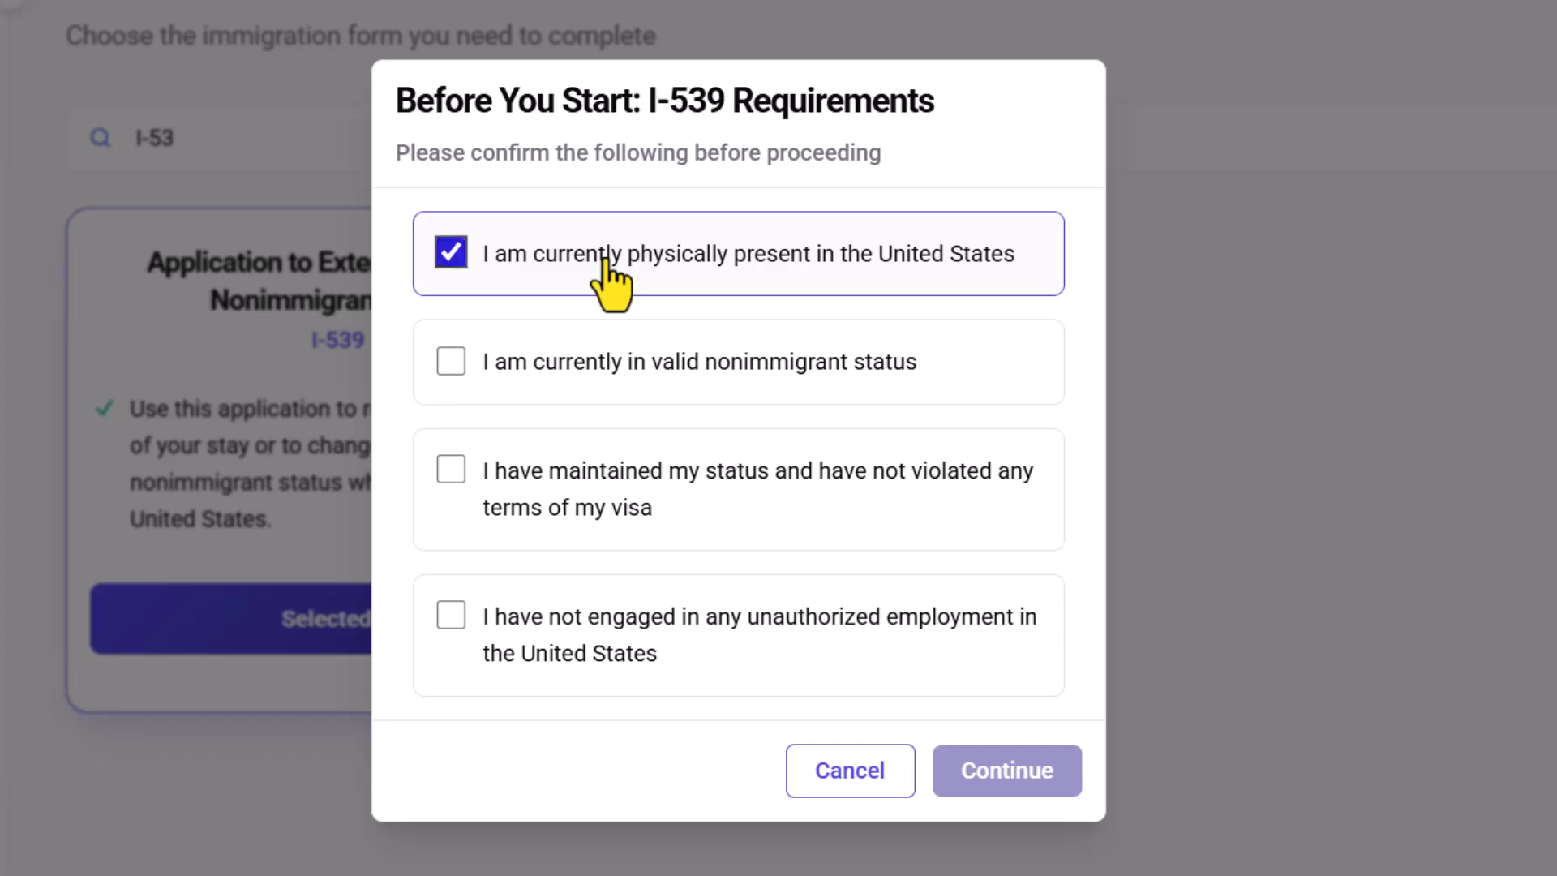
left_click(604, 367)
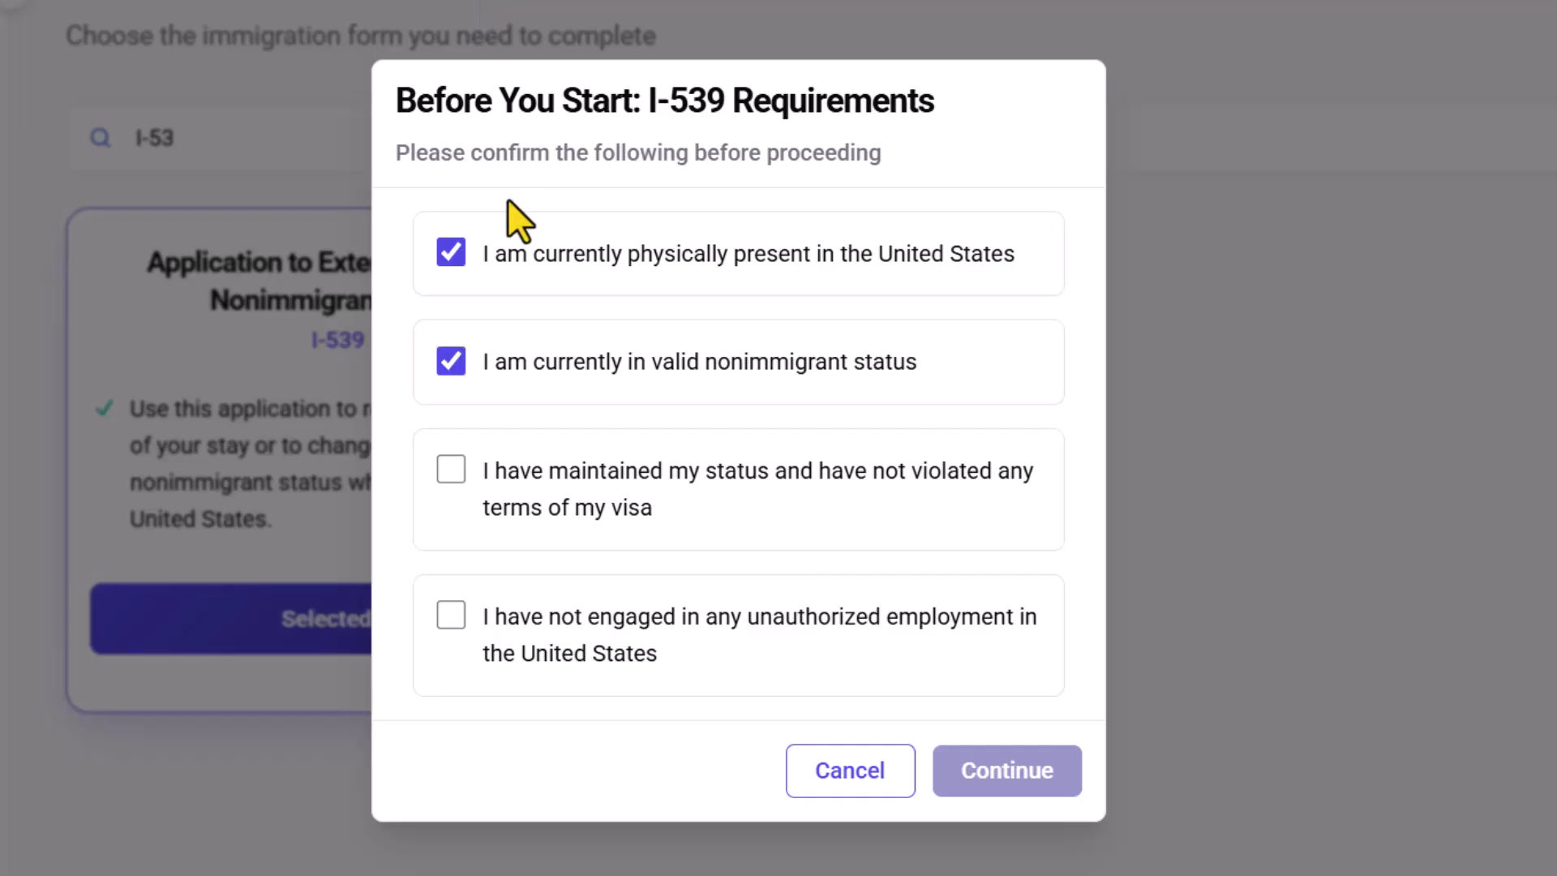
left_click(654, 521)
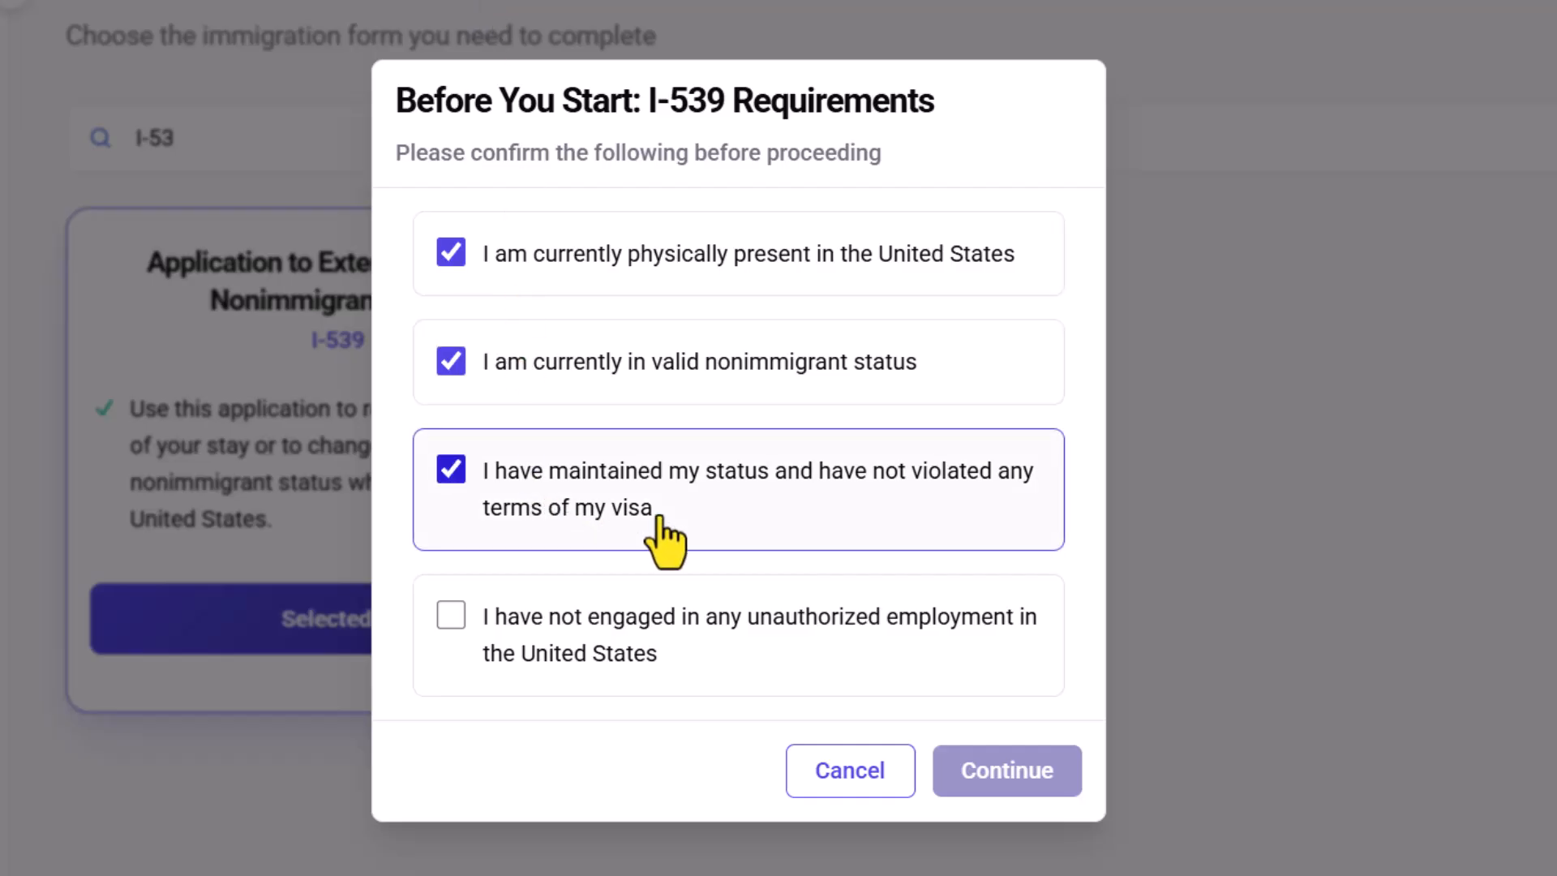
left_click(663, 686)
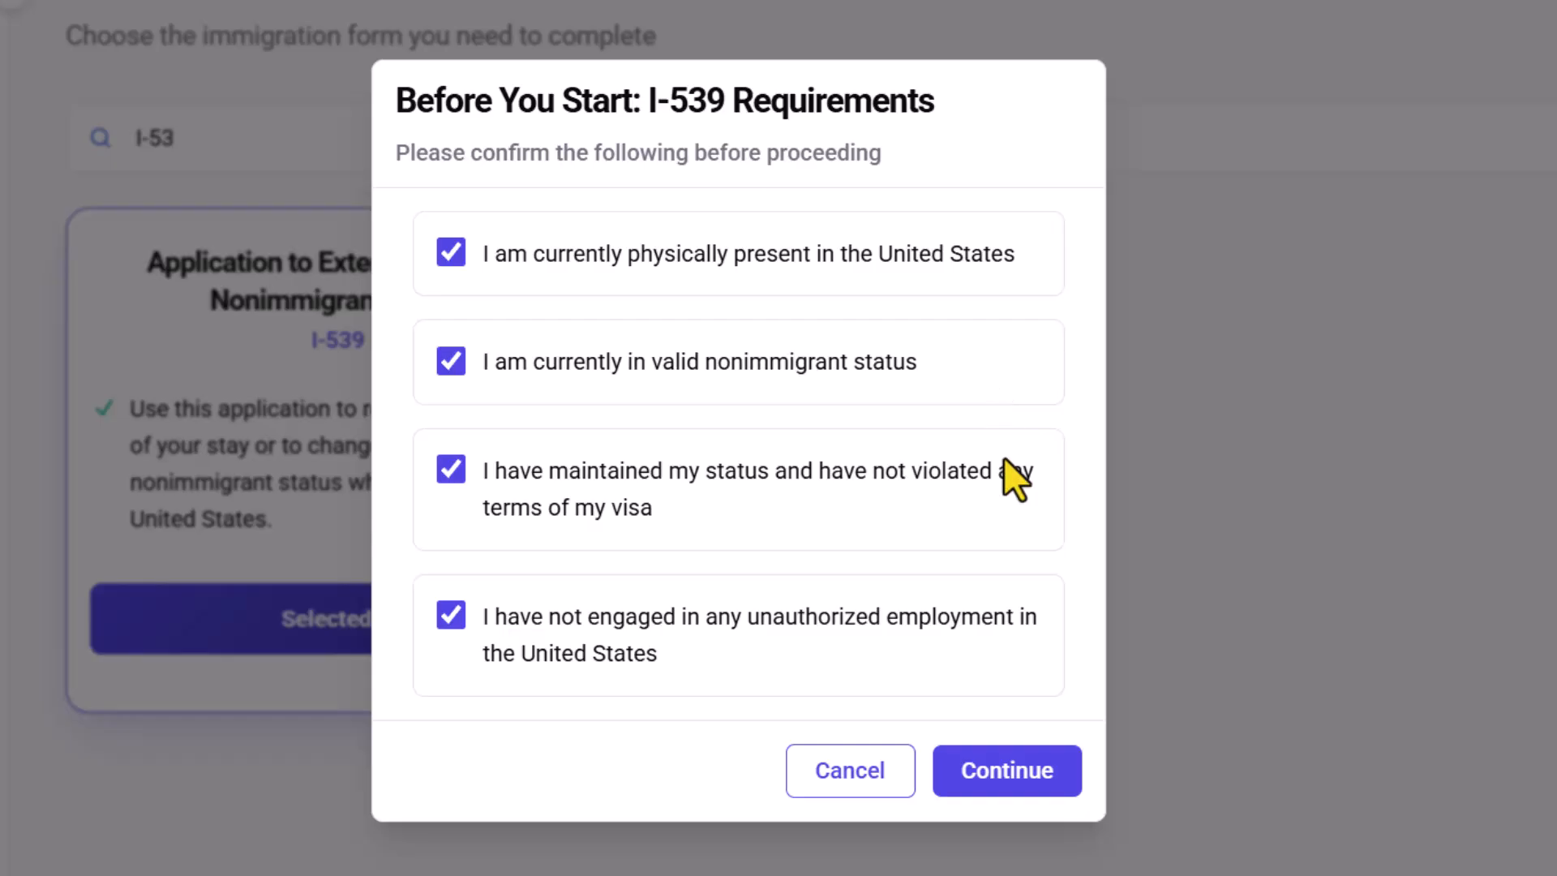
left_click(1041, 766)
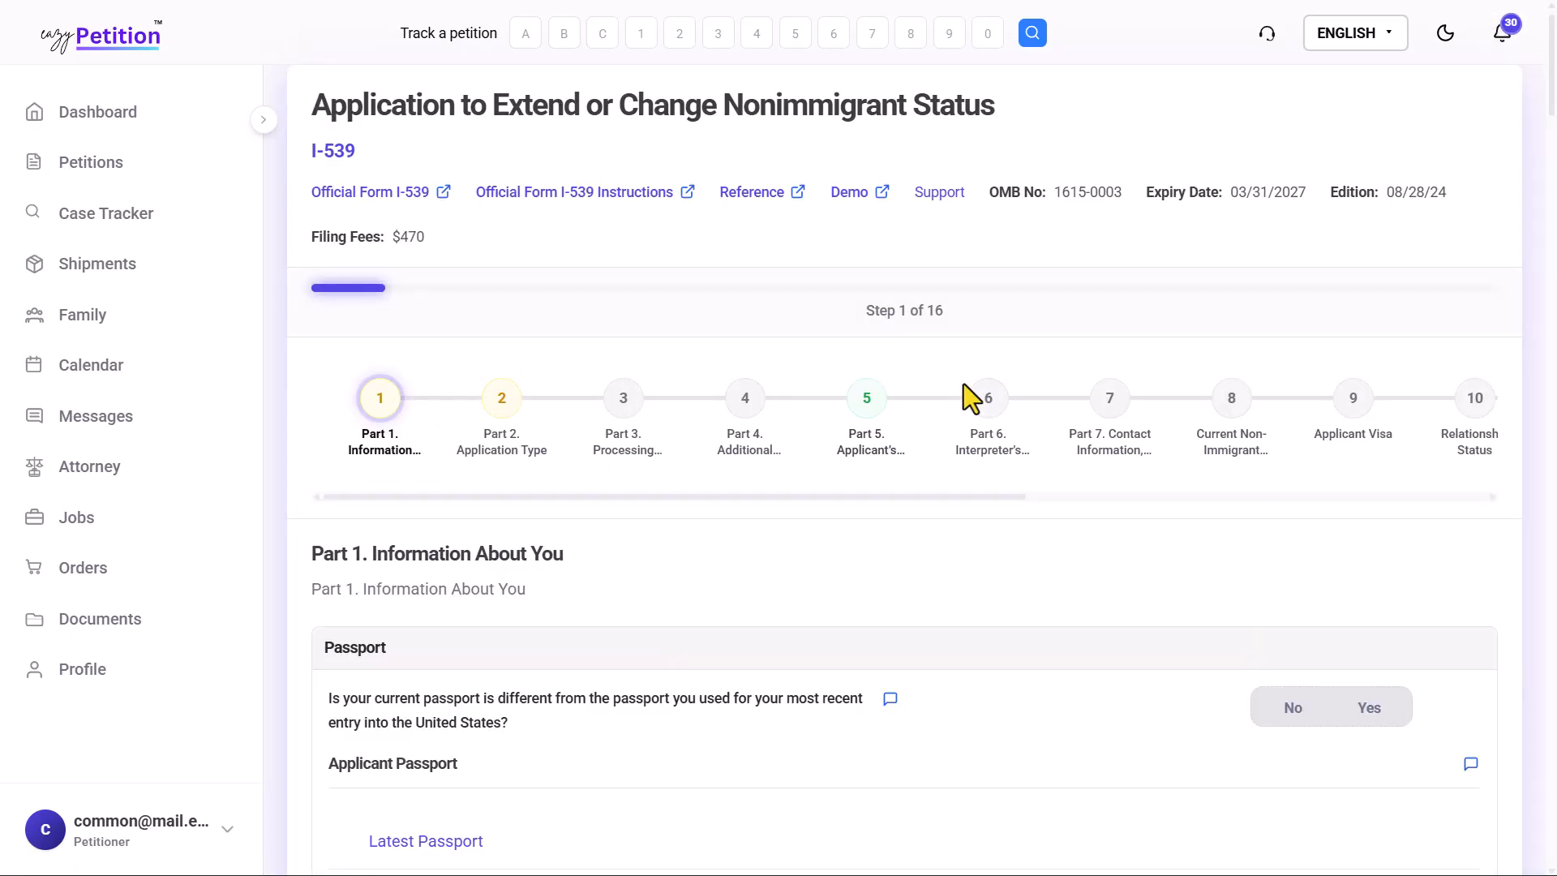
- Check the title, OMB number, expiry date and edition in the I-539 petition header
left_click_drag(330, 104, 1000, 119)
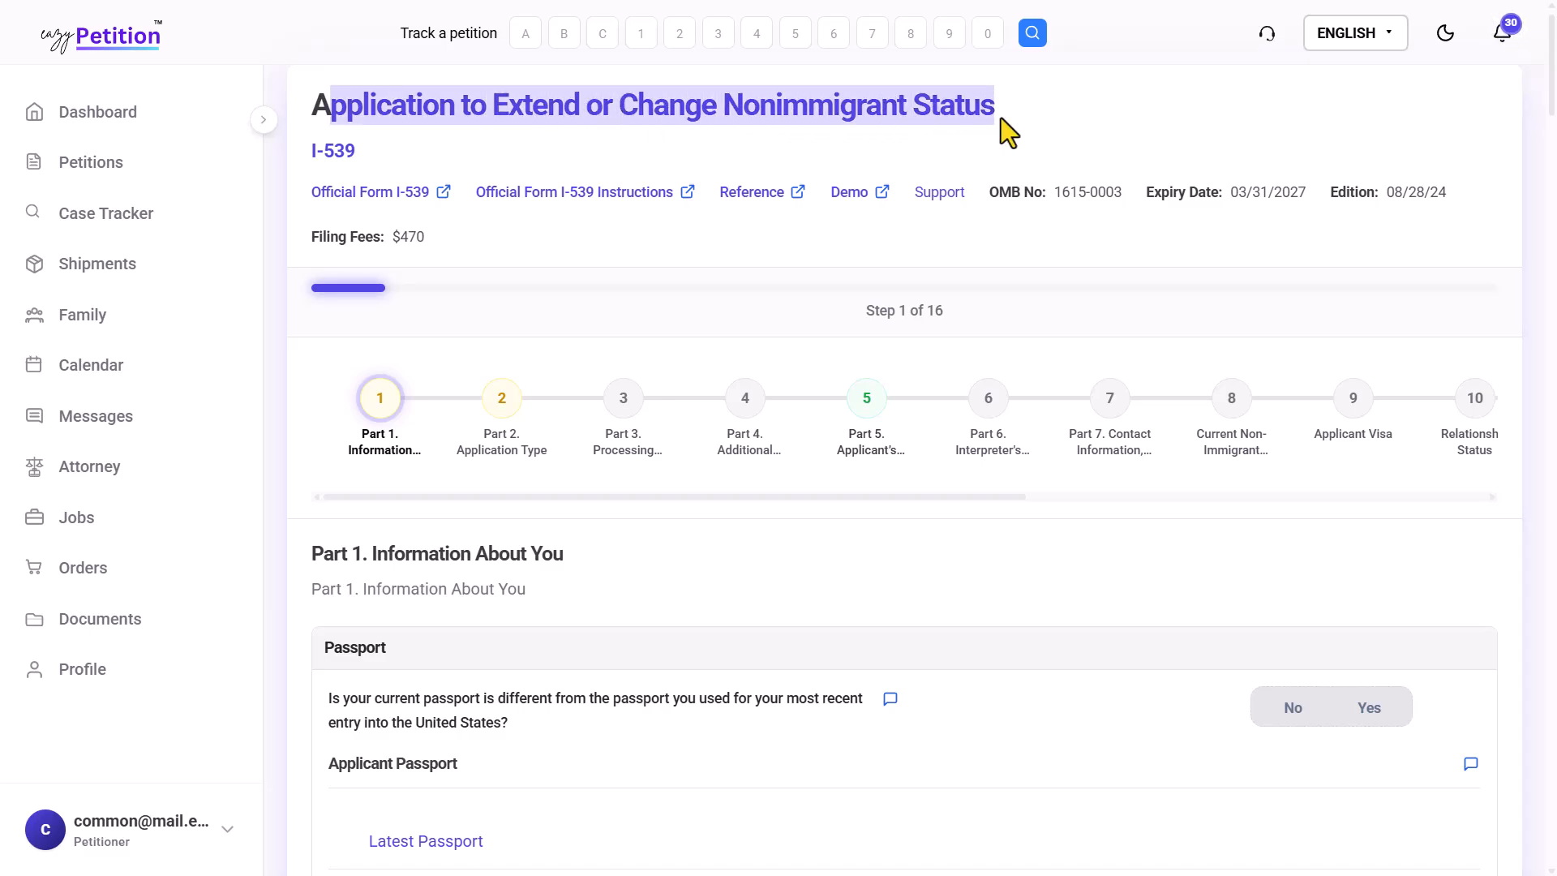
left_click(1000, 118)
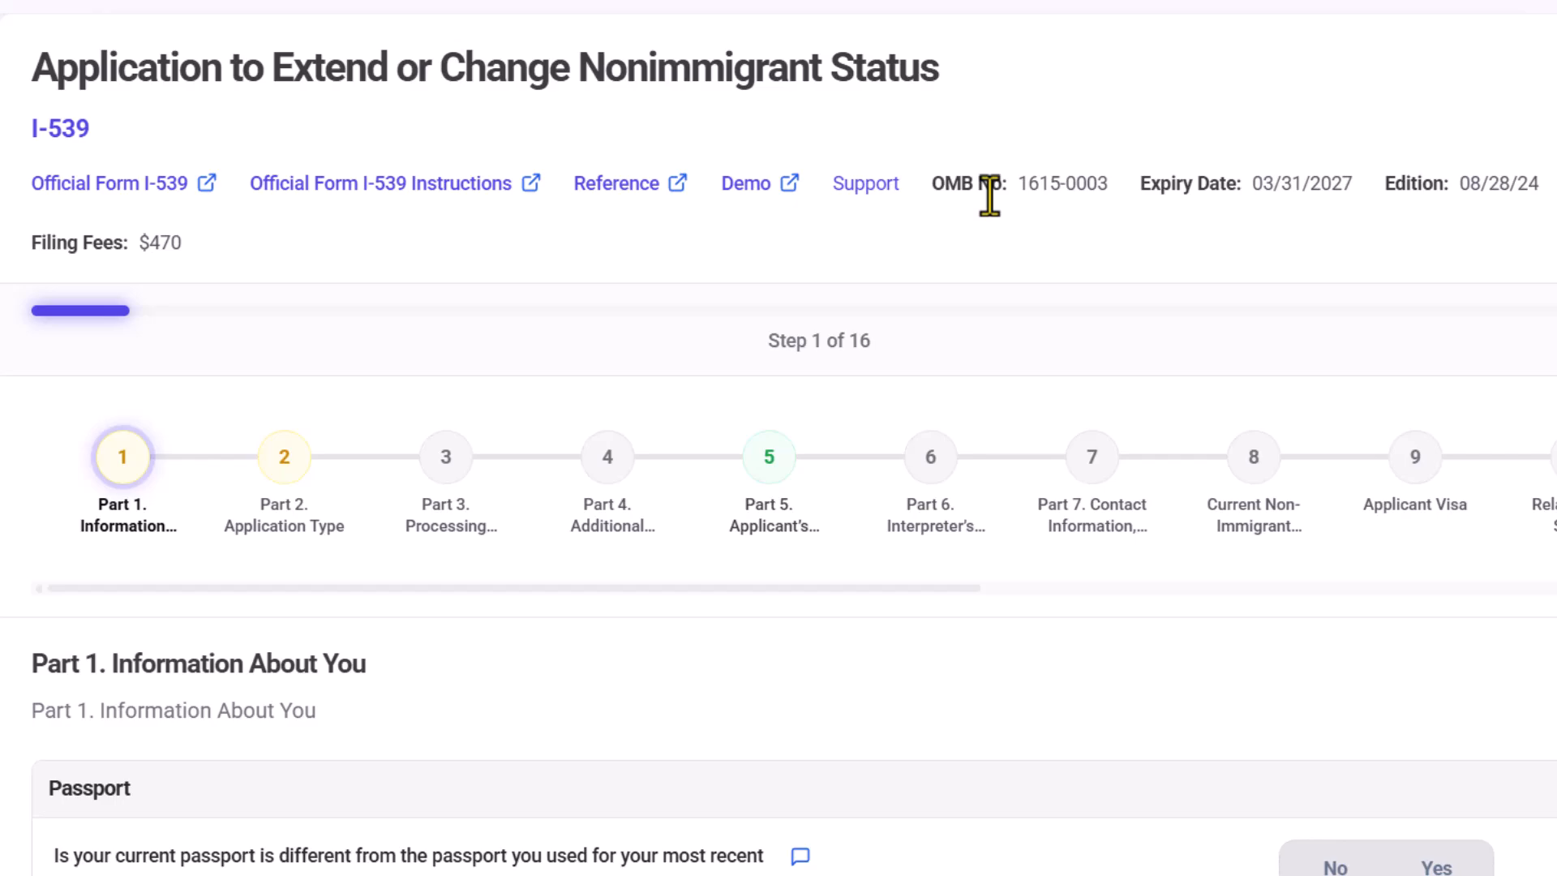
left_click_drag(954, 195, 1055, 180)
left_click(1056, 180)
left_click_drag(1199, 198, 1519, 176)
left_click(1325, 181)
left_click(1519, 176)
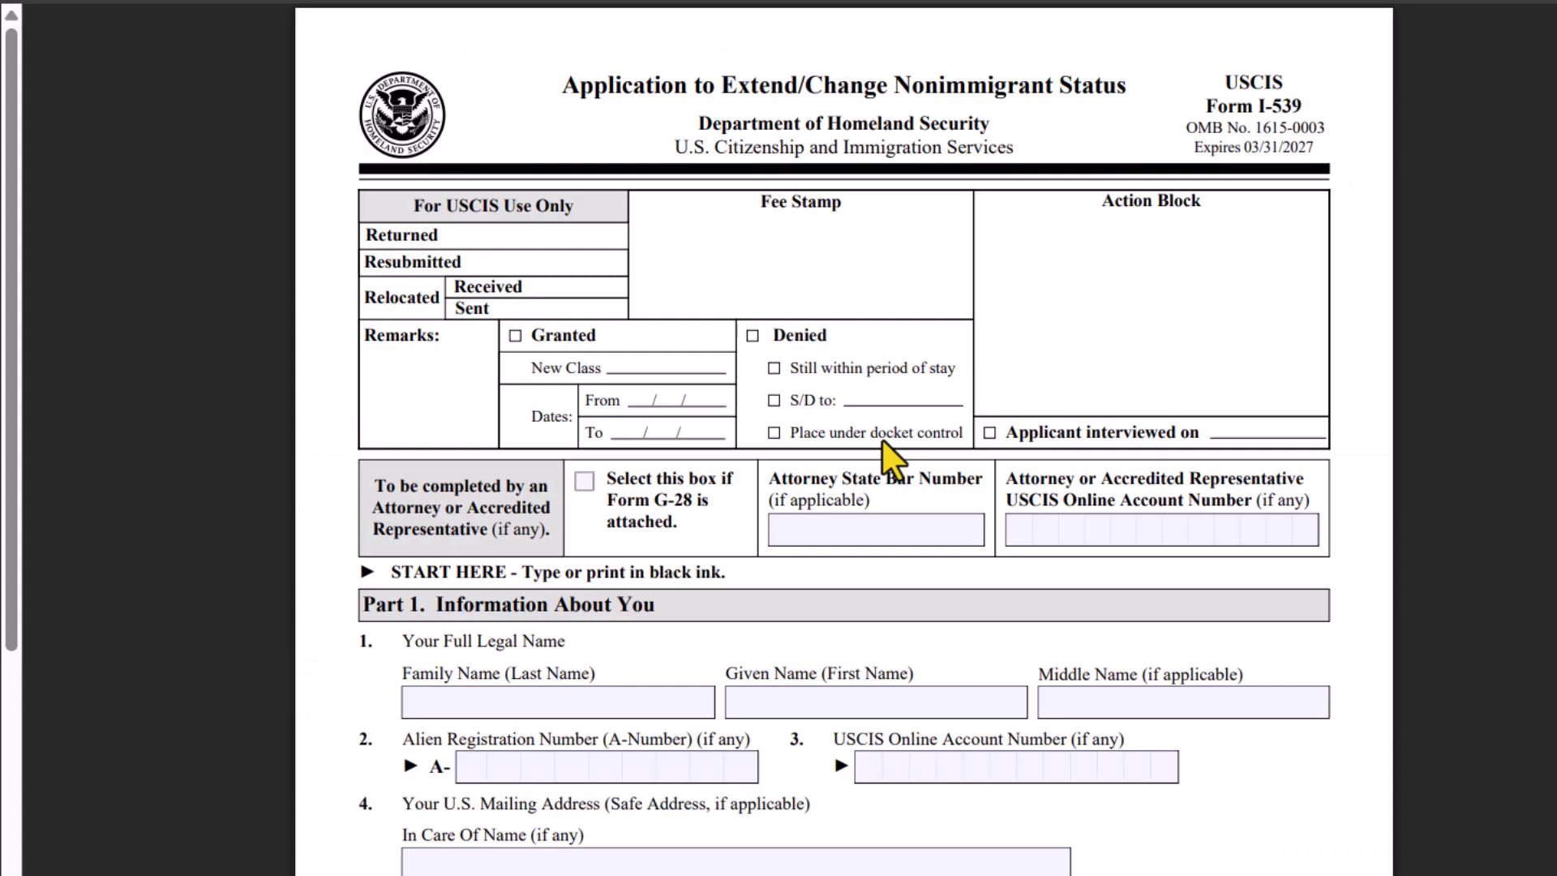
- Check the OMB number and the edition date on the first page of the official Form I-539 PDF
left_click_drag(1186, 127, 1285, 127)
left_click(1286, 127)
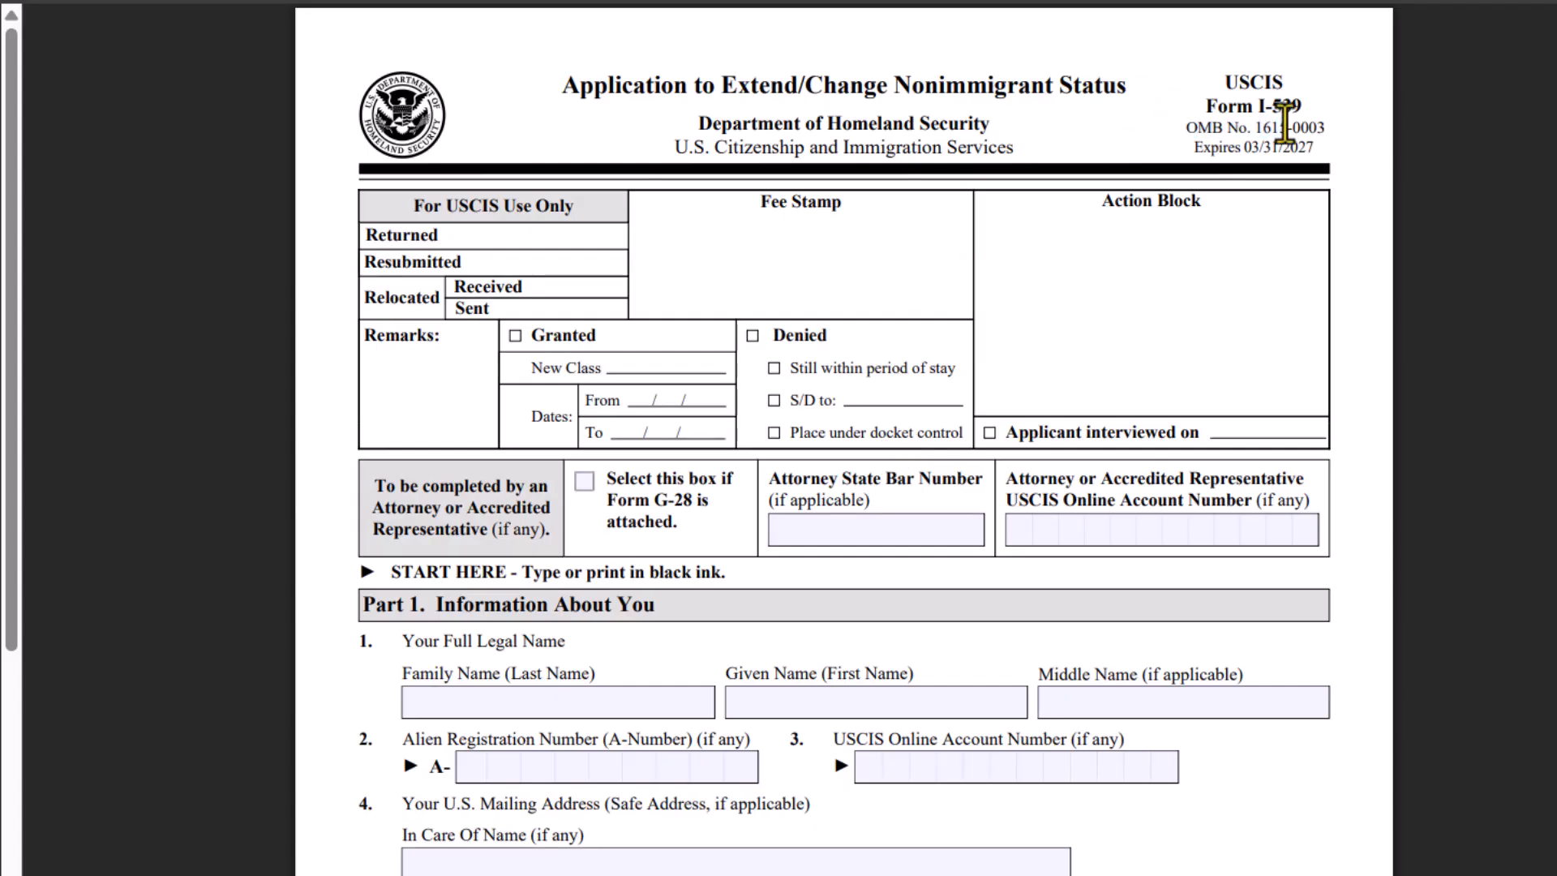
scroll(805, 582, "down", 5)
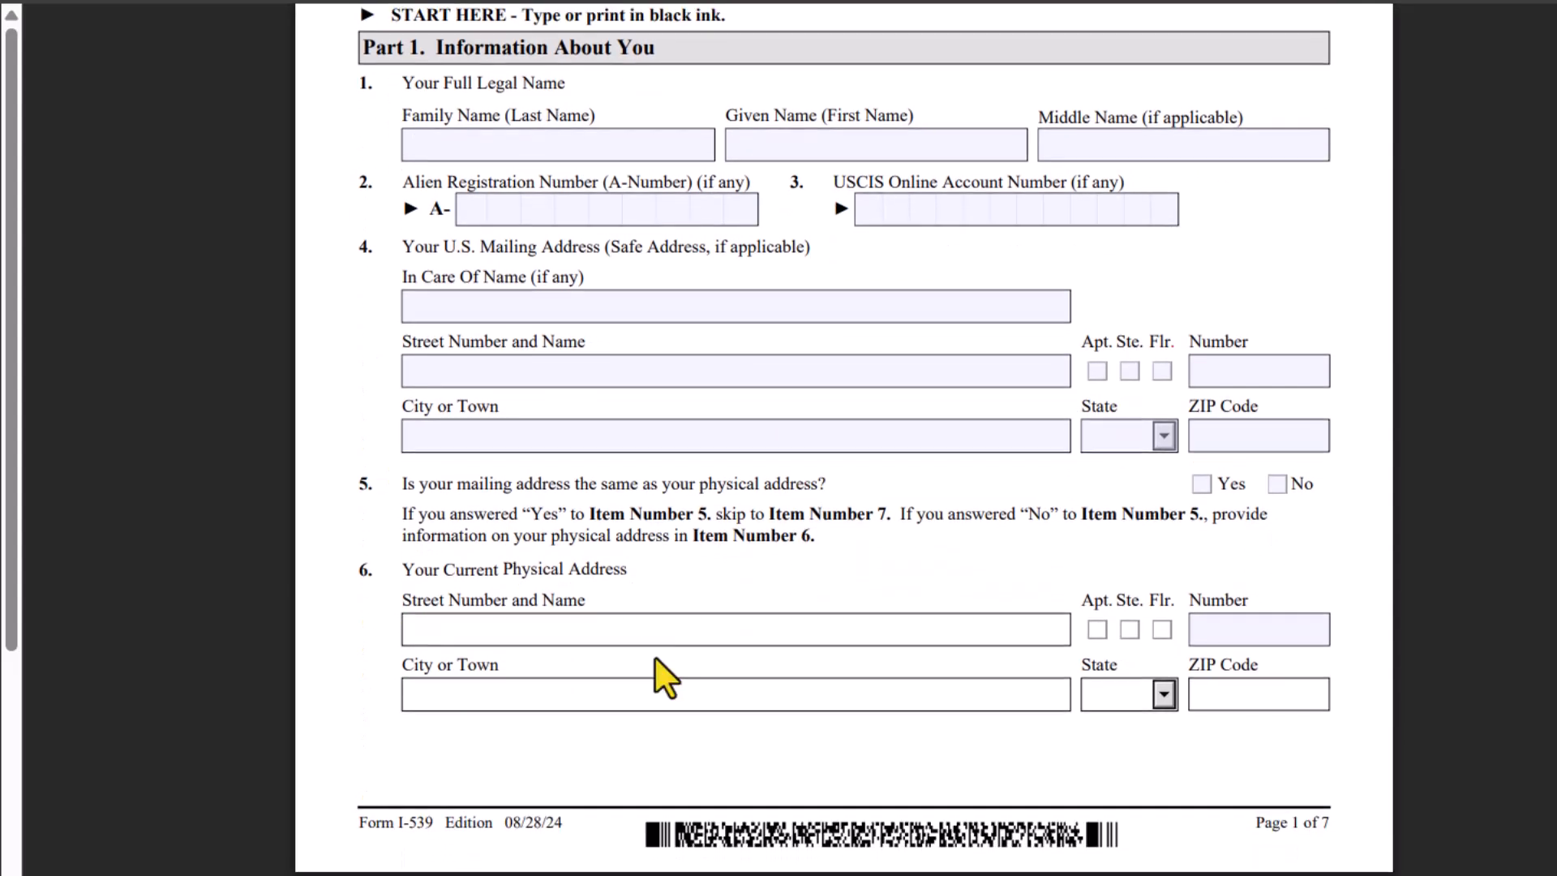
left_click_drag(442, 825, 565, 826)
left_click(565, 825)
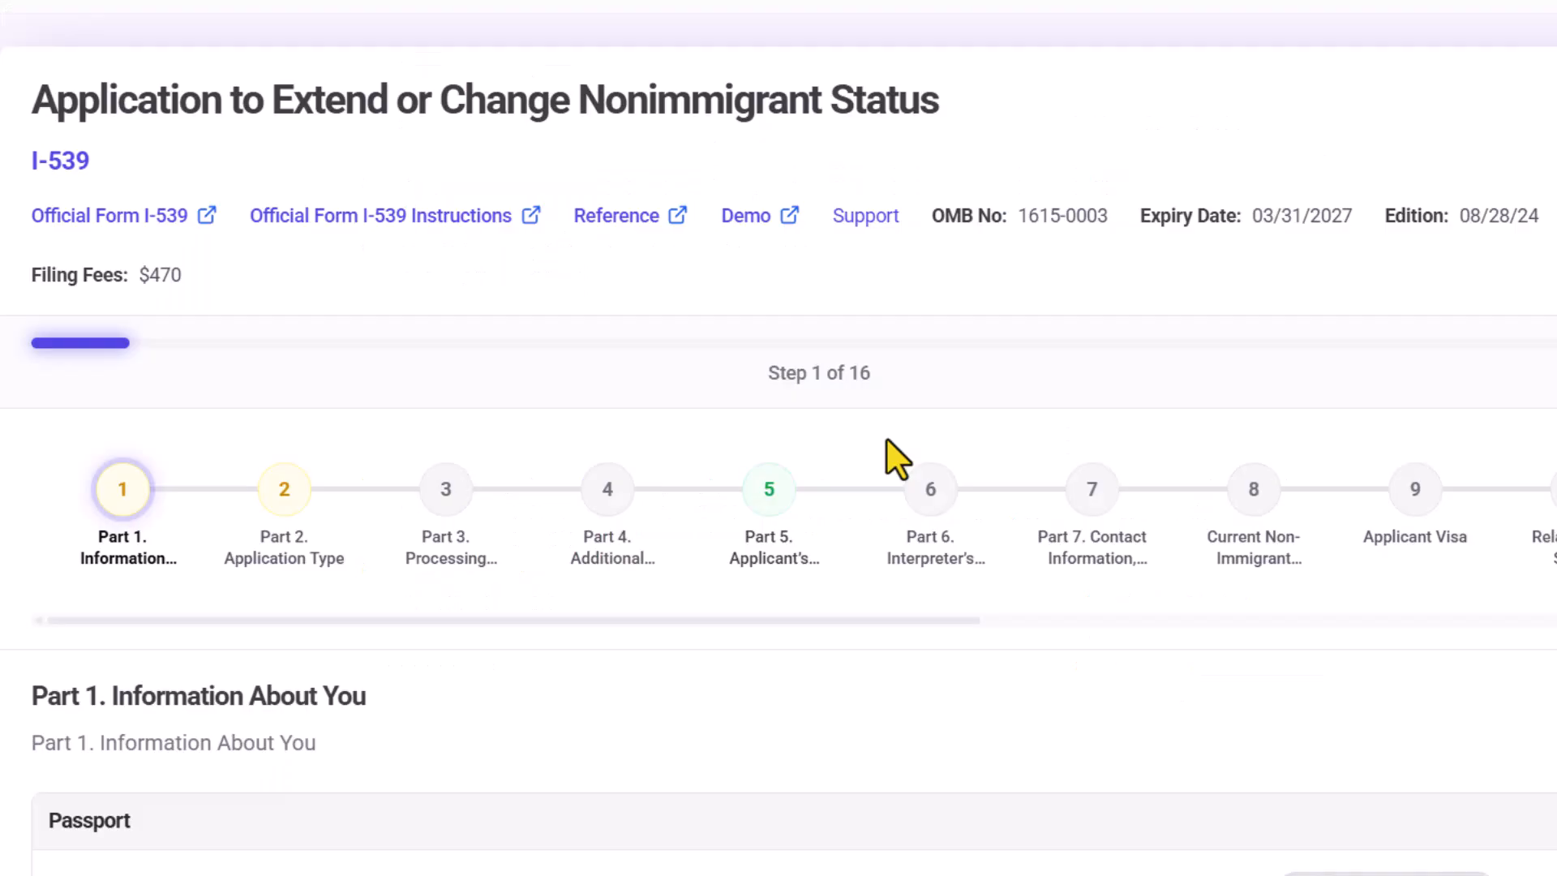
- Check the filing fees in the petition header and go down to Part 1, Information About You
left_click_drag(19, 286, 168, 274)
left_click(168, 274)
scroll(240, 728, "down", 5)
scroll(278, 416, "down", 3)
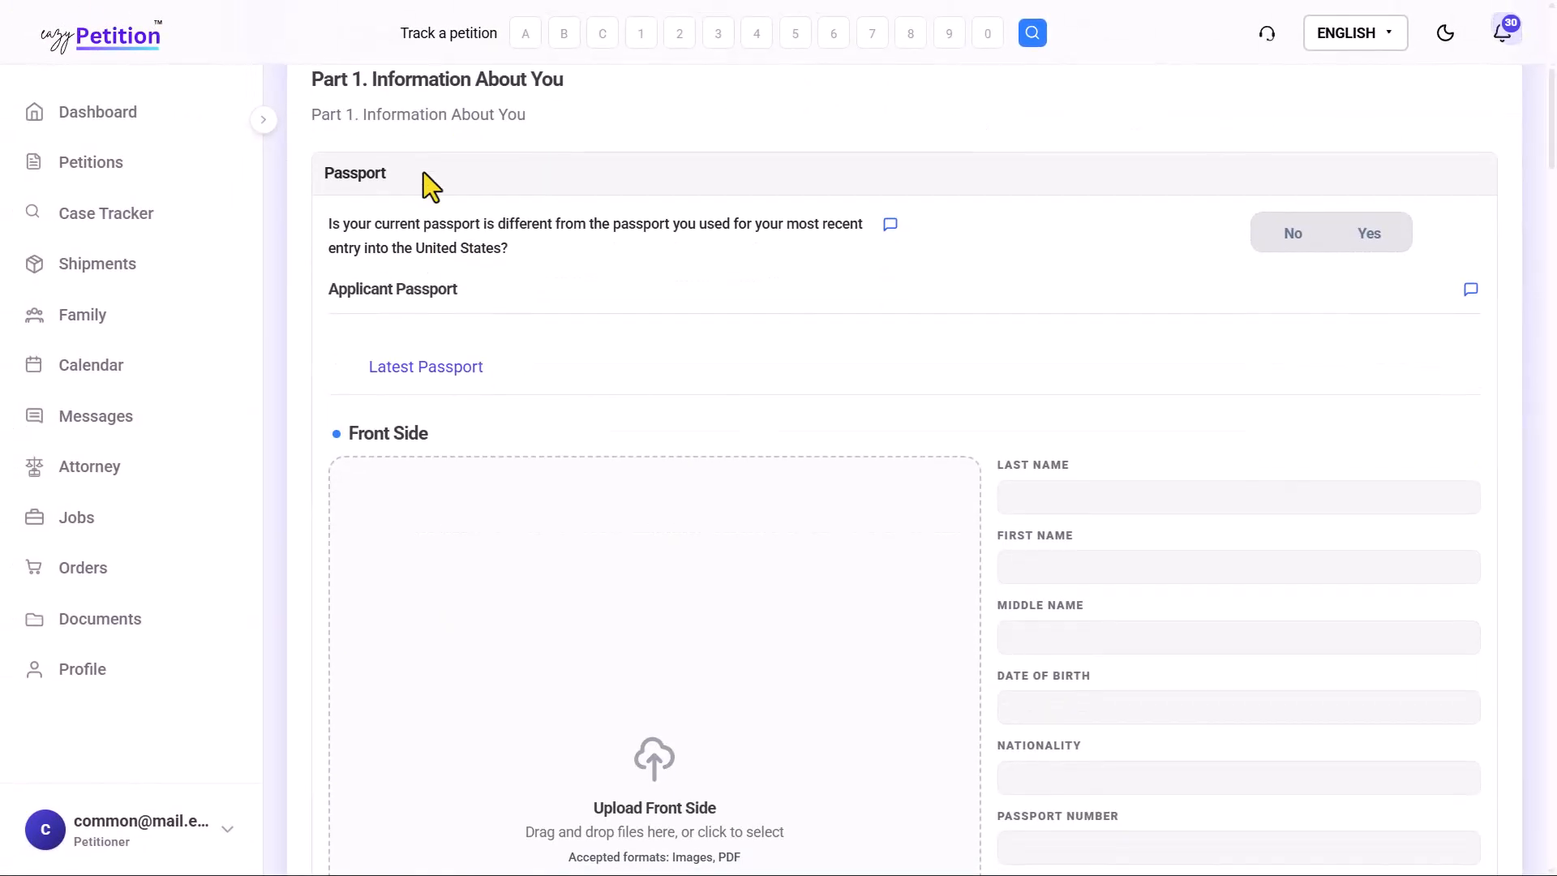
- Answer Yes to the different-passport question and upload the front side of the latest passport used for the most recent entry
left_click_drag(375, 78, 560, 81)
left_click(548, 190)
left_click_drag(328, 223, 608, 215)
left_click(608, 214)
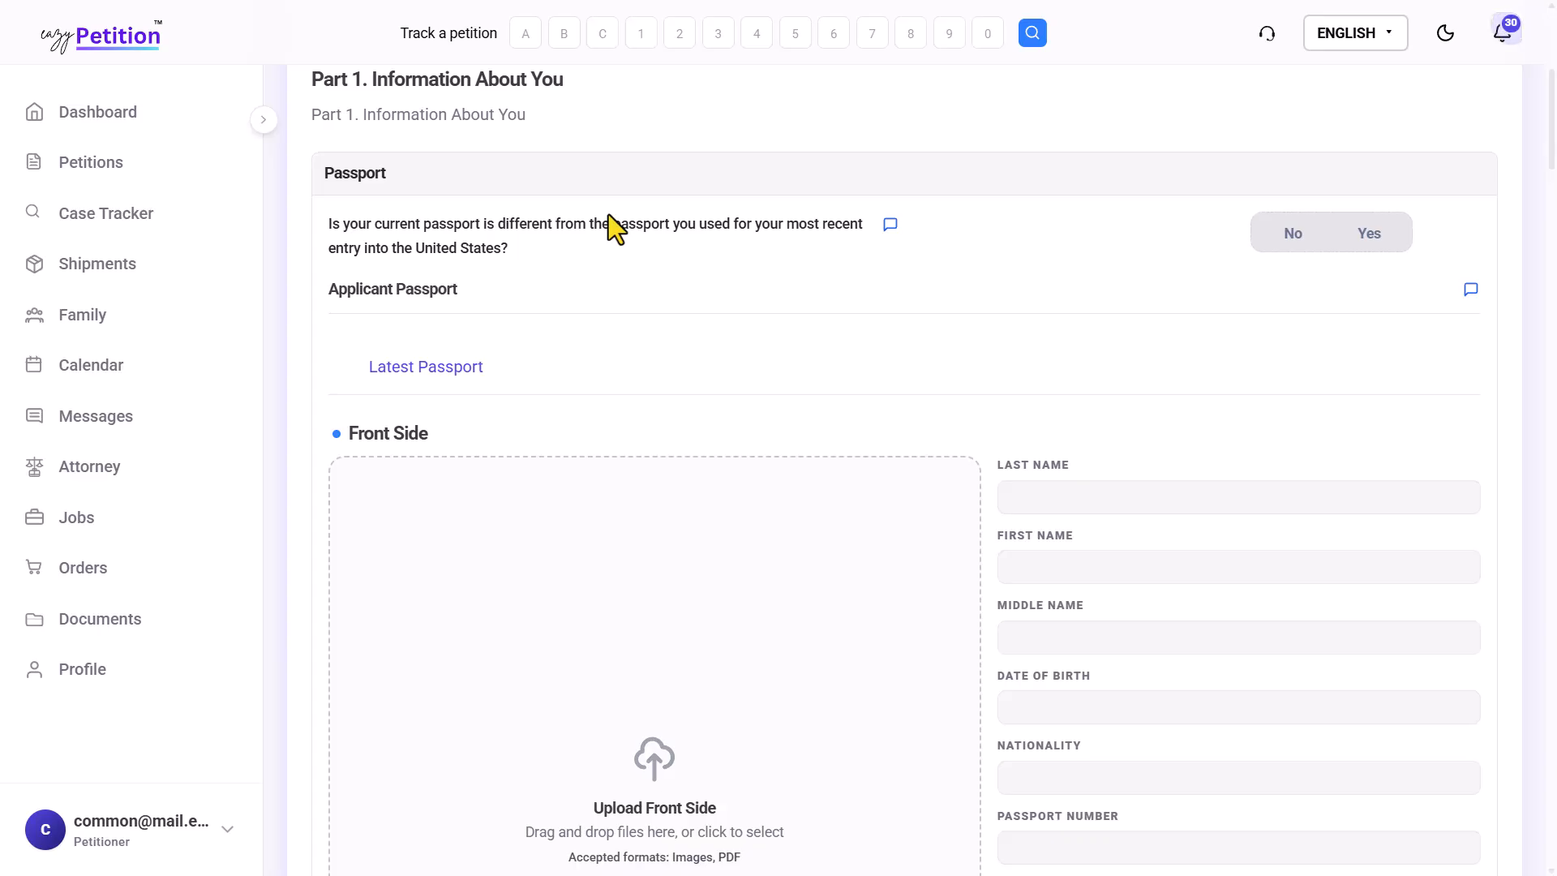
left_click(1362, 237)
scroll(820, 551, "down", 2)
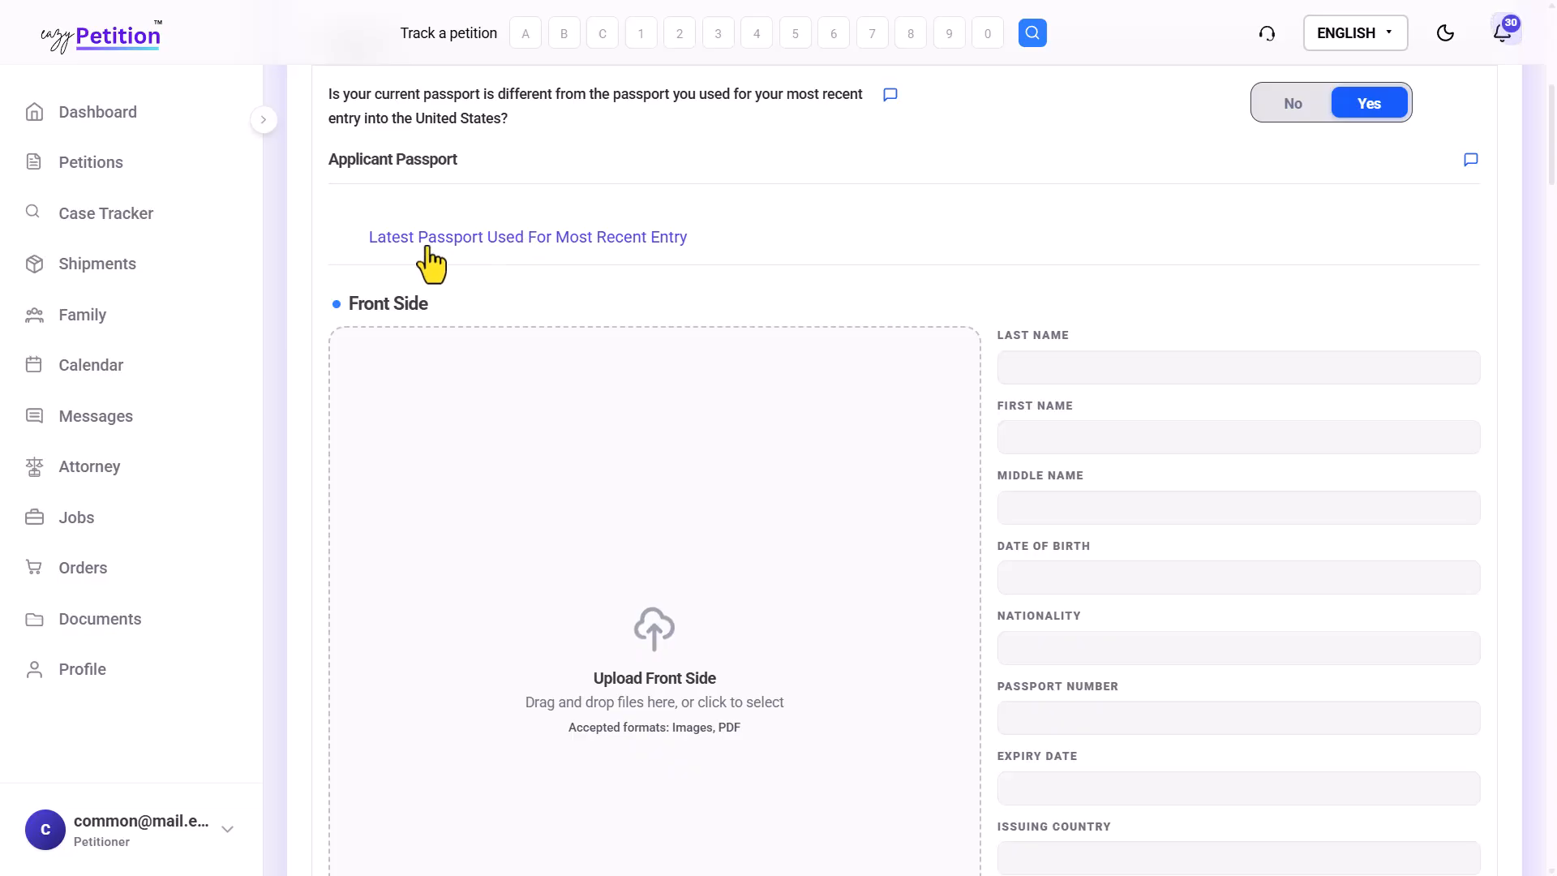
left_click(748, 425)
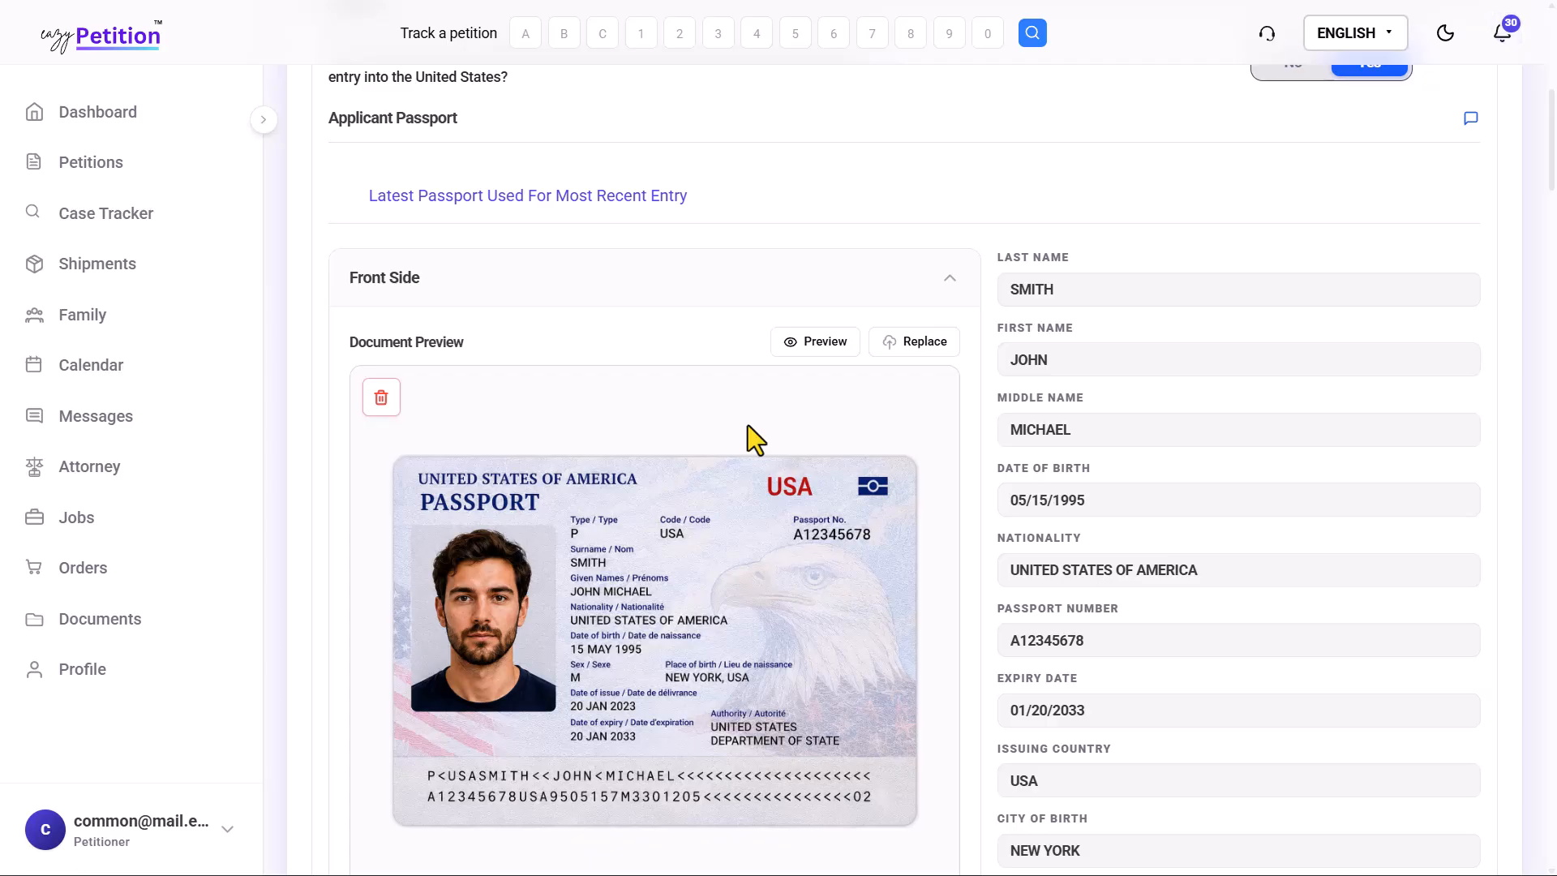
- Compare the extracted passport details, from name to country of birth, with the uploaded passport image
scroll(748, 425, "down", 1)
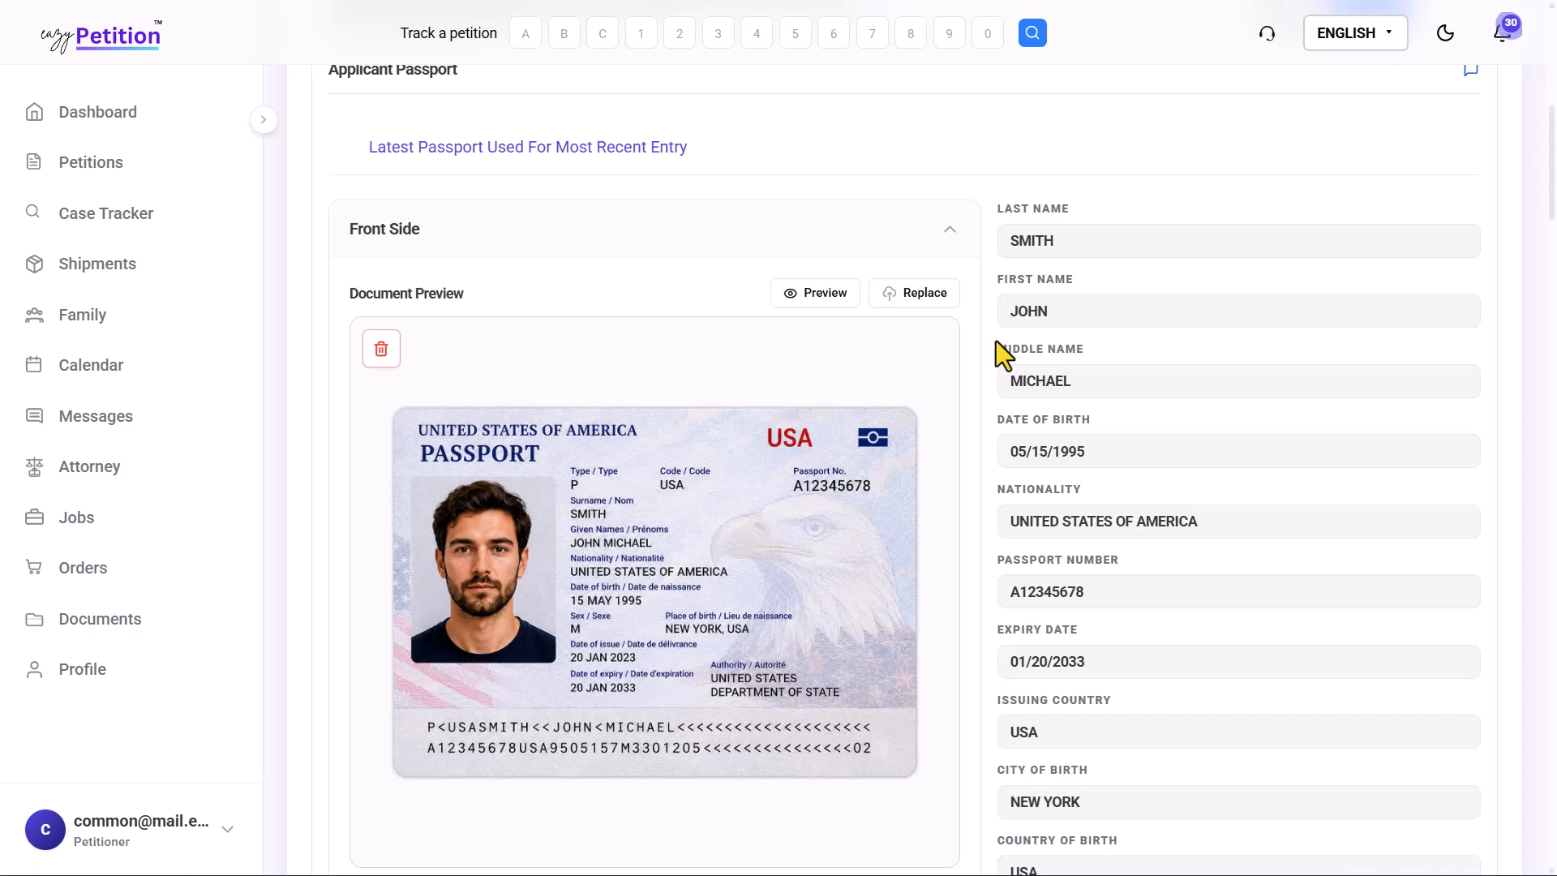
scroll(1026, 474, "down", 2)
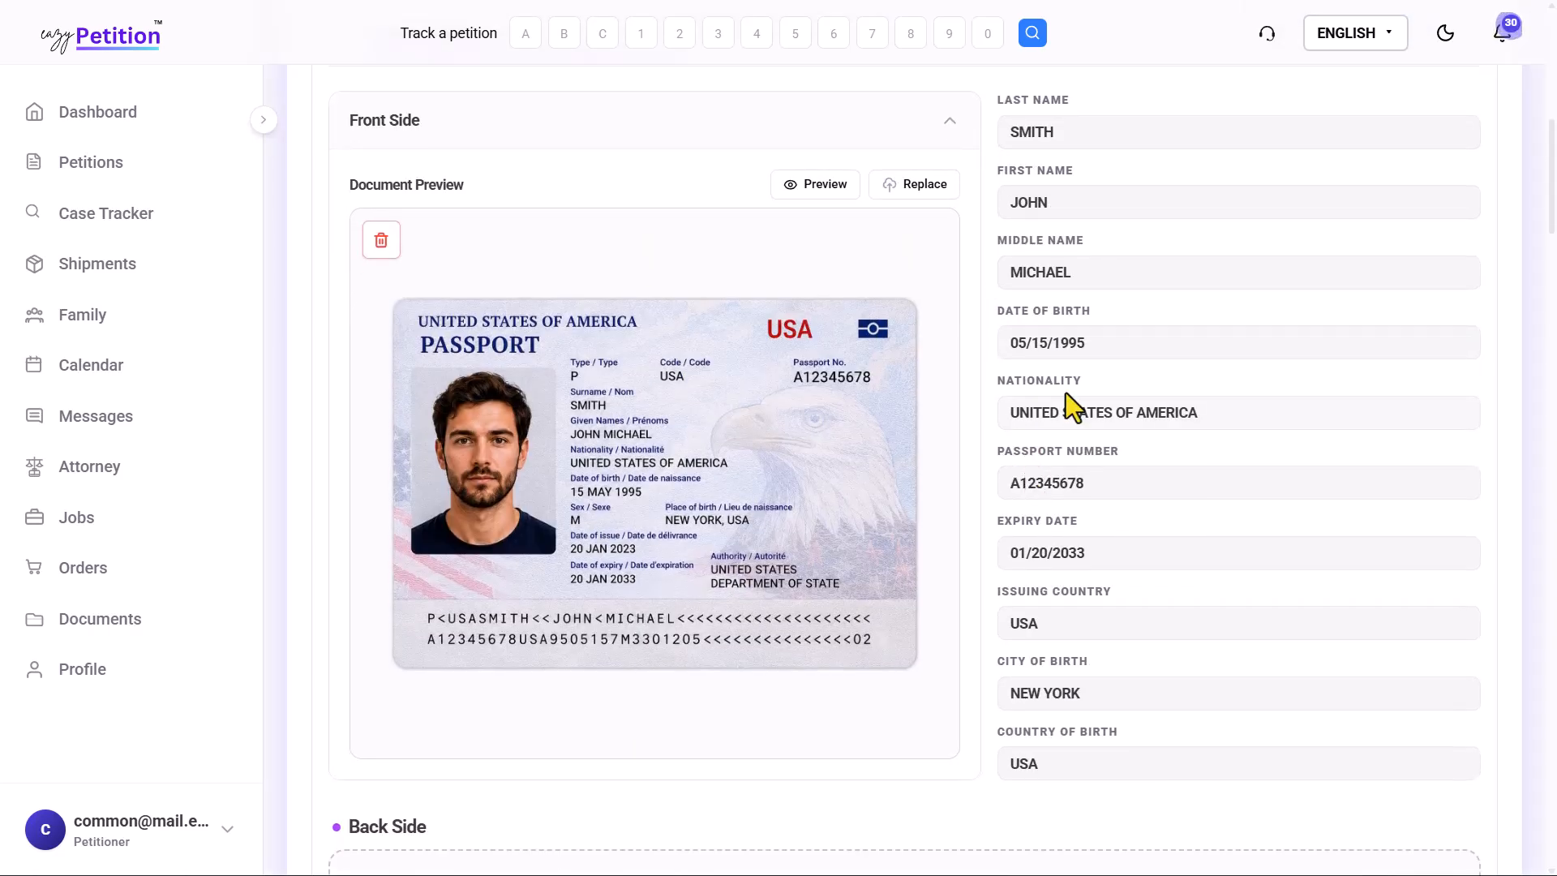
scroll(1065, 393, "down", 2)
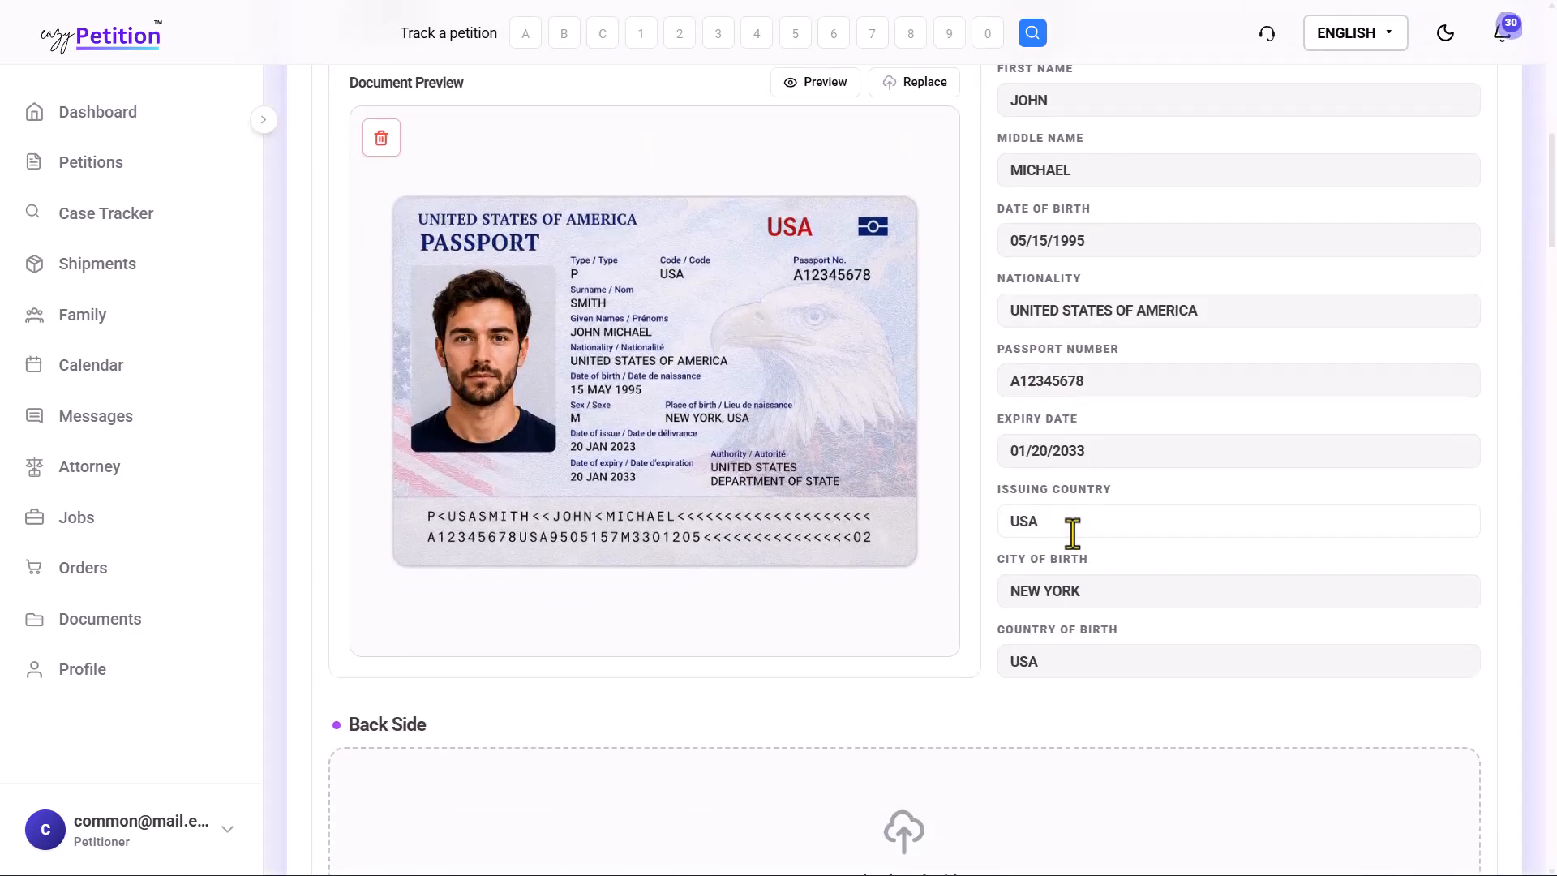
scroll(1072, 533, "down", 2)
scroll(1072, 534, "down", 2)
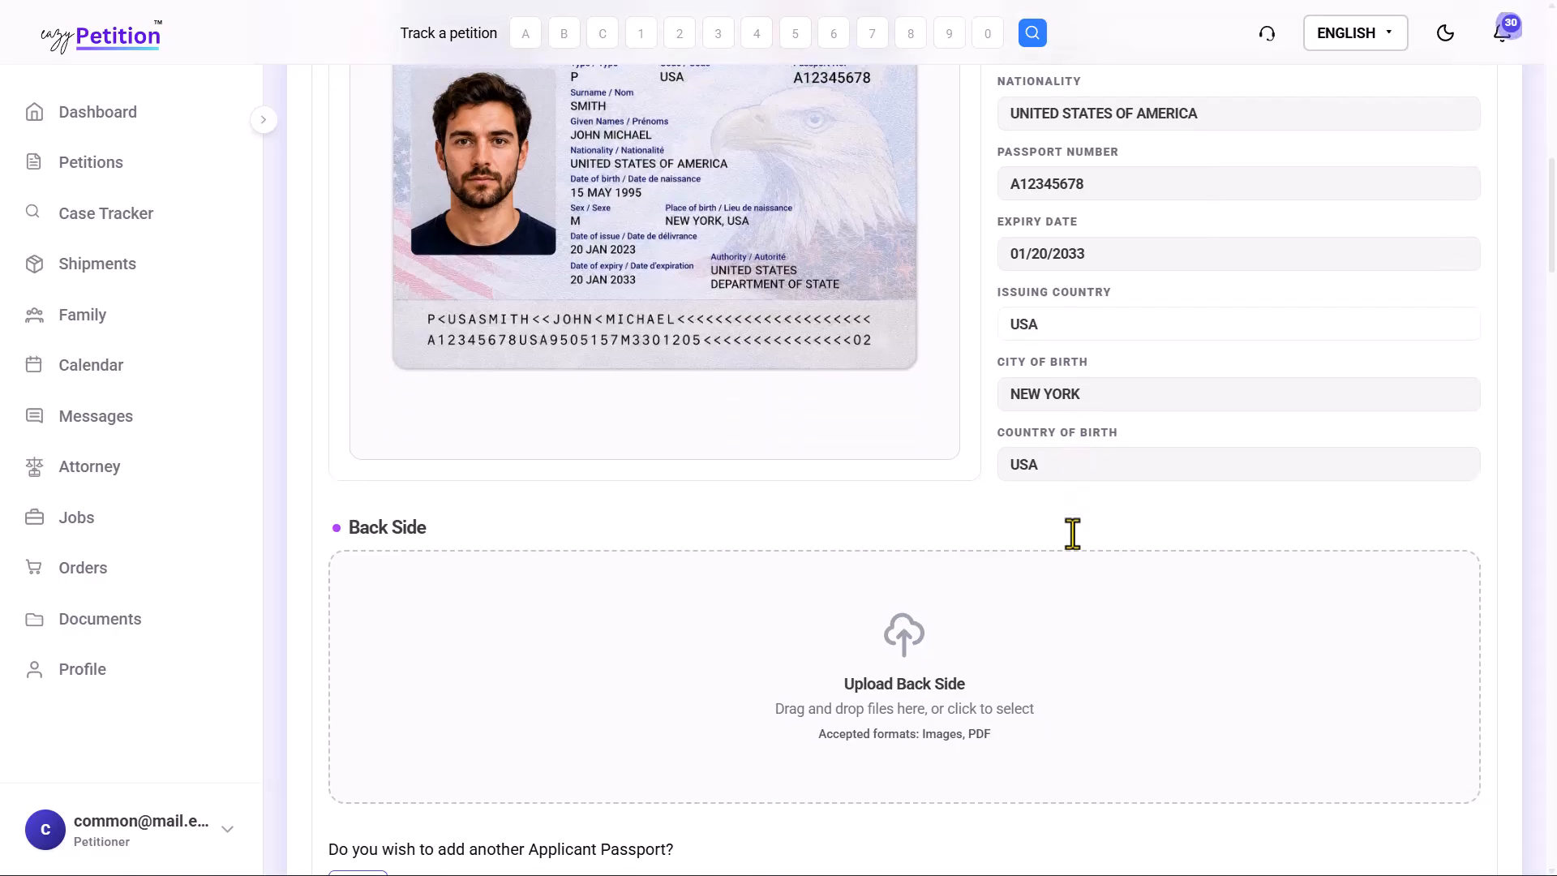
scroll(1072, 534, "down", 5)
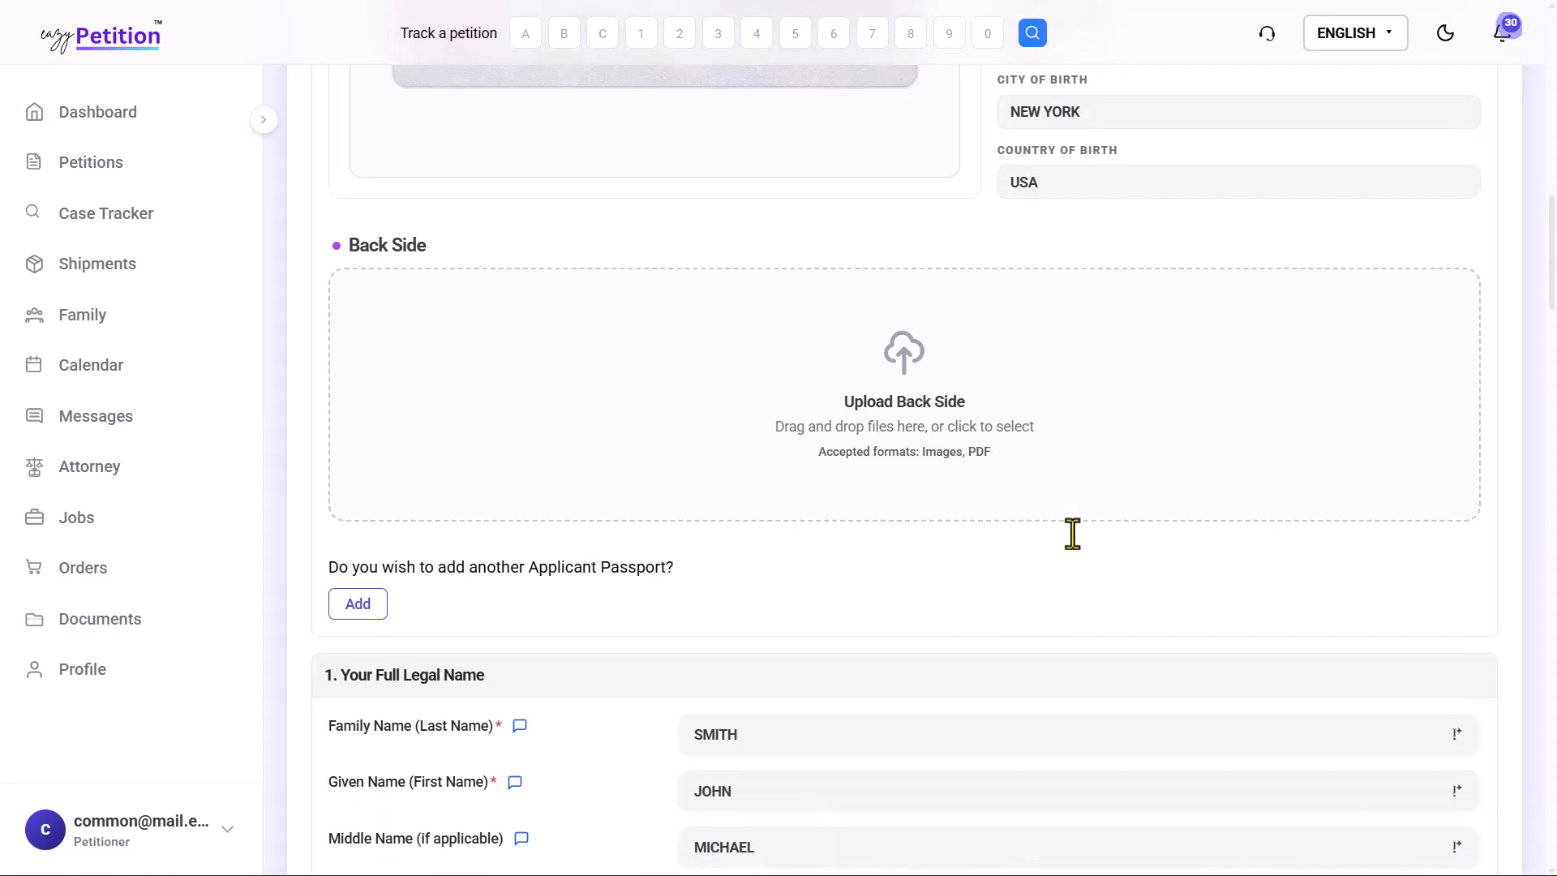
- Review the prefilled full legal name, birth information, most recent entry and passport fields through the end of Part 1
scroll(1072, 533, "down", 7)
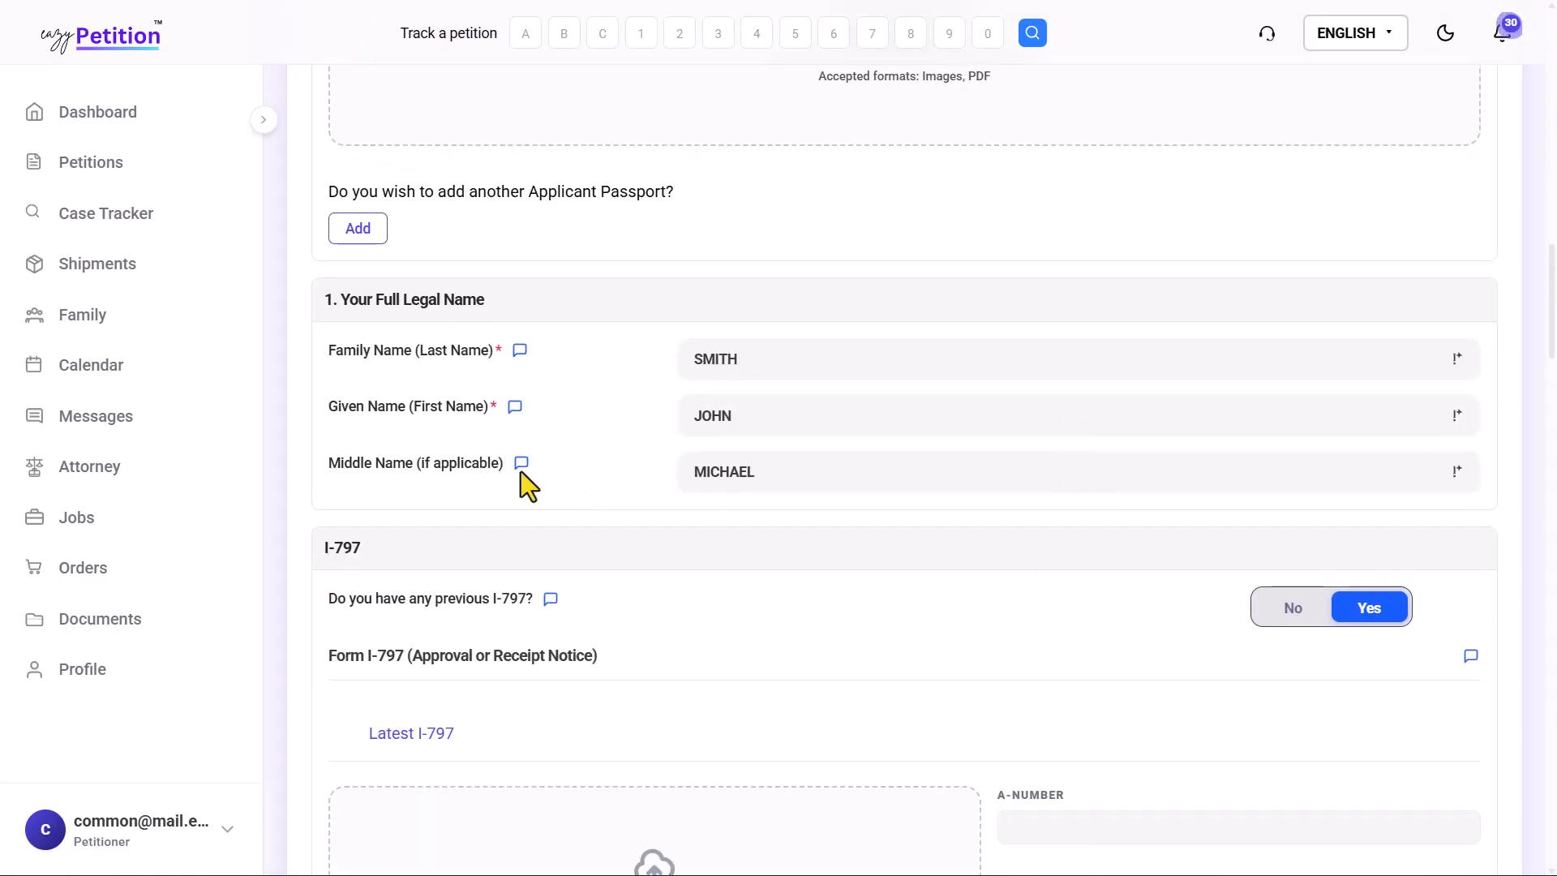
scroll(332, 357, "up", 3)
left_click_drag(344, 529, 467, 628)
left_click(467, 625)
scroll(467, 626, "down", 20)
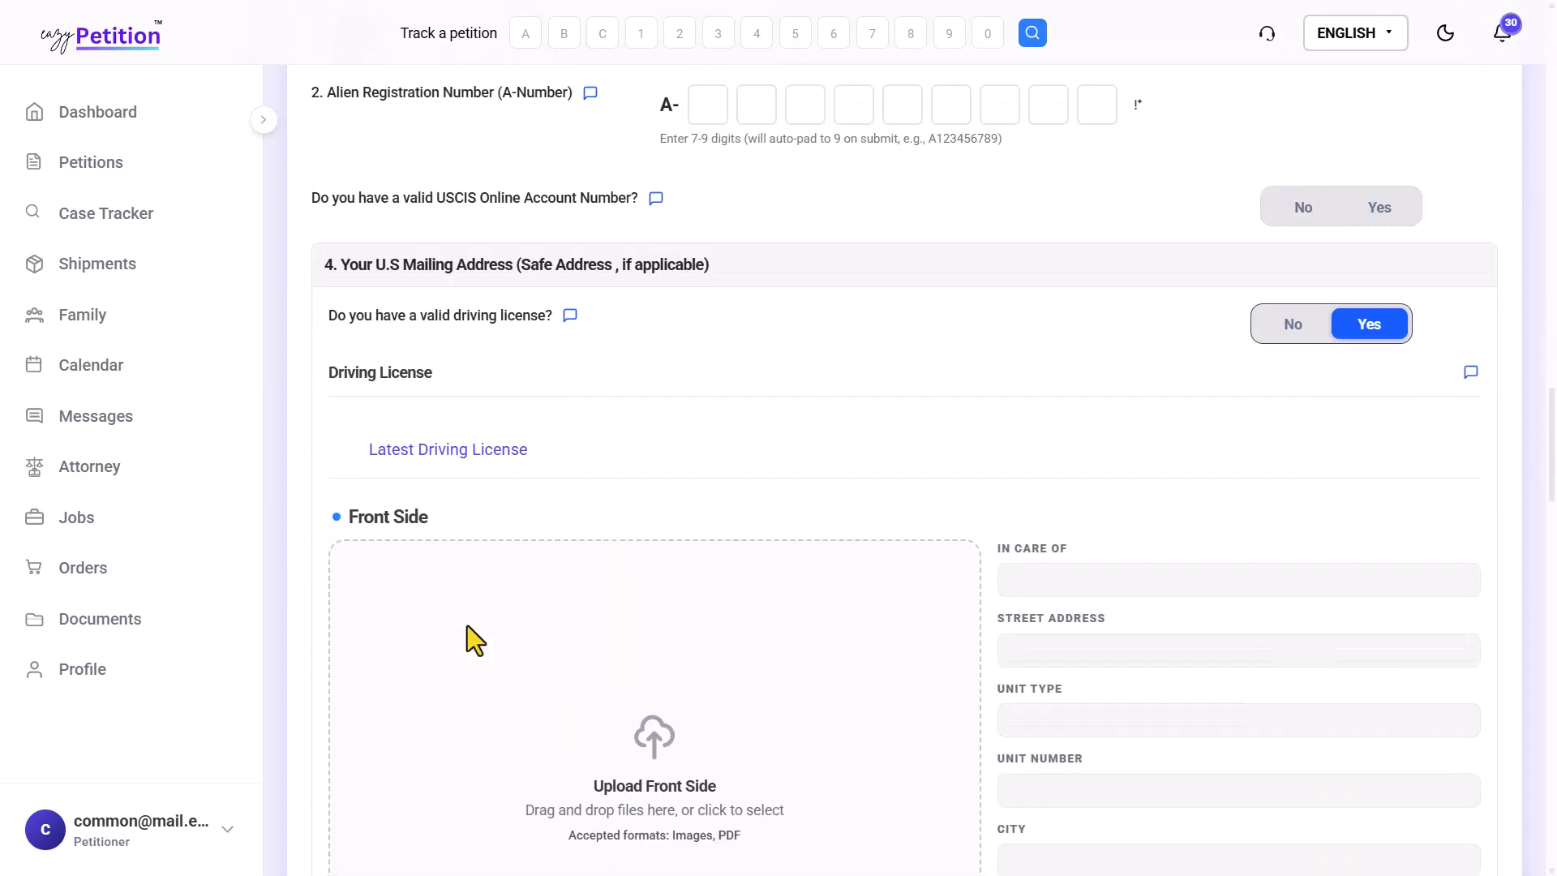
scroll(467, 625, "down", 15)
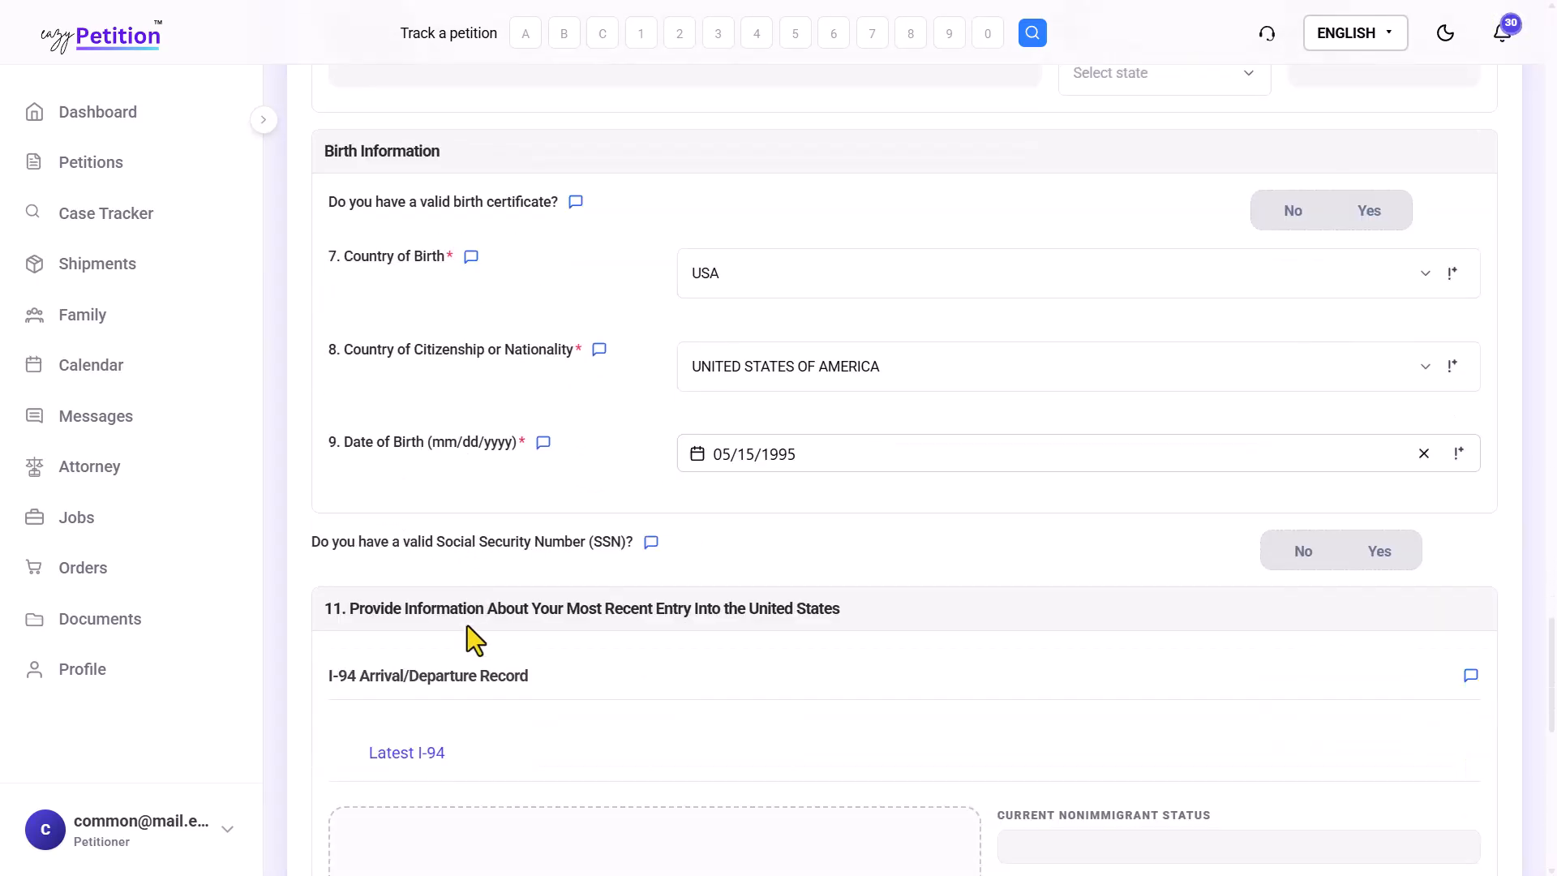
scroll(467, 625, "up", 2)
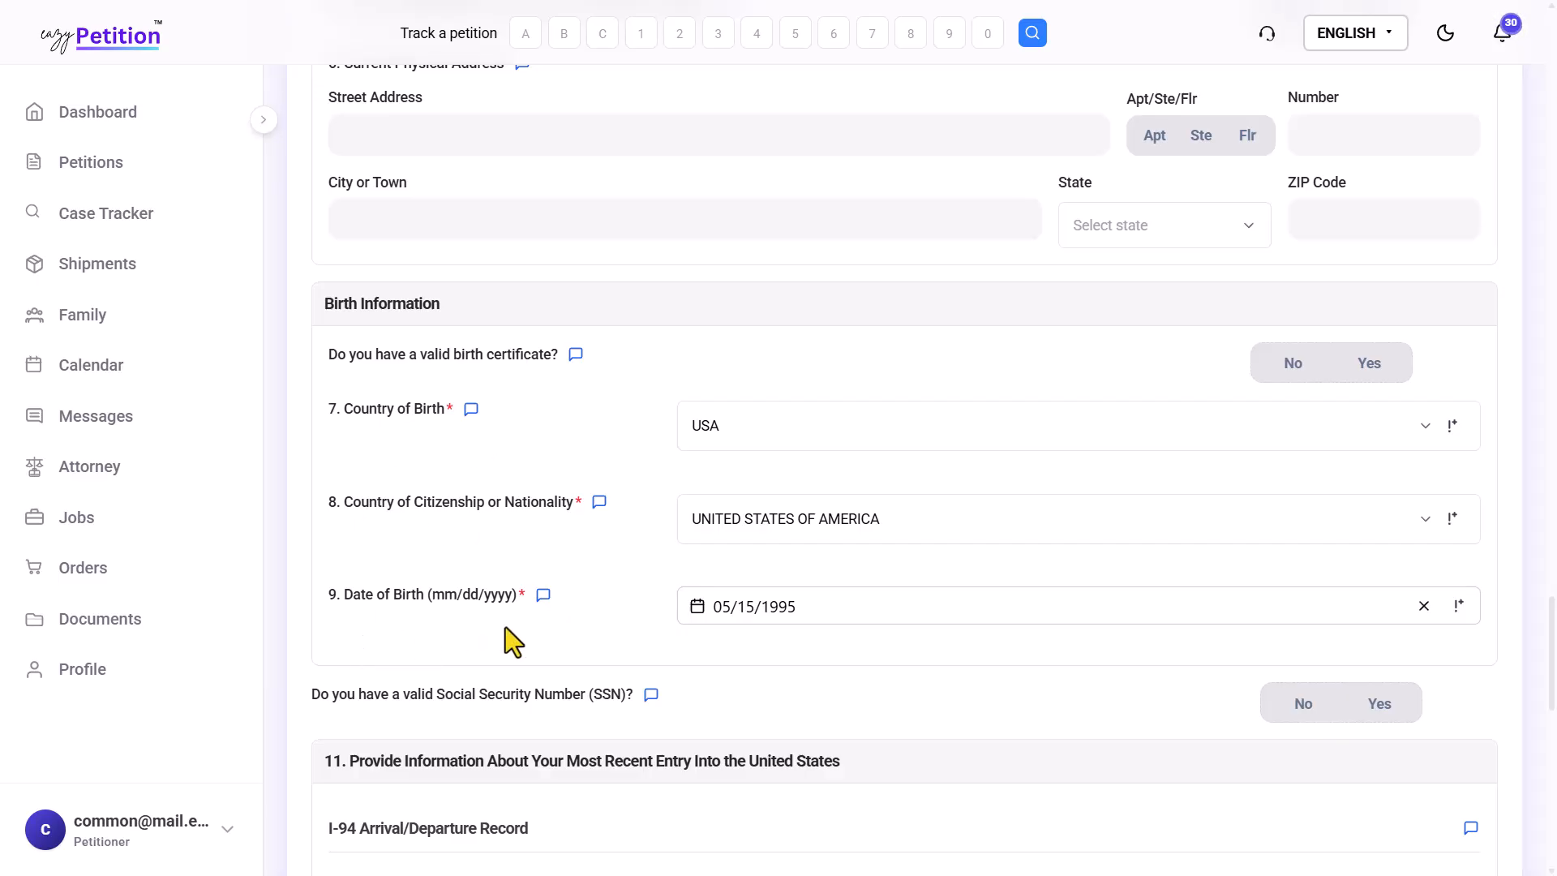
scroll(505, 627, "down", 12)
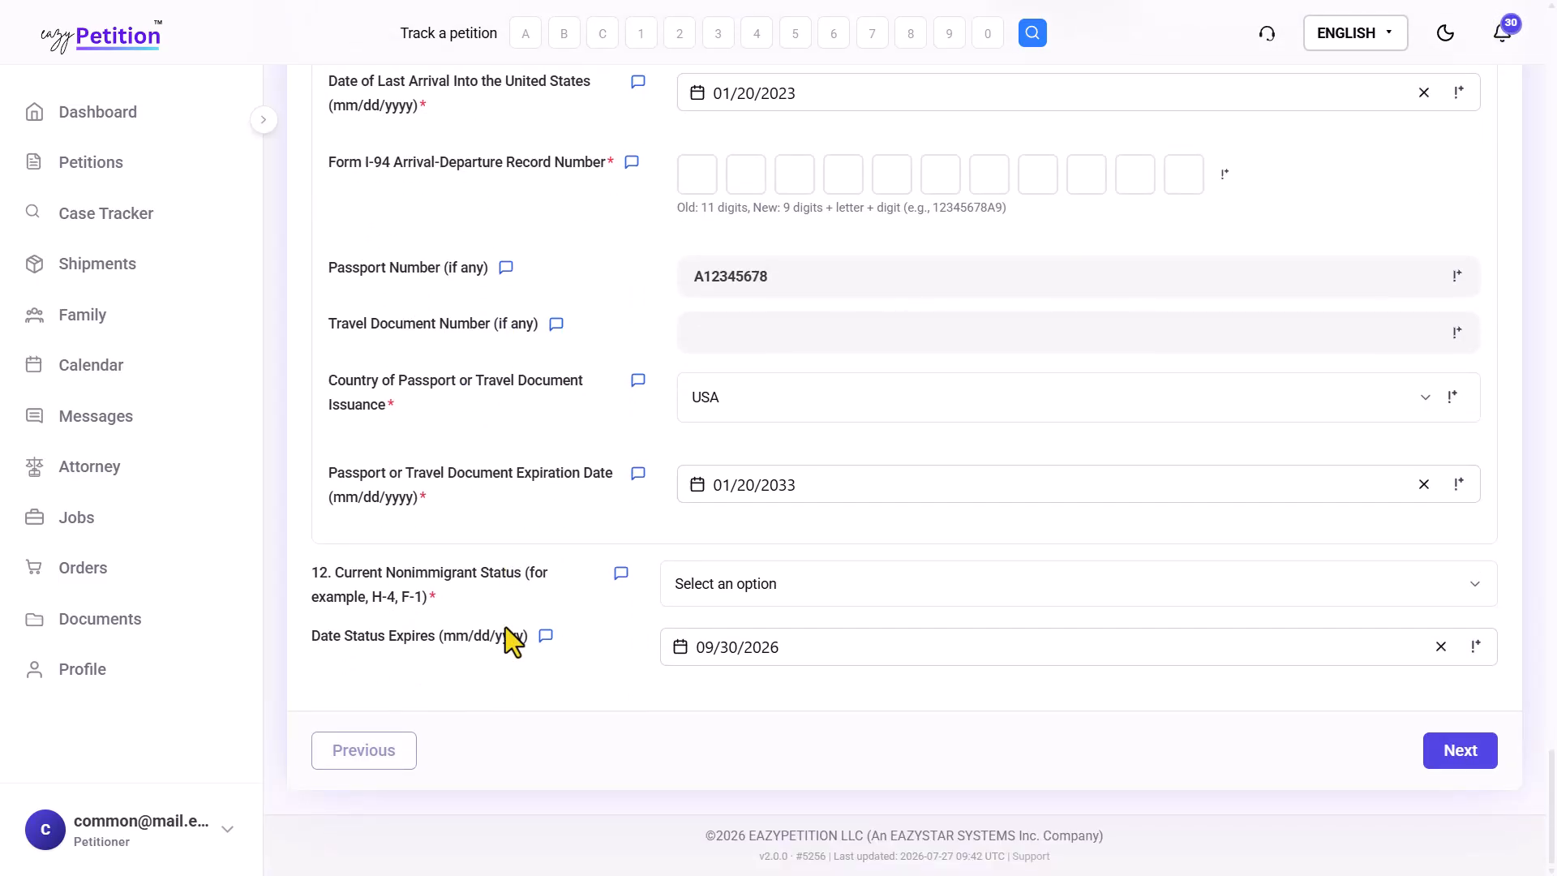
- Recheck the most recent entry fields, the uploaded passport details and the full legal name in Part 1
scroll(504, 626, "up", 4)
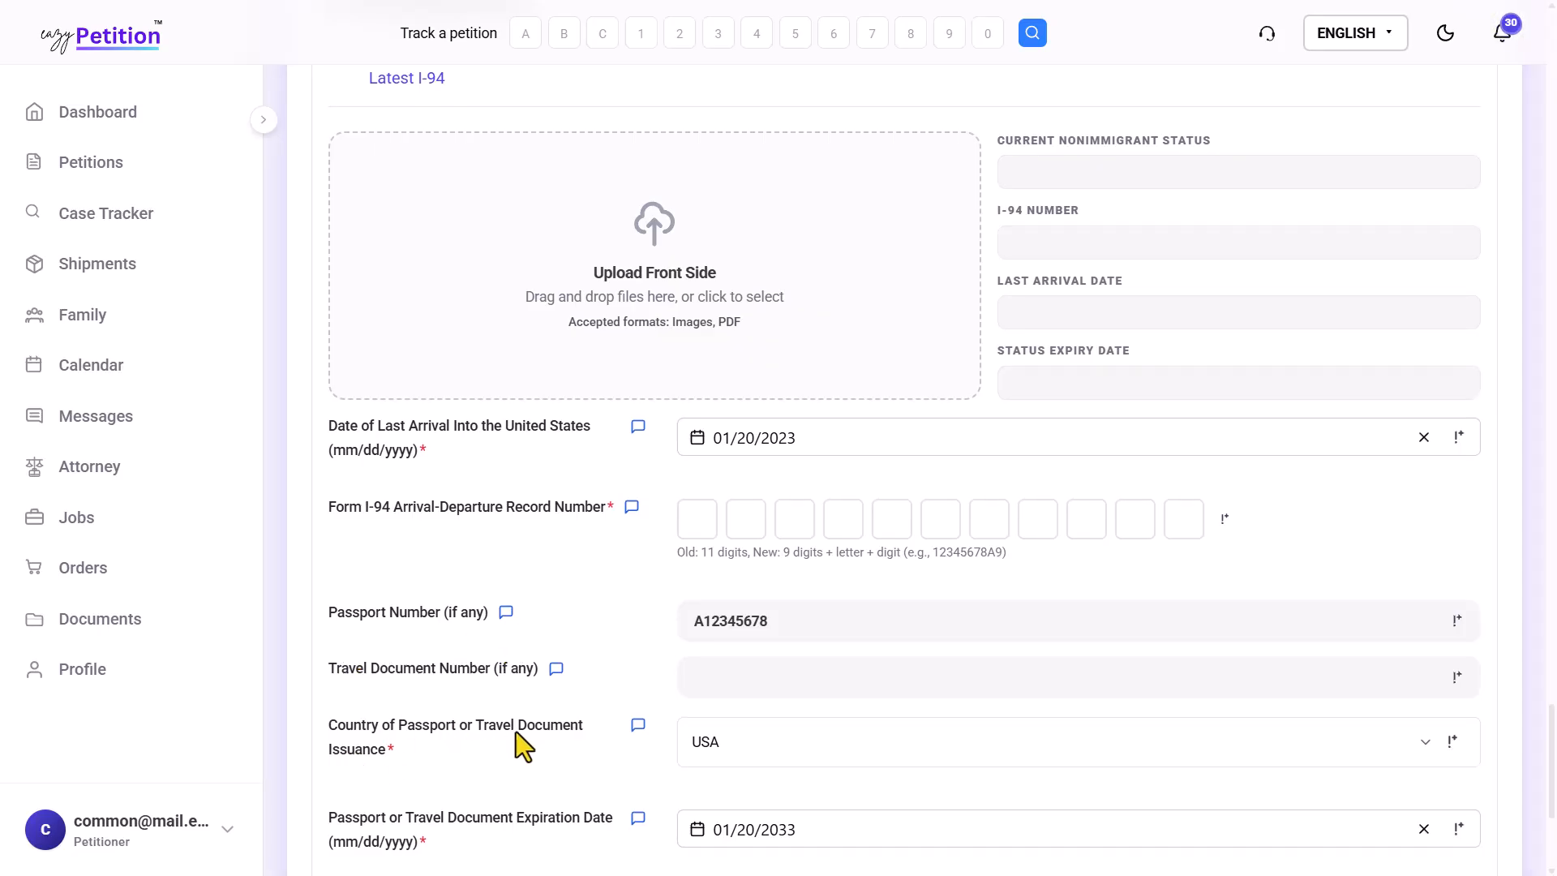
scroll(516, 731, "down", 1)
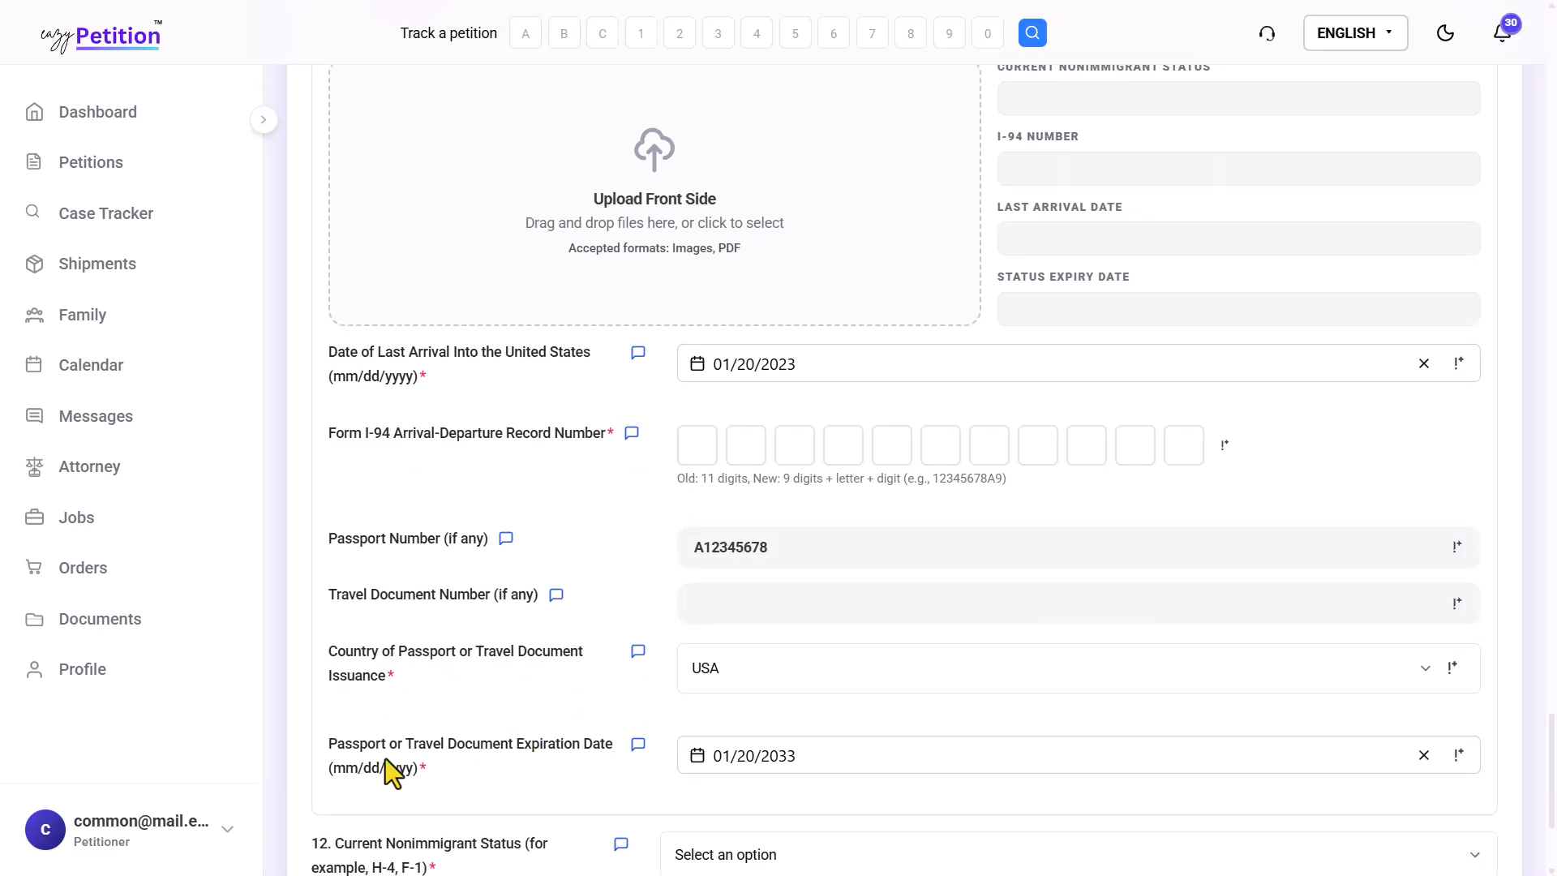
scroll(514, 747, "up", 20)
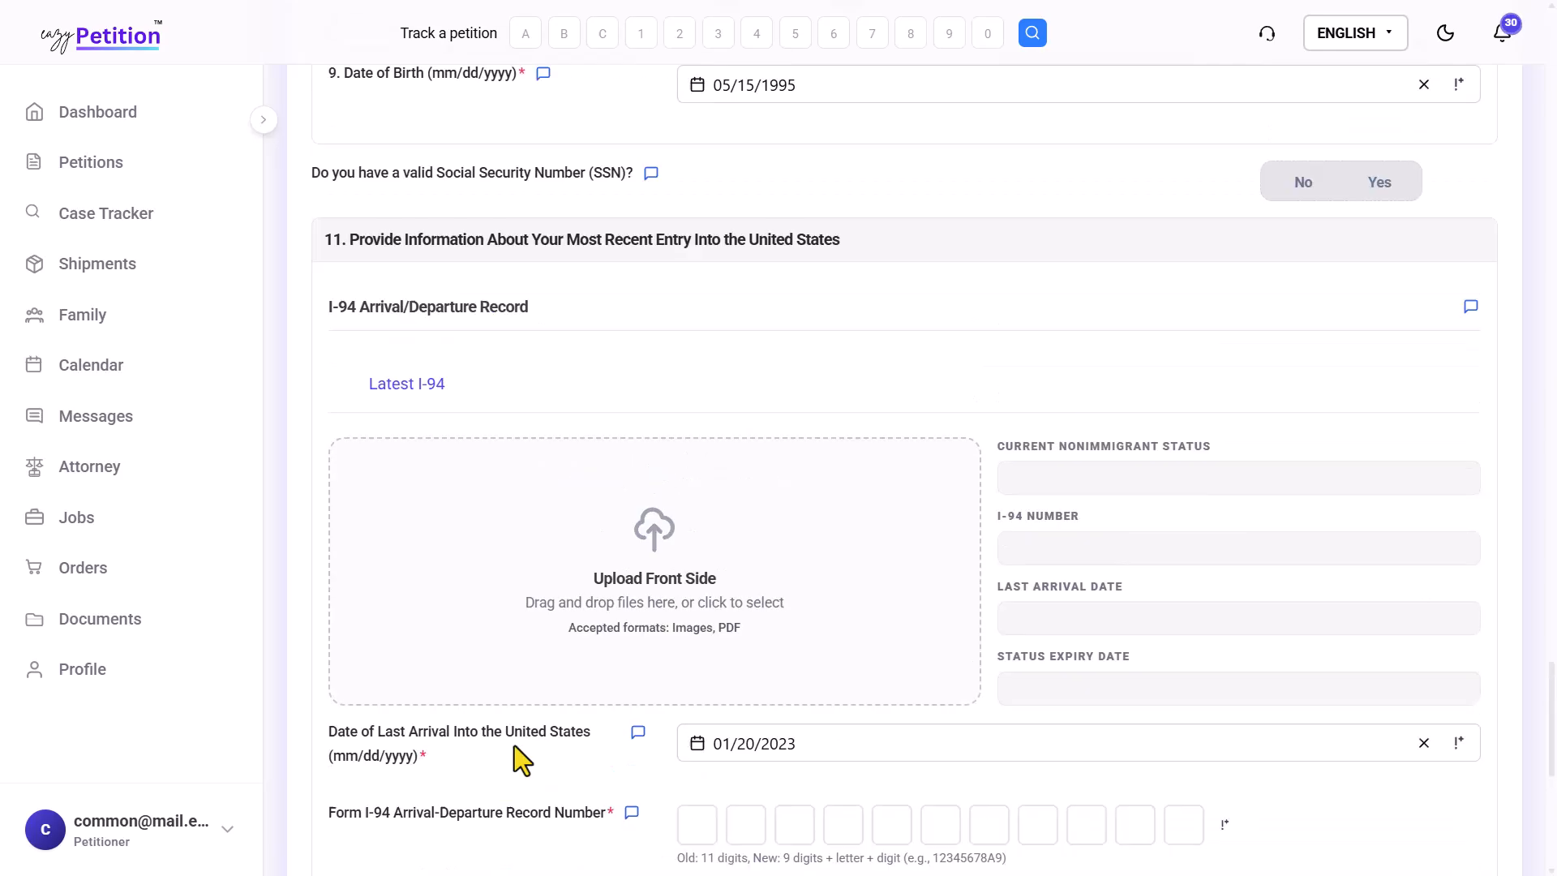
scroll(515, 747, "up", 12)
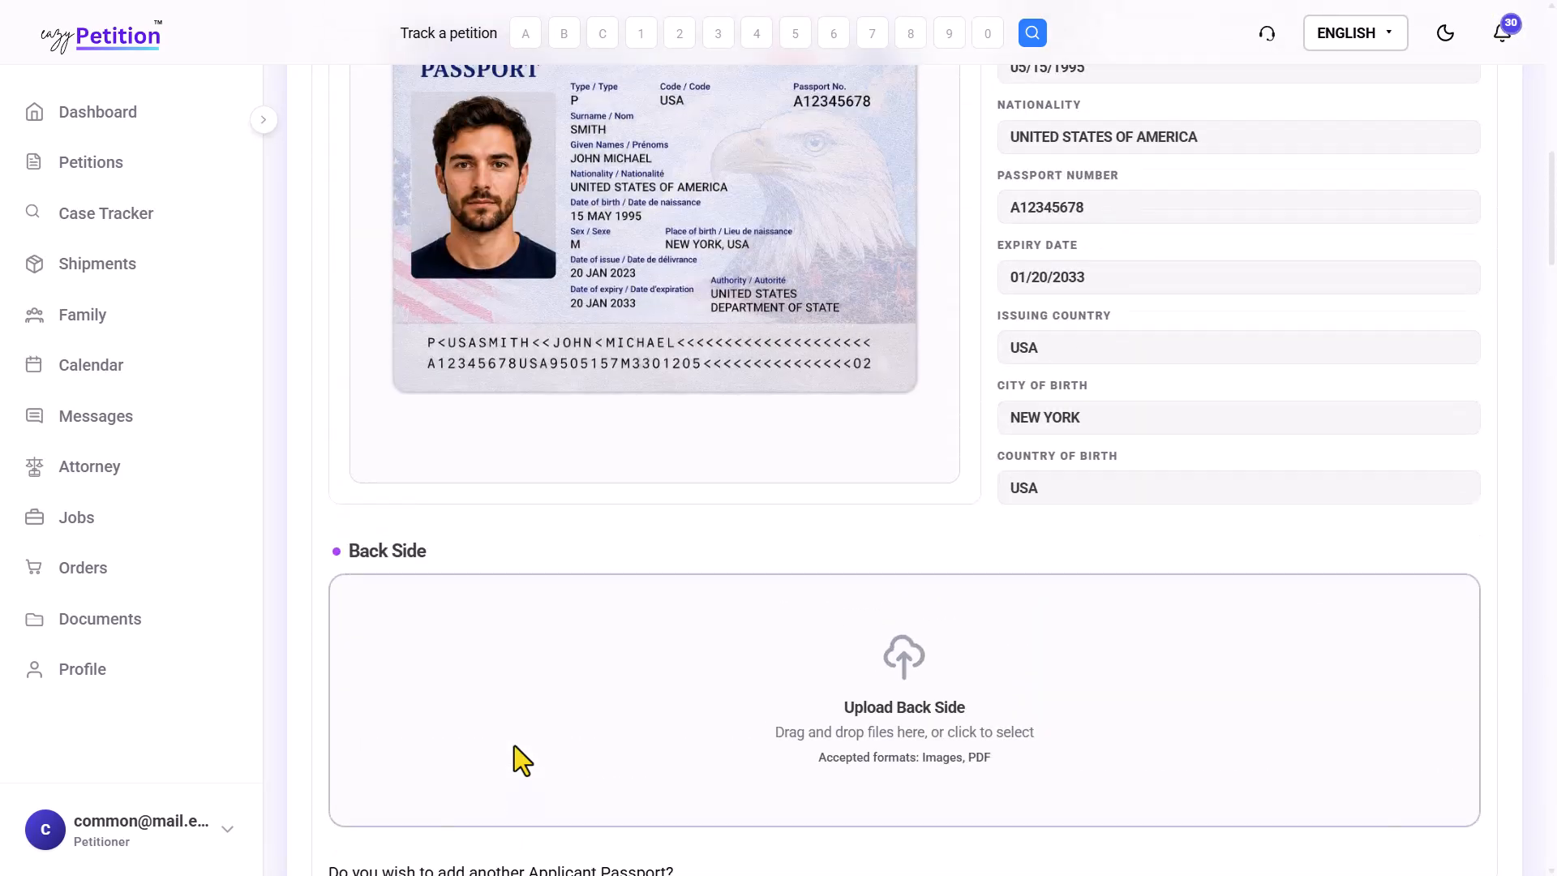
scroll(514, 746, "down", 11)
scroll(514, 746, "down", 3)
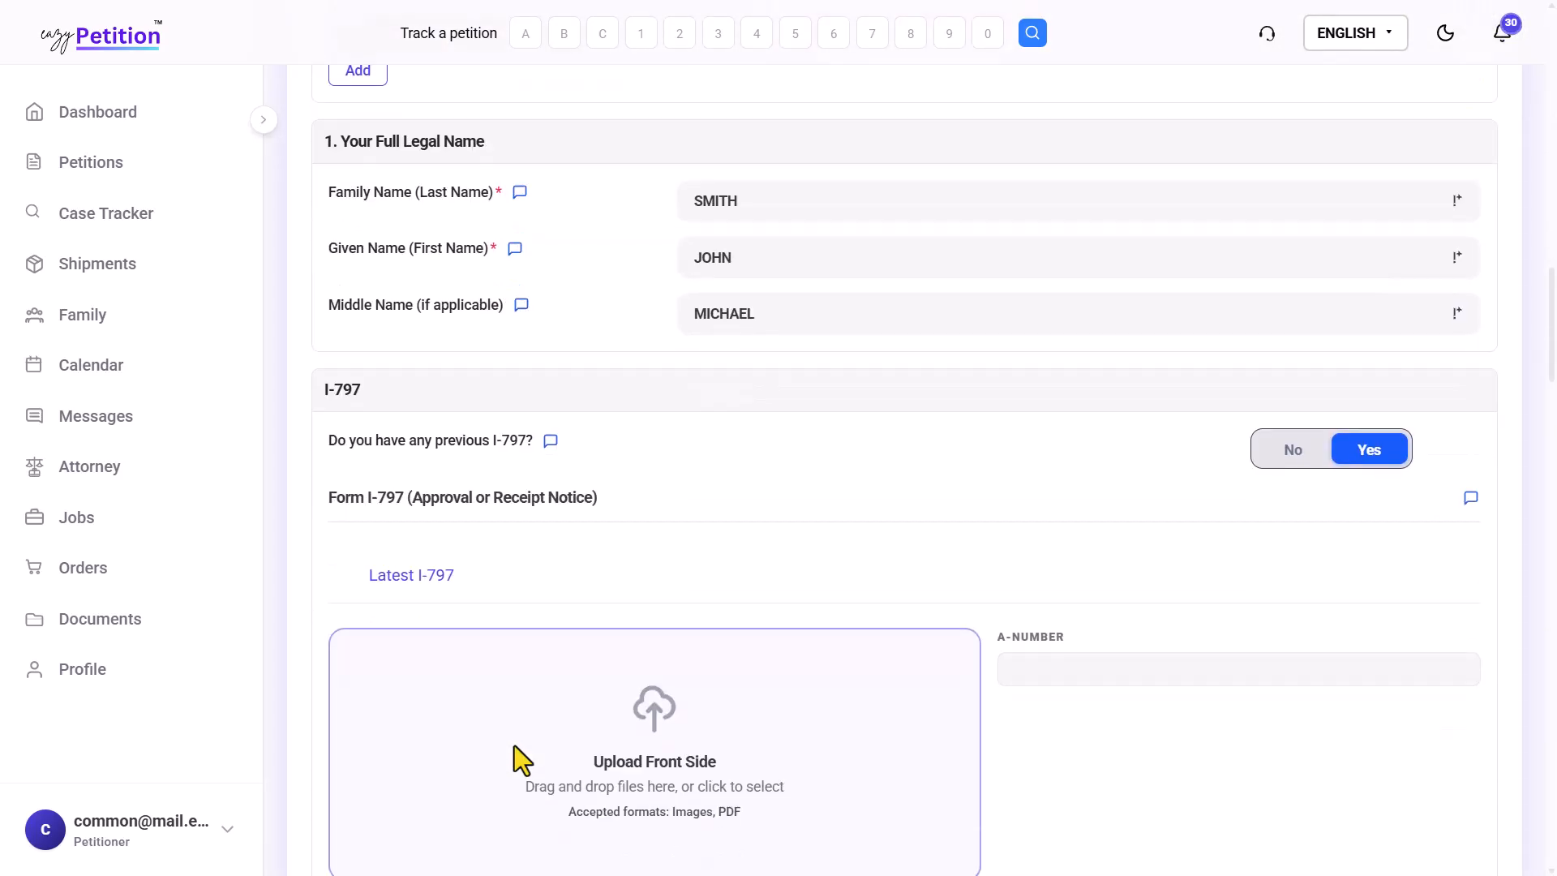
- Examine the previous I-797 question with its upload area, the A-Number field and the USCIS Online Account Number question
left_click_drag(362, 300, 509, 308)
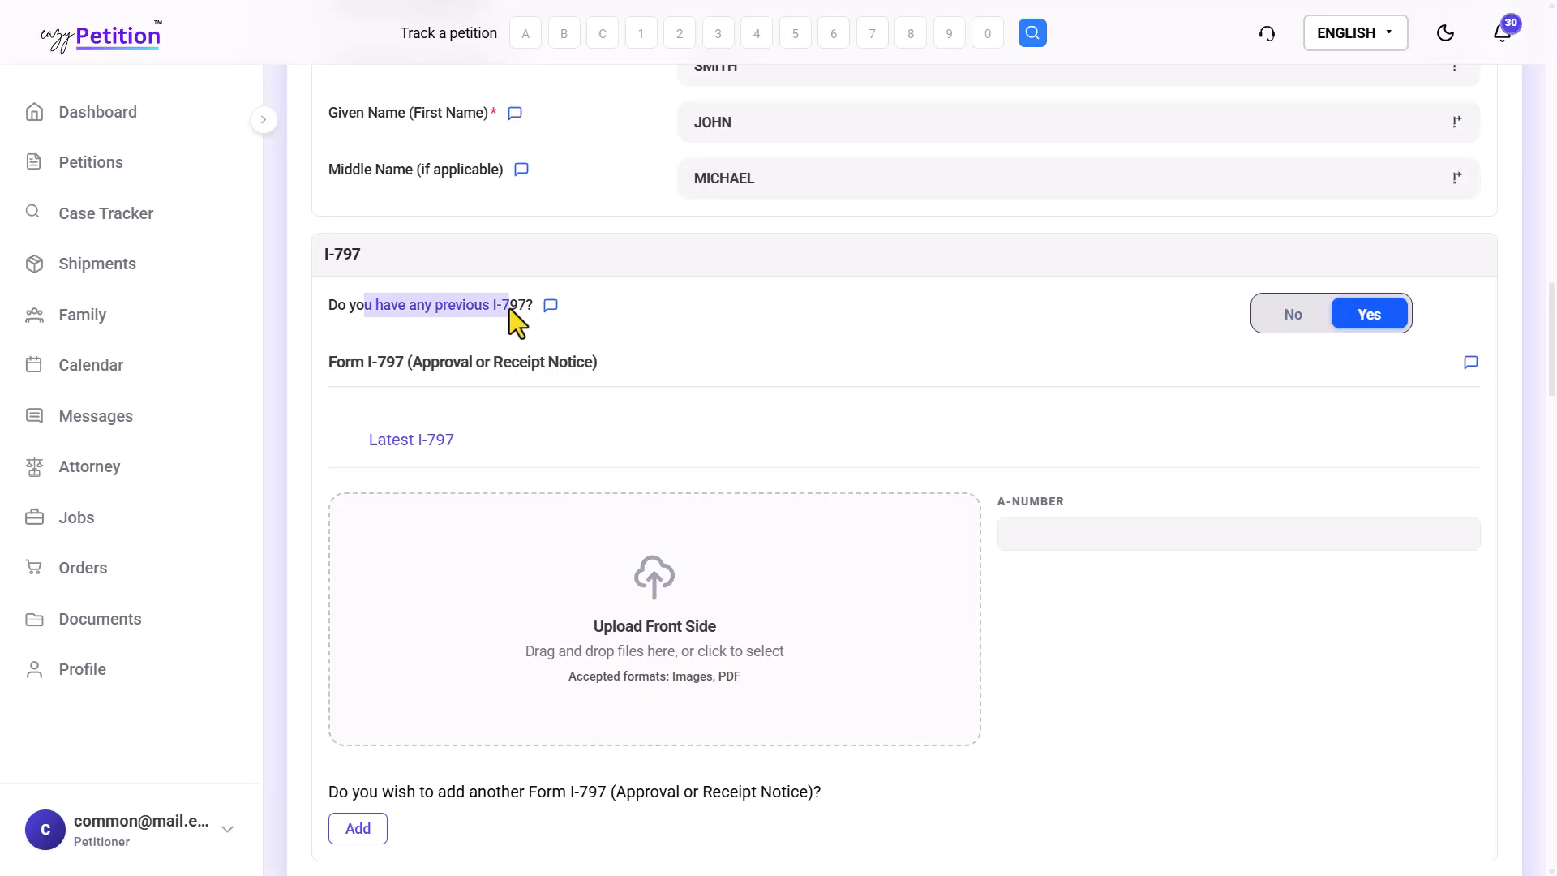
left_click(510, 308)
scroll(620, 507, "down", 1)
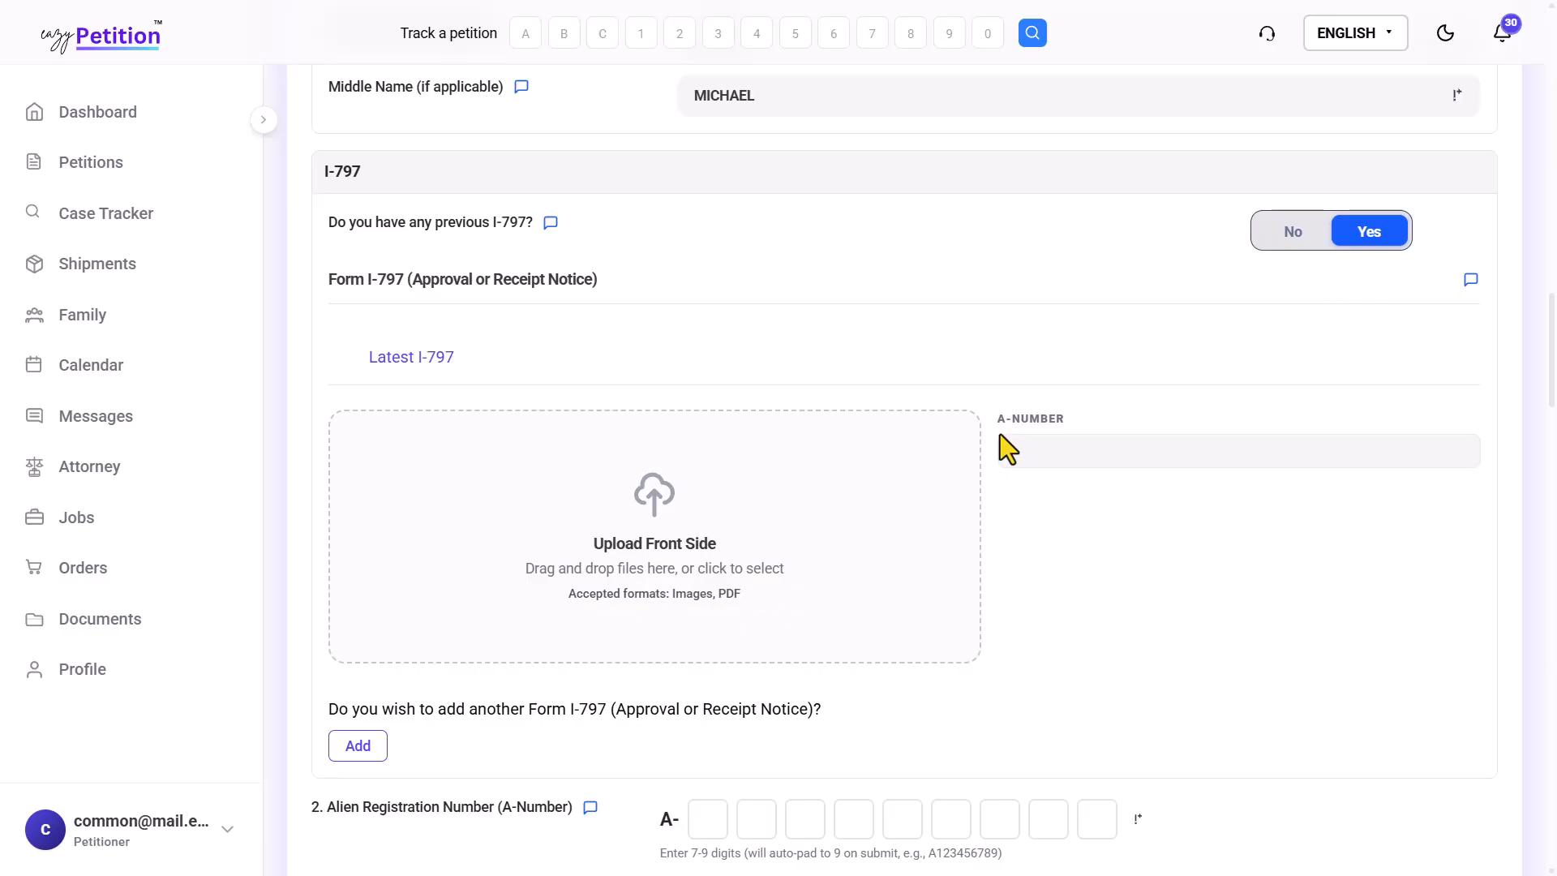
scroll(1000, 435, "down", 2)
scroll(665, 643, "down", 3)
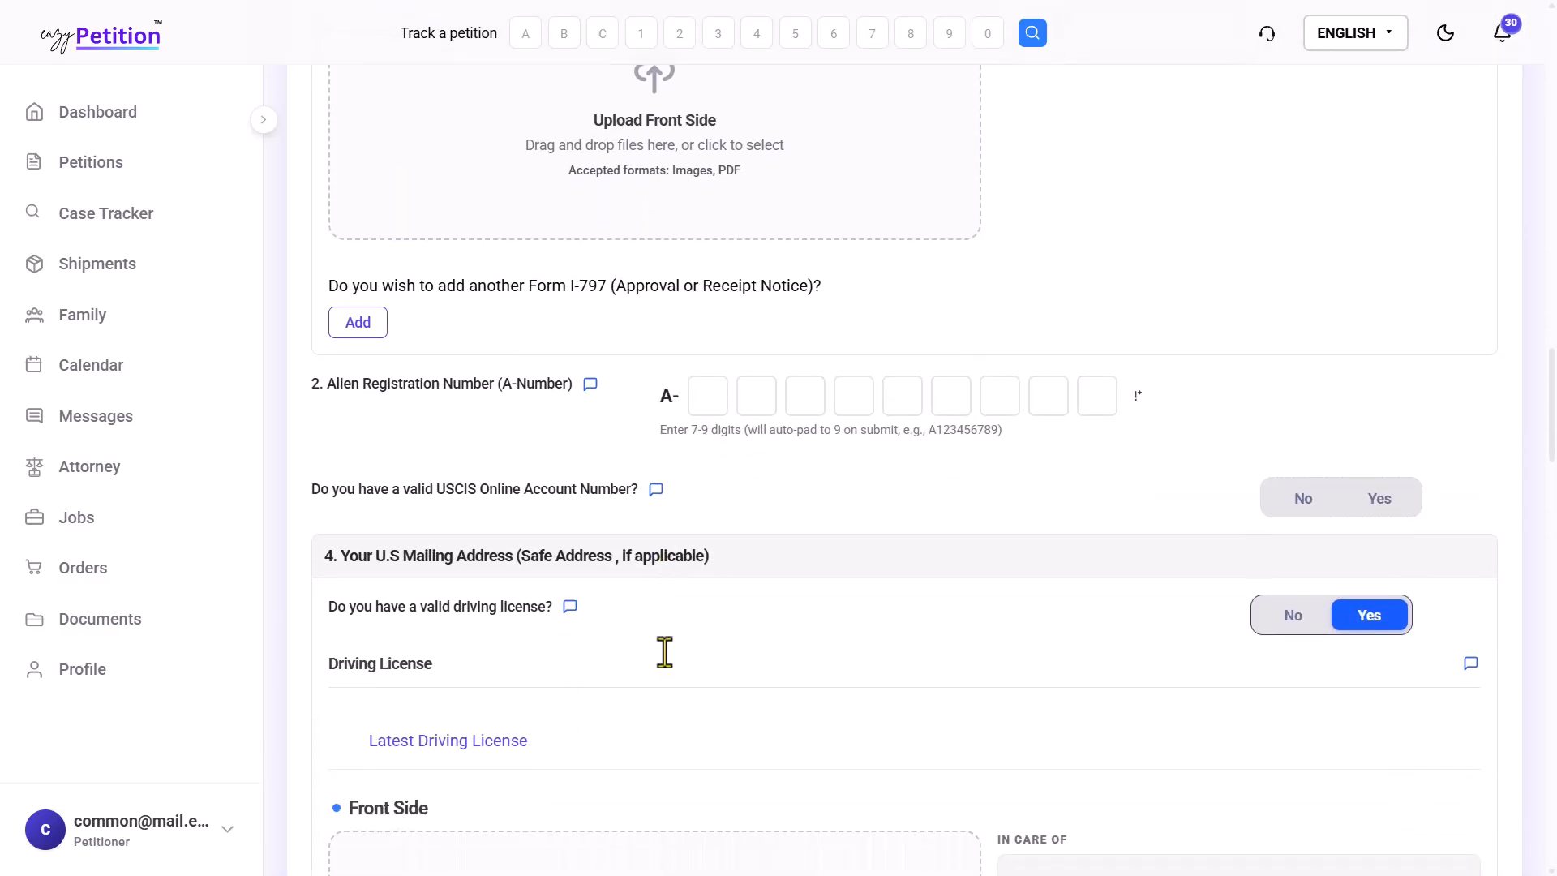
scroll(661, 650, "down", 1)
- Upload the front side of the latest driving license and check the extracted address against the mailing address fields
scroll(661, 650, "down", 2)
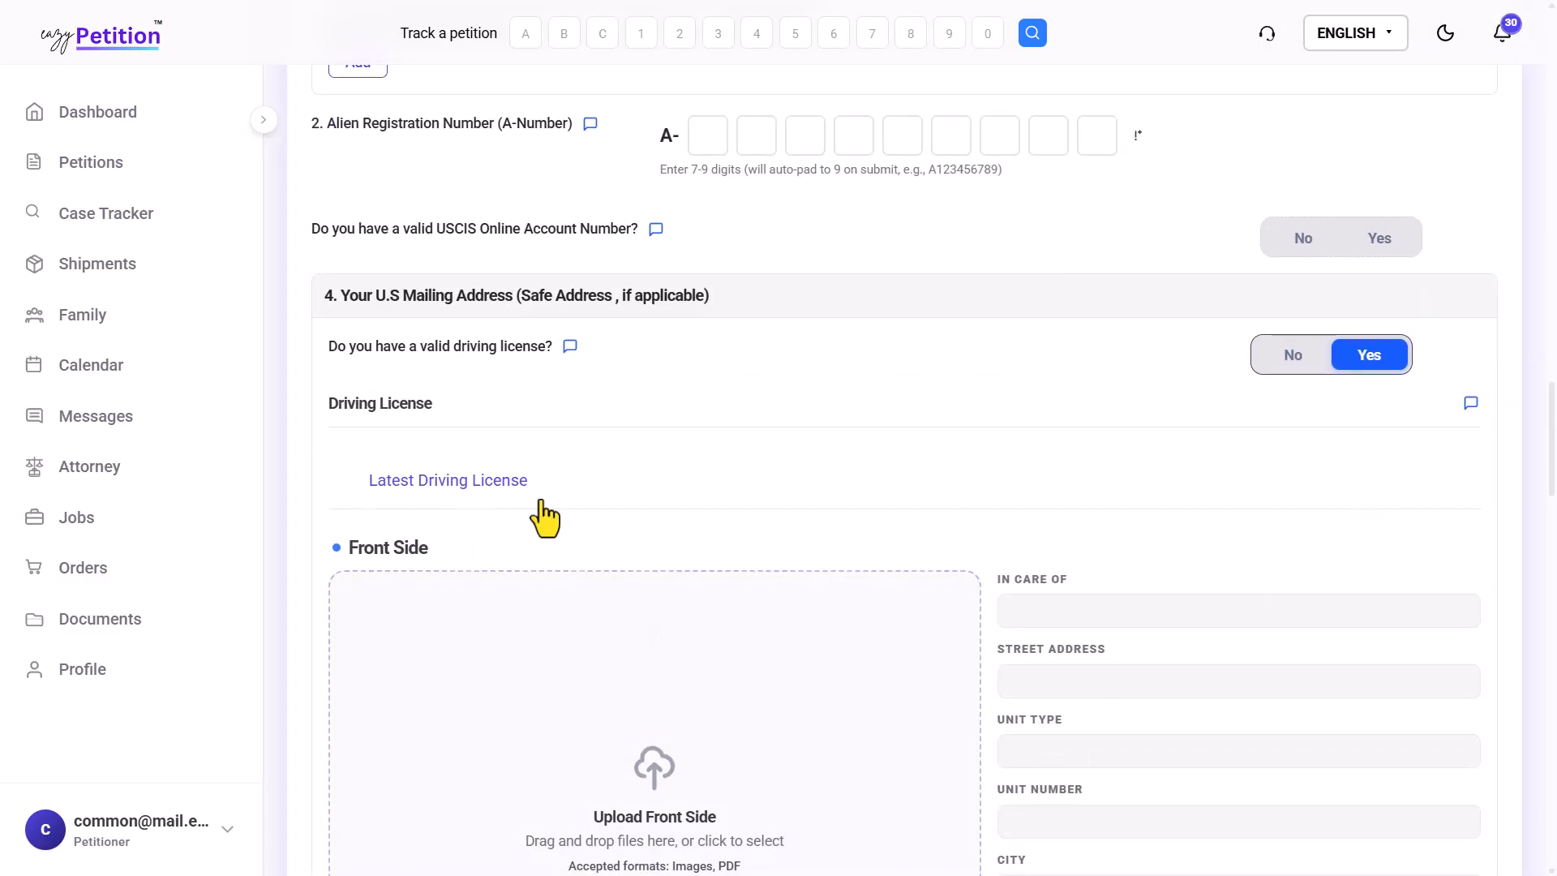
scroll(543, 518, "down", 3)
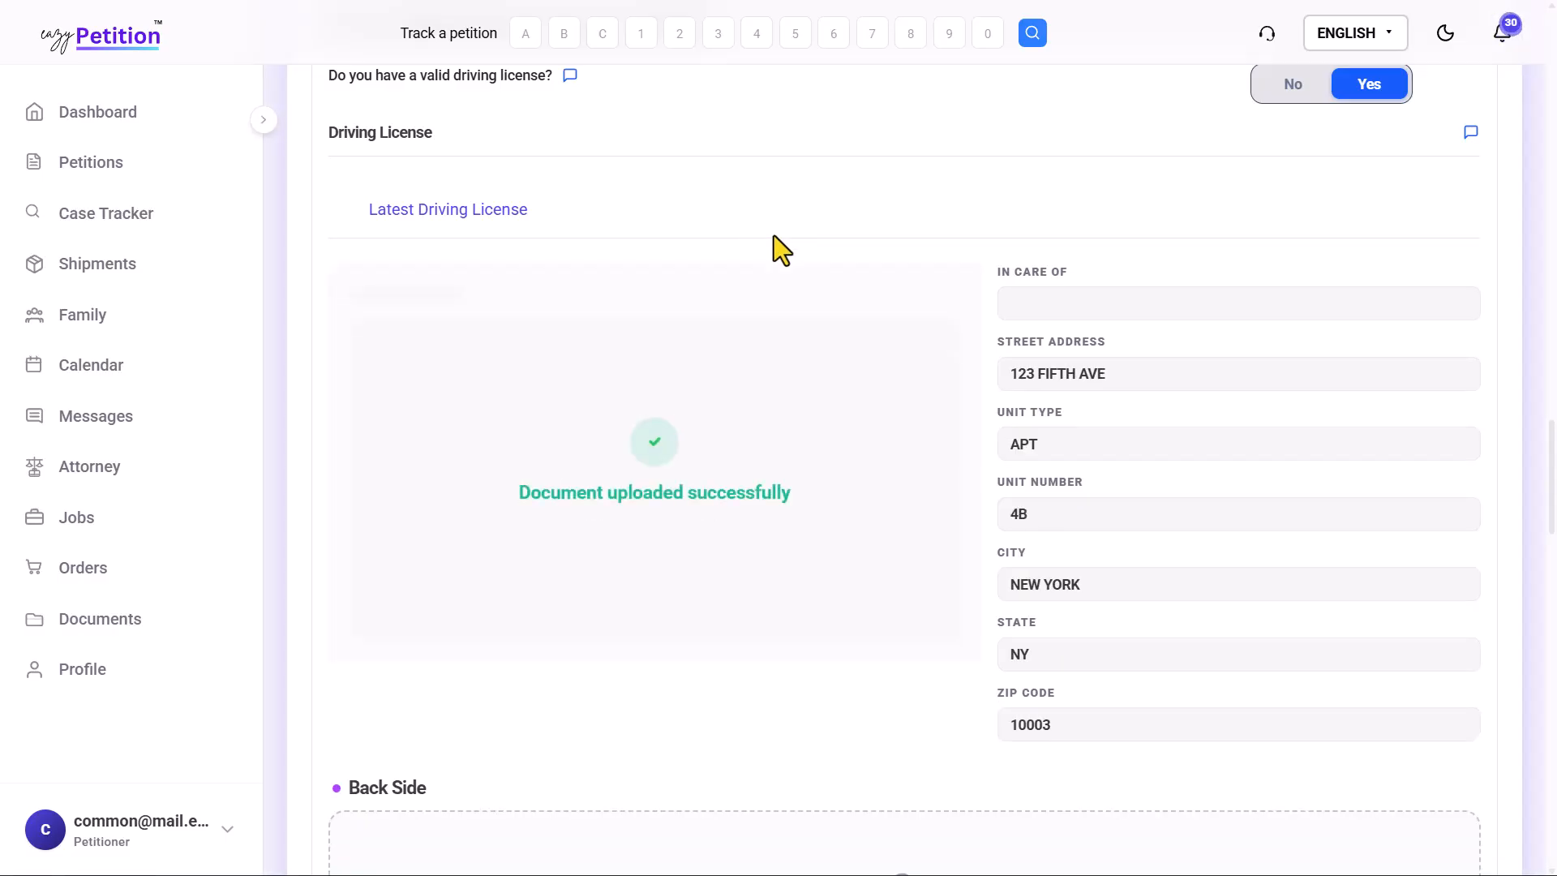
scroll(776, 446, "down", 3)
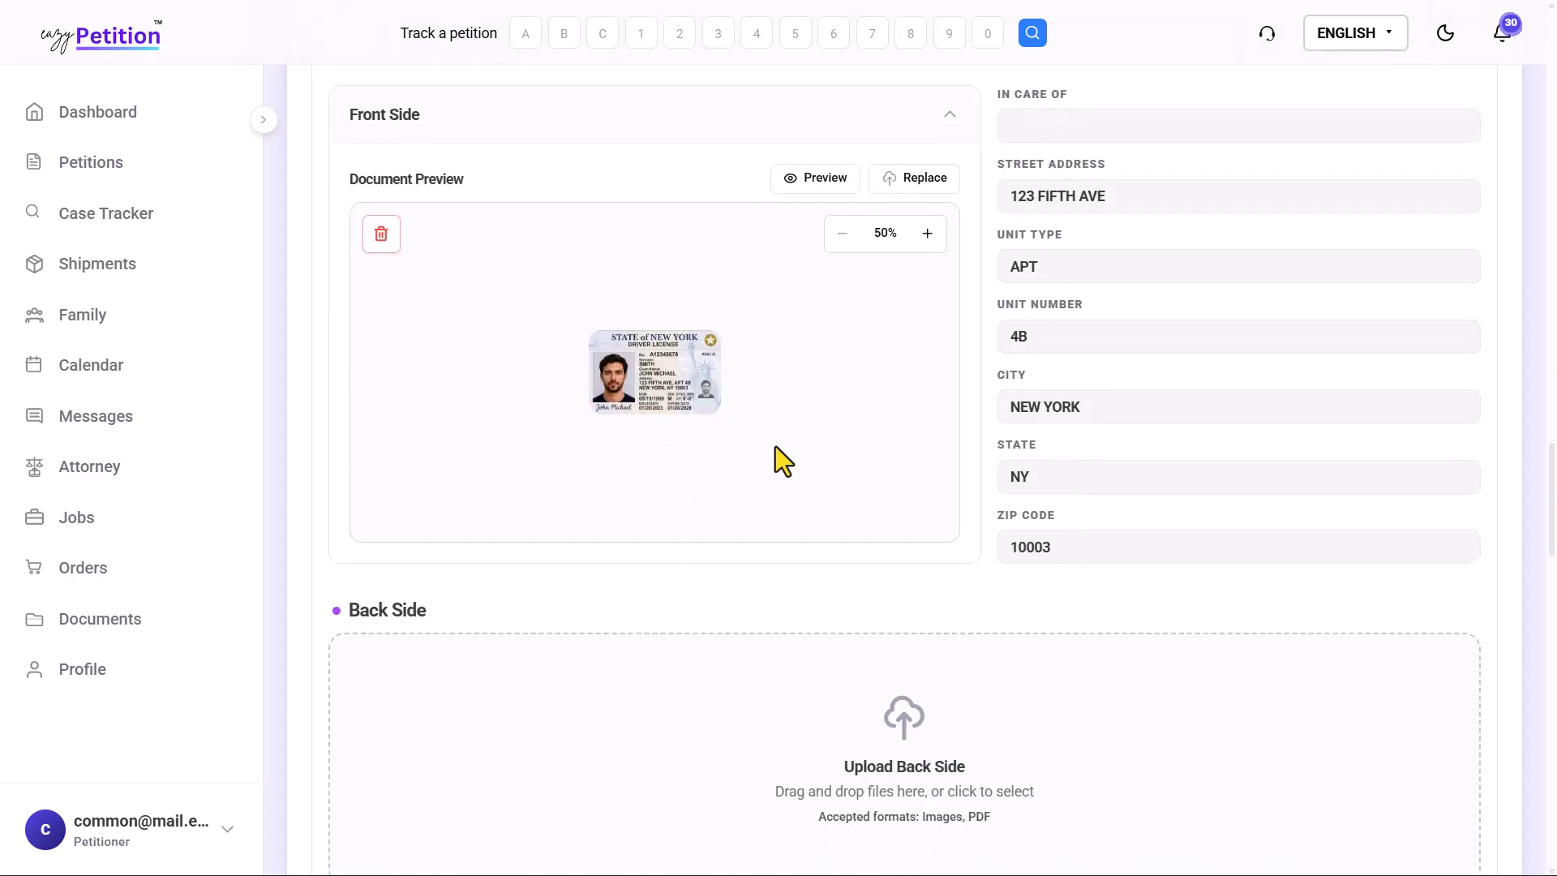
scroll(775, 461, "up", 3)
scroll(776, 460, "down", 8)
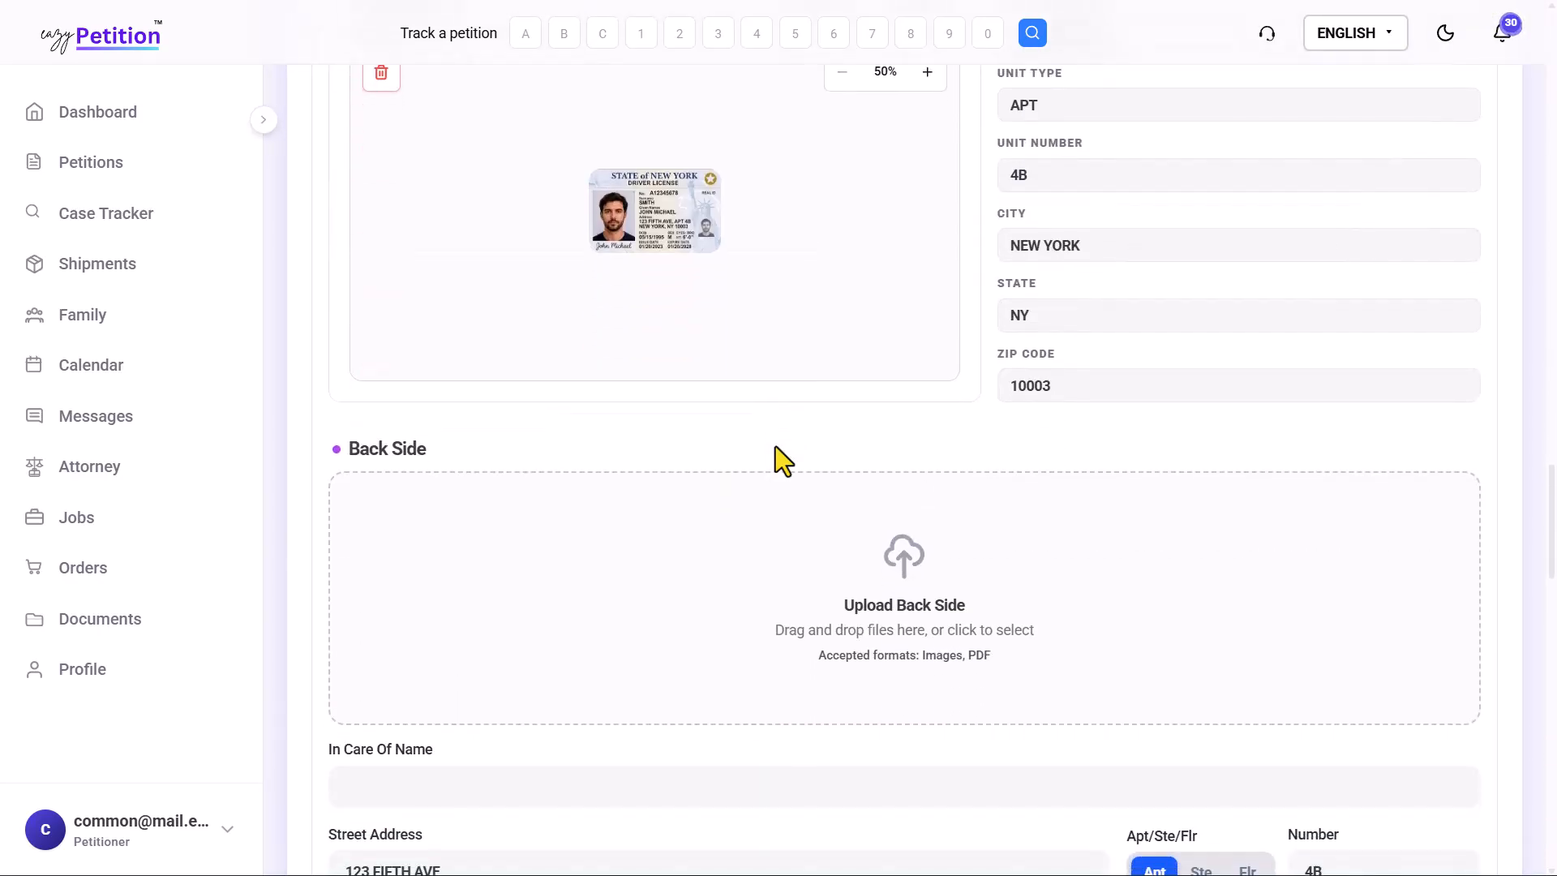
scroll(775, 461, "down", 1)
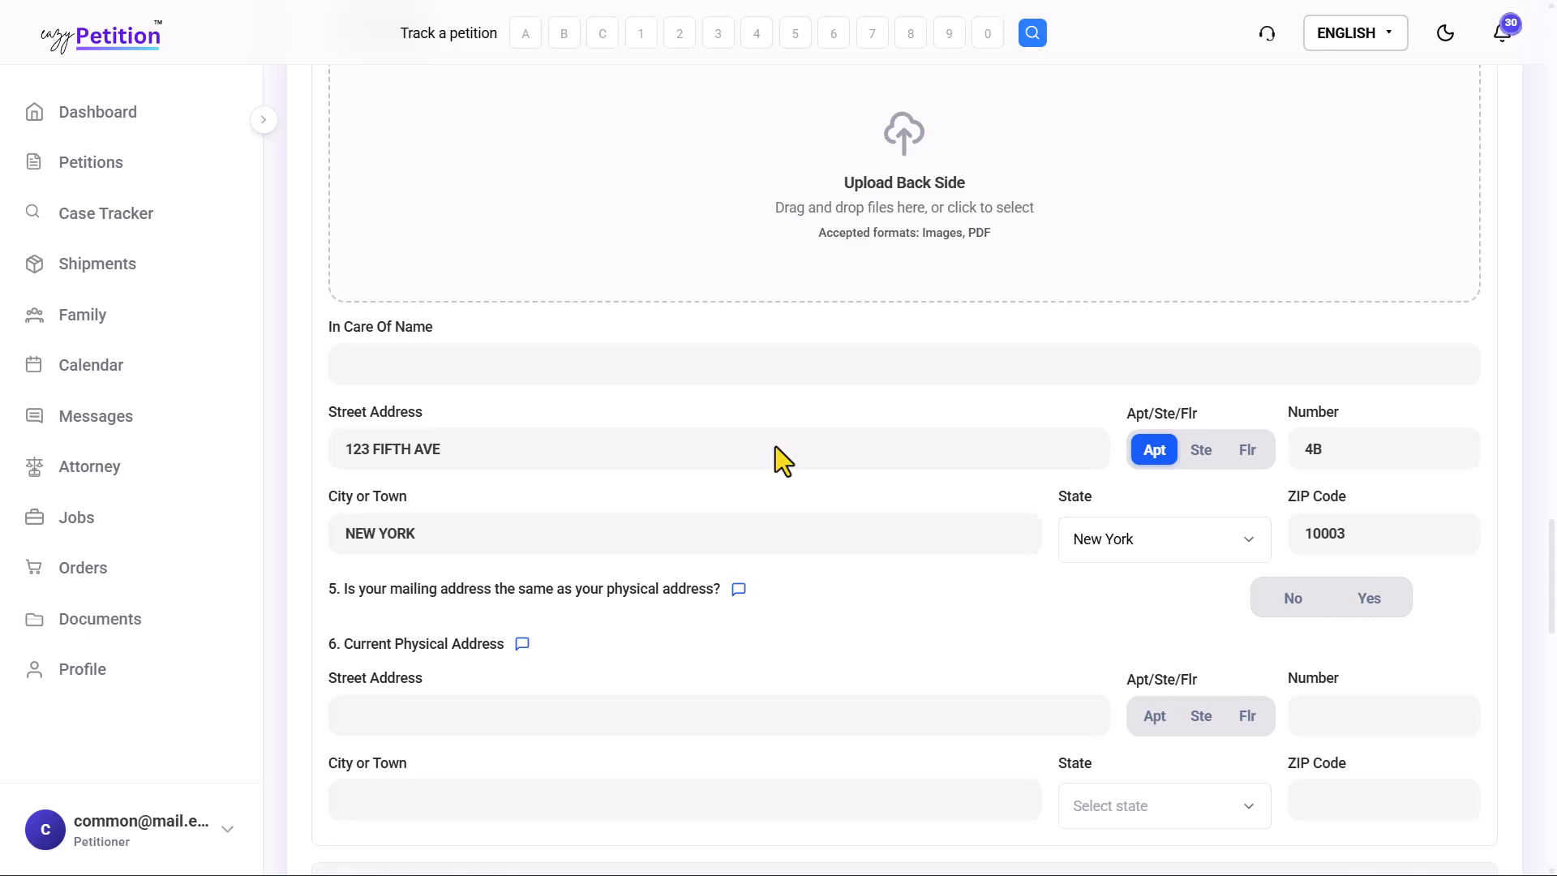
- Try Yes for whether the mailing address is the same as the physical address, and settle on No
scroll(775, 460, "down", 2)
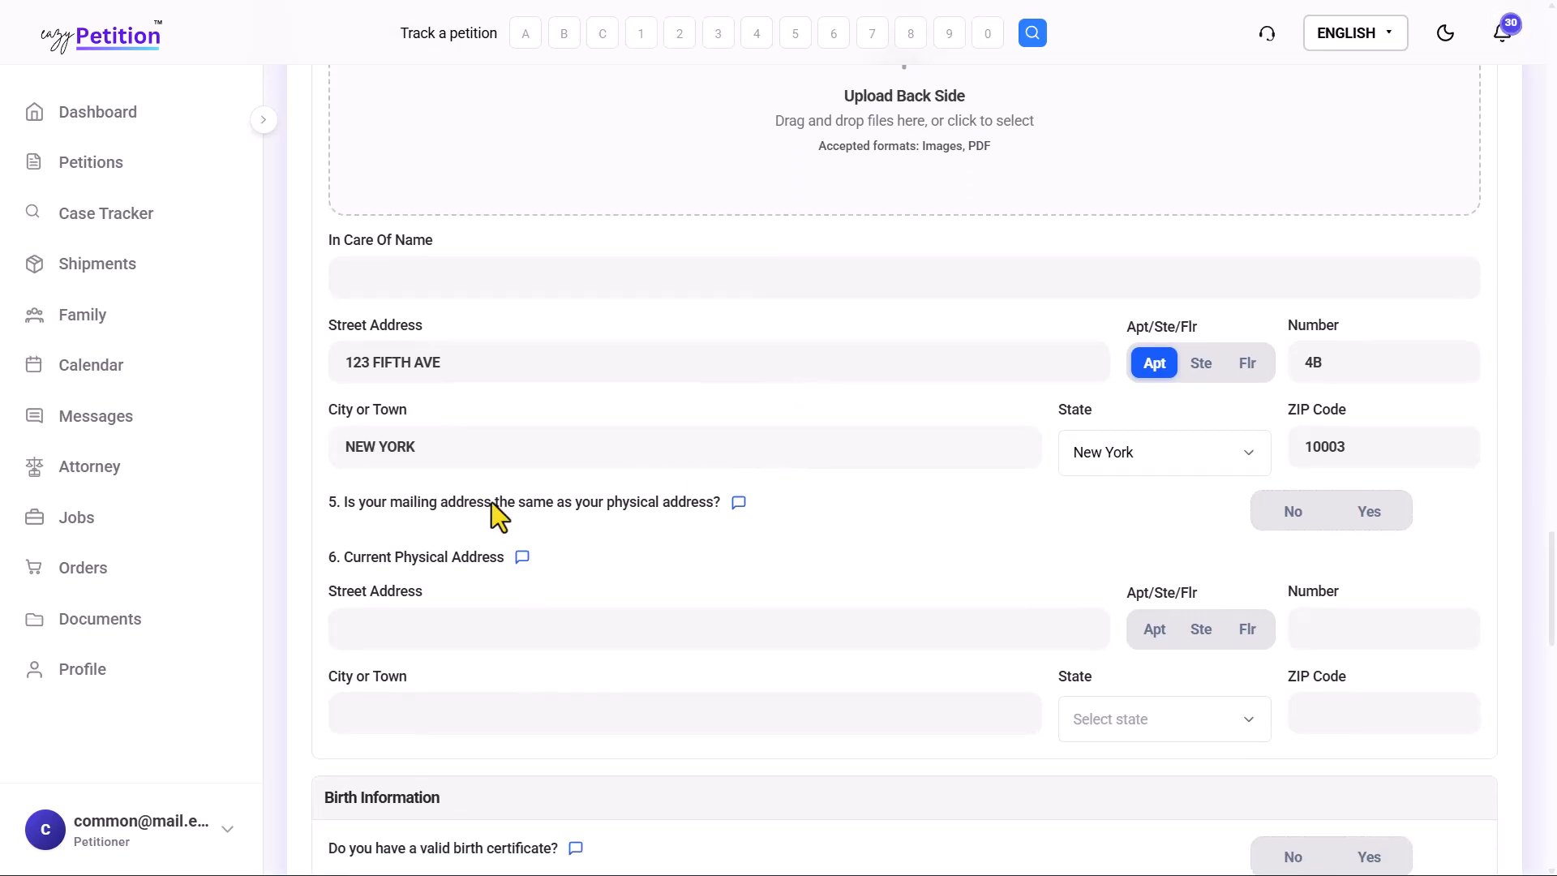
scroll(497, 516, "down", 1)
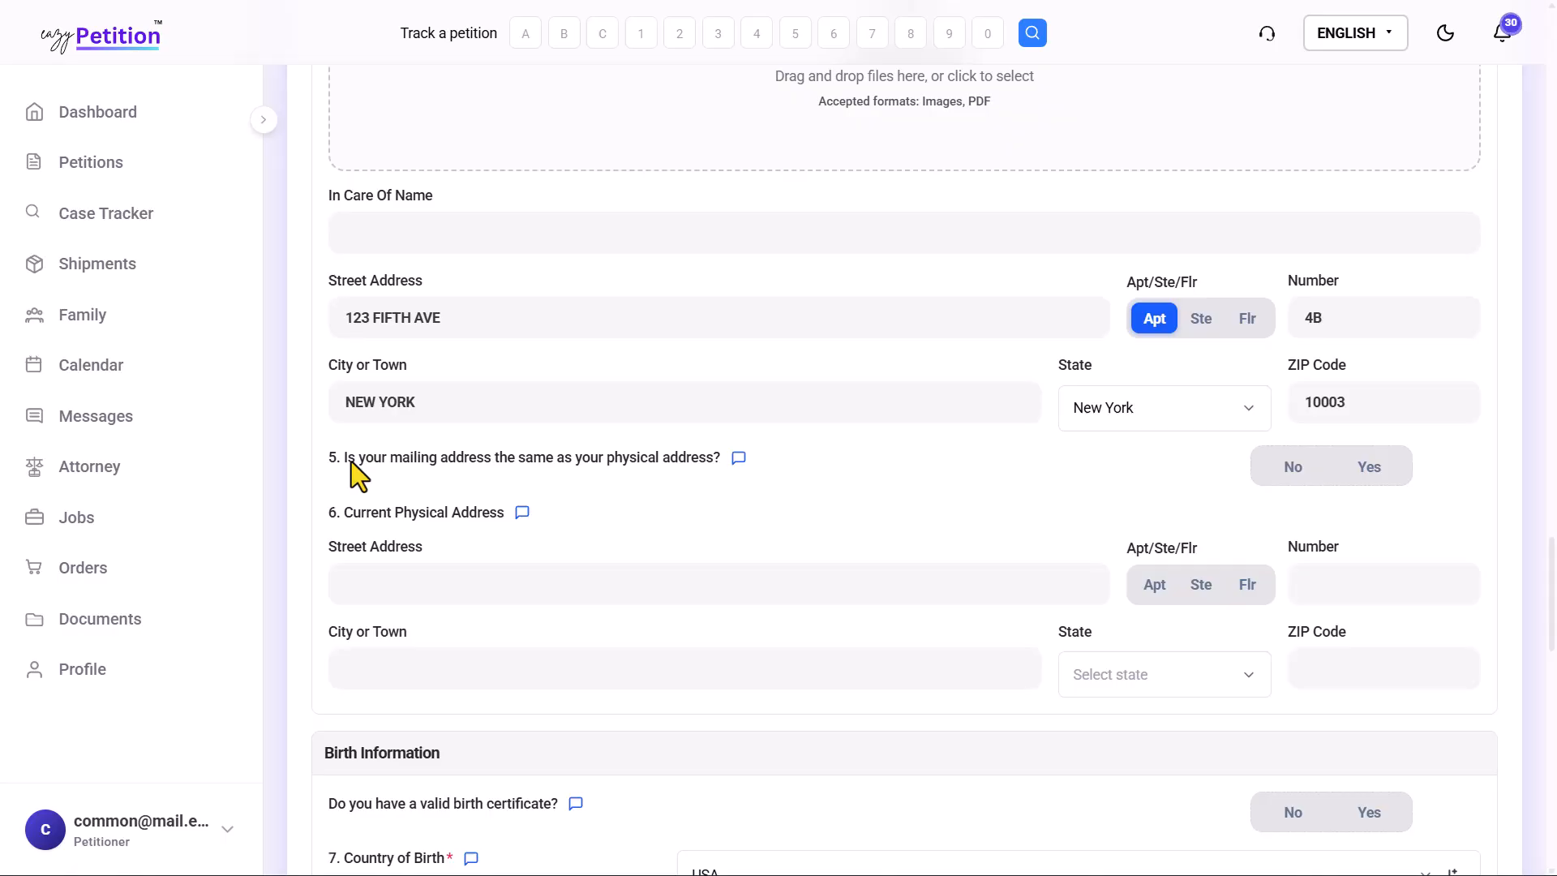
left_click_drag(344, 460, 636, 460)
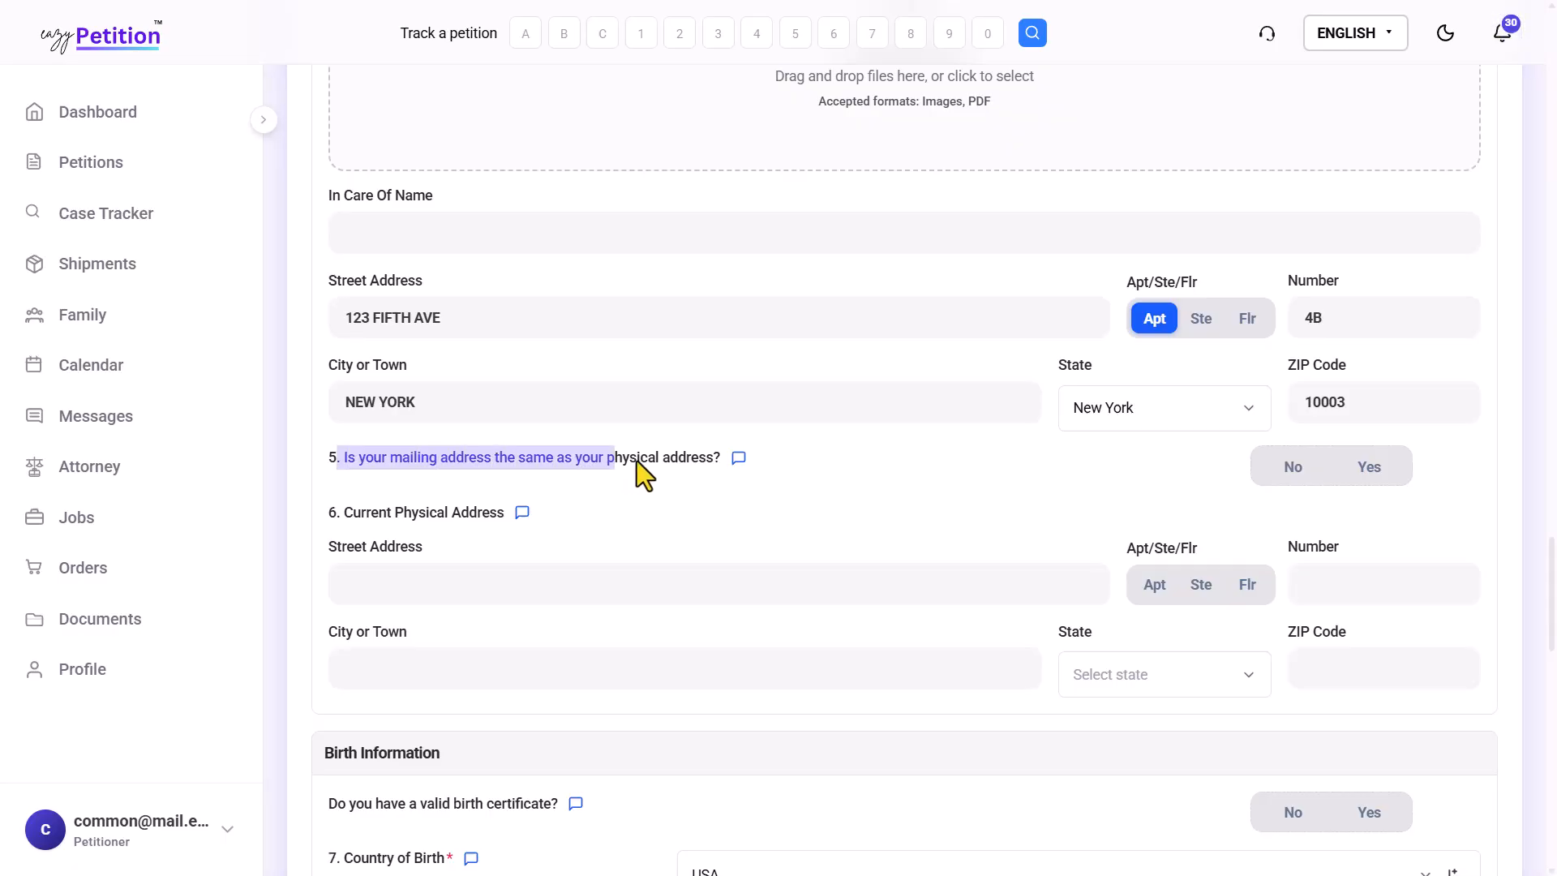
left_click(683, 459)
left_click(1392, 475)
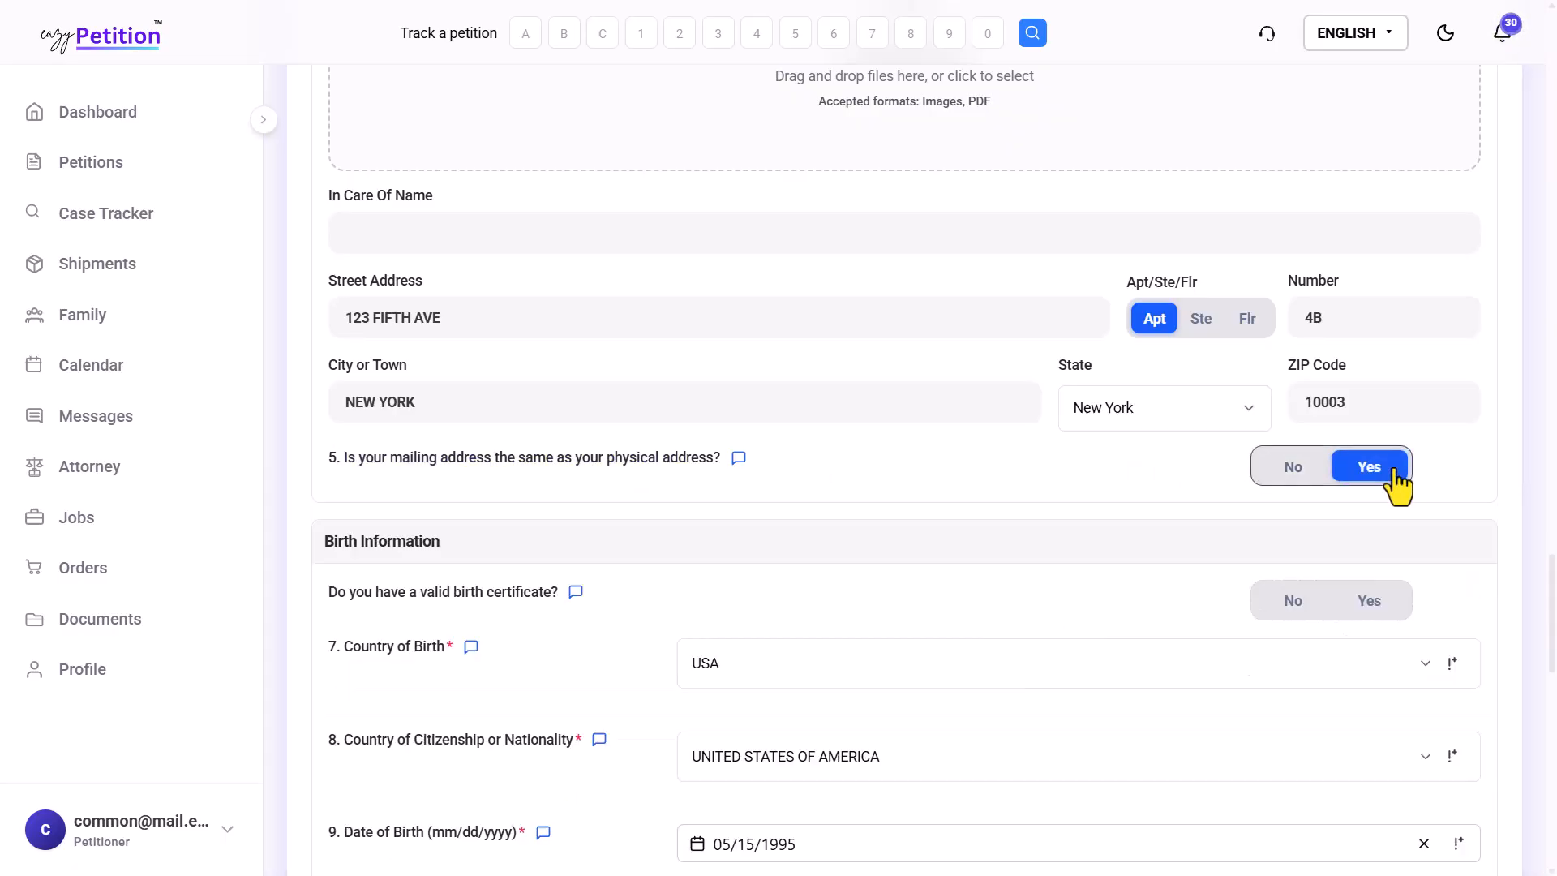
left_click(1307, 476)
- Upload the front side of the latest I-94 under the most recent entry into the United States
scroll(1202, 576, "down", 1)
scroll(1202, 576, "down", 2)
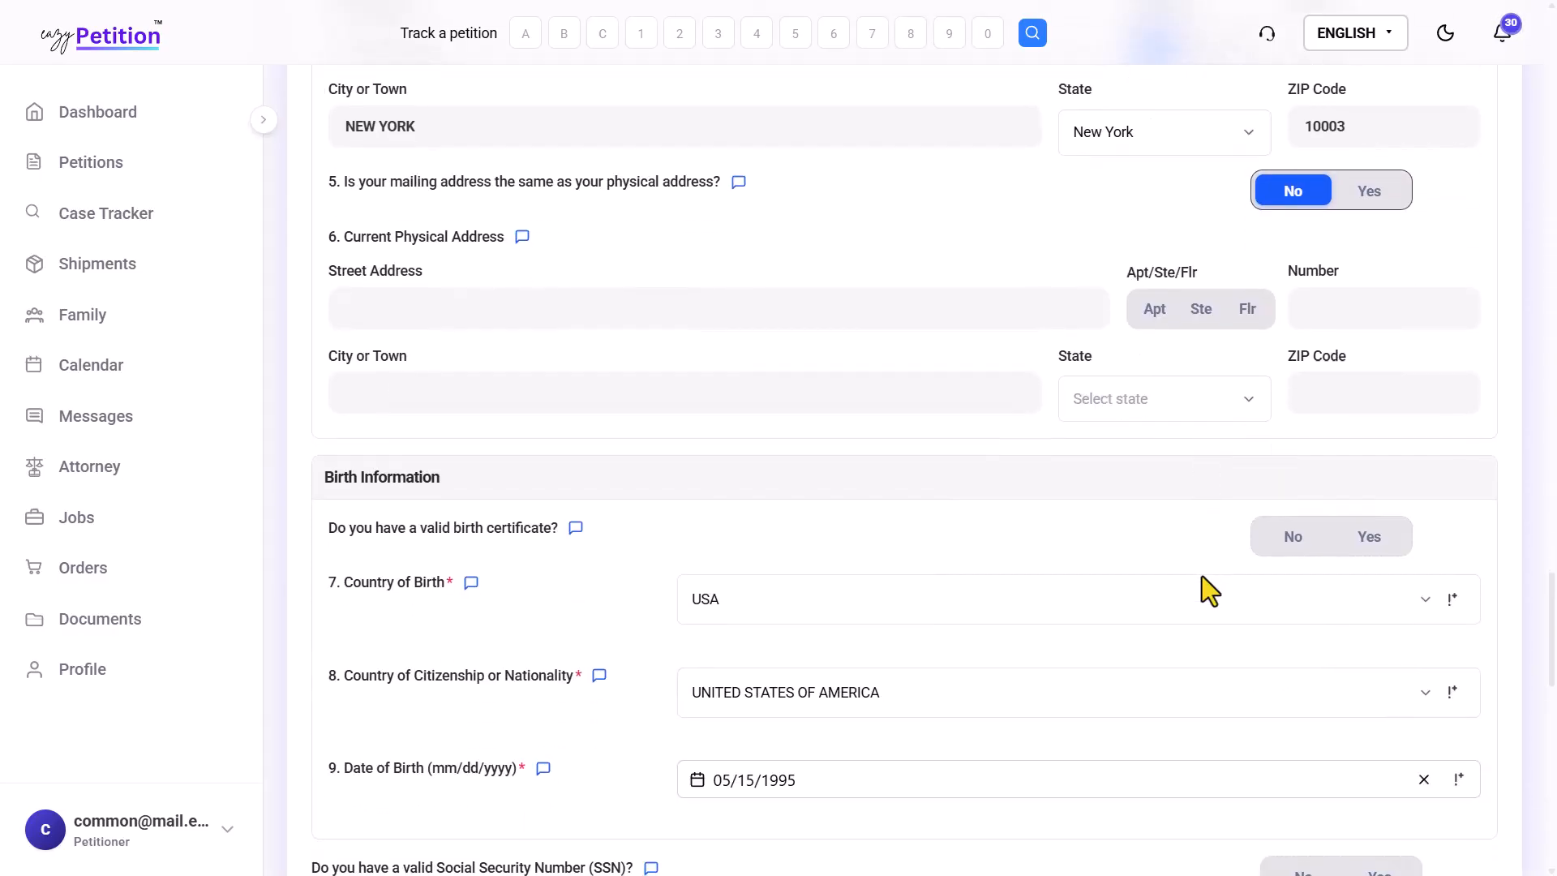
scroll(721, 435, "up", 1)
scroll(722, 434, "down", 4)
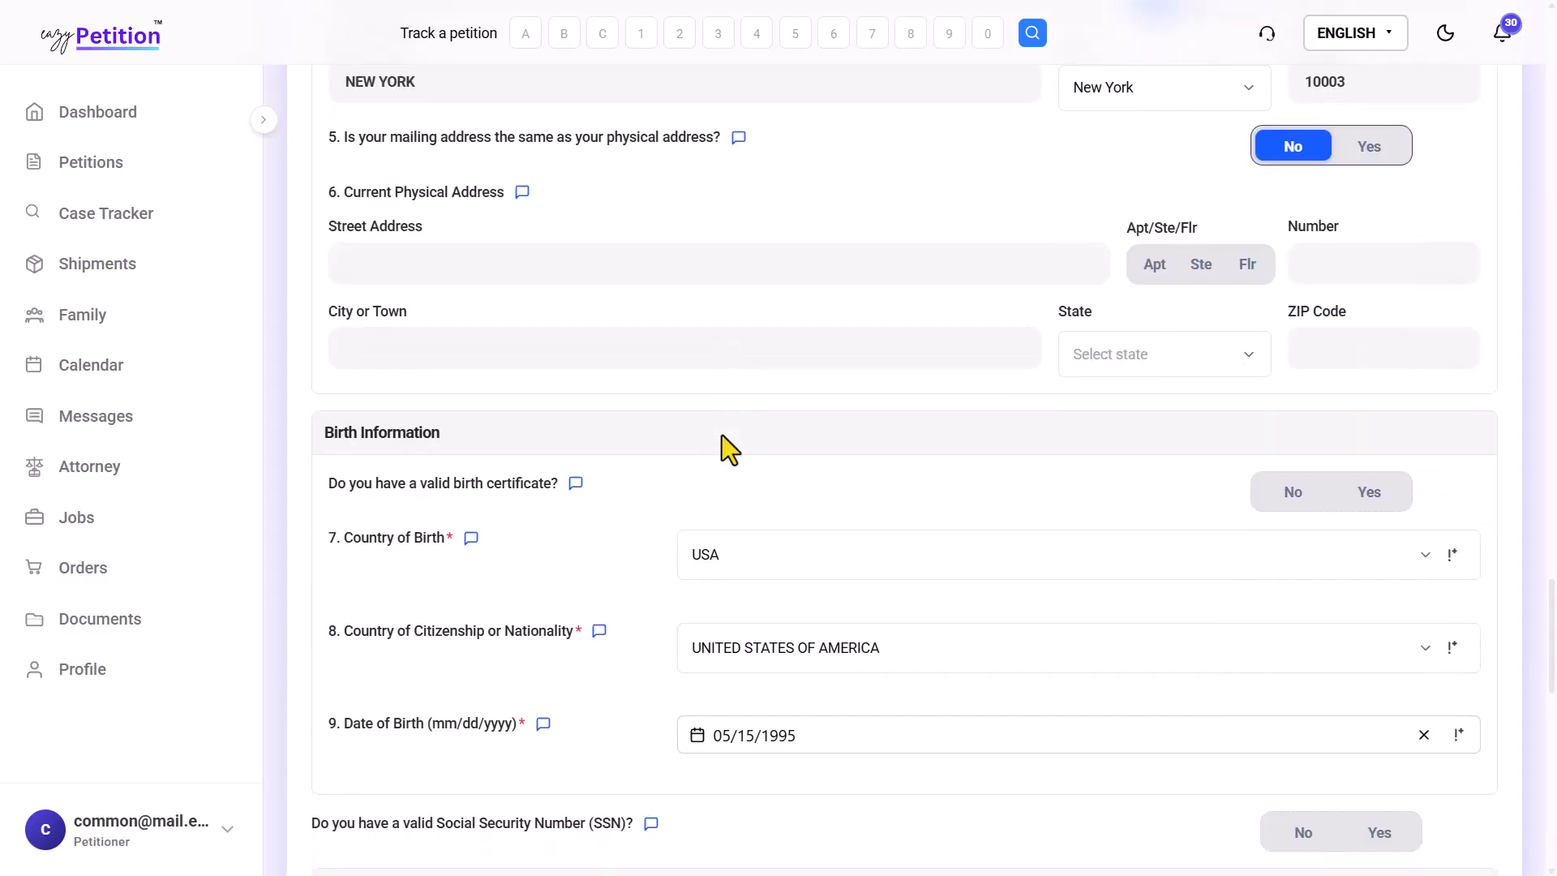
scroll(722, 434, "down", 6)
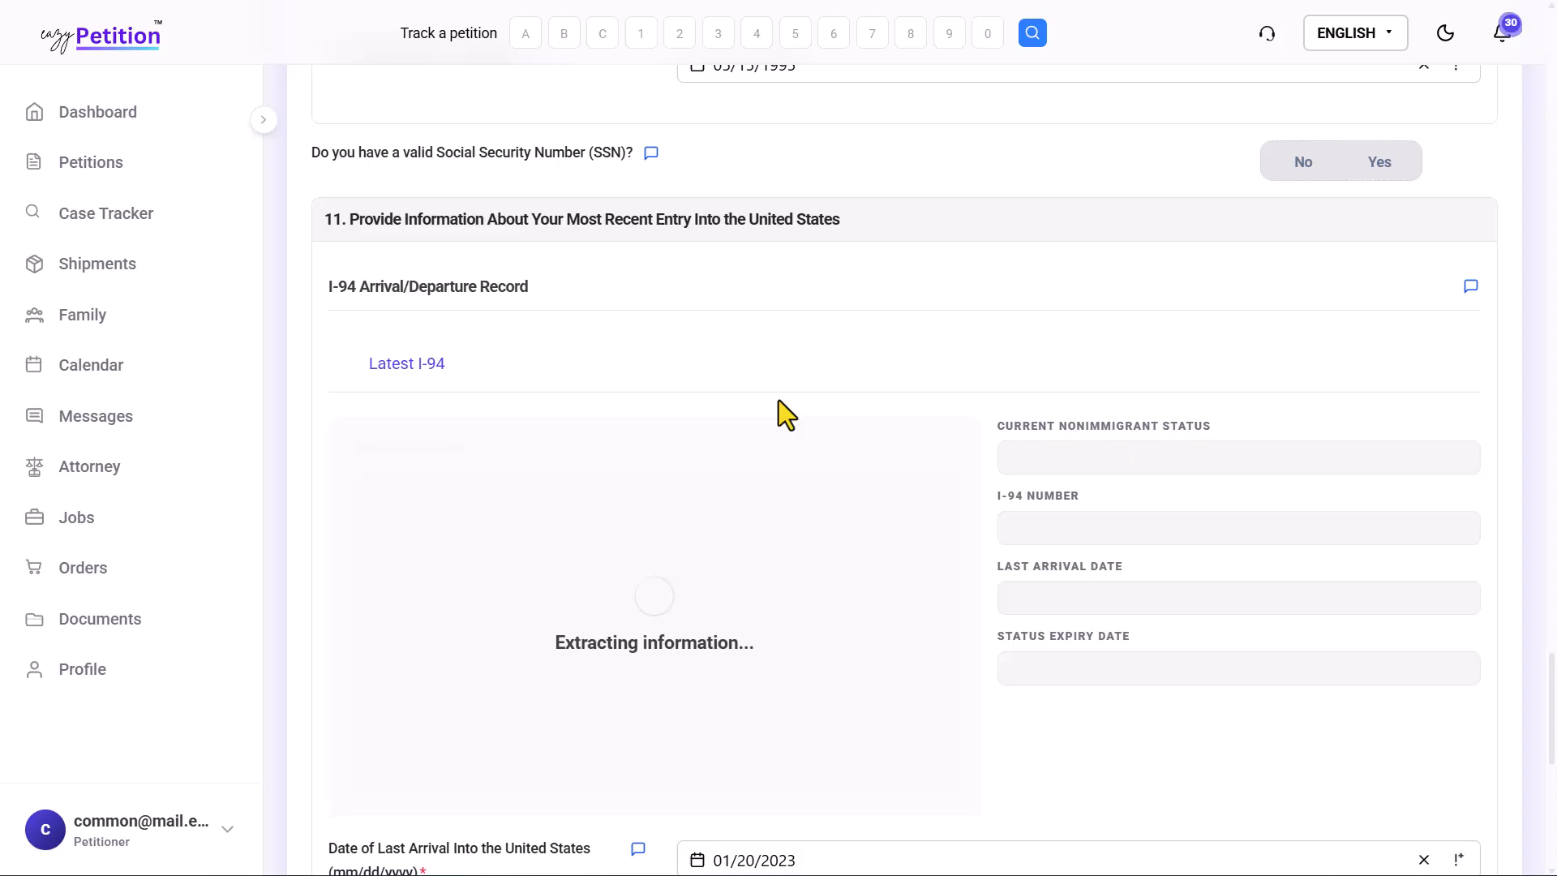
scroll(777, 400, "down", 2)
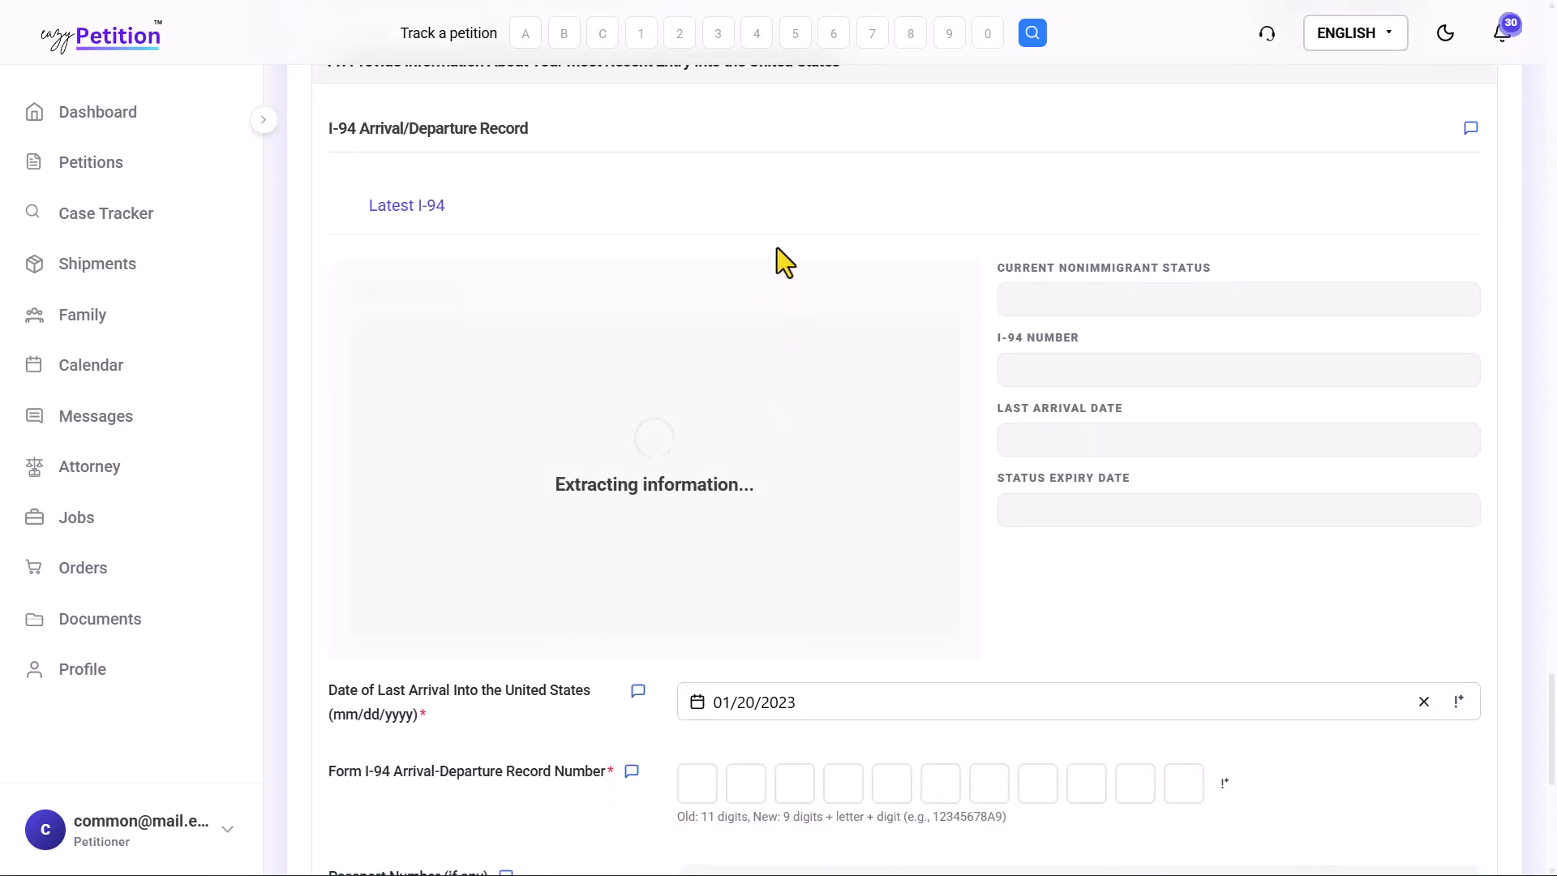
mouse_move(815, 509)
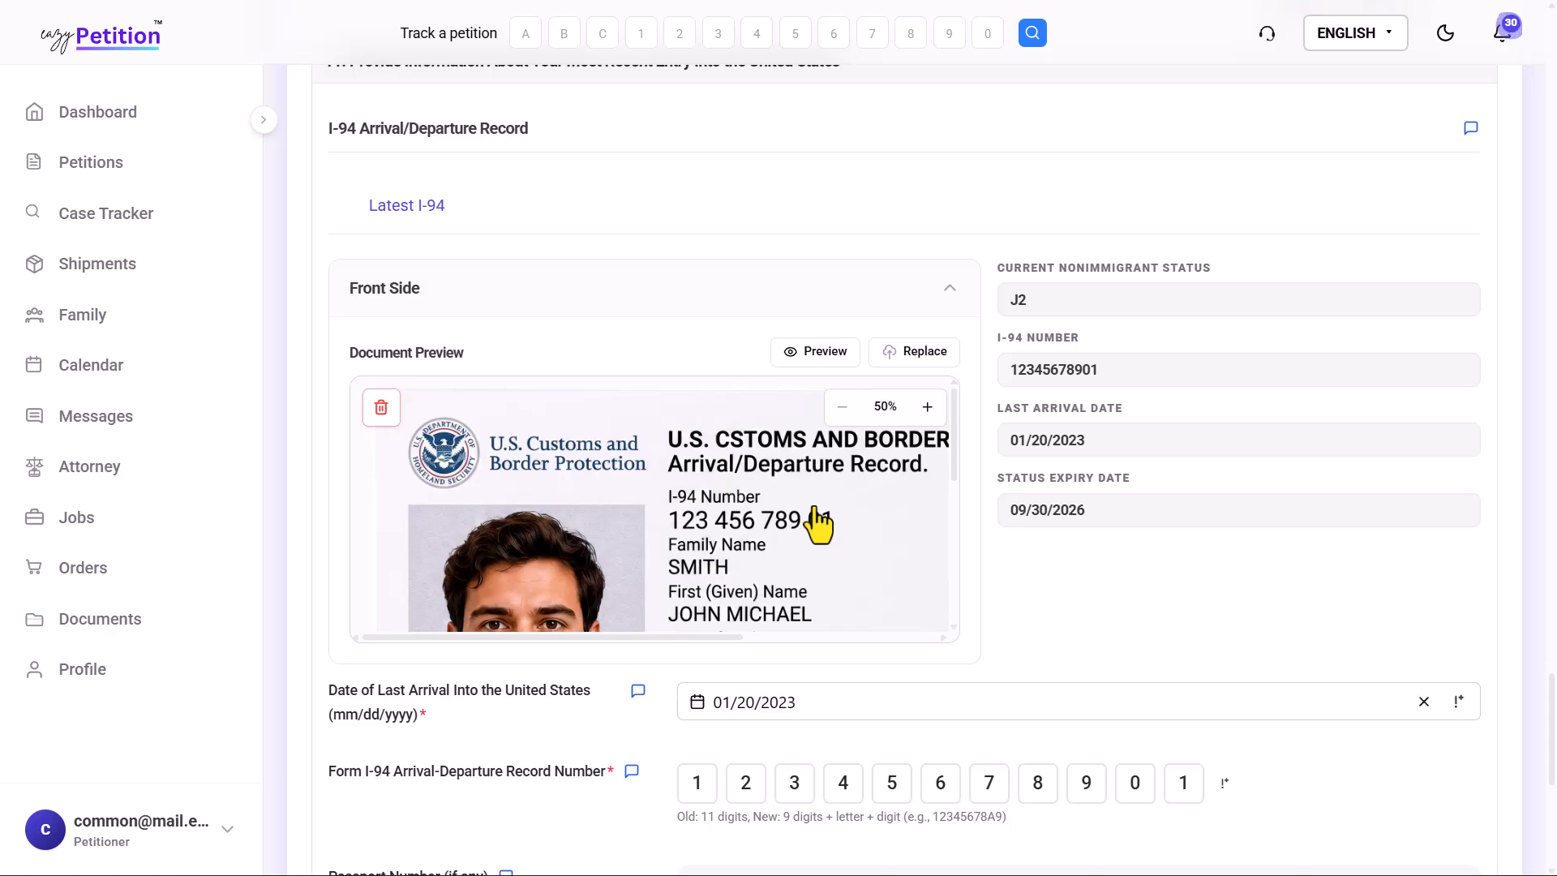
- Compare the extracted I-94 status, record number, arrival date and expiry date with the uploaded record
scroll(819, 524, "down", 1)
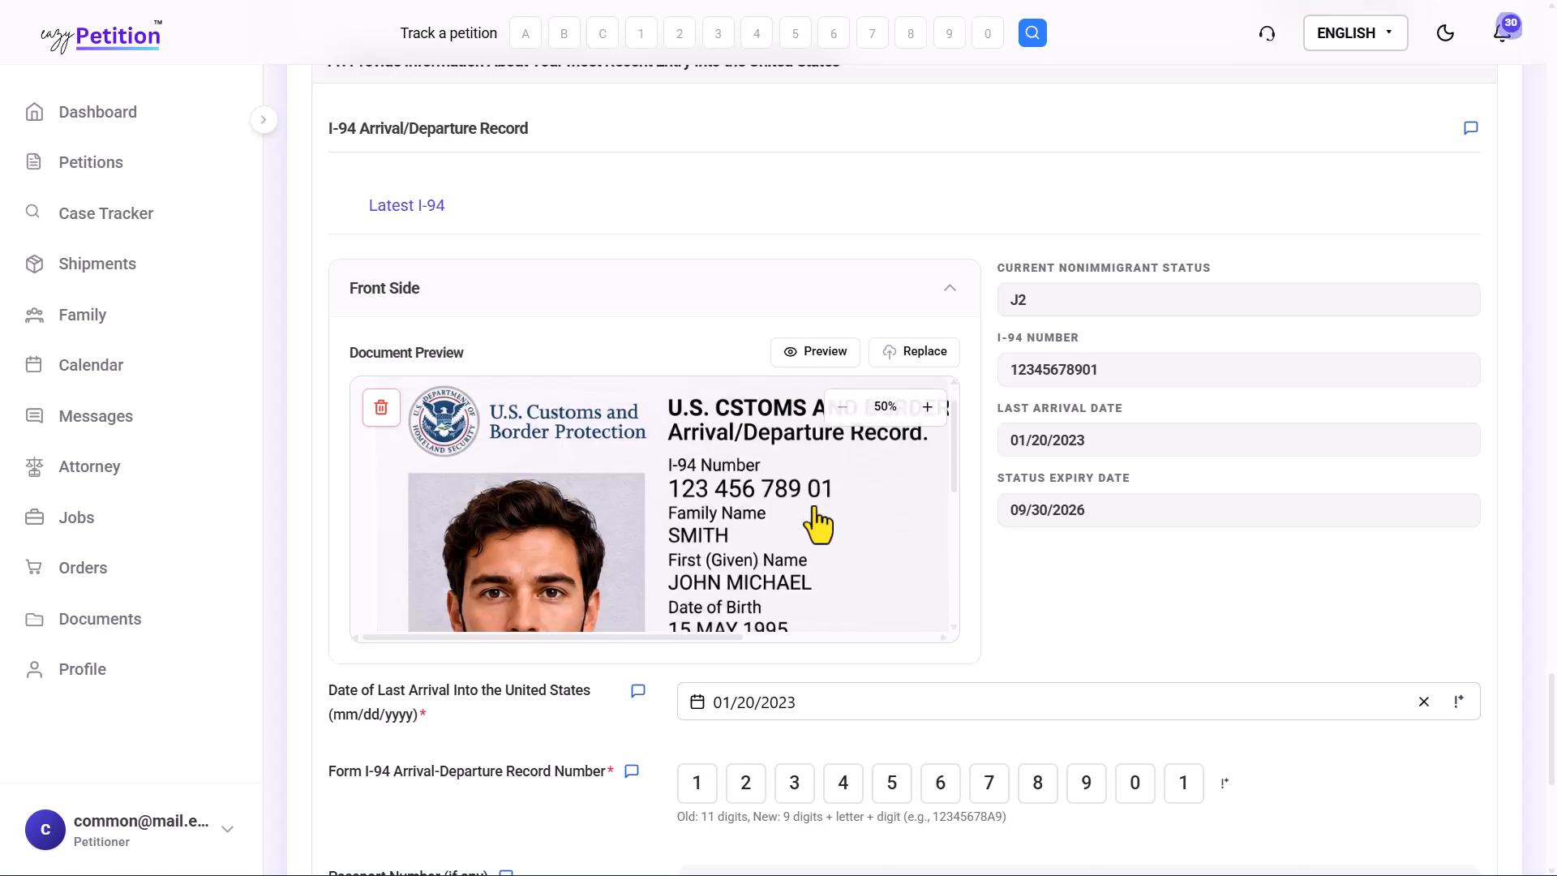
scroll(820, 523, "up", 1)
scroll(1146, 610, "down", 1)
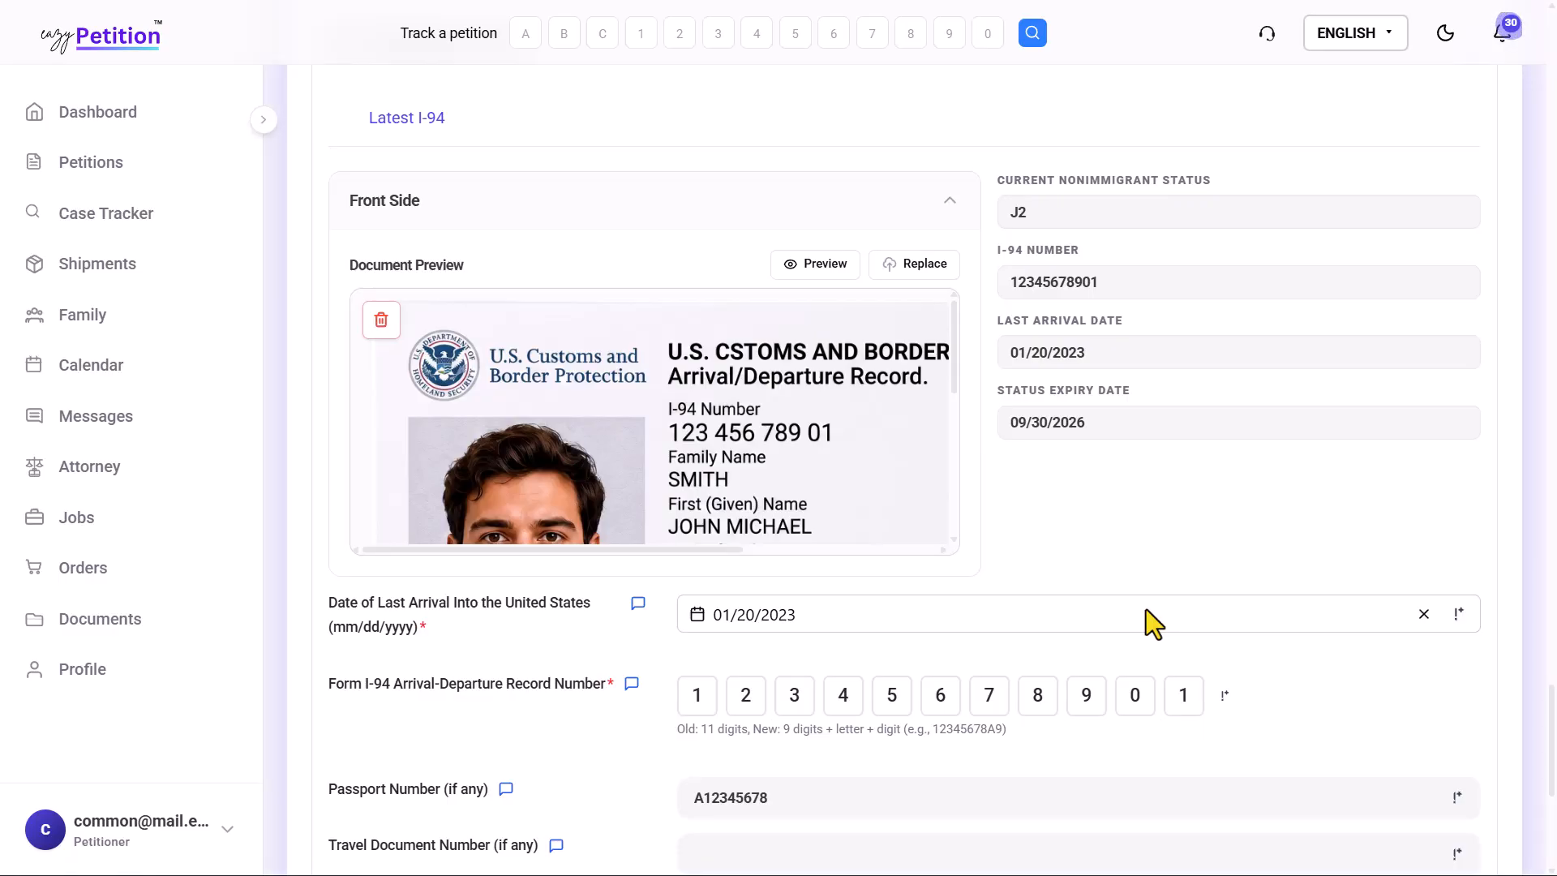
scroll(801, 277, "up", 1)
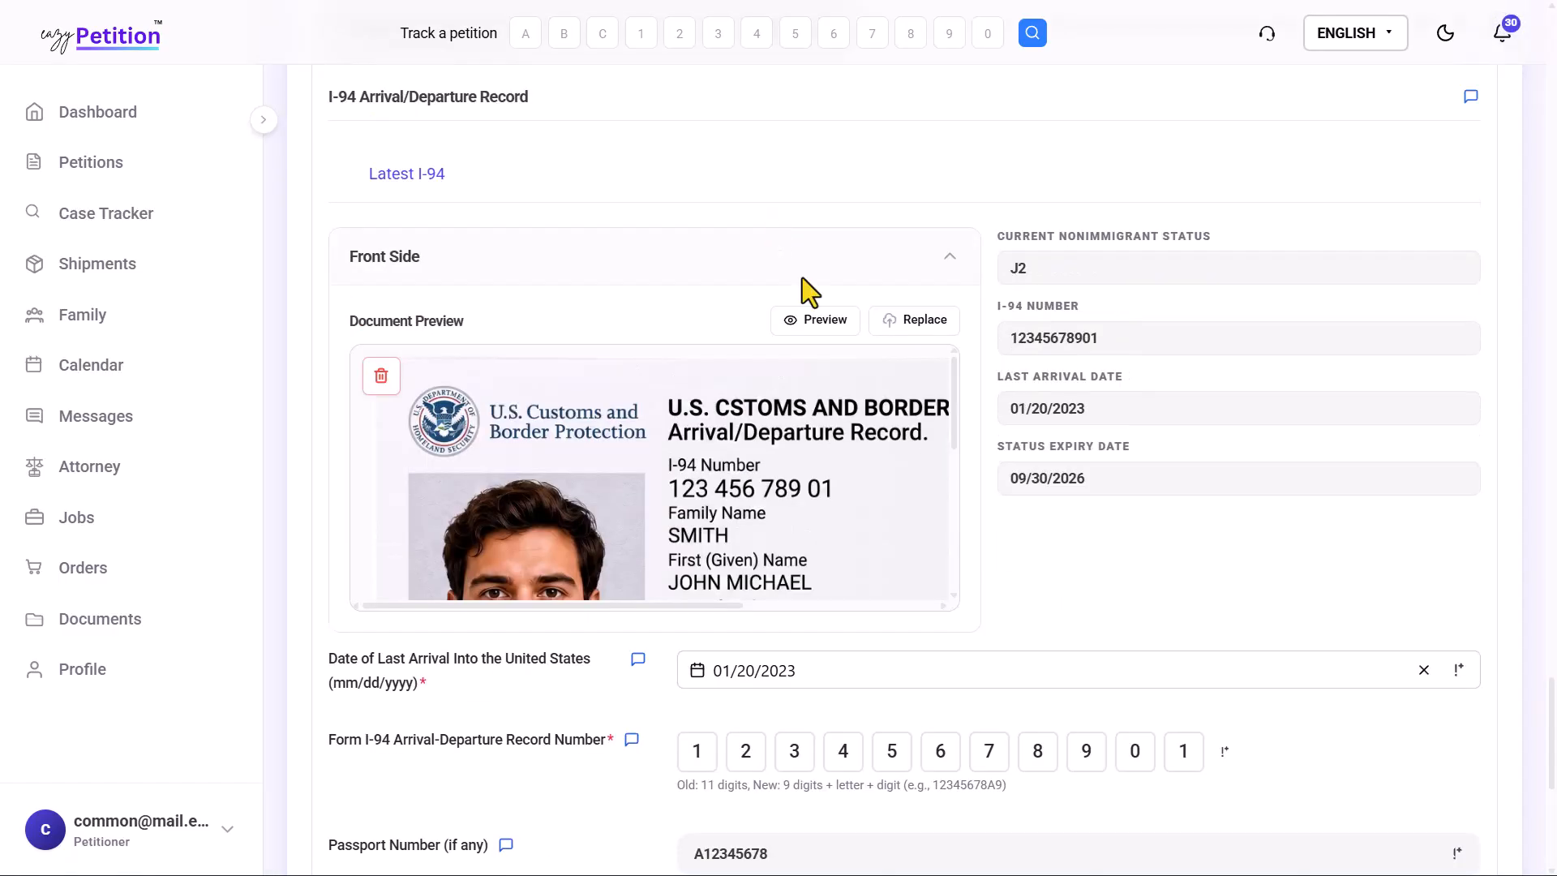
- Return to the start of Part 1 and open Part 2, Application Type
scroll(1030, 530, "down", 6)
scroll(1030, 531, "up", 12)
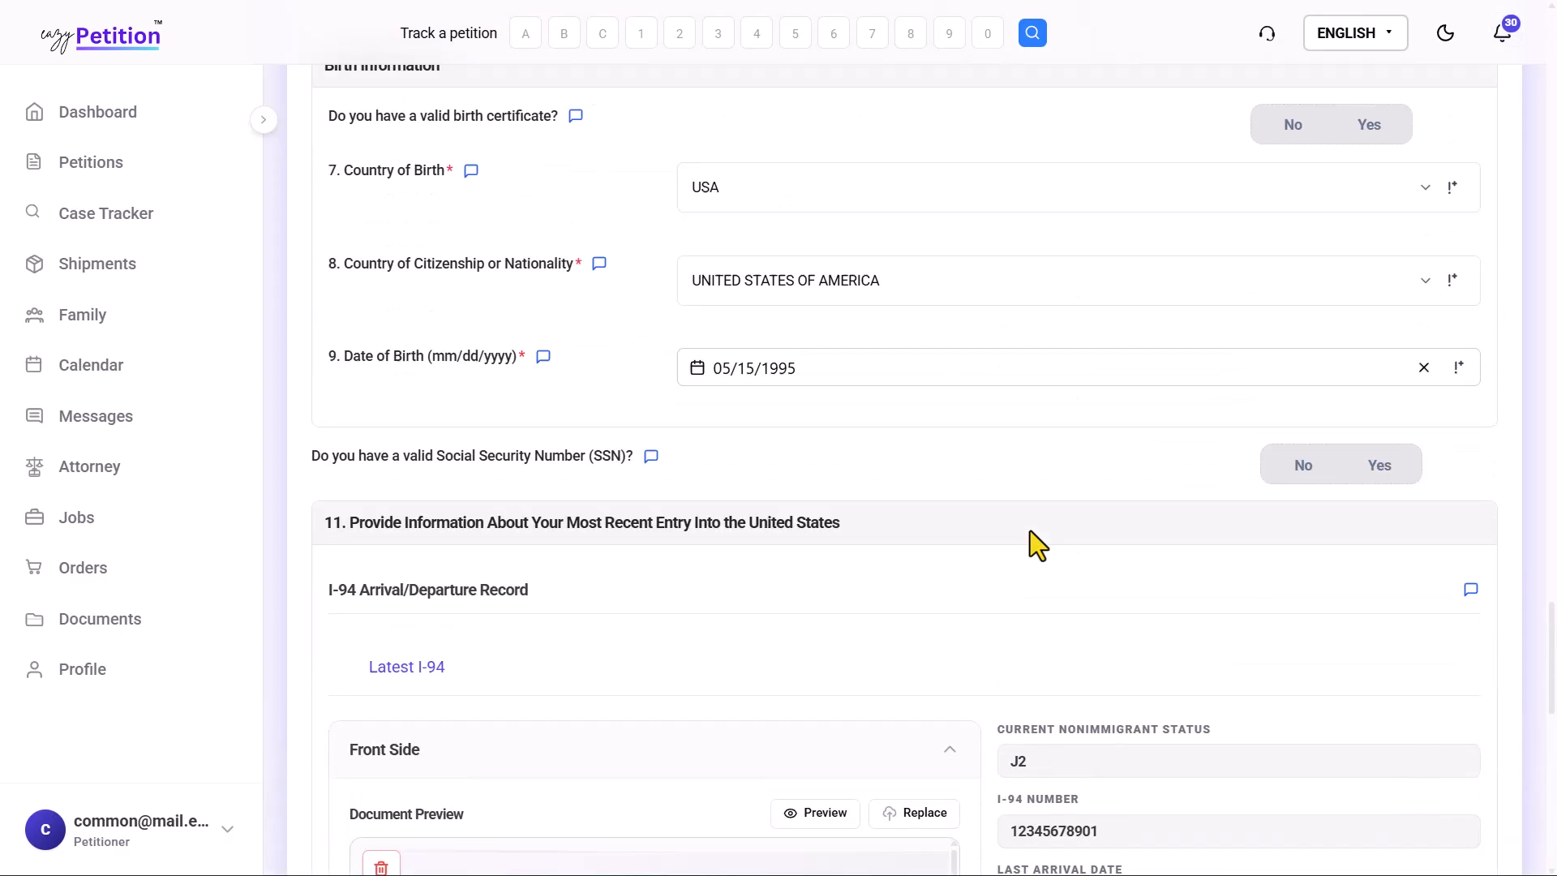
scroll(1030, 531, "up", 20)
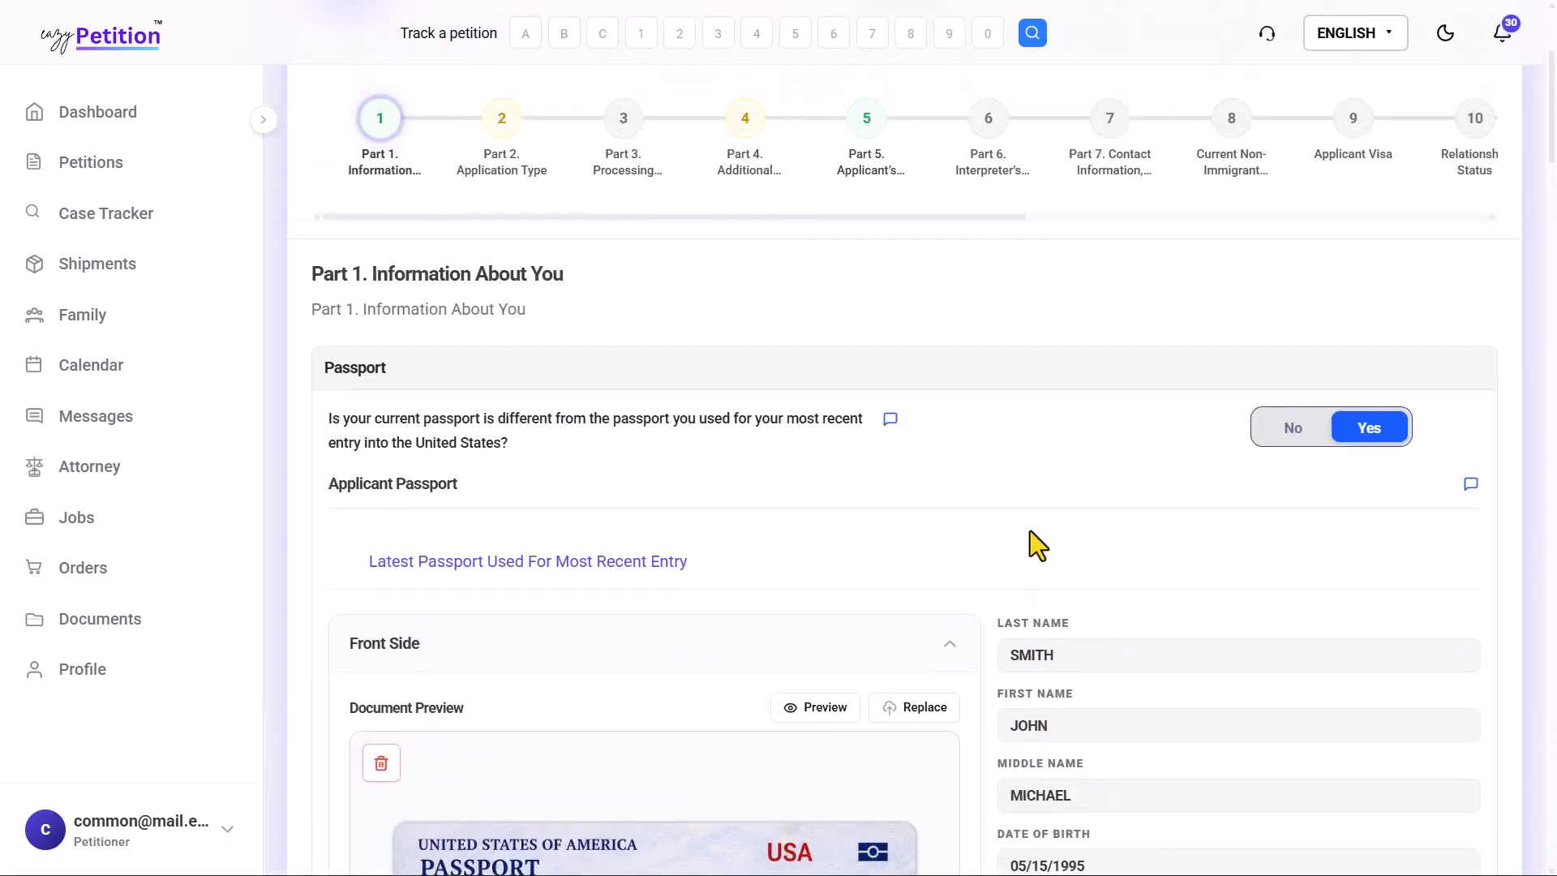
scroll(1030, 543, "up", 4)
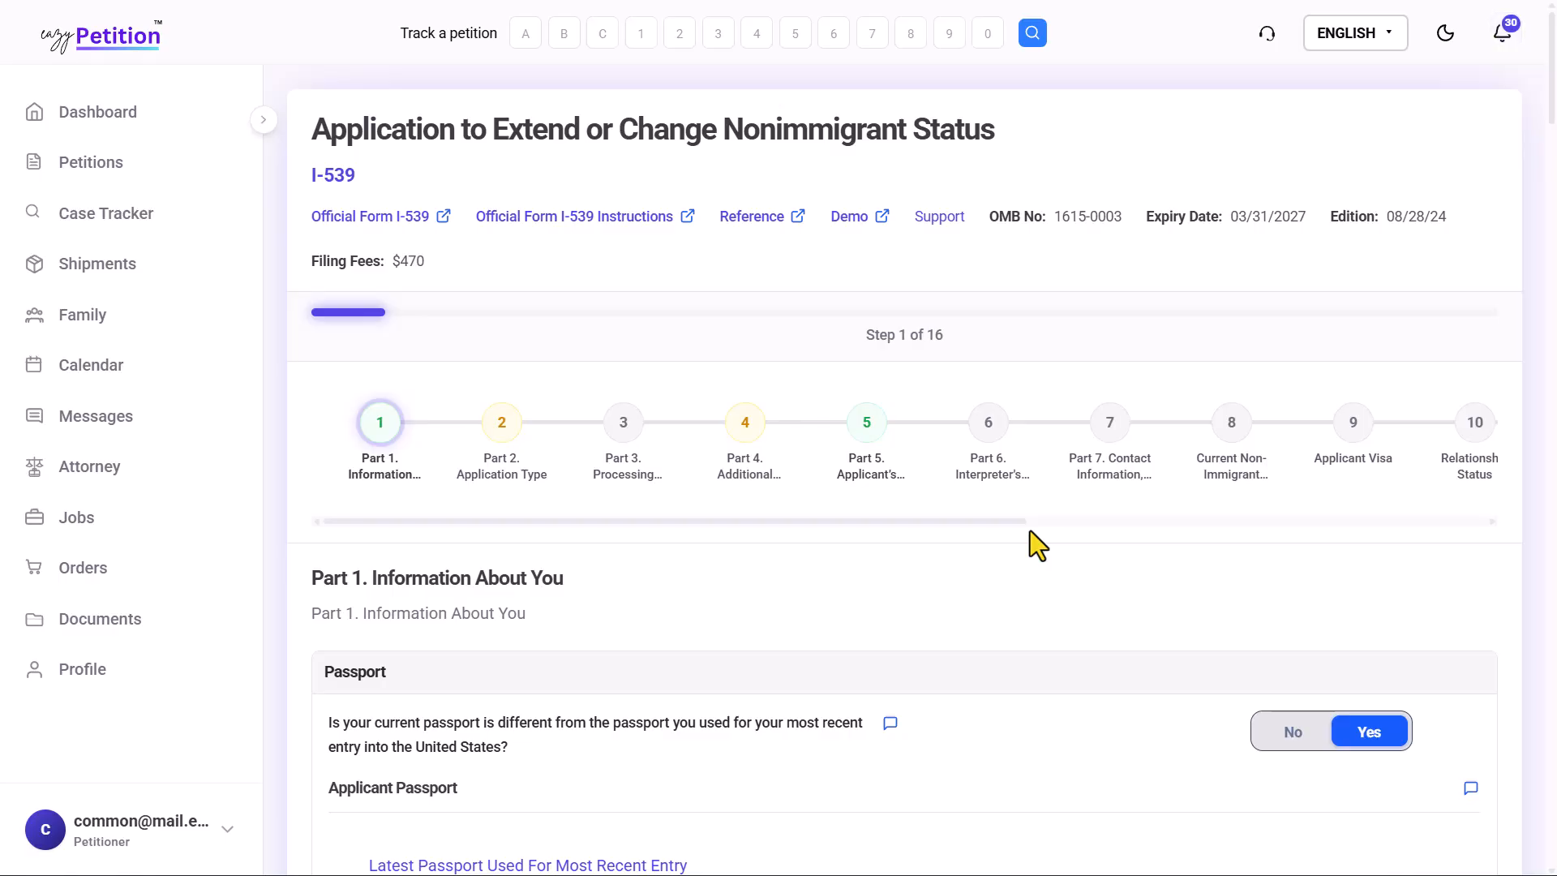
left_click(503, 442)
scroll(631, 596, "down", 3)
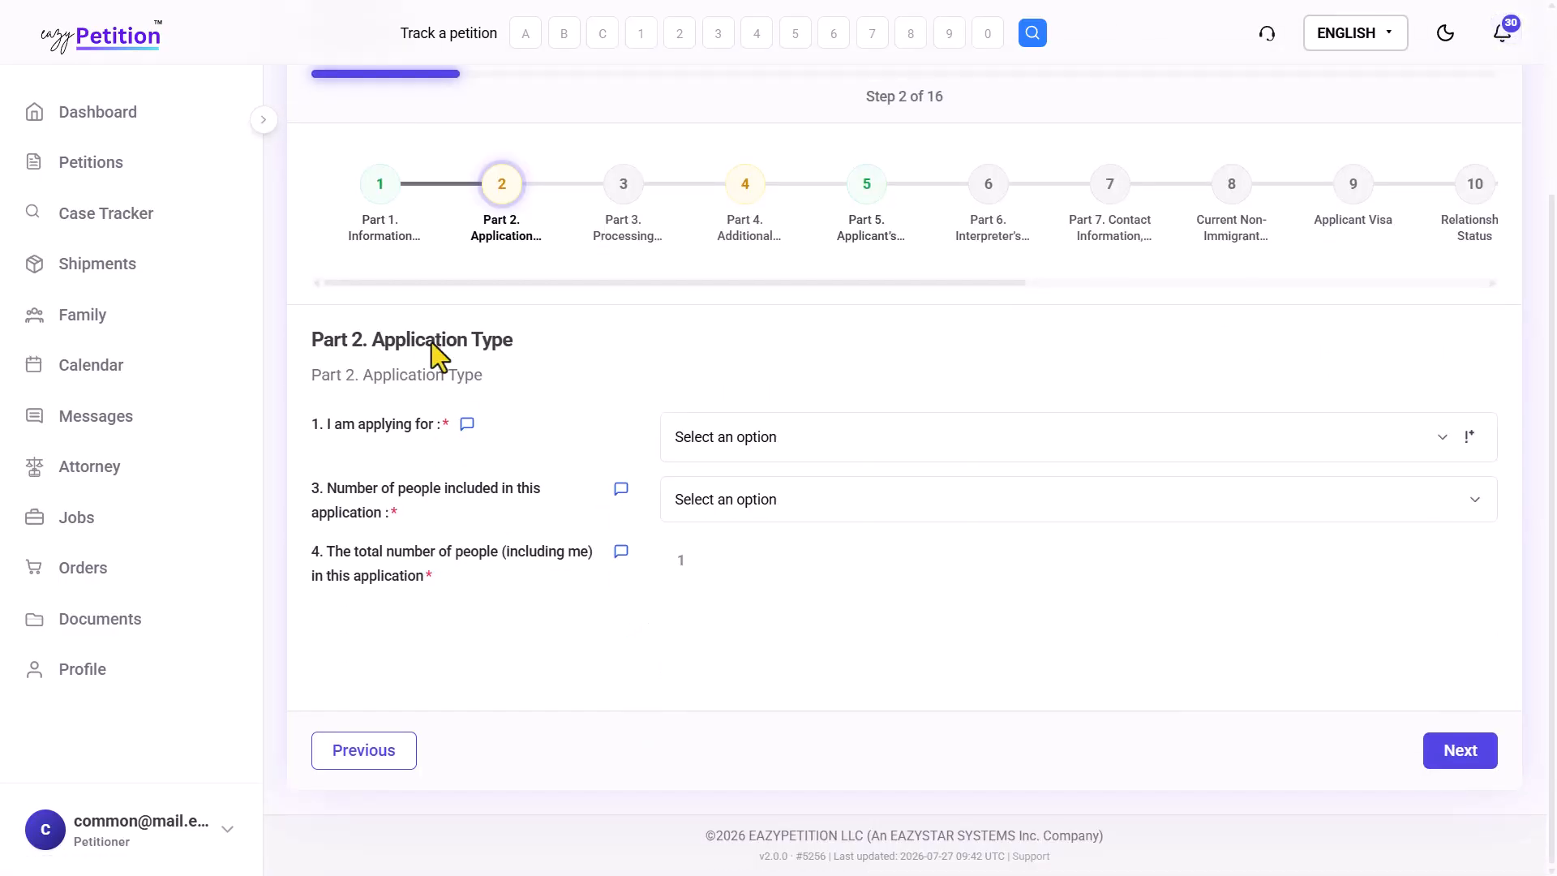
- Set what the application is for to "A change of status" in Part 2
left_click_drag(372, 338, 478, 357)
left_click(479, 357)
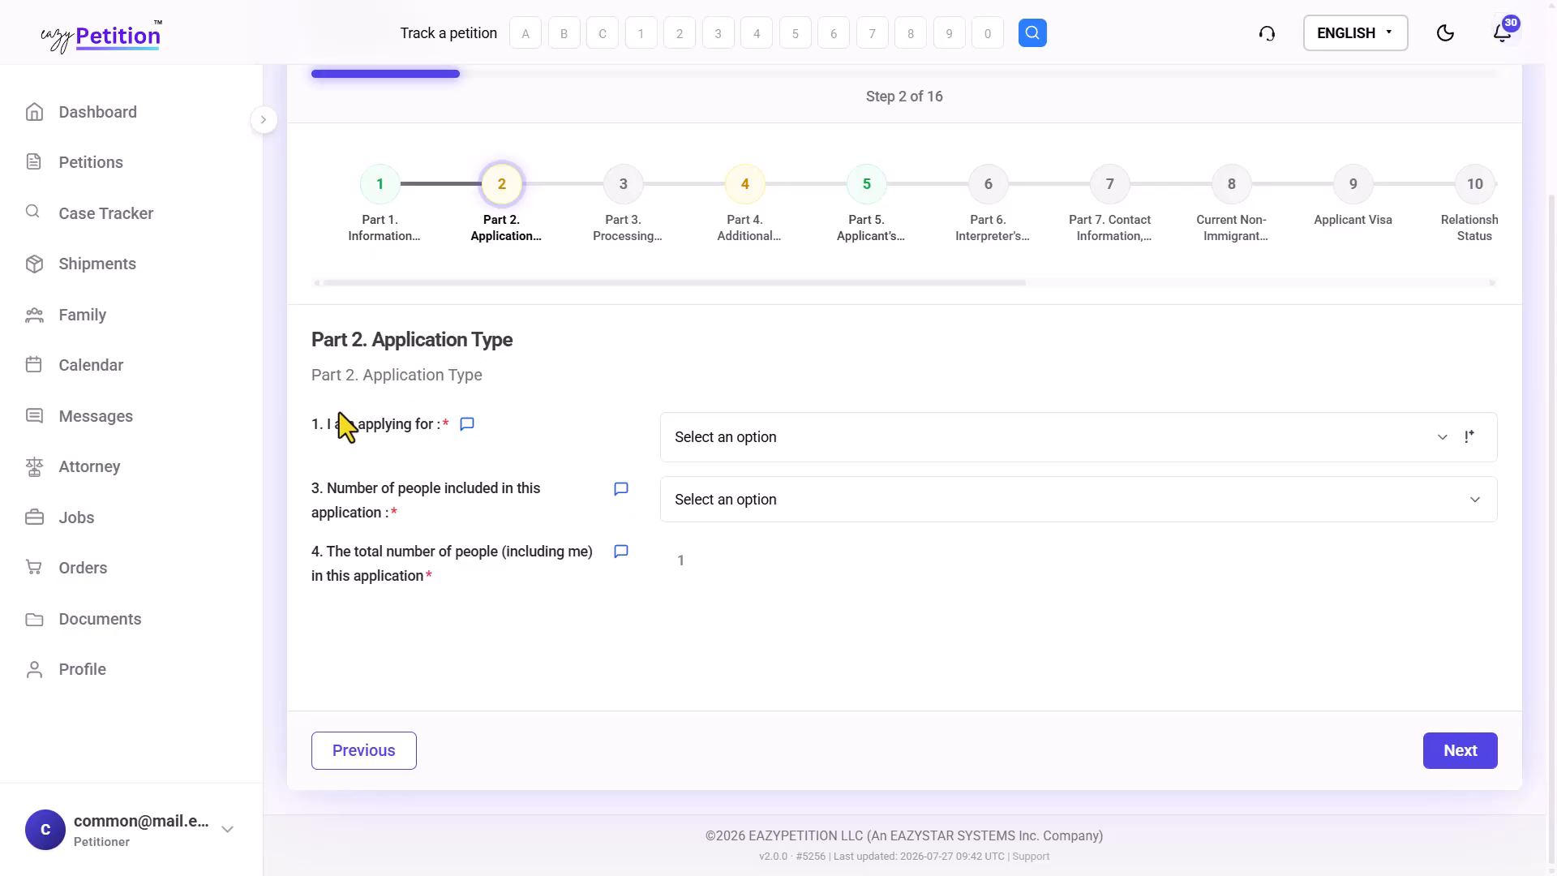
left_click_drag(339, 414, 431, 425)
left_click(432, 425)
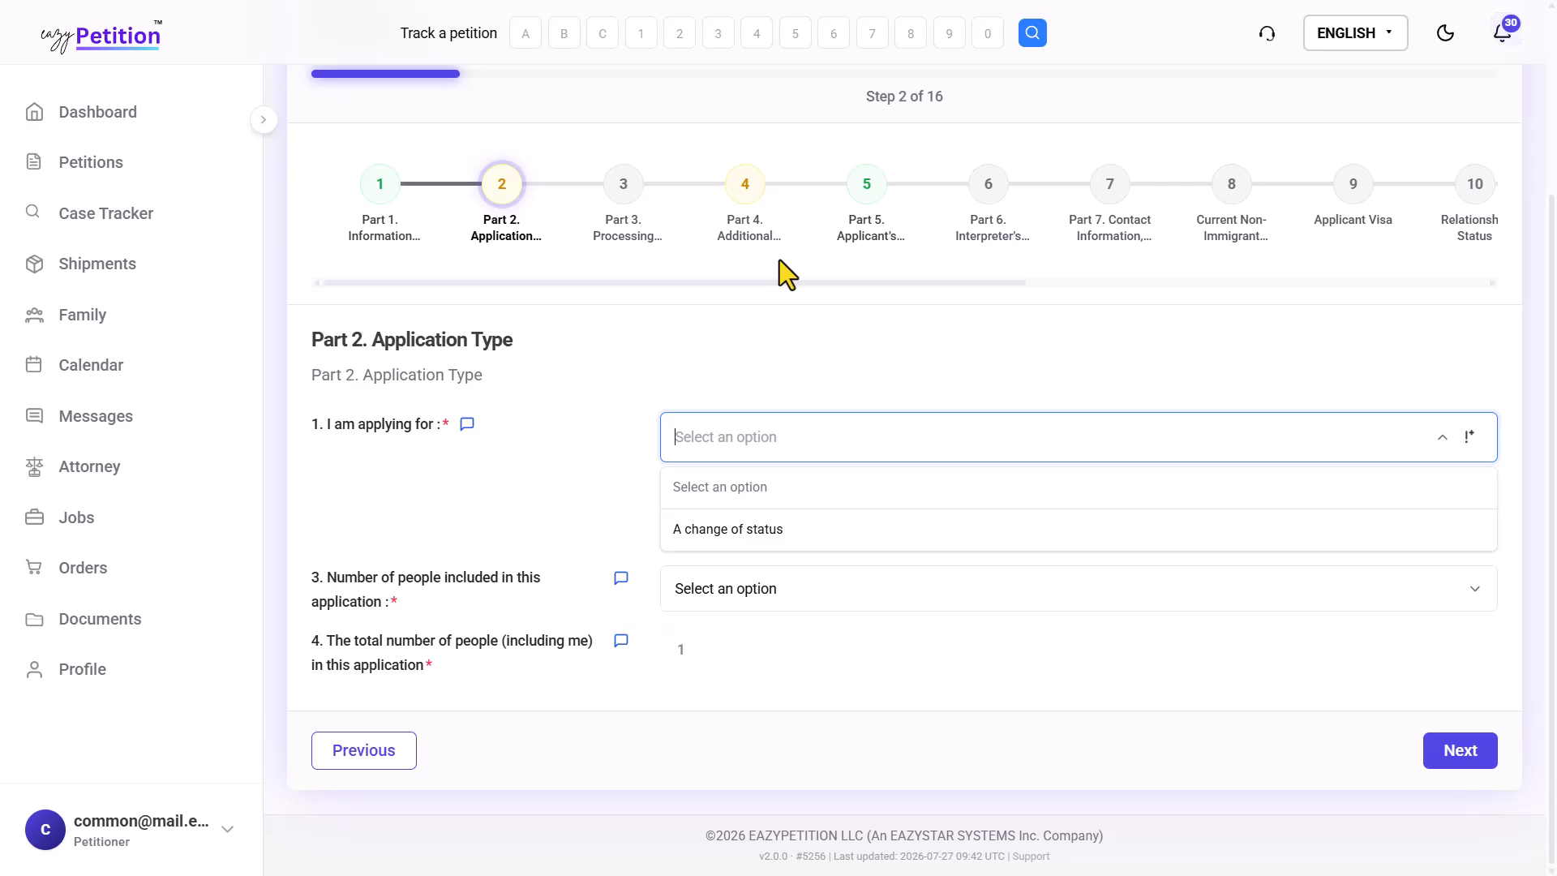
left_click(783, 531)
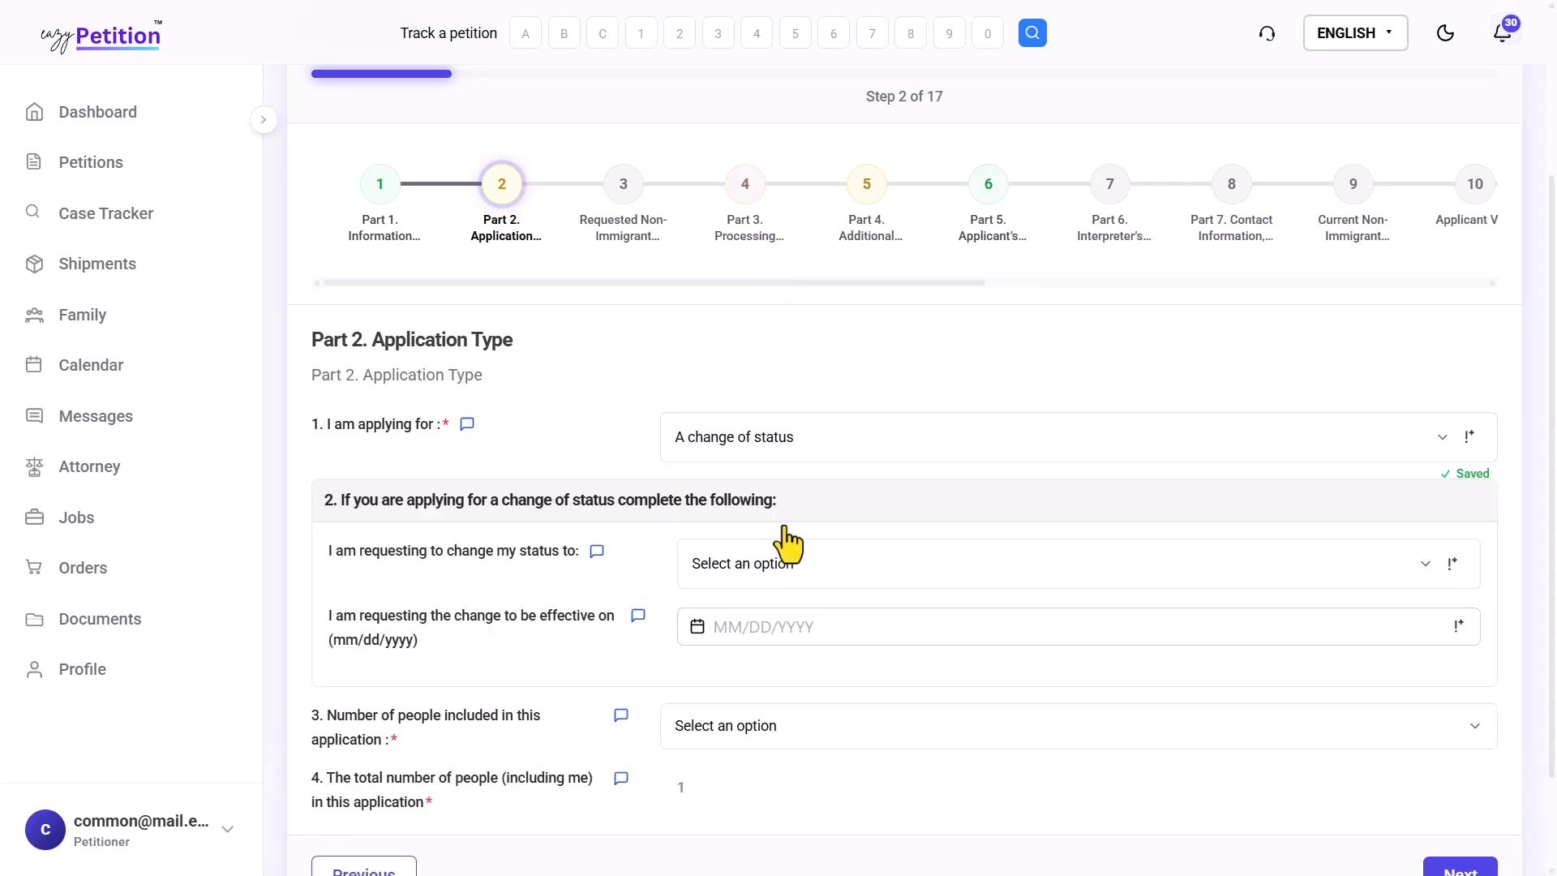
- Set the status requested in Part 2 to "F1 - Student – Academic"
scroll(706, 452, "down", 2)
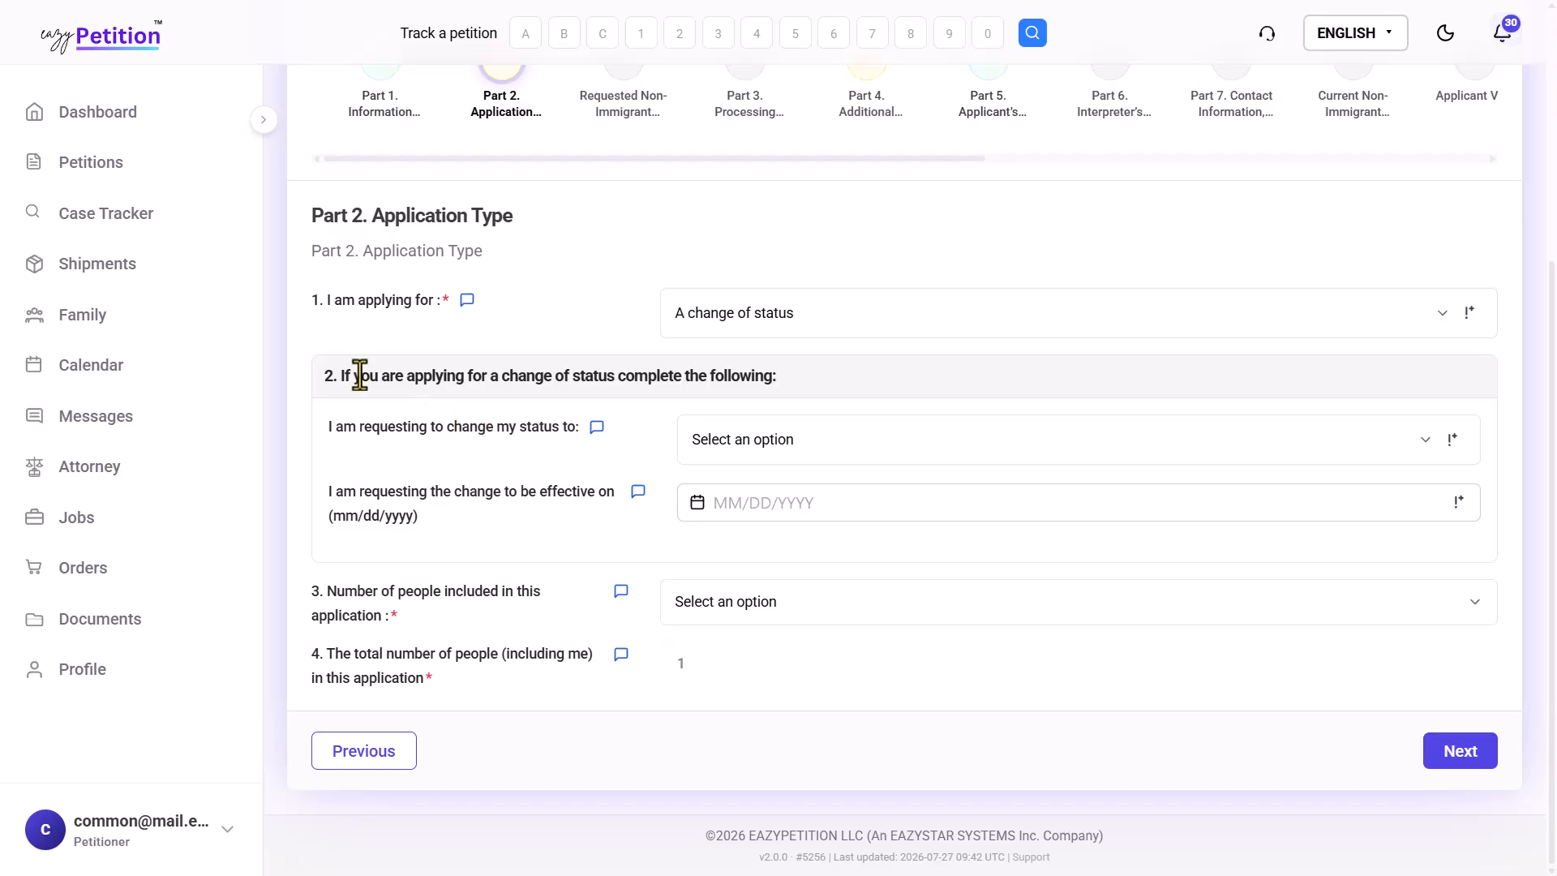
left_click_drag(360, 375, 617, 373)
left_click(668, 370)
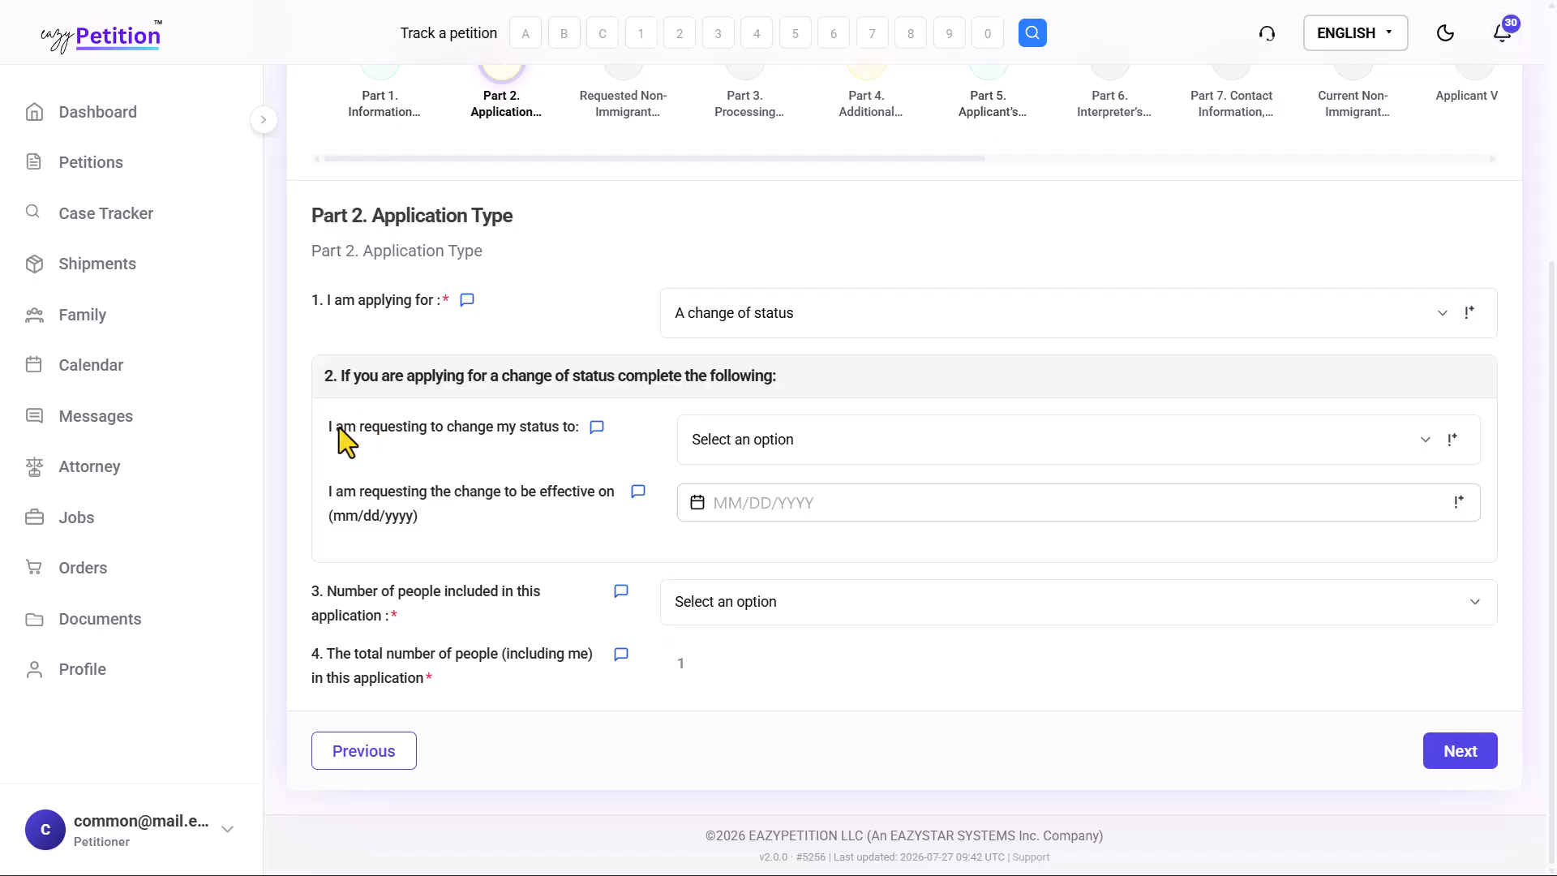
left_click_drag(339, 427, 383, 427)
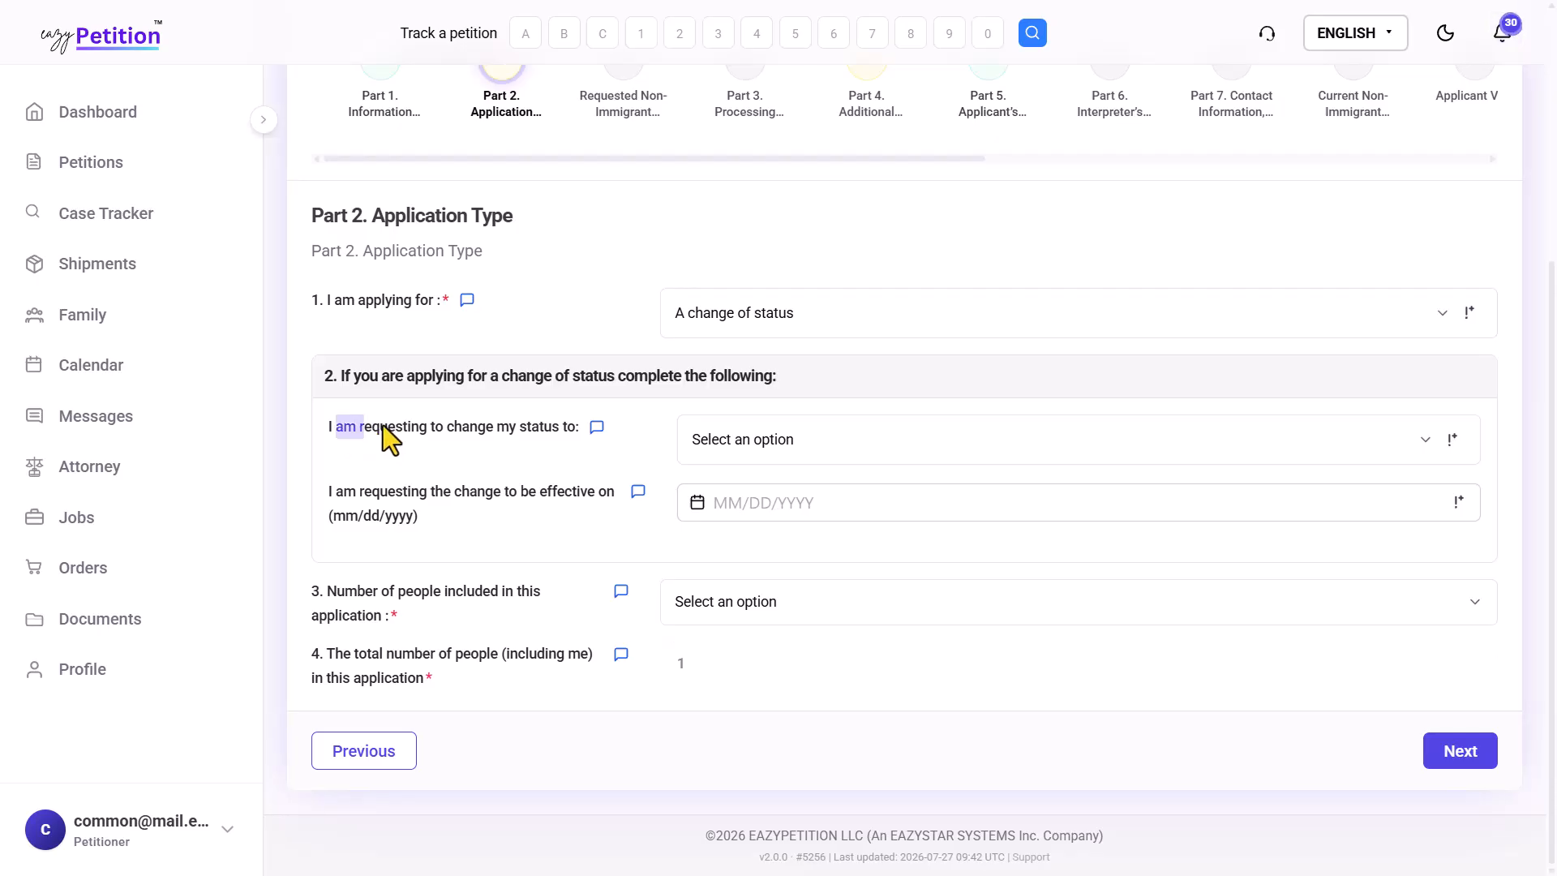
left_click(549, 431)
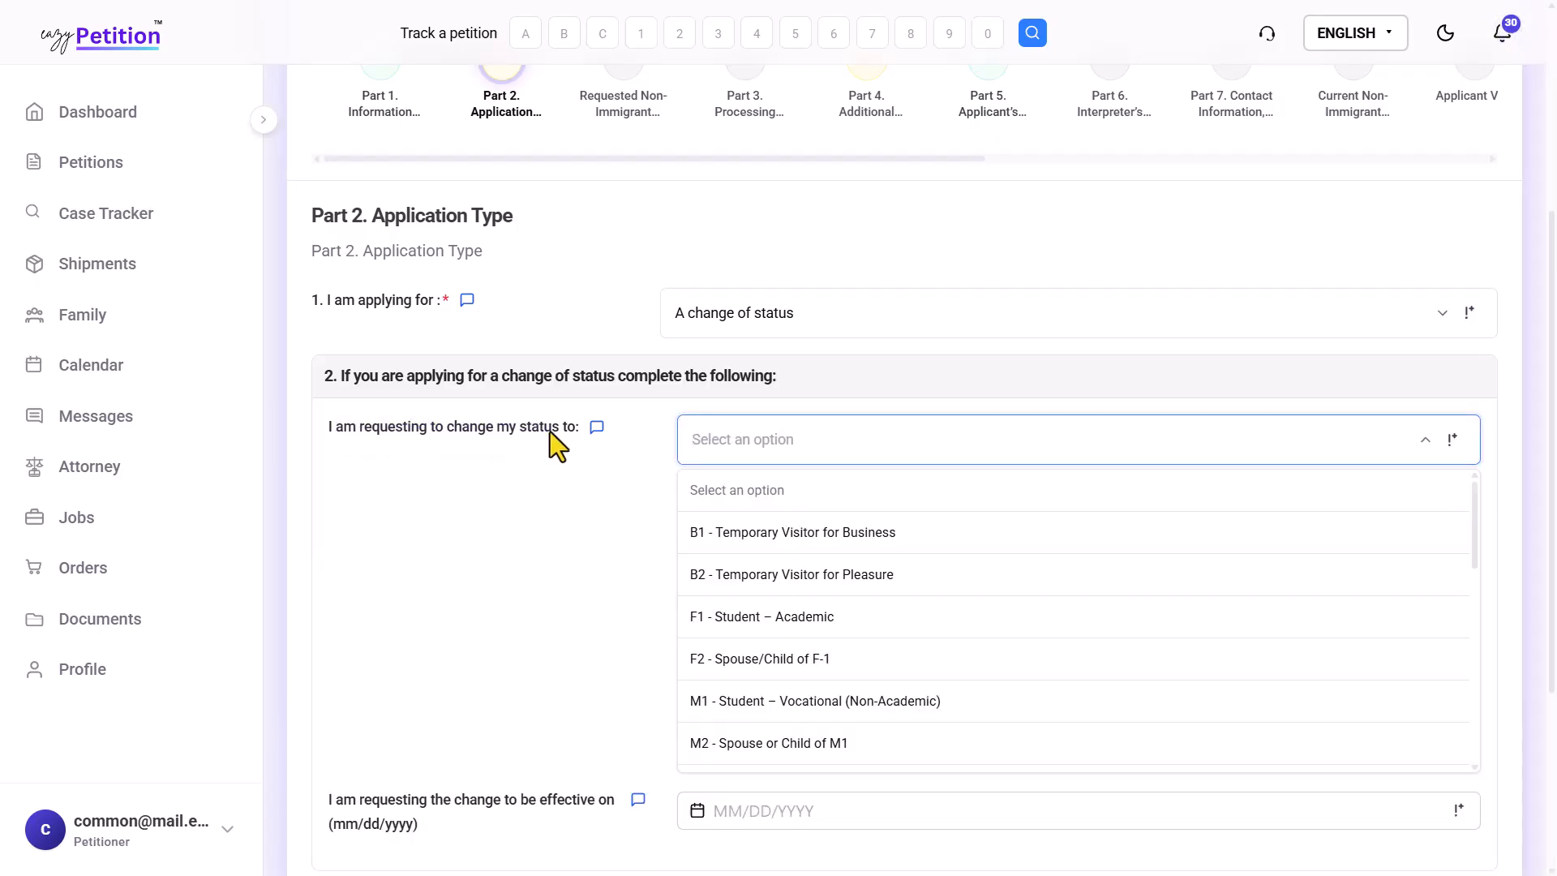
type("F1")
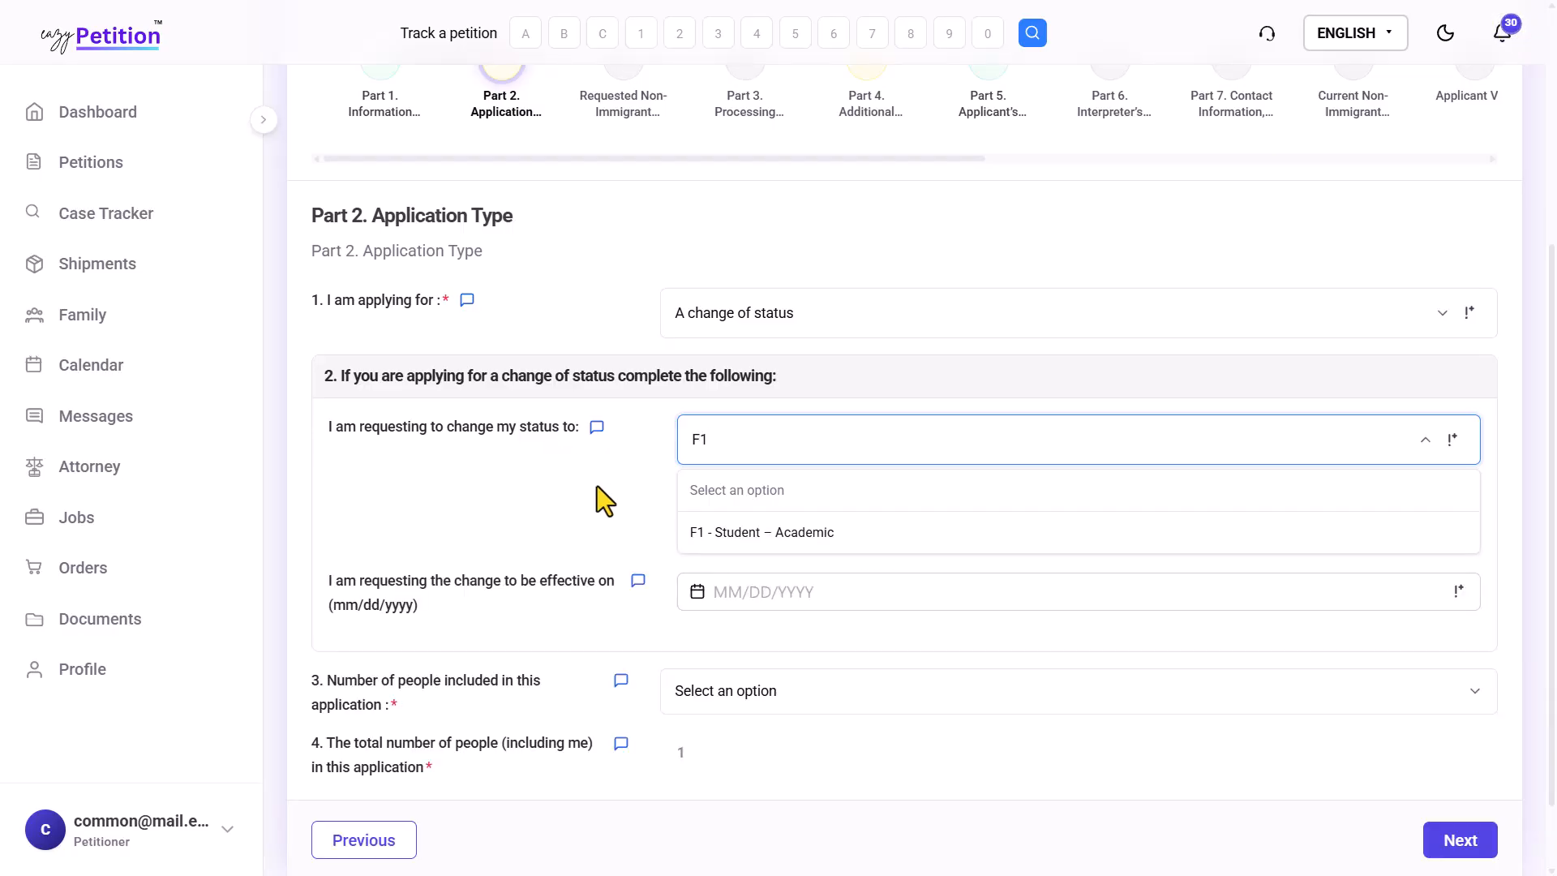
left_click(734, 535)
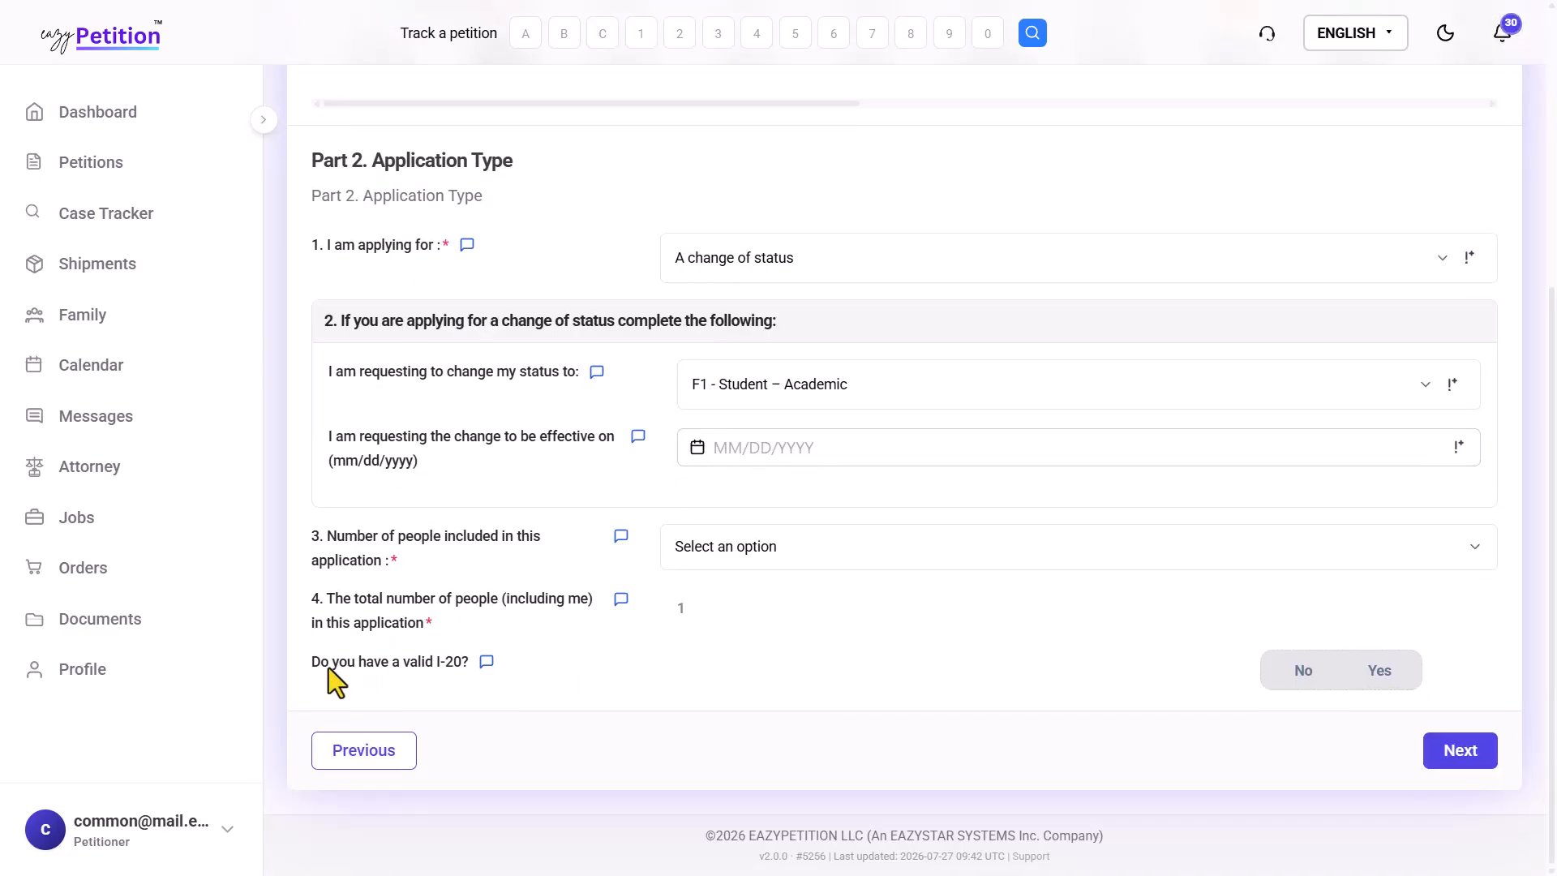
- Examine the I-20 question and the School Admission, SEVIS Fee Receipt, Financial Support and Requested Non-Immigrant Status Supporting Documents steps
left_click_drag(328, 668, 461, 660)
left_click(461, 660)
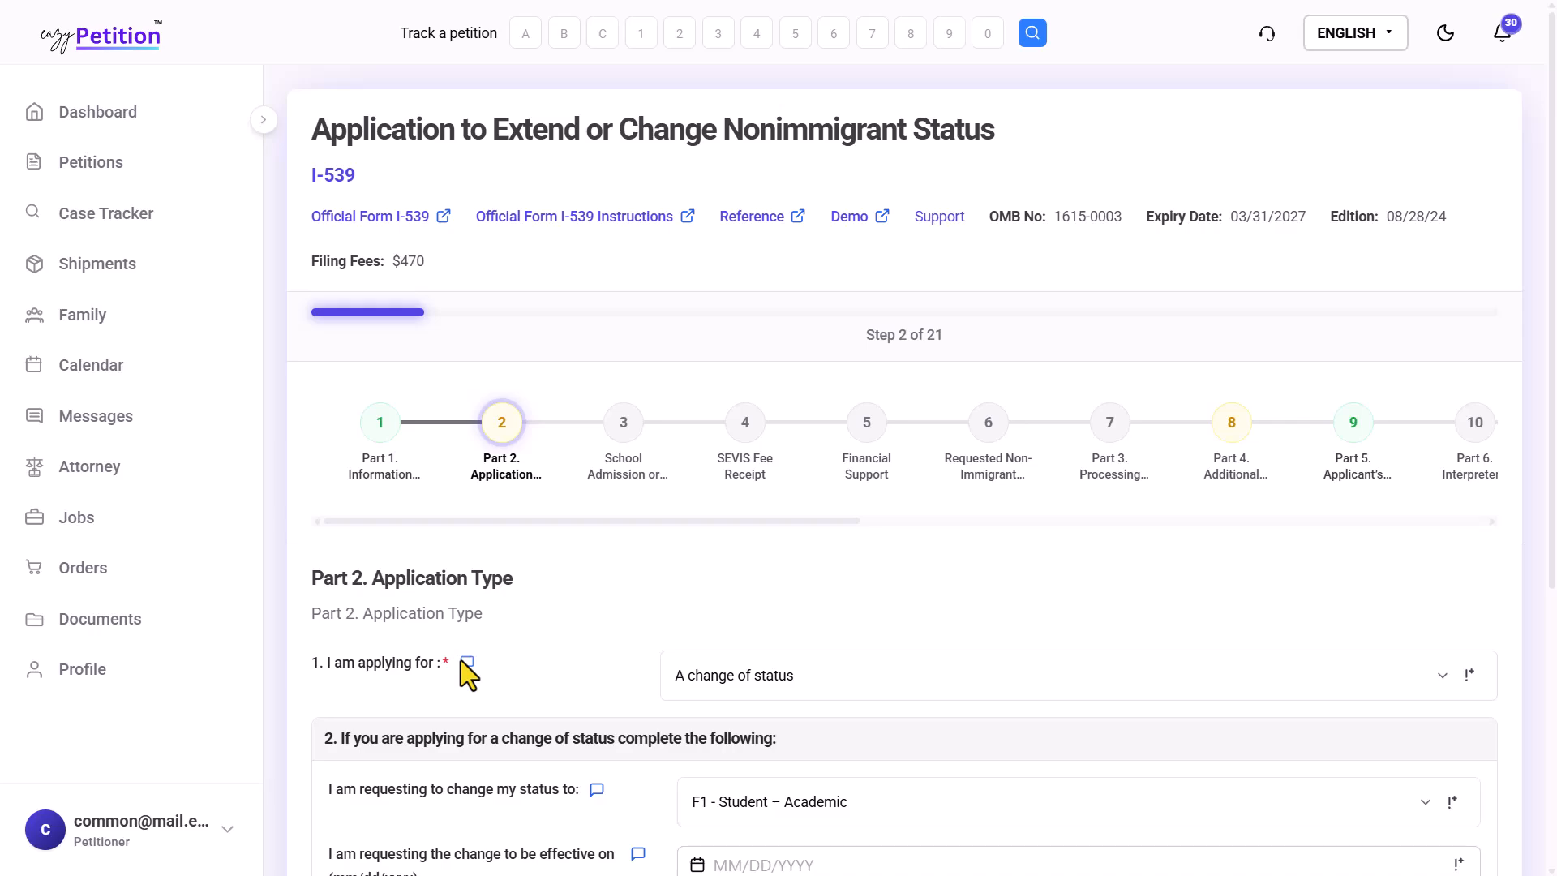
left_click(610, 501)
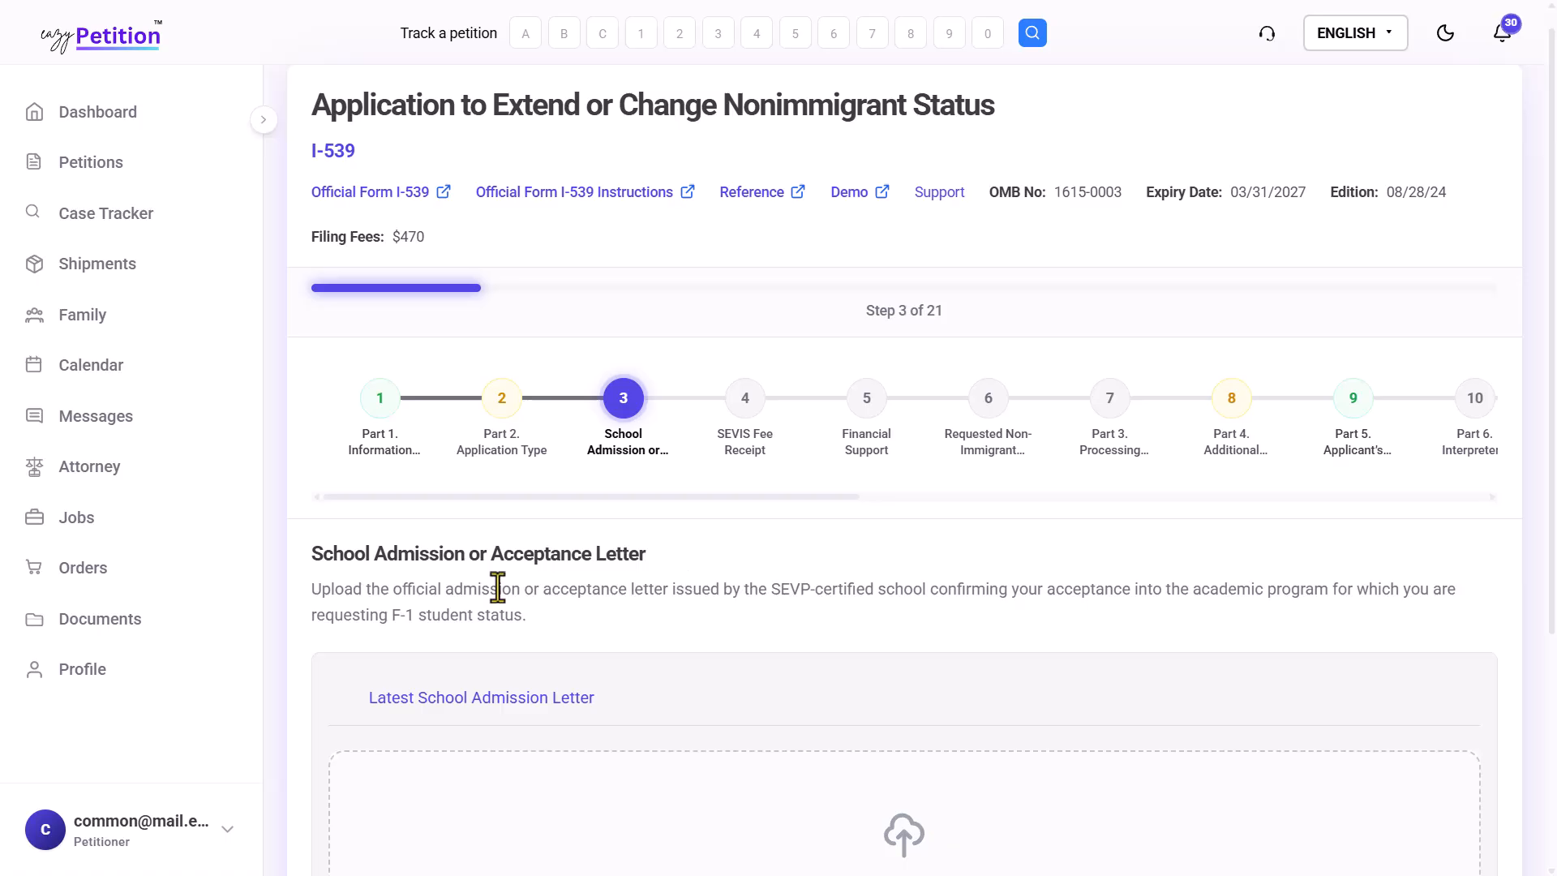
left_click(739, 399)
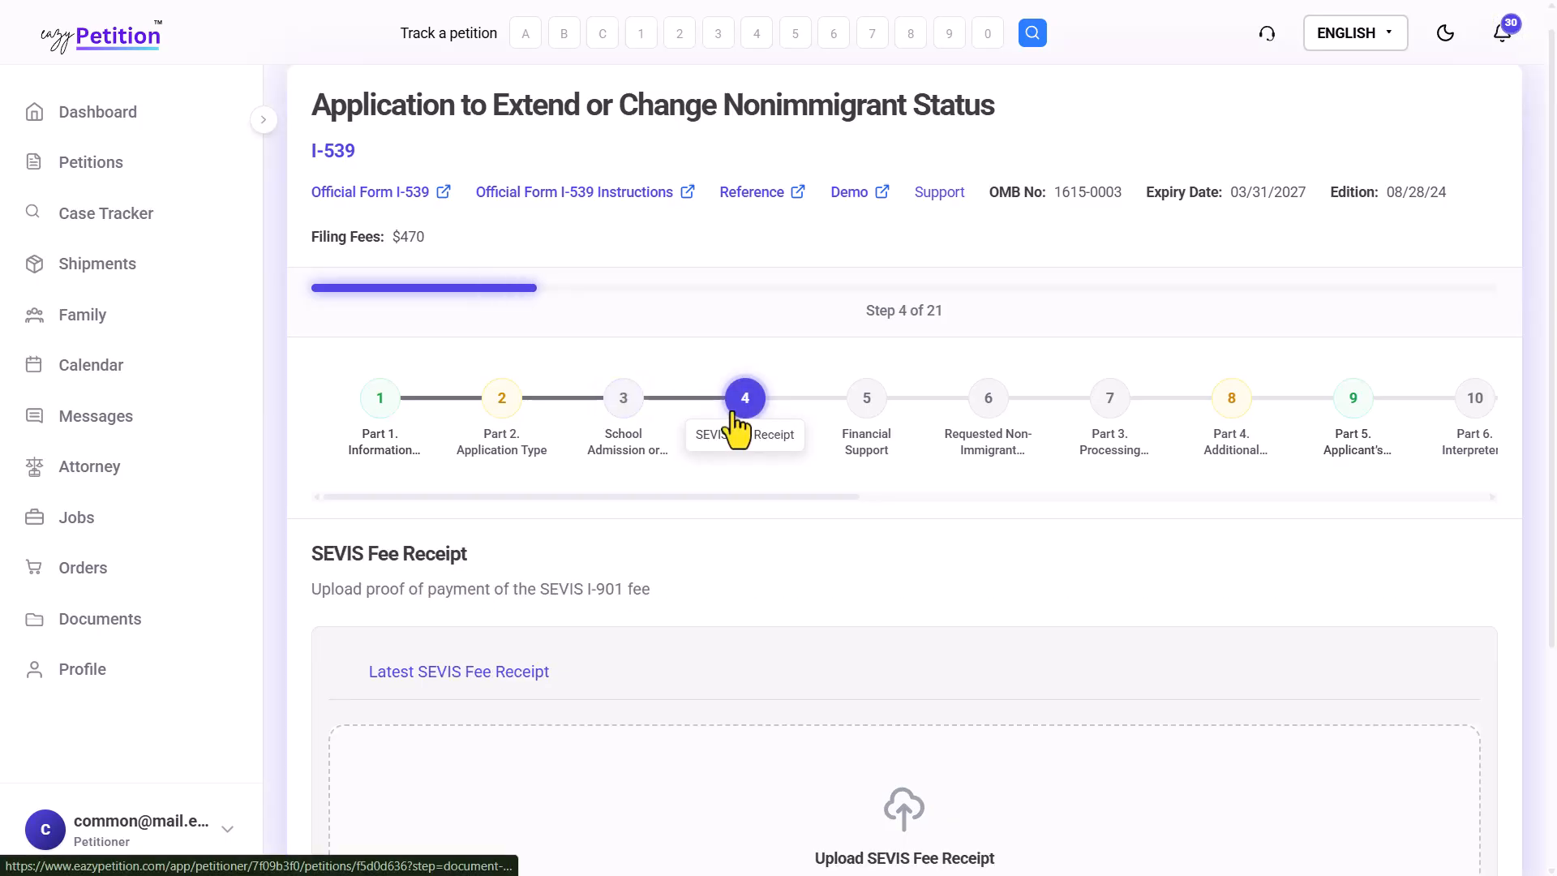
left_click(846, 420)
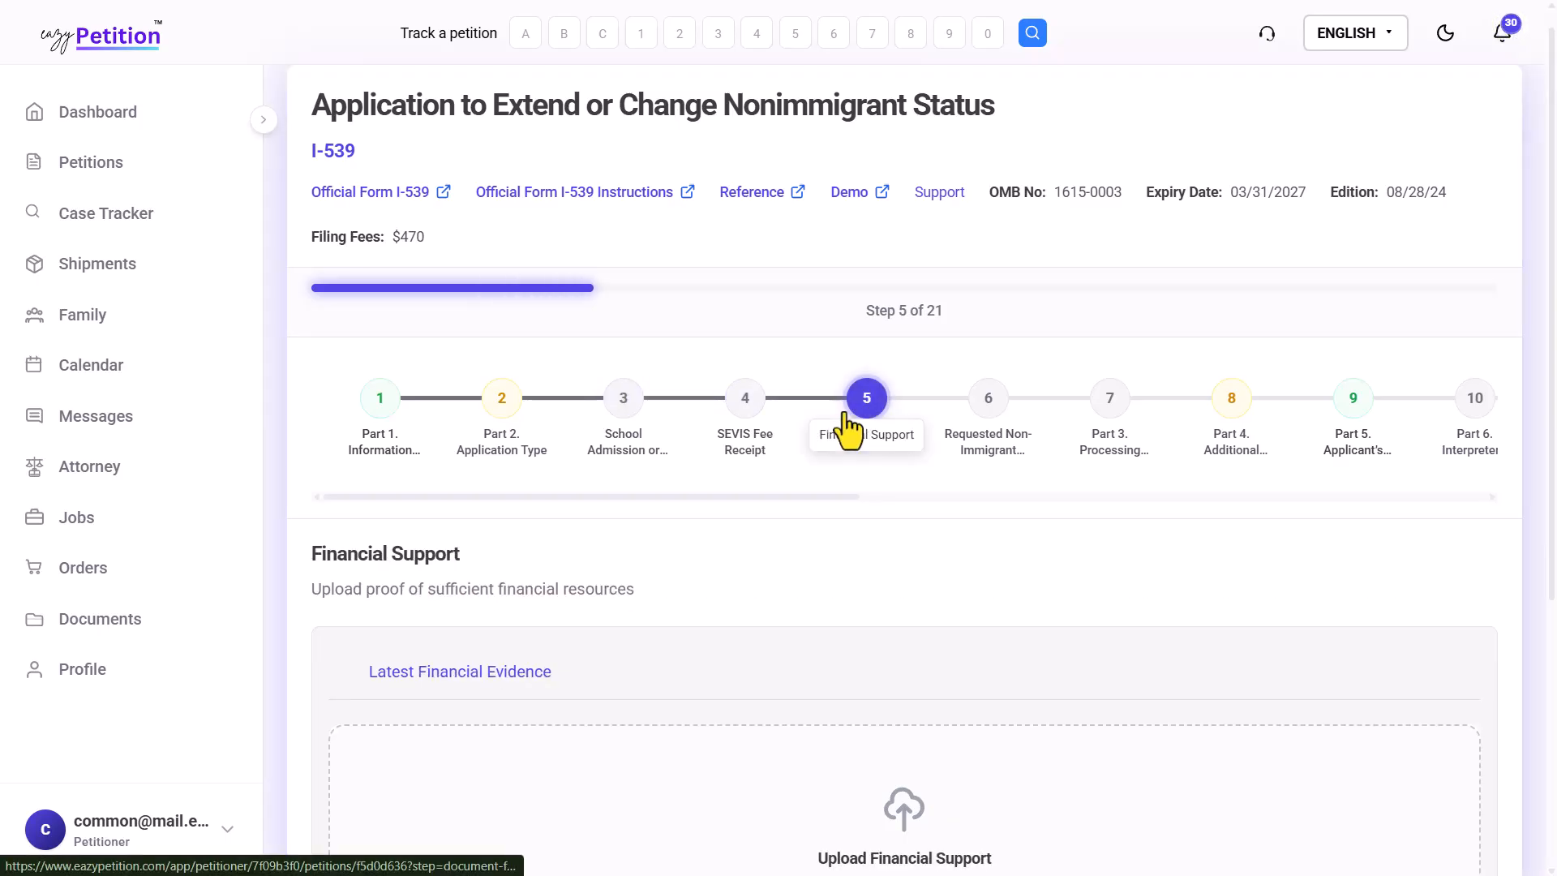
left_click(964, 431)
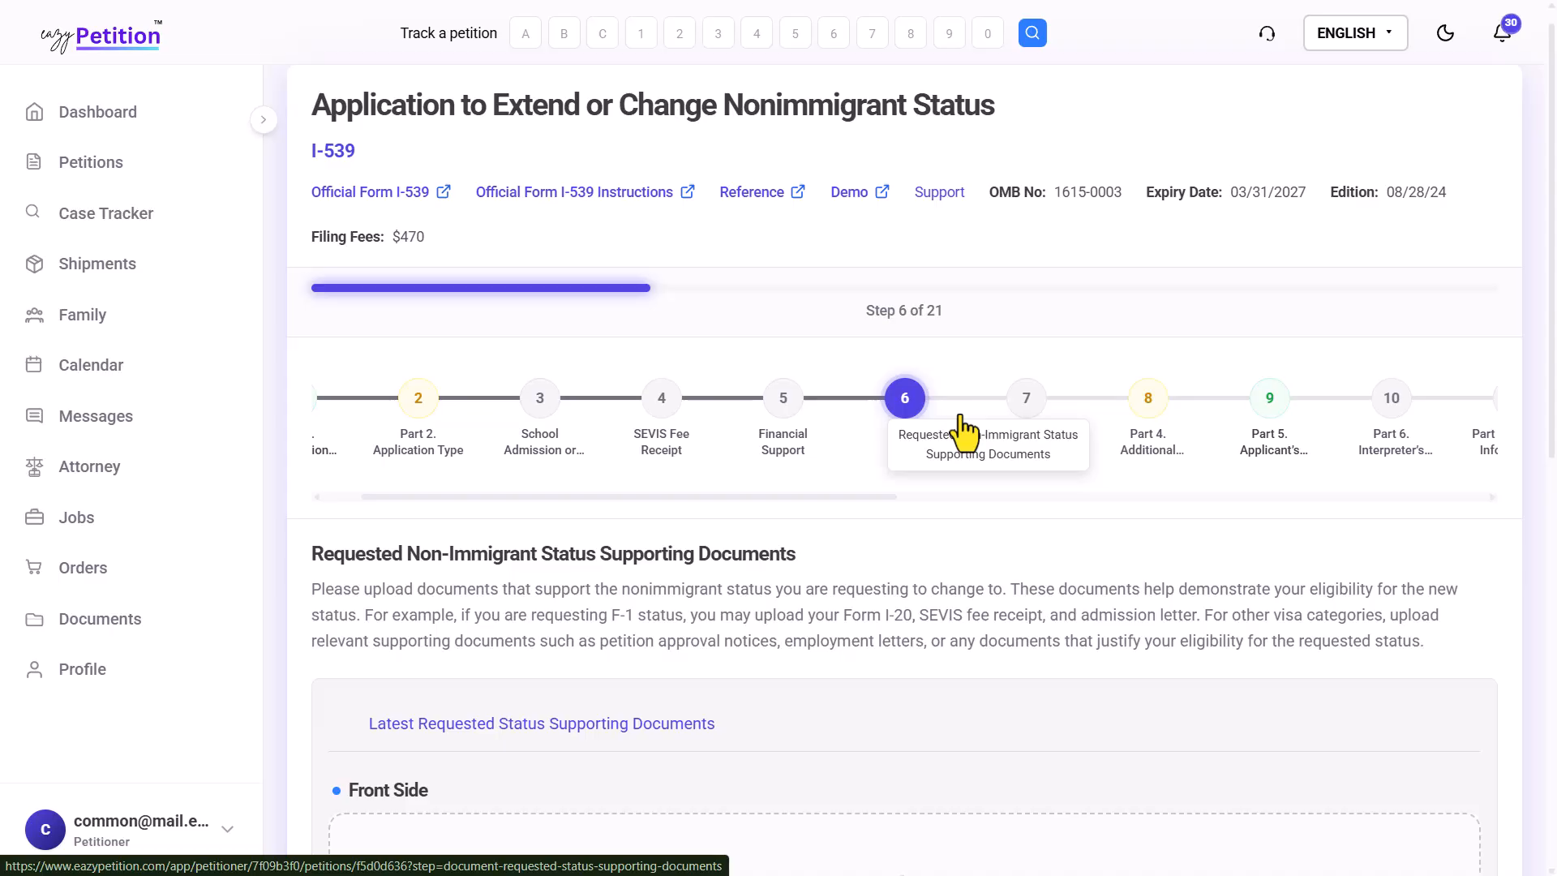
scroll(713, 591, "down", 1)
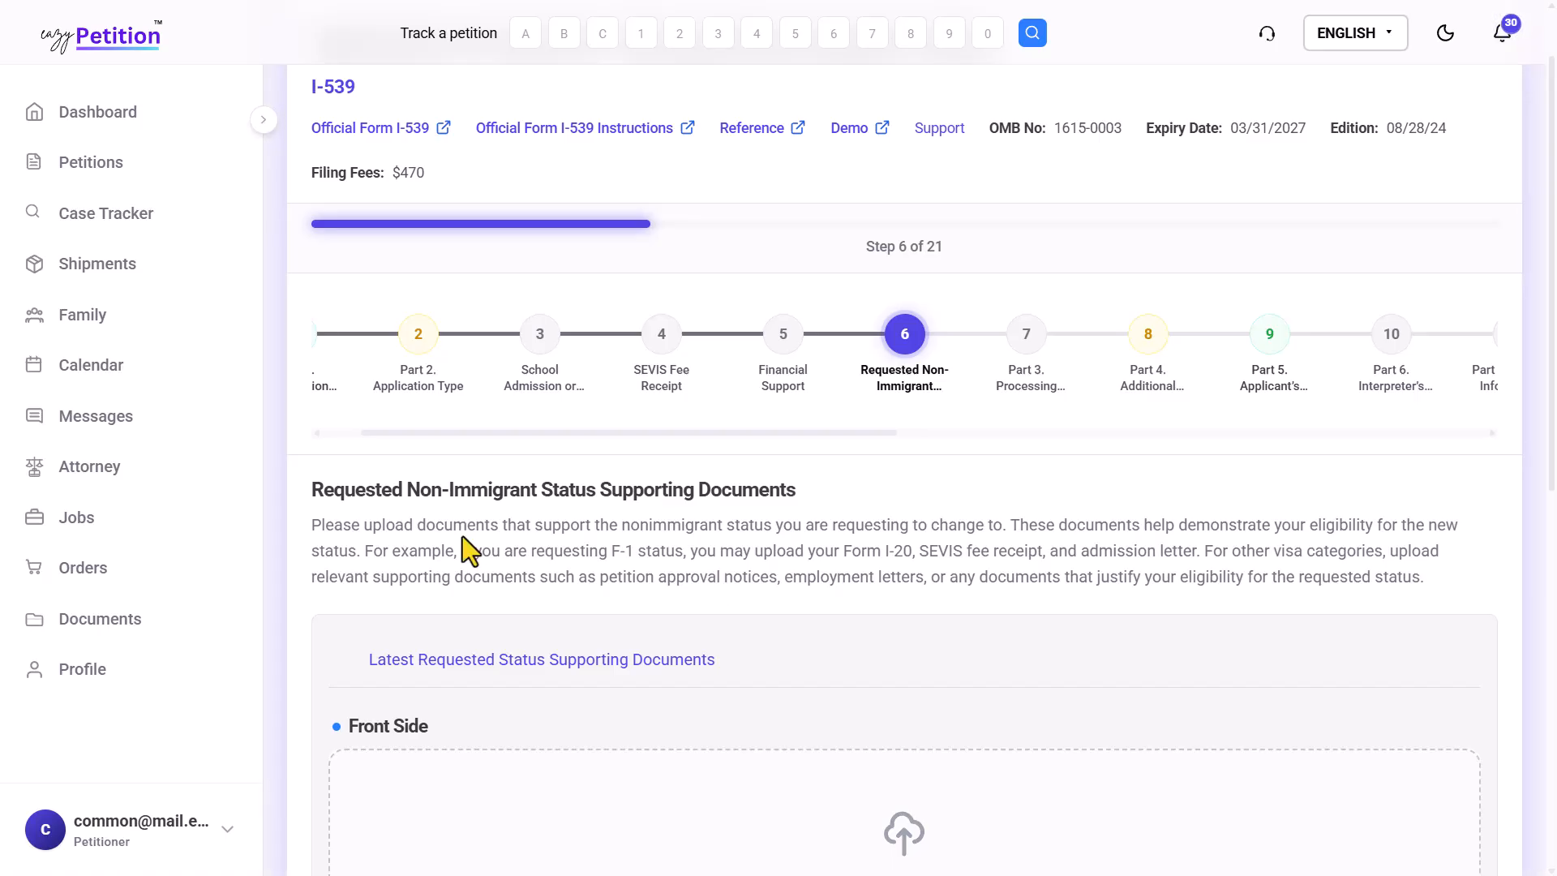
- Return to Part 2 and set the effective date of the requested status change to 07/16/2026
scroll(427, 422, "left", 1)
left_click(500, 374)
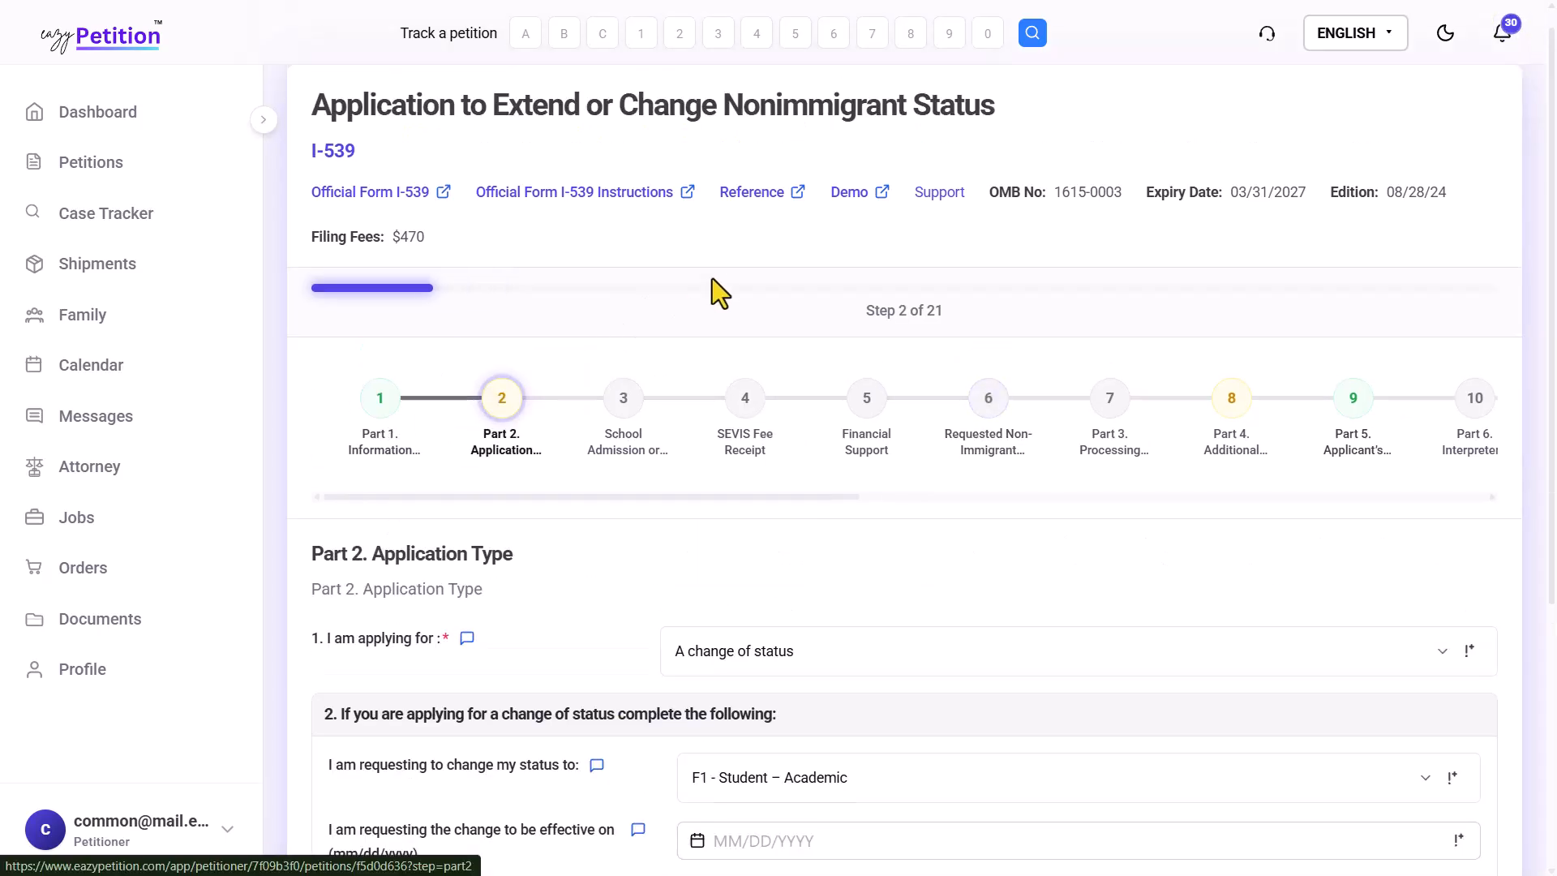
scroll(766, 242, "down", 1)
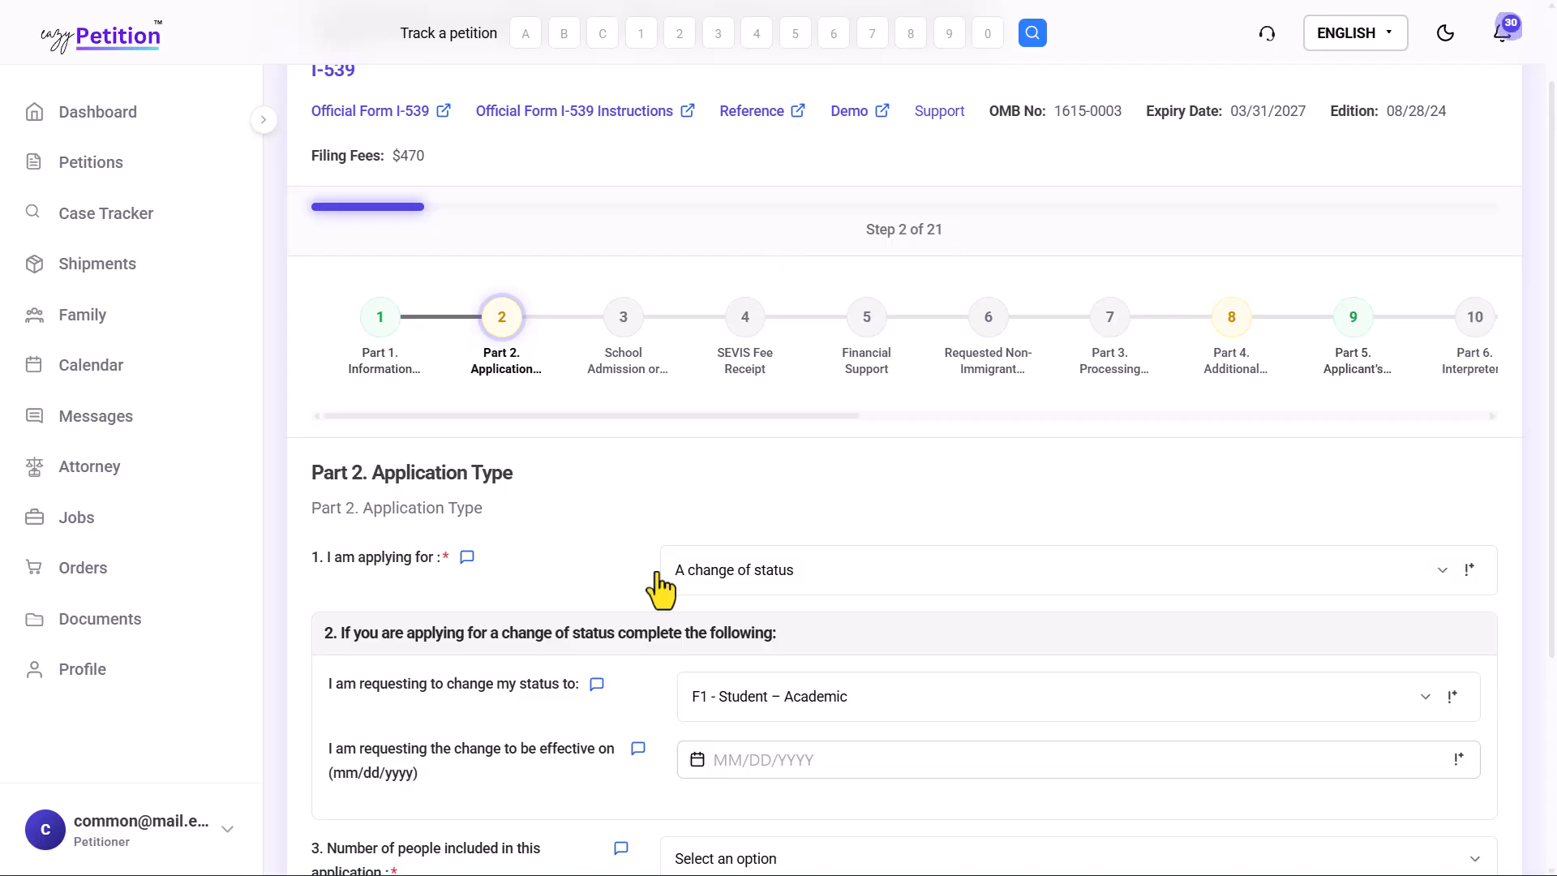
scroll(508, 544, "down", 3)
left_click_drag(338, 504, 463, 505)
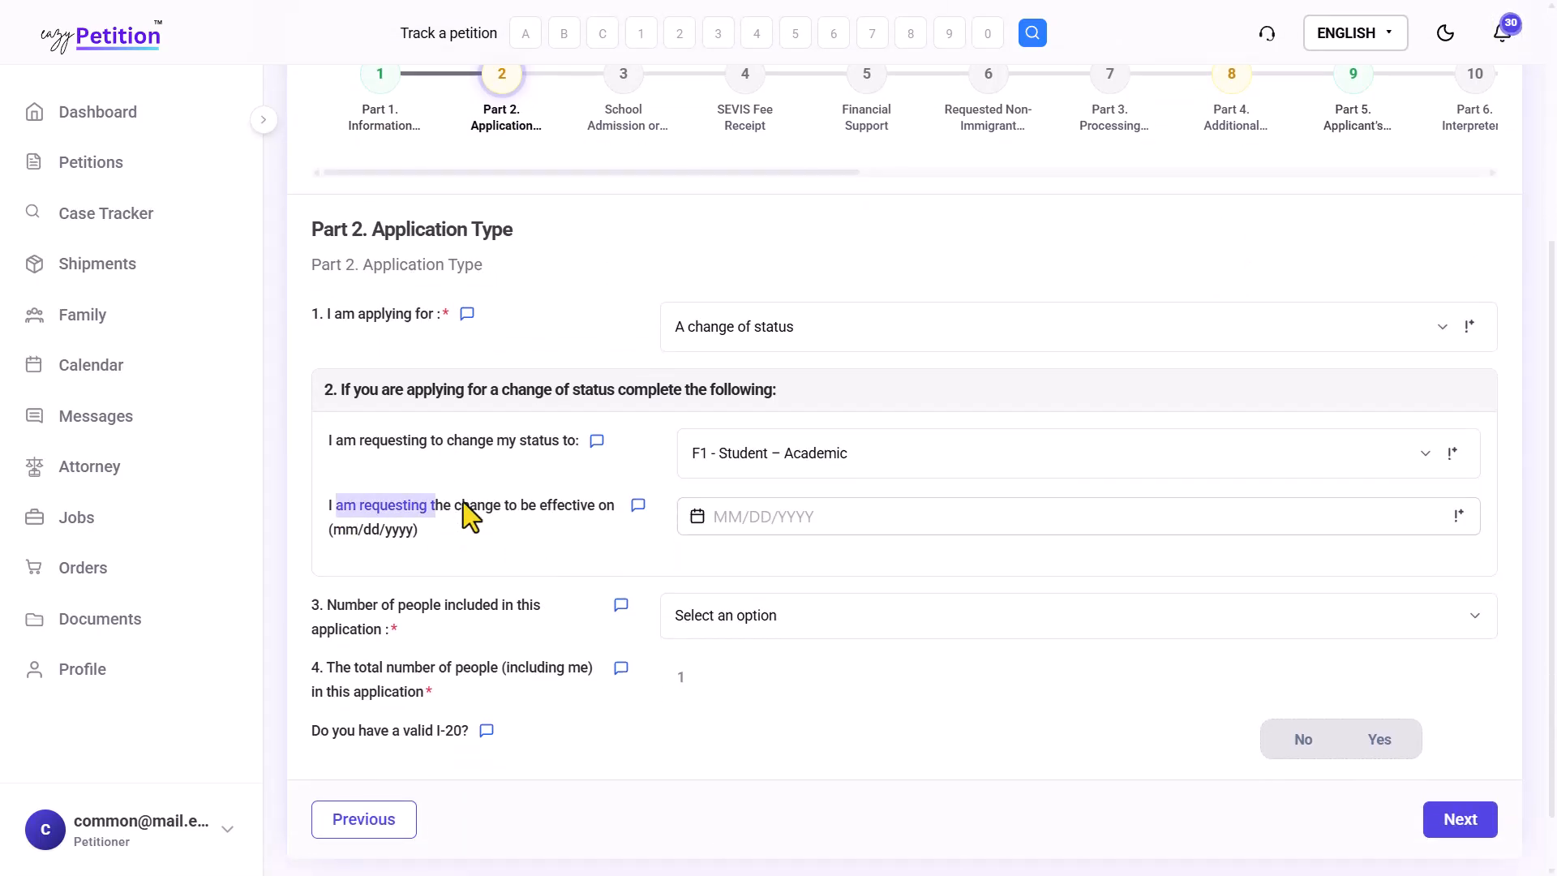
left_click(553, 503)
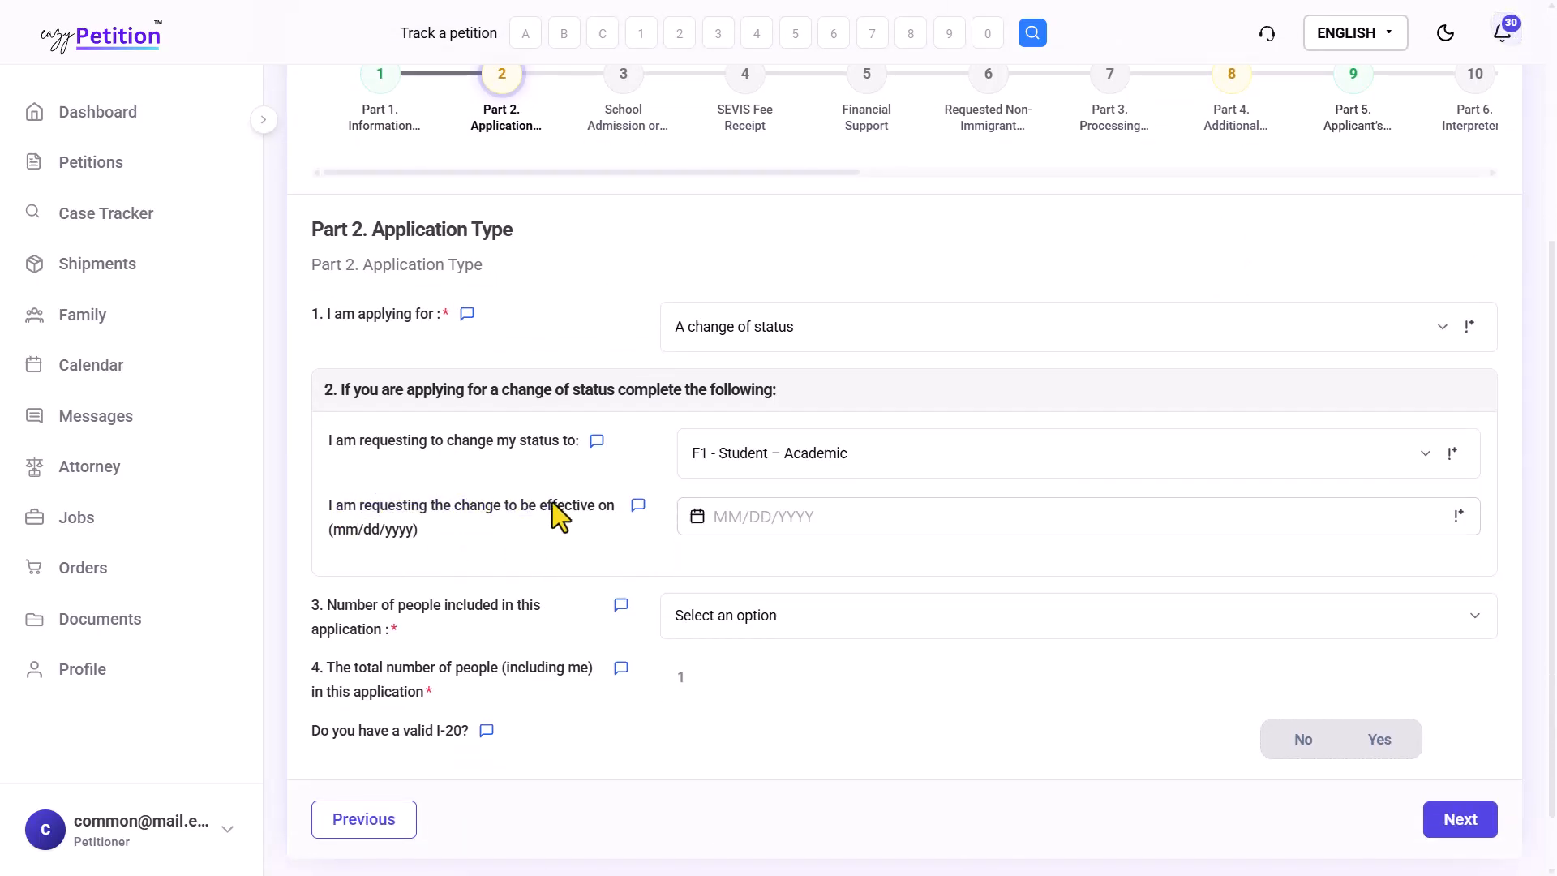
left_click(693, 519)
left_click(824, 400)
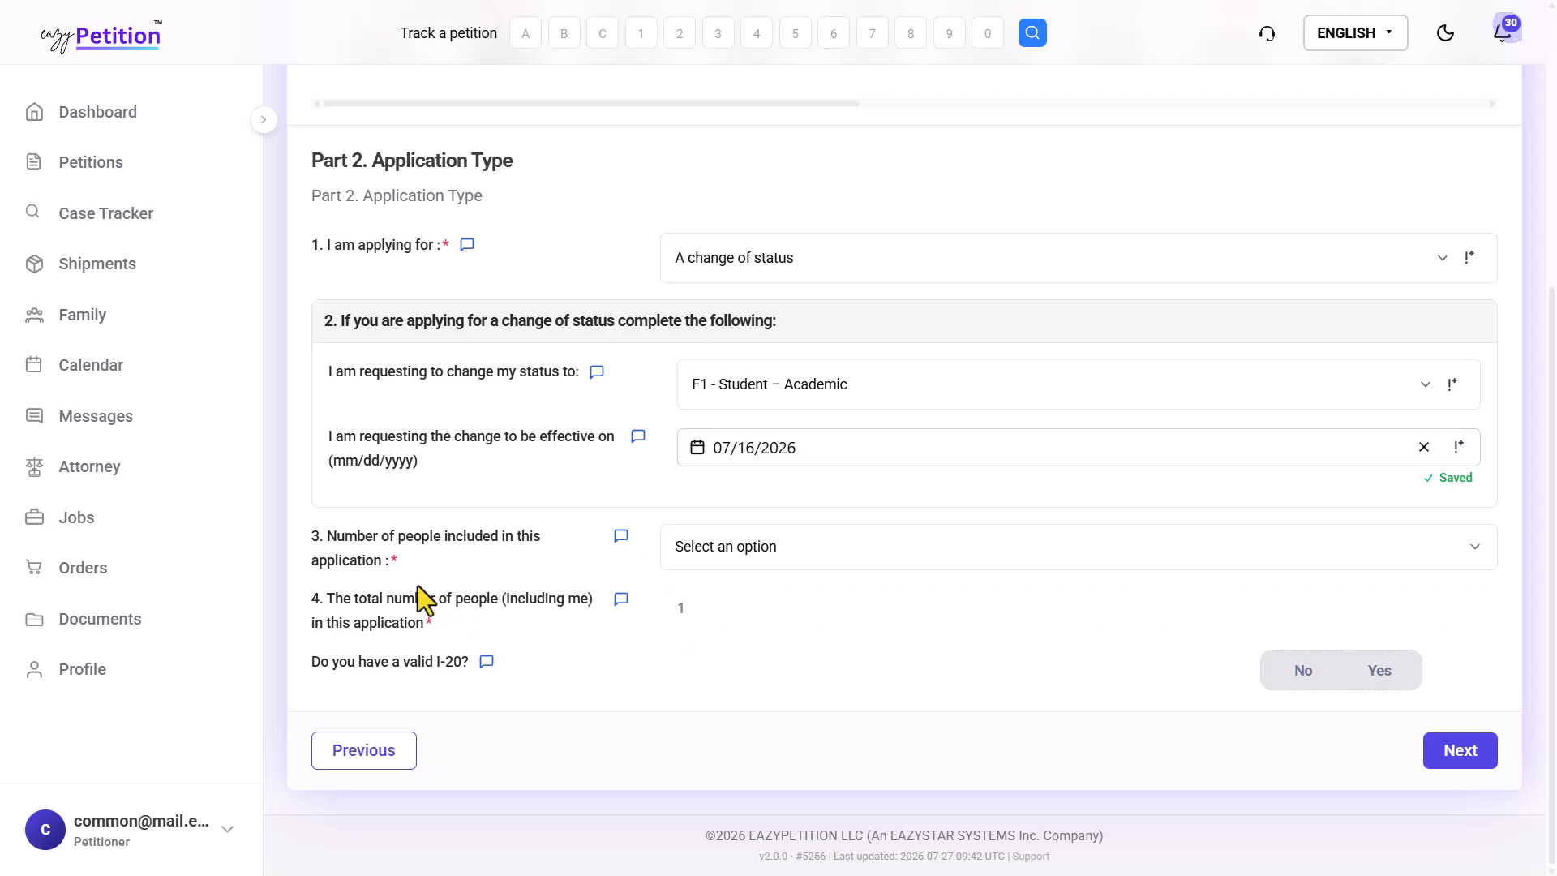
- Set the number of people included to "I am filing this application for myself and members of my family"
left_click_drag(342, 541, 488, 533)
left_click(488, 534)
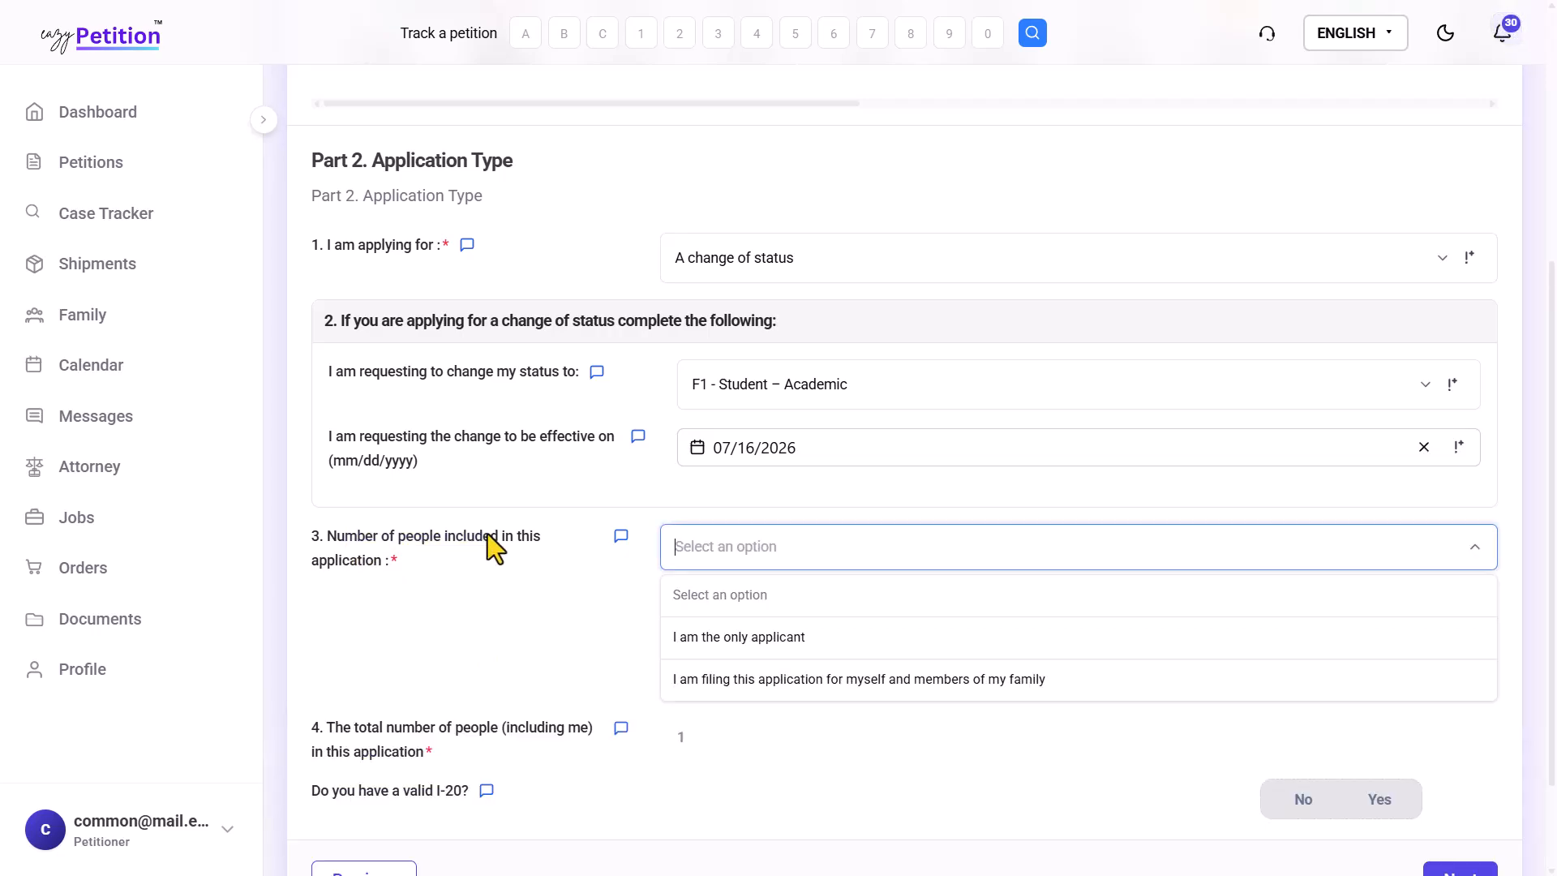
scroll(717, 597, "down", 2)
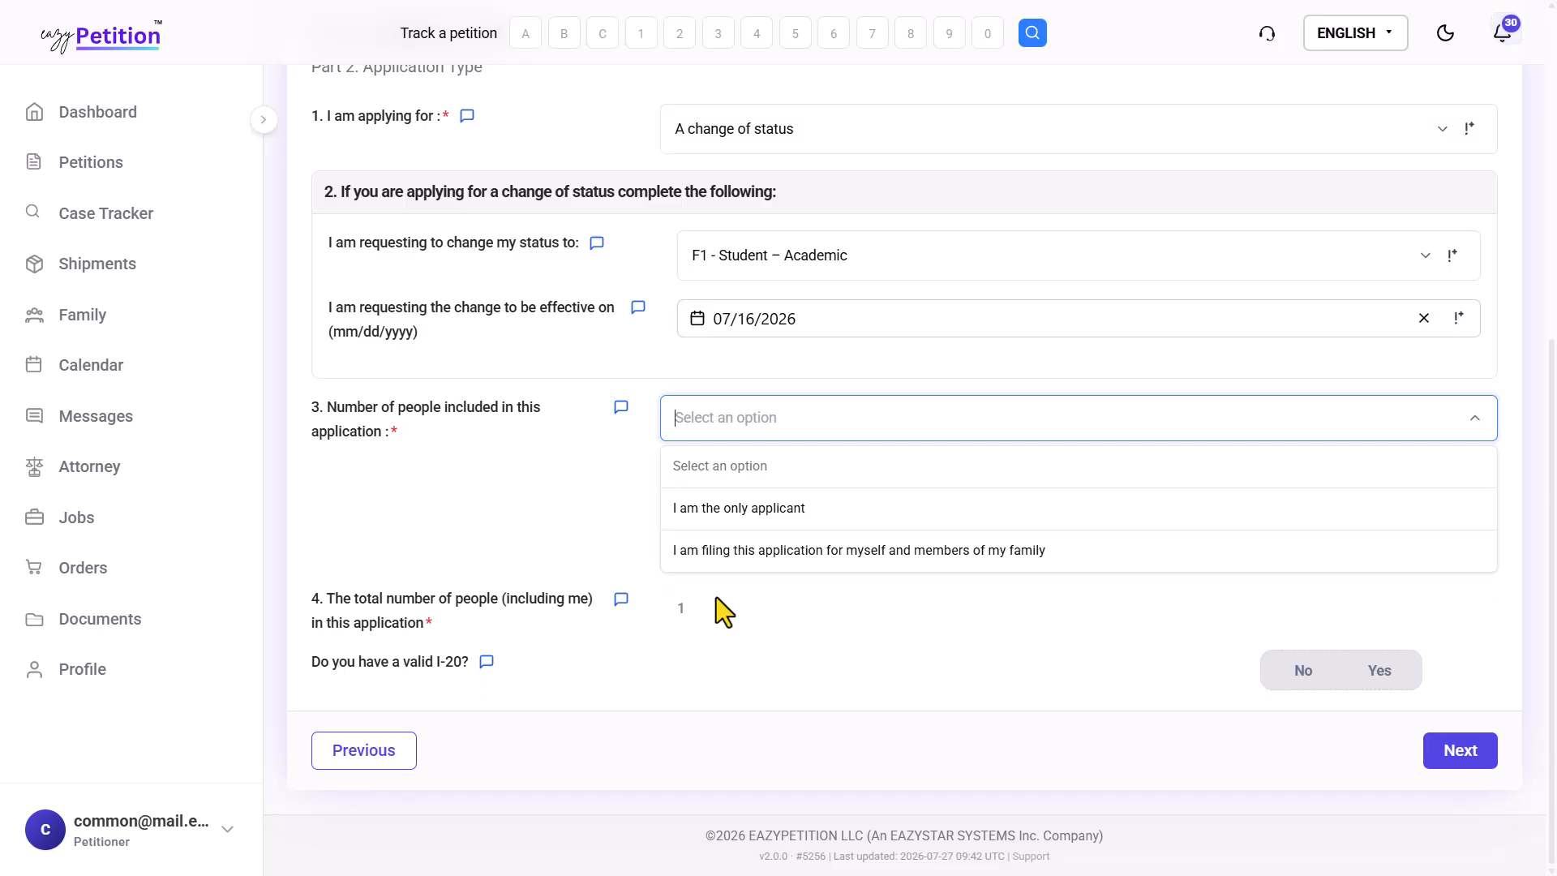
left_click(740, 551)
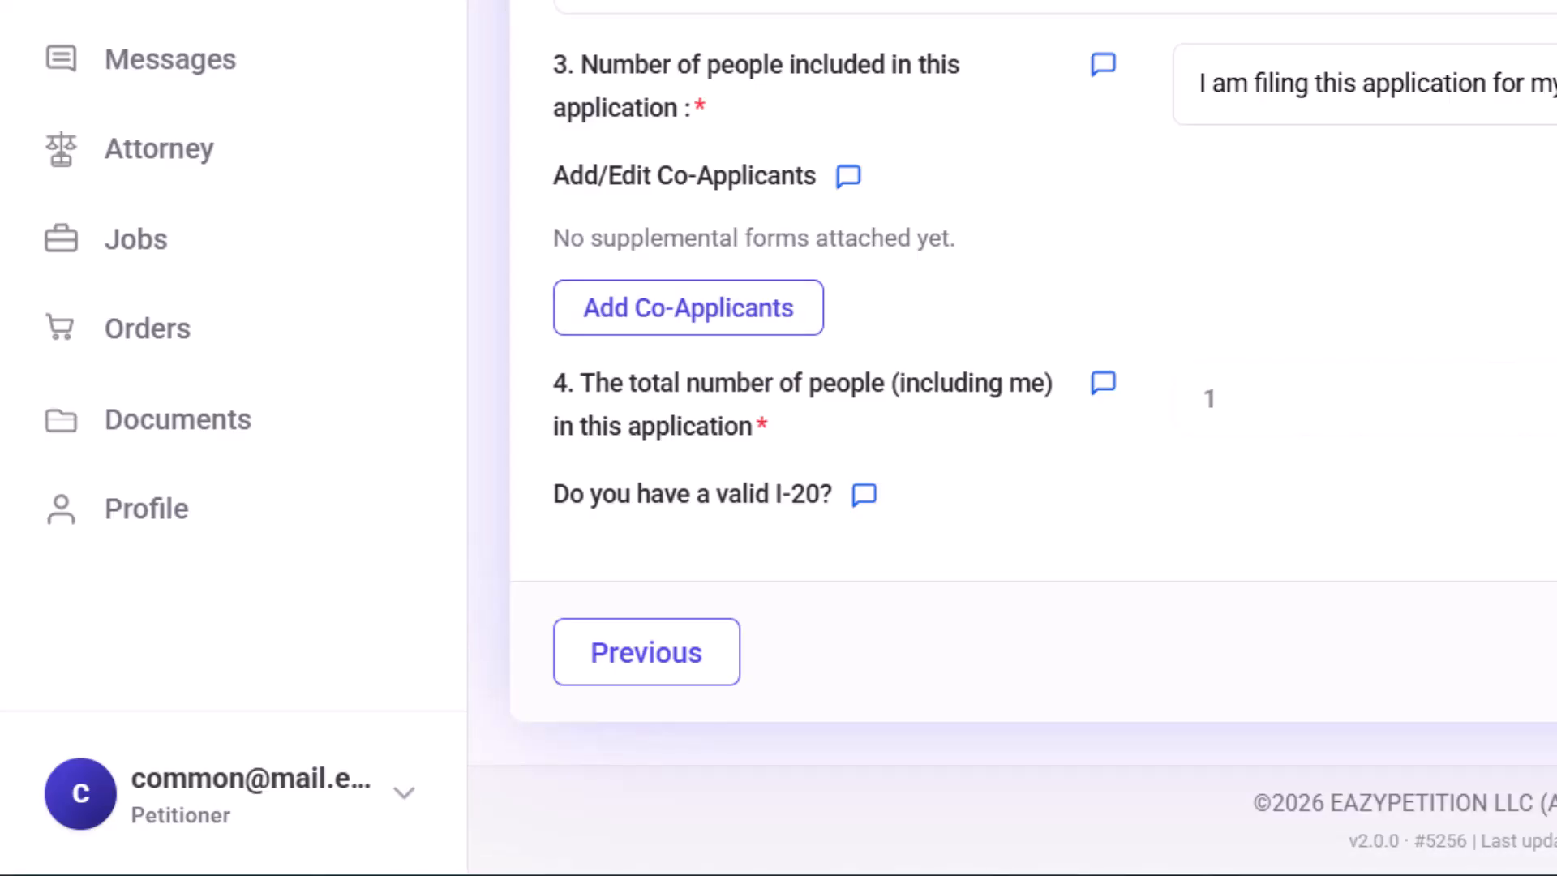
- Initiate an I-539A petition for the existing family member as co-applicant, with its form steps loaded, and look over the wizard's steps
left_click(657, 326)
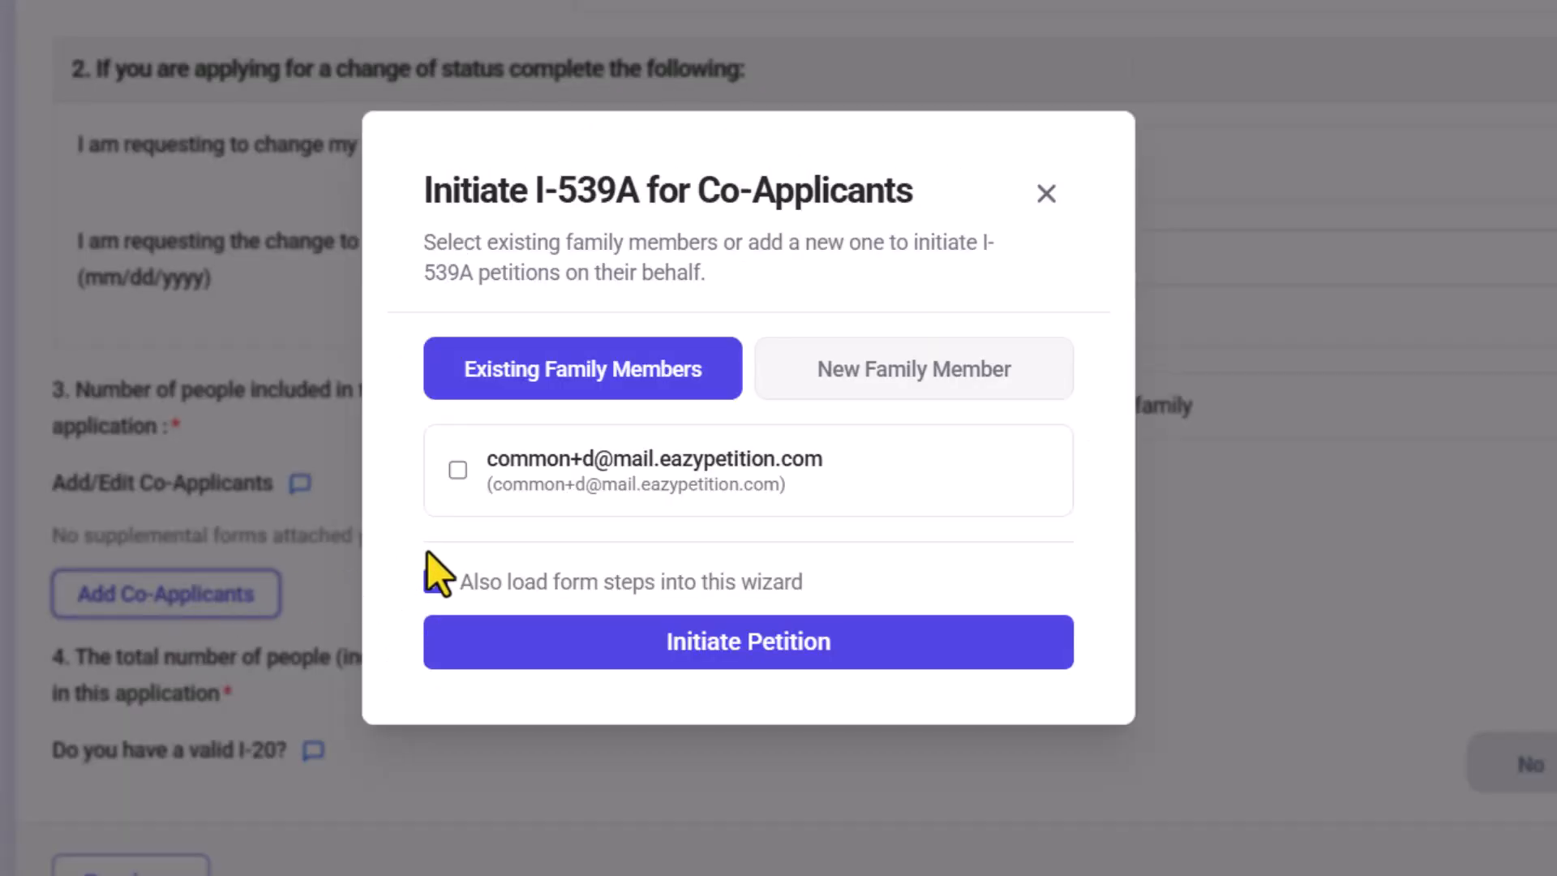
left_click(660, 459)
left_click(582, 633)
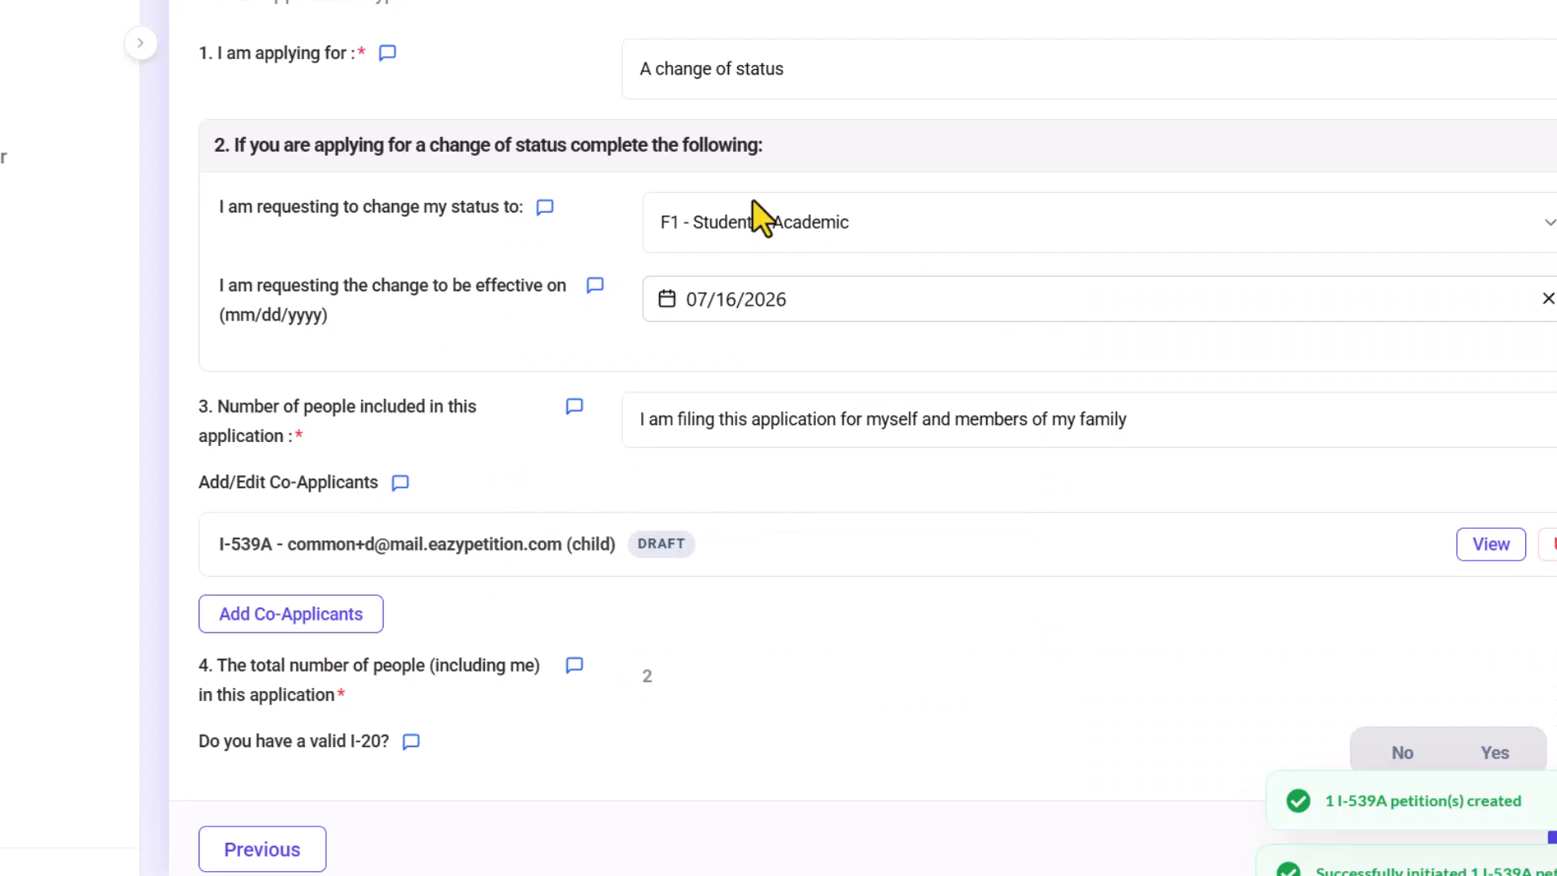
scroll(1154, 306, "up", 5)
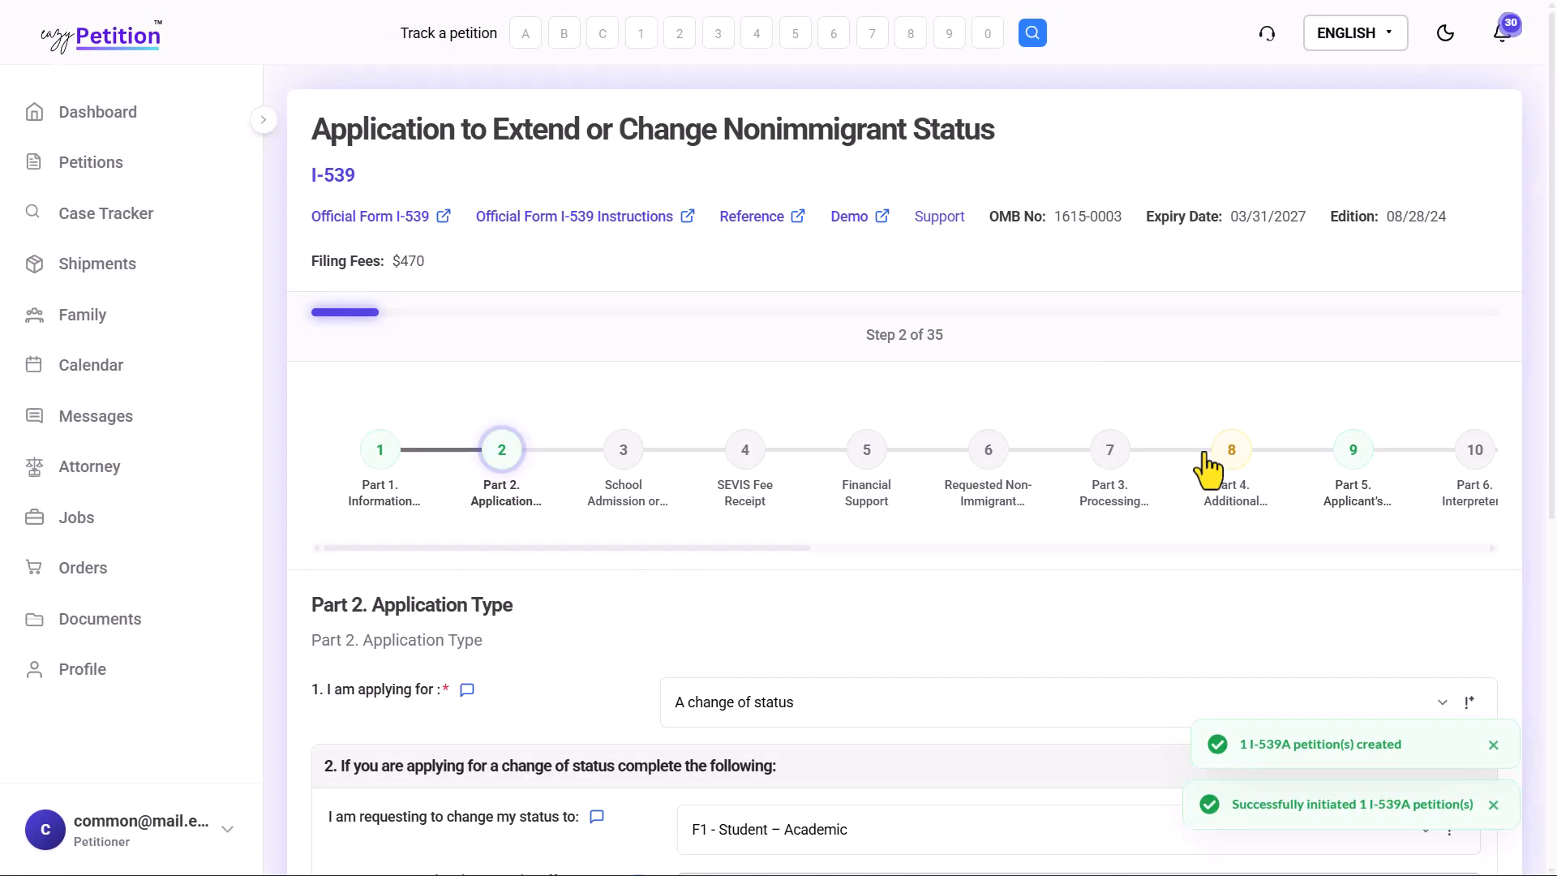
scroll(1233, 477, "right", 15)
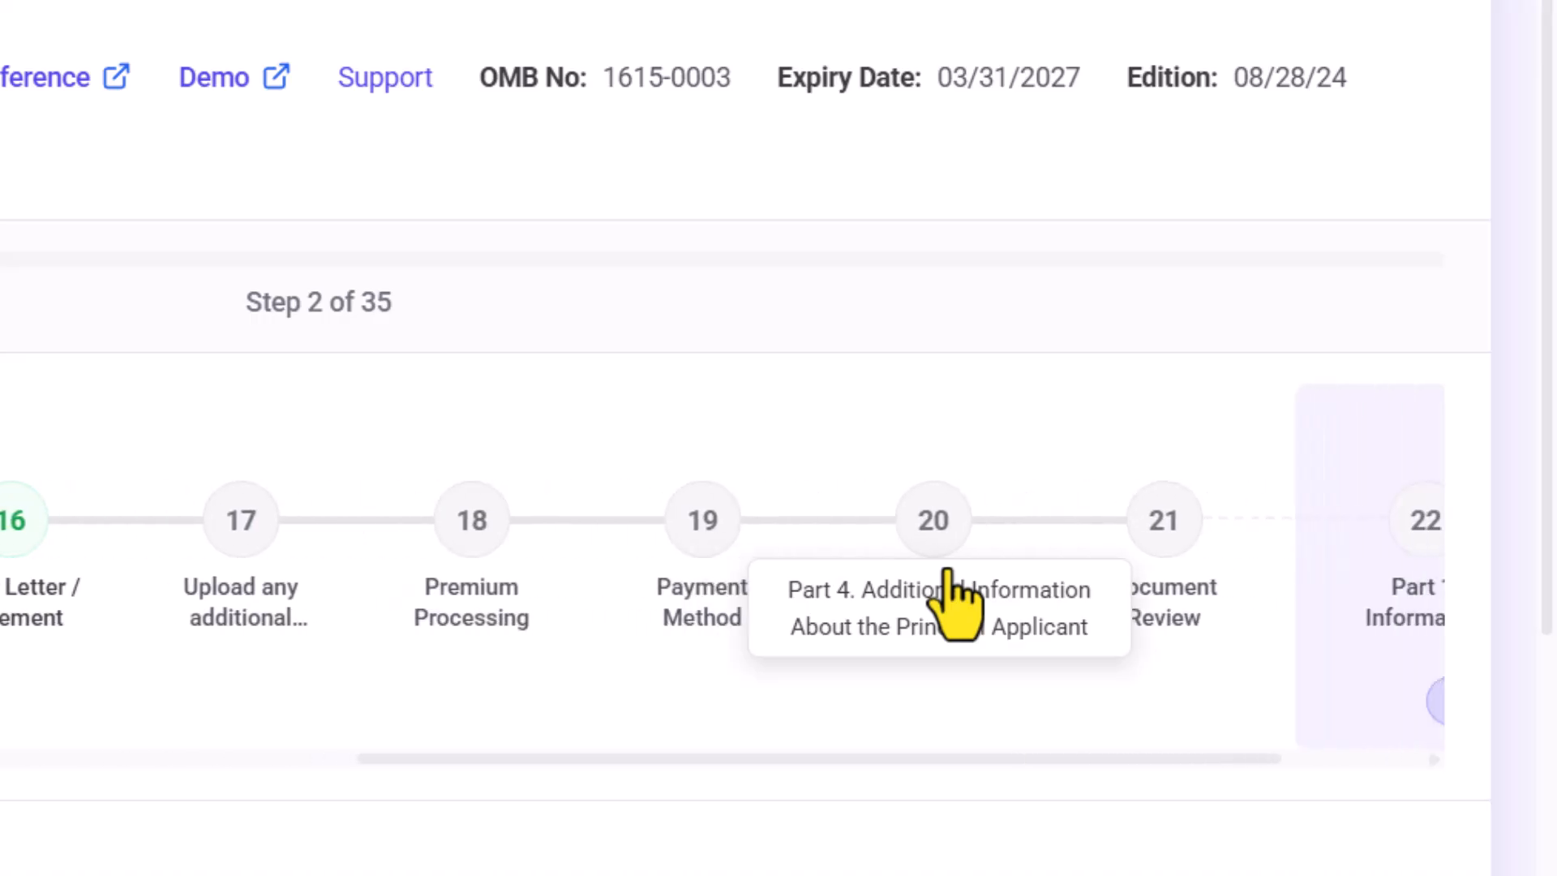
scroll(950, 596, "right", 5)
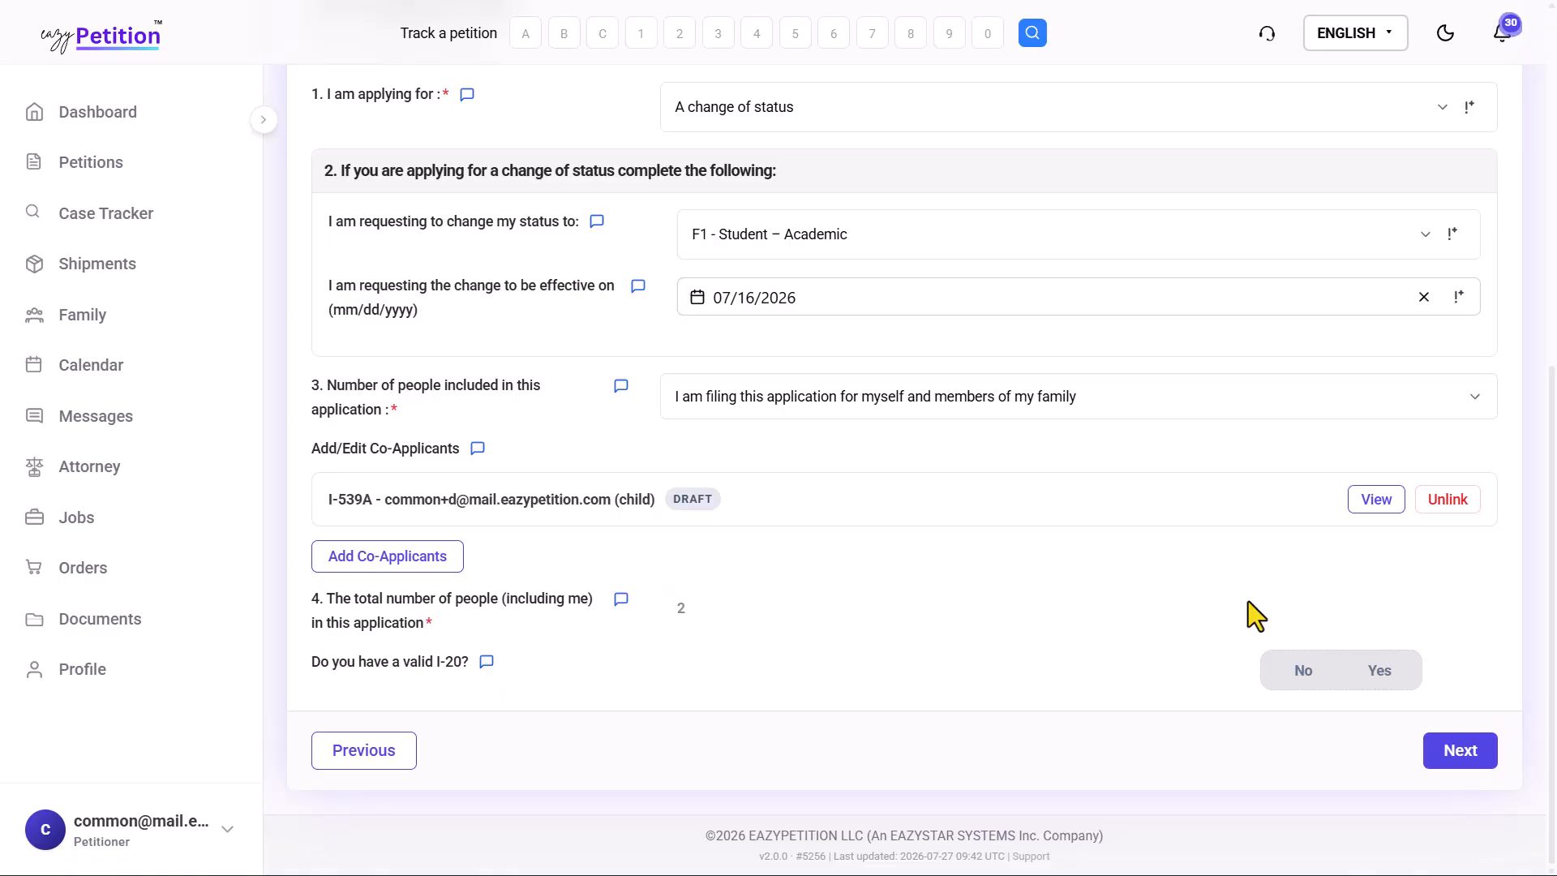
- Answer Yes to having a valid I-20 and look over the Form I-20 upload, school name and SEVIS number fields
left_click_drag(316, 672, 458, 665)
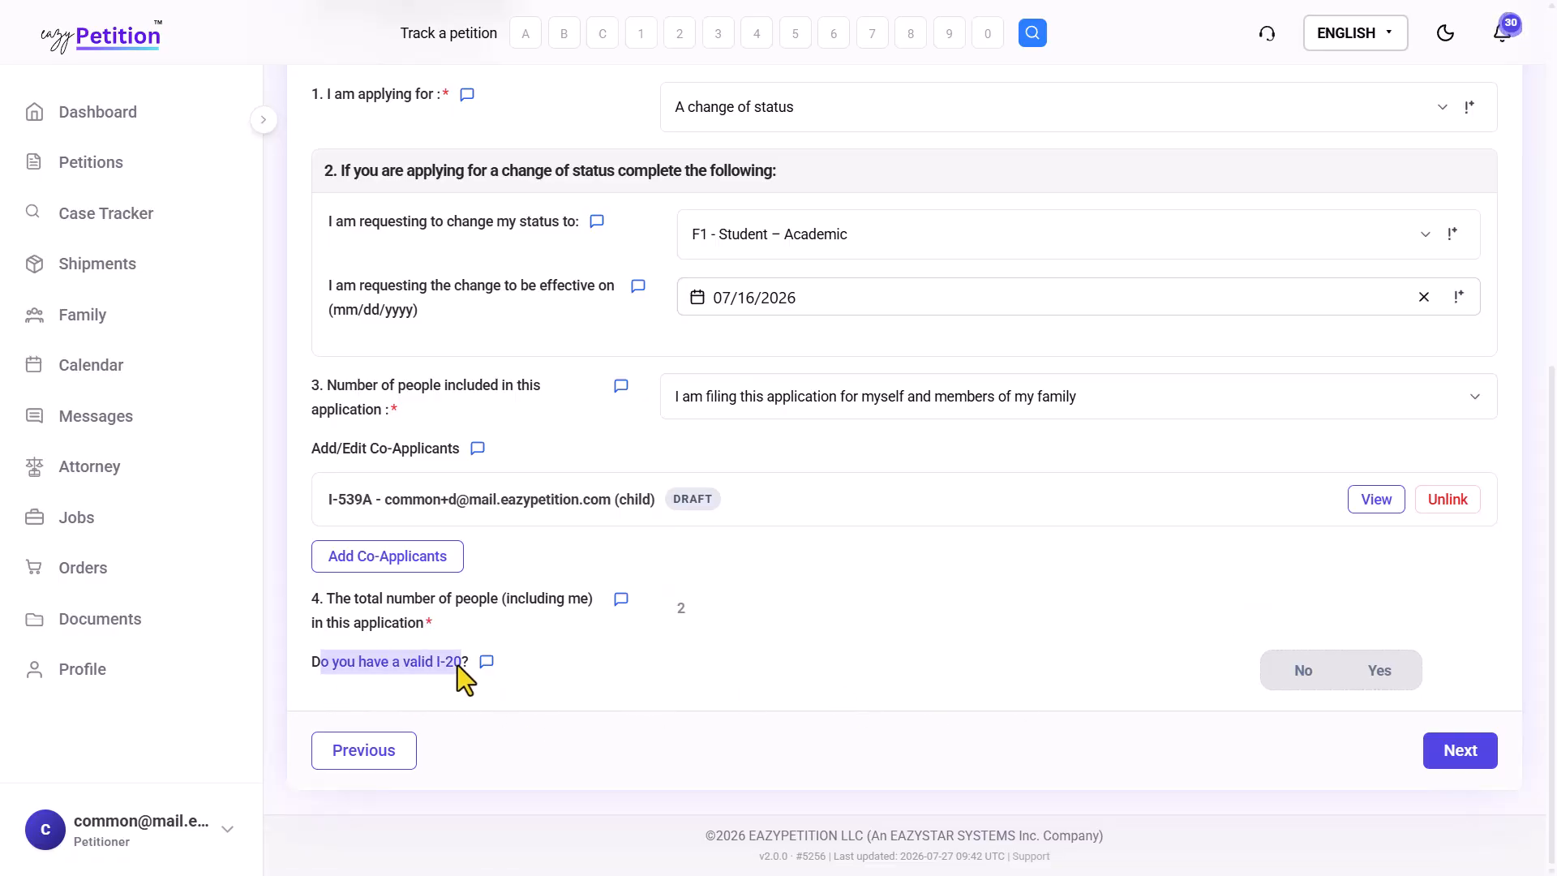
left_click(458, 665)
left_click(1372, 670)
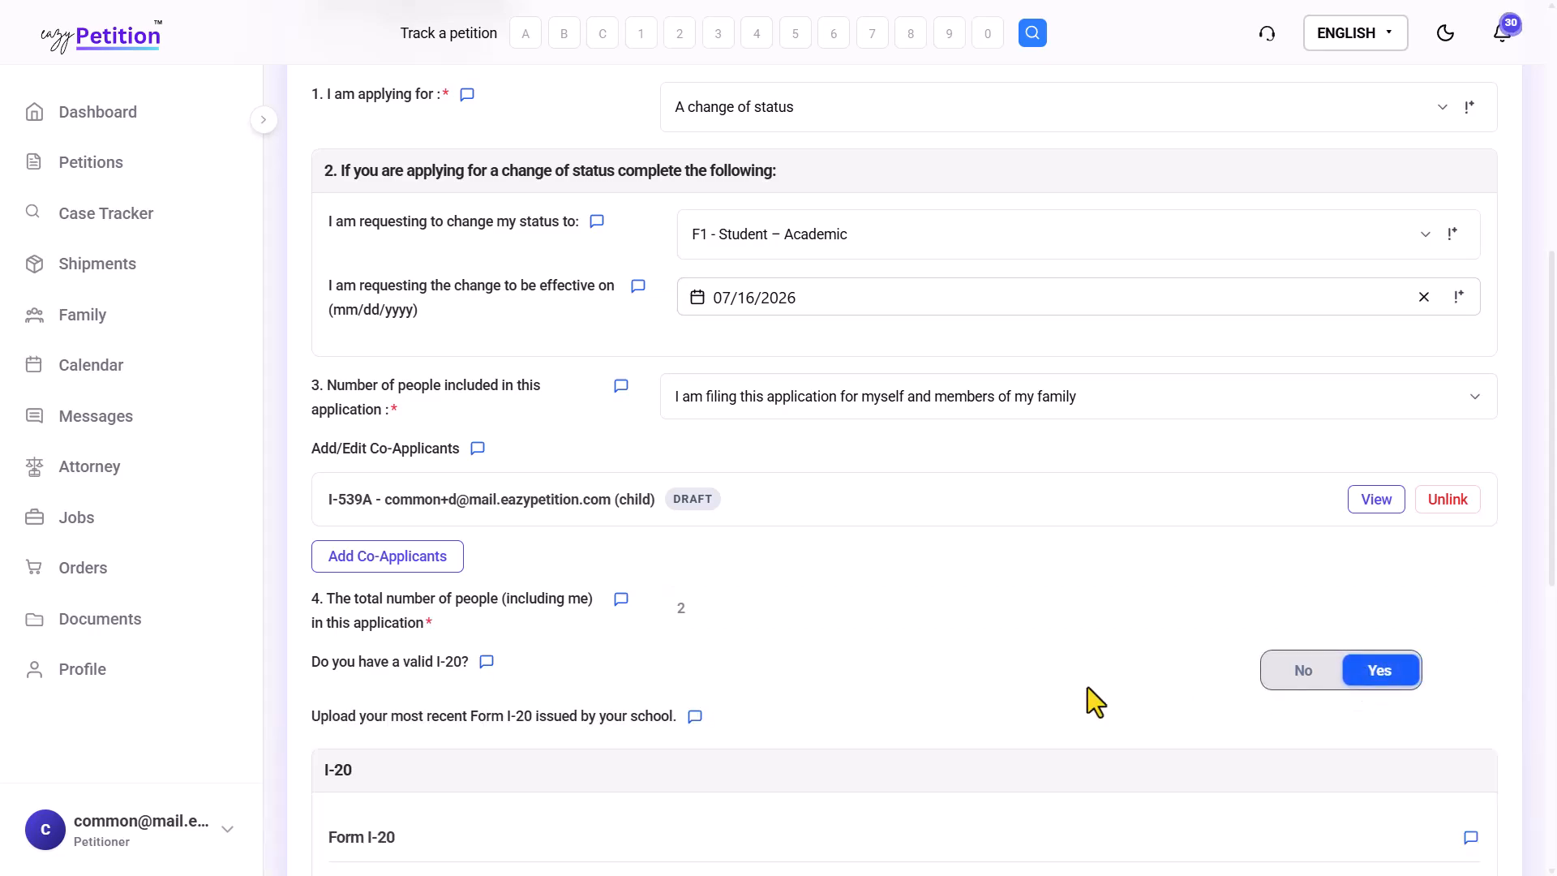
scroll(1049, 696, "down", 9)
scroll(726, 427, "up", 2)
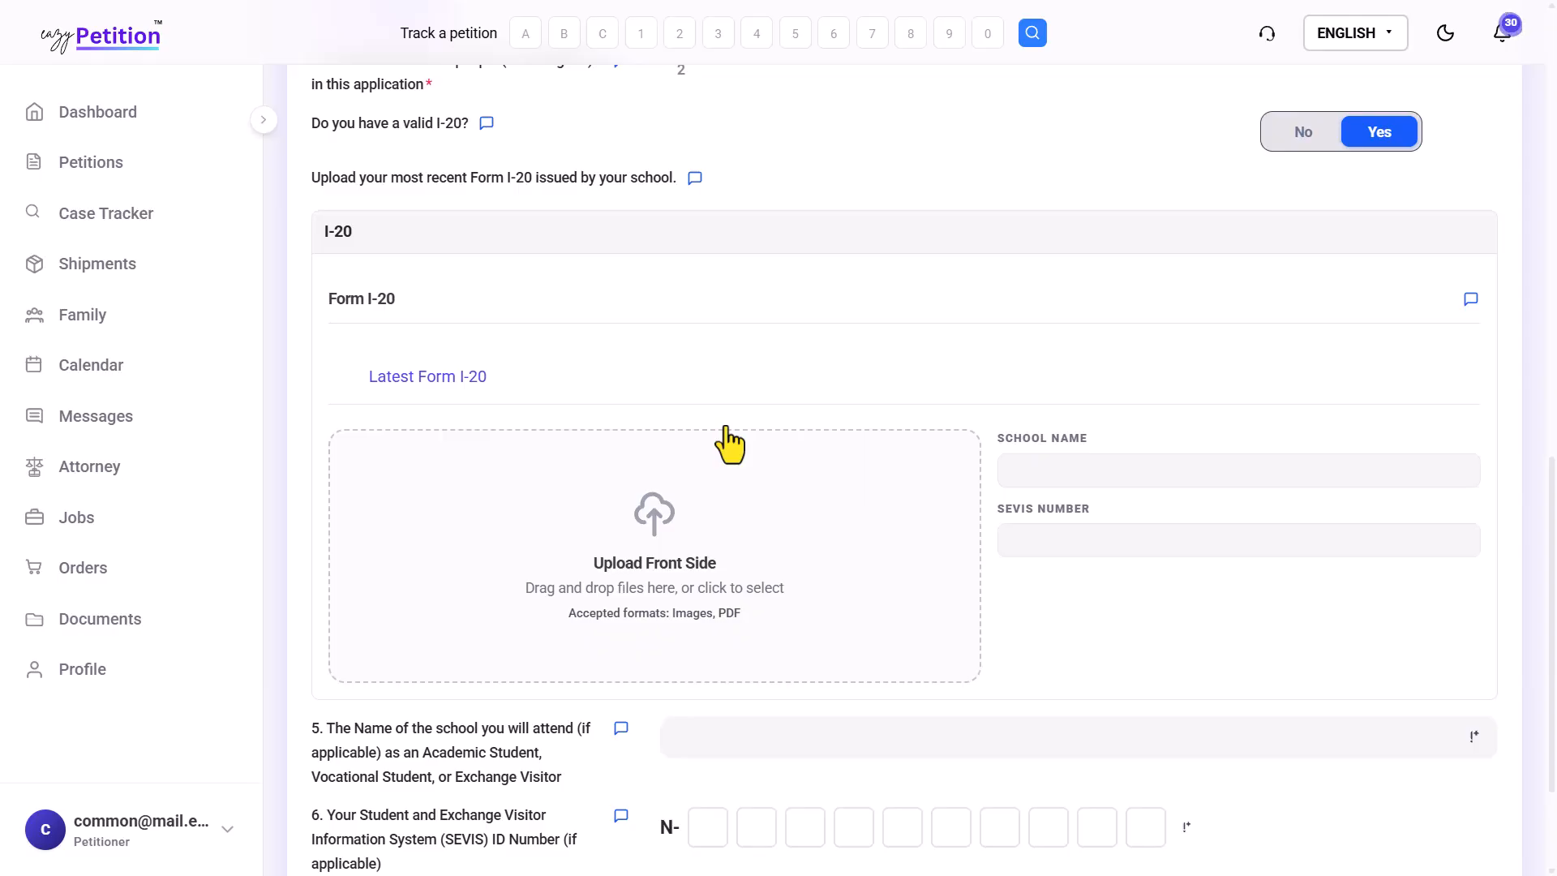
scroll(641, 523, "down", 2)
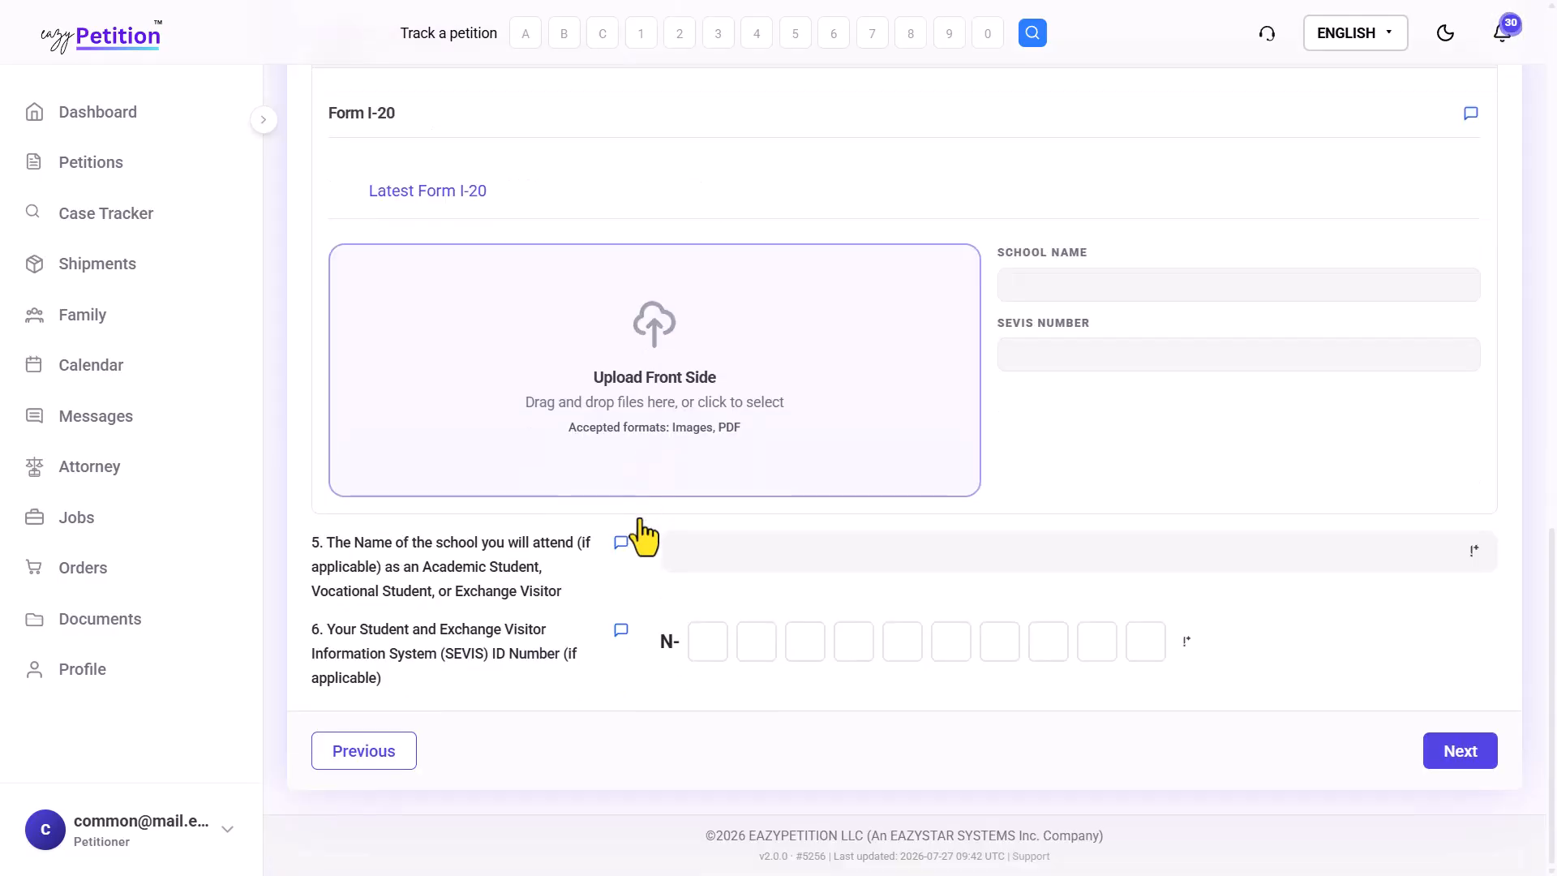
- Leave Part 2 and open Part 3, Processing Information
scroll(641, 533, "up", 8)
scroll(643, 532, "up", 7)
scroll(557, 529, "left", 10)
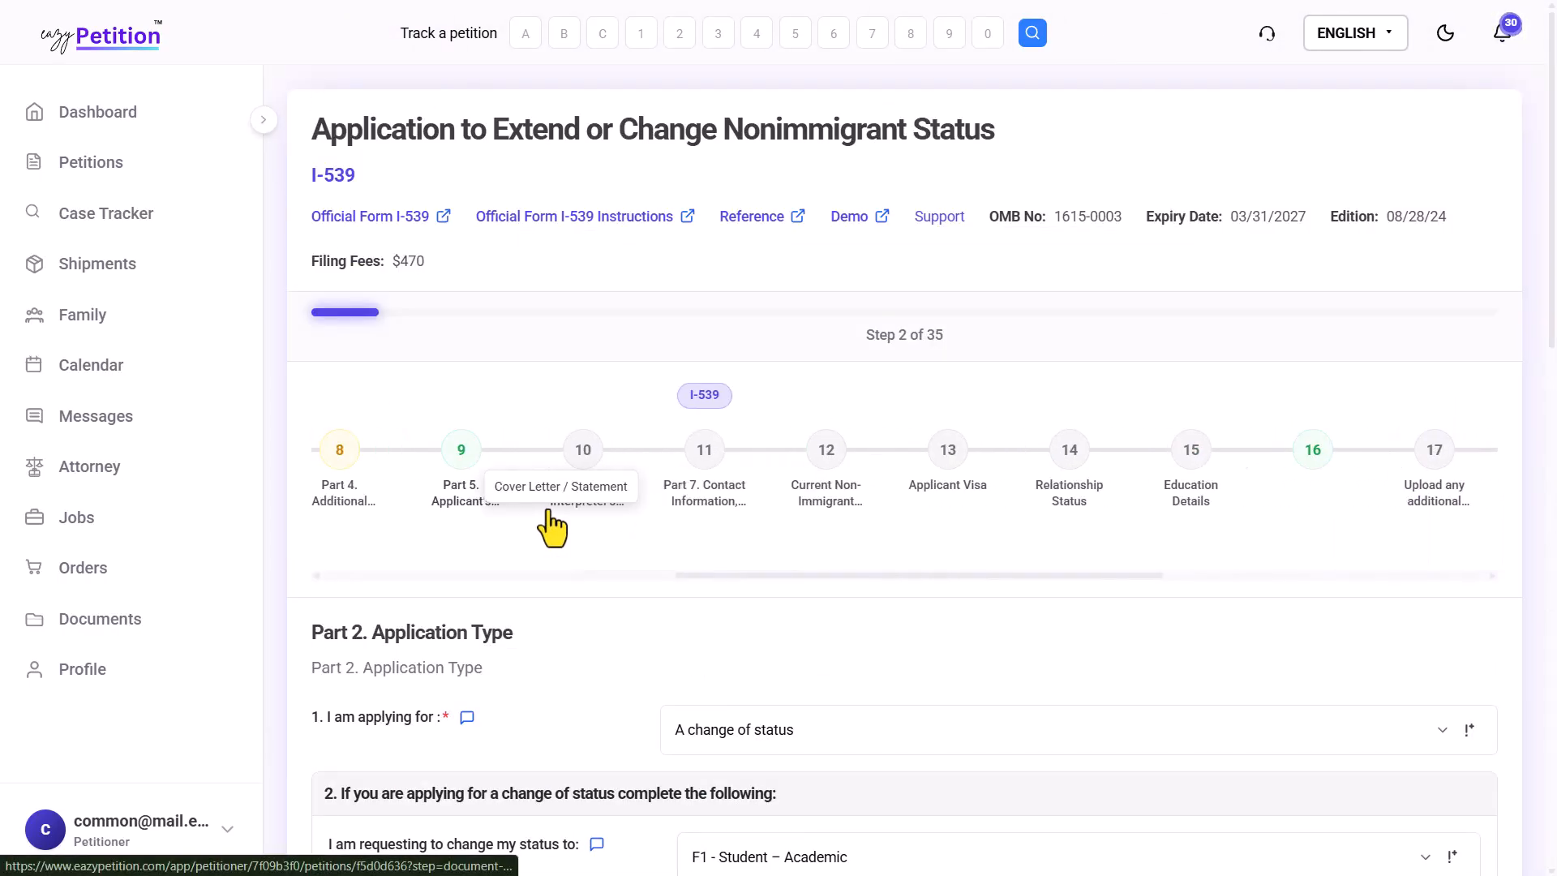
scroll(551, 528, "left", 3)
scroll(890, 515, "right", 3)
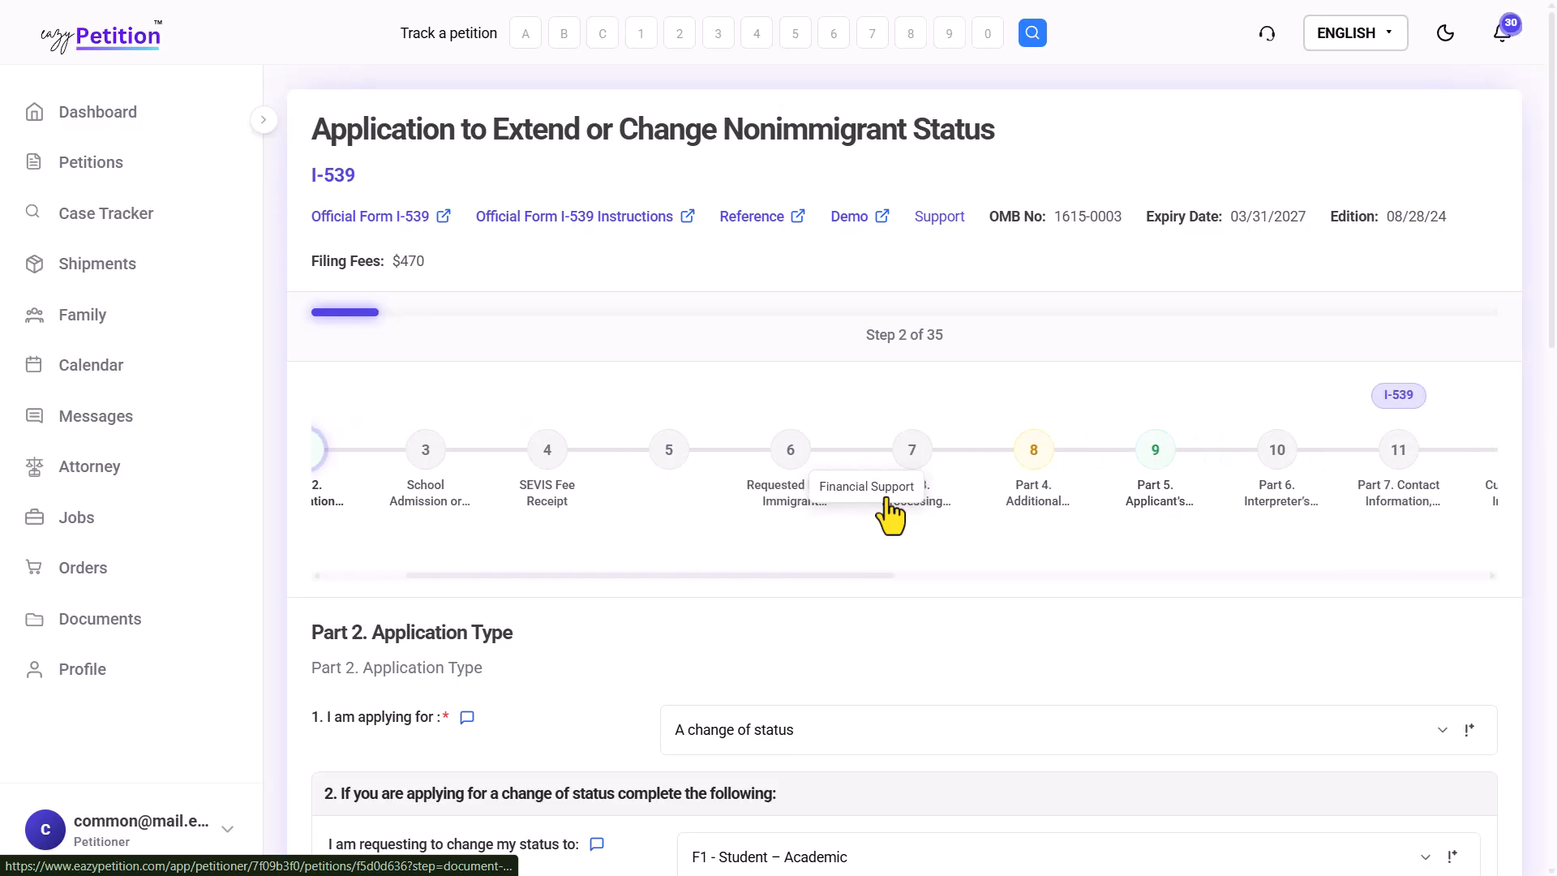
left_click(938, 478)
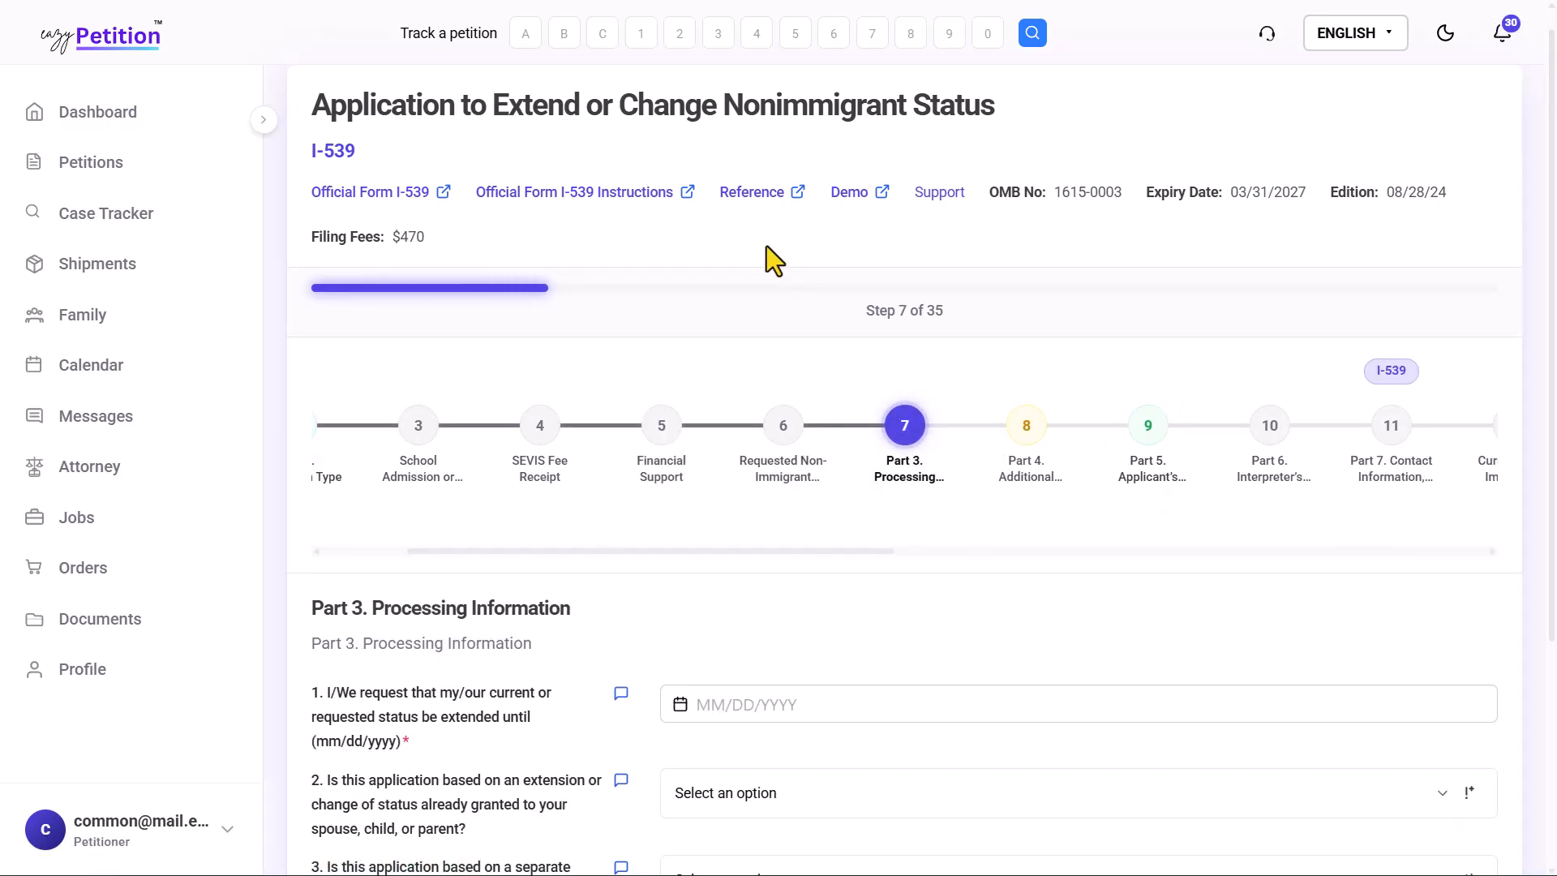
- Read through the Part 3 questions on the requested extension date, status granted to family, separate petitions and applications pending with USCIS
scroll(612, 583, "down", 3)
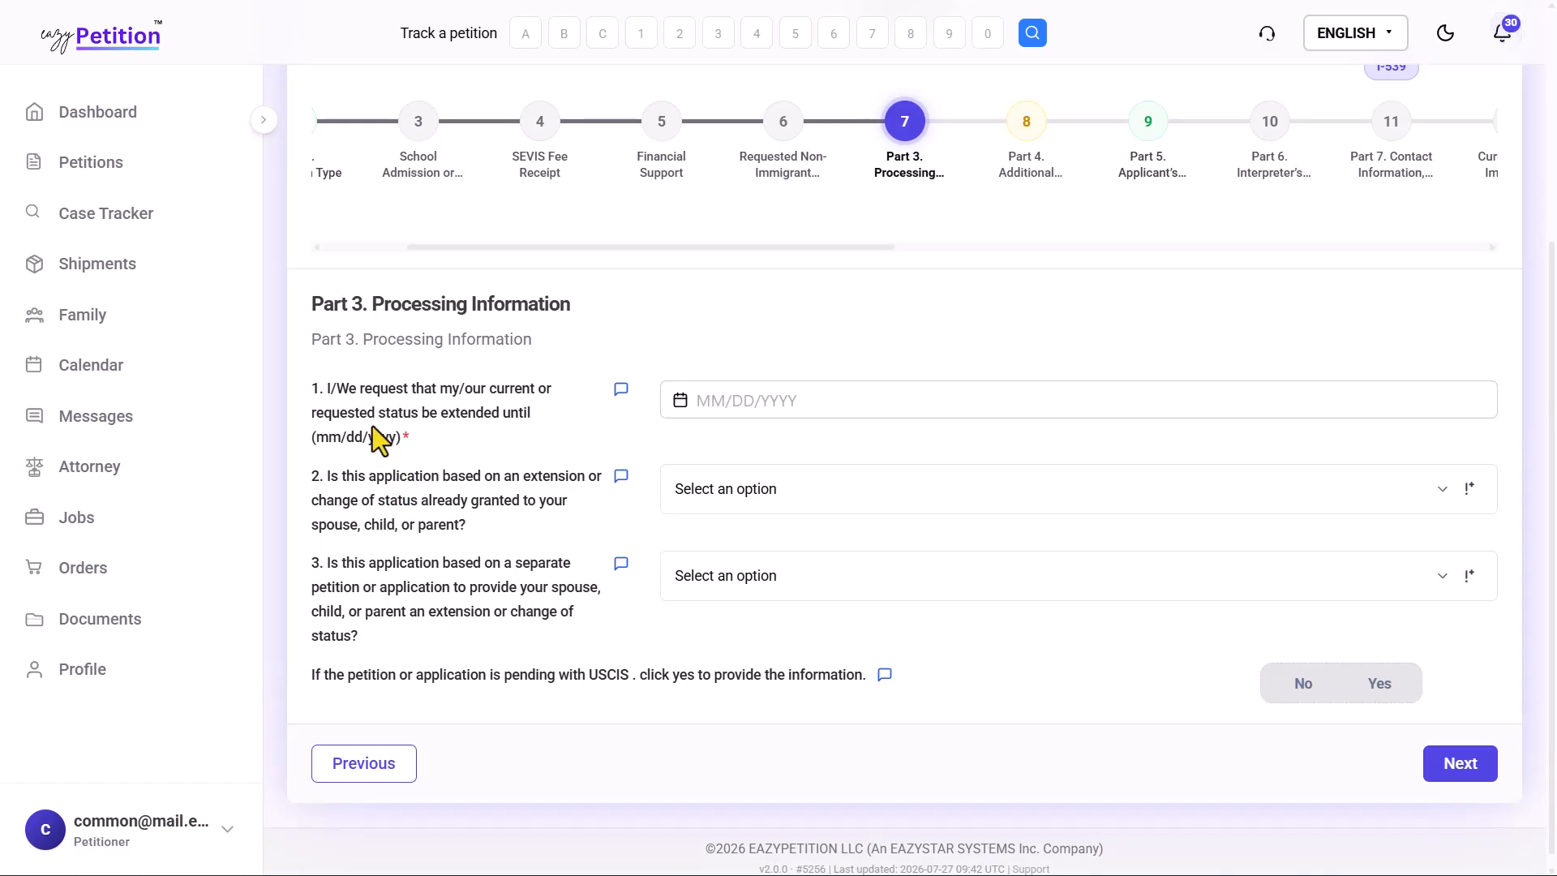
left_click_drag(361, 388, 441, 408)
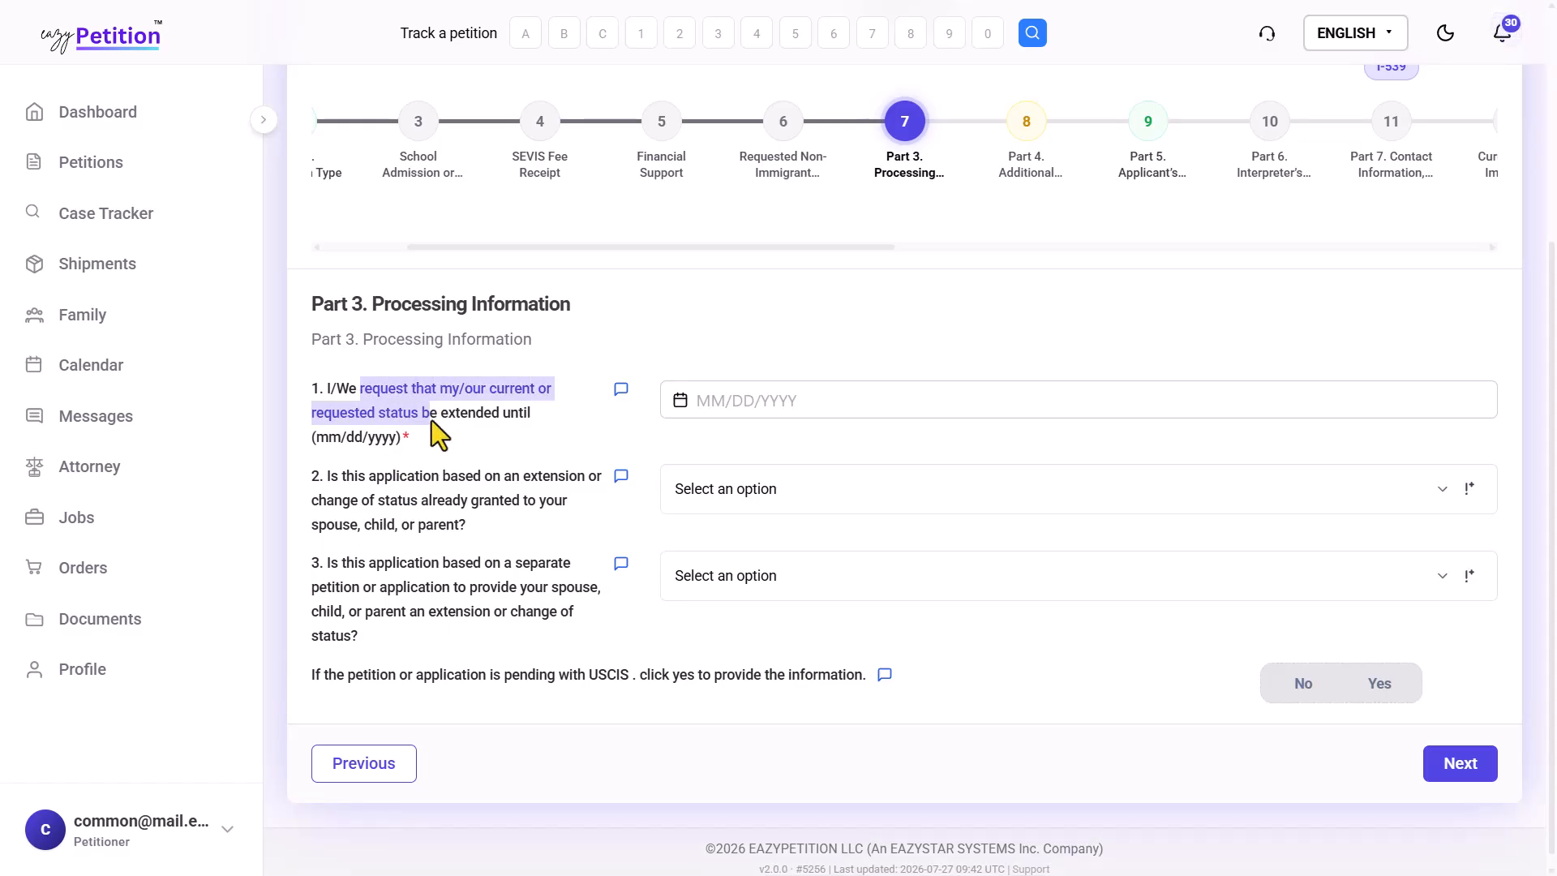
left_click(431, 420)
left_click_drag(401, 465, 494, 498)
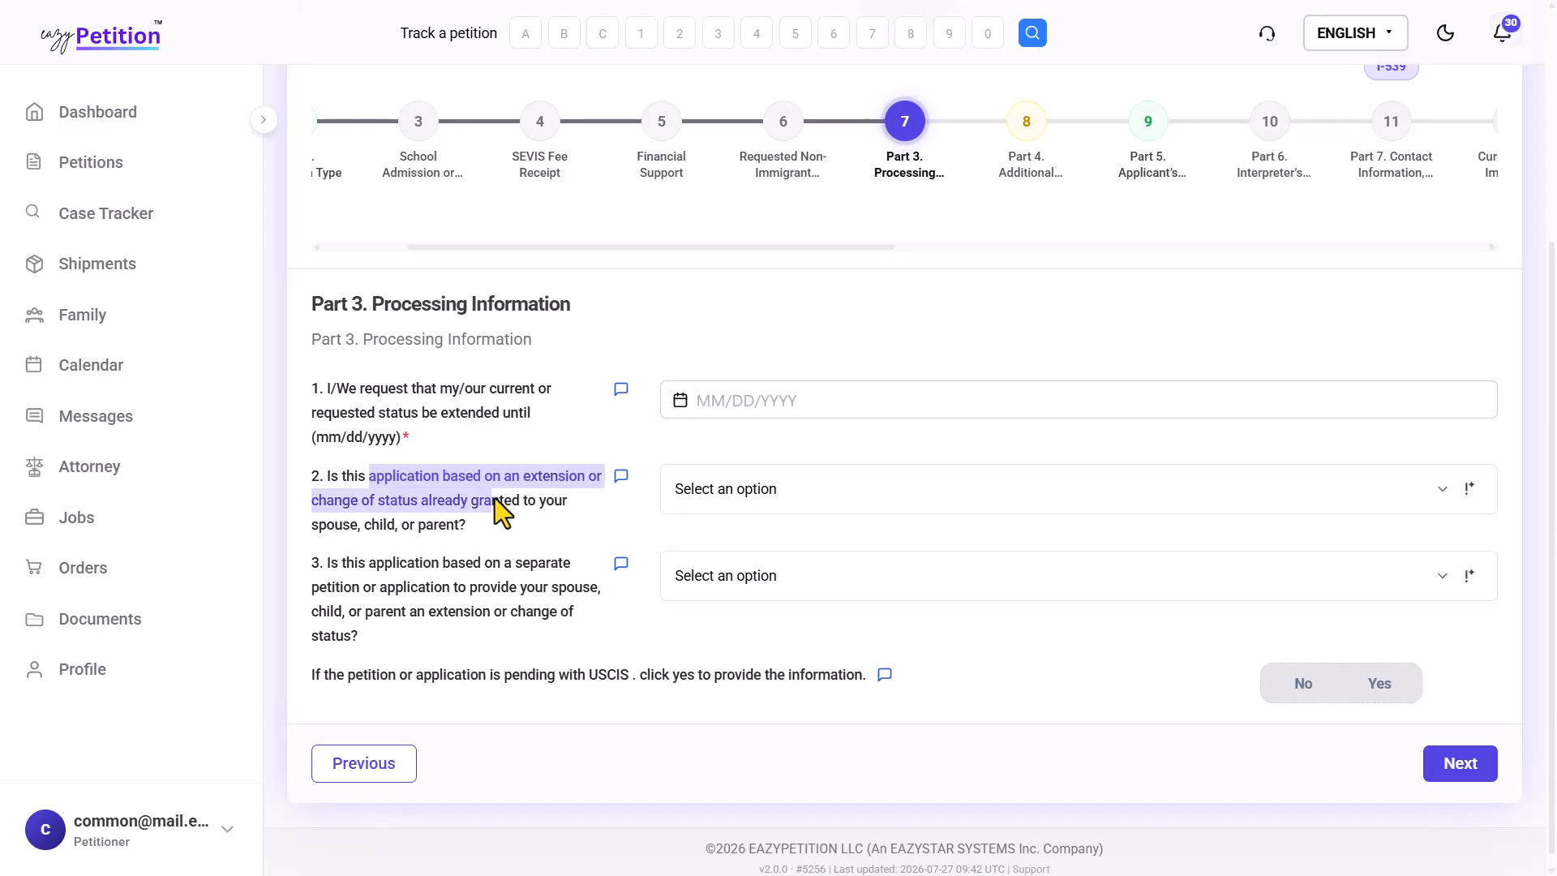
left_click(495, 498)
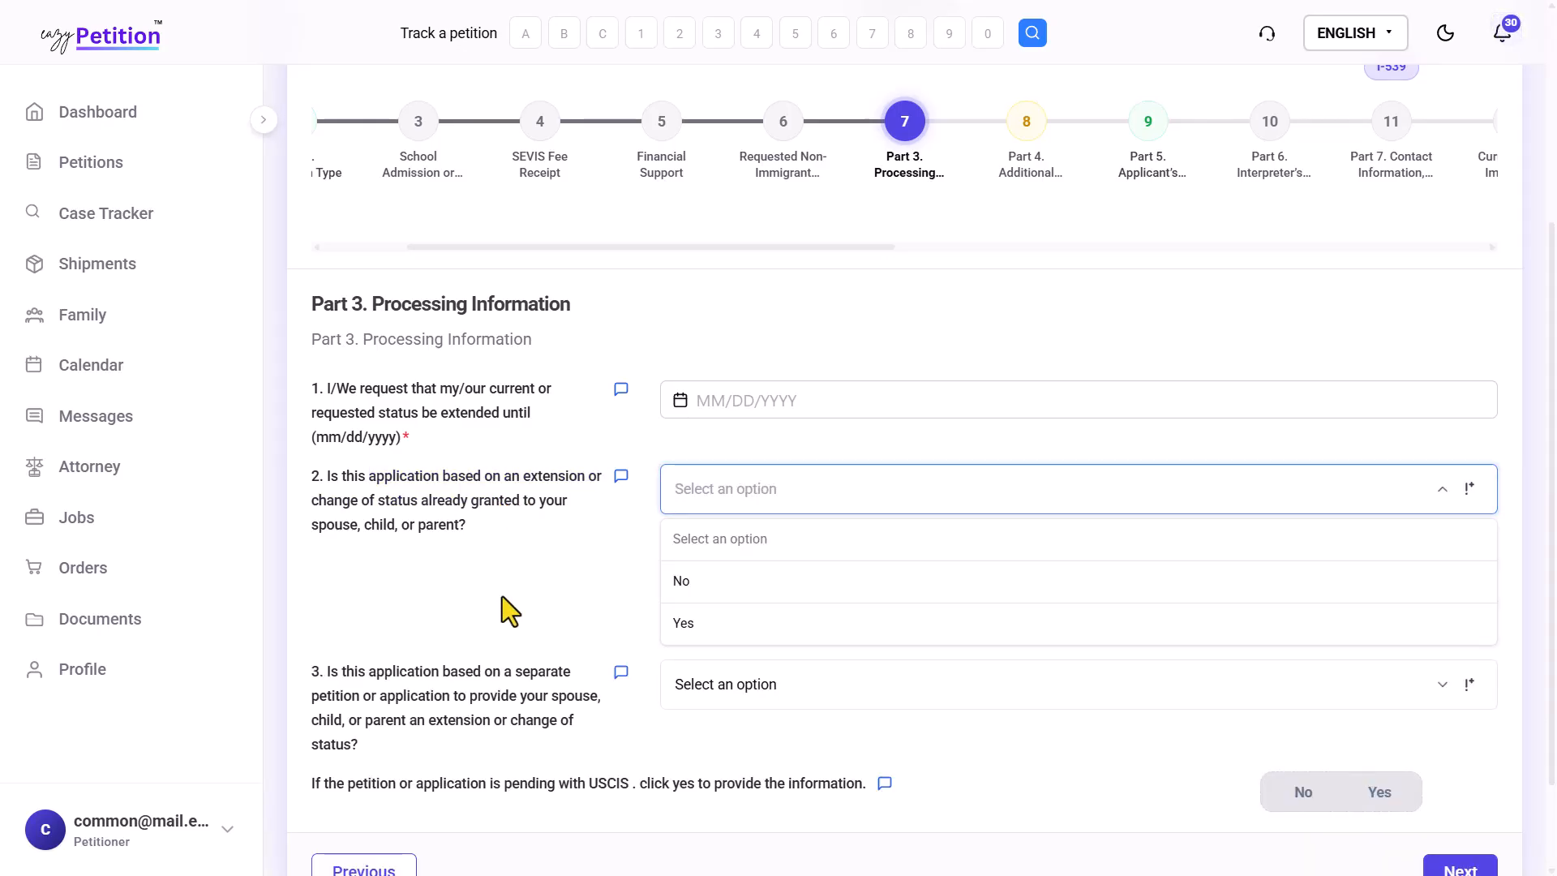
left_click(475, 590)
scroll(475, 590, "down", 2)
left_click(529, 670)
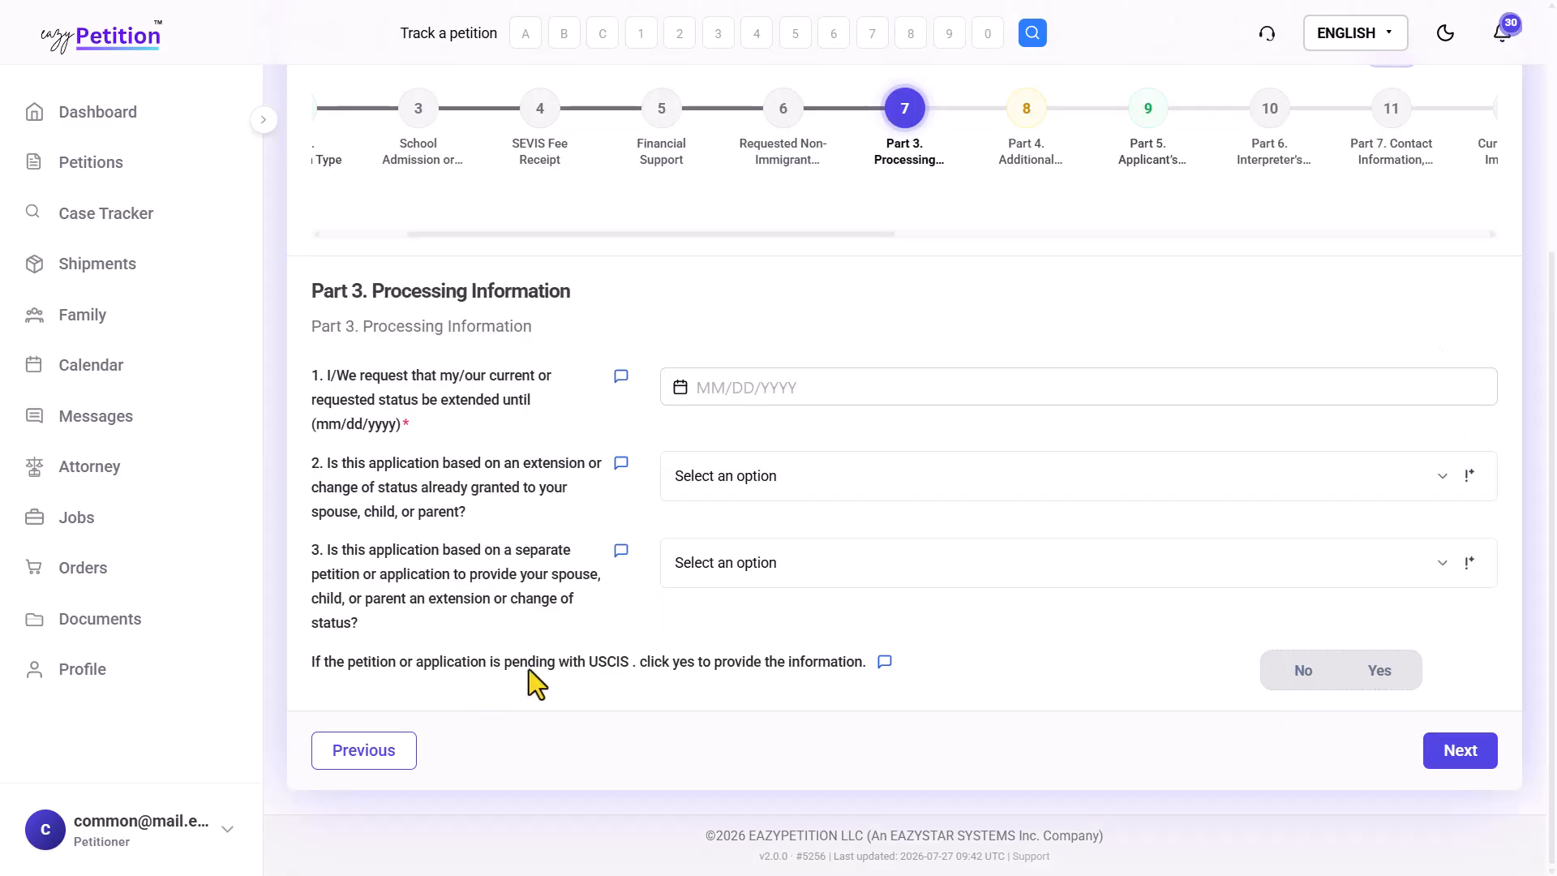
left_click_drag(329, 665, 689, 669)
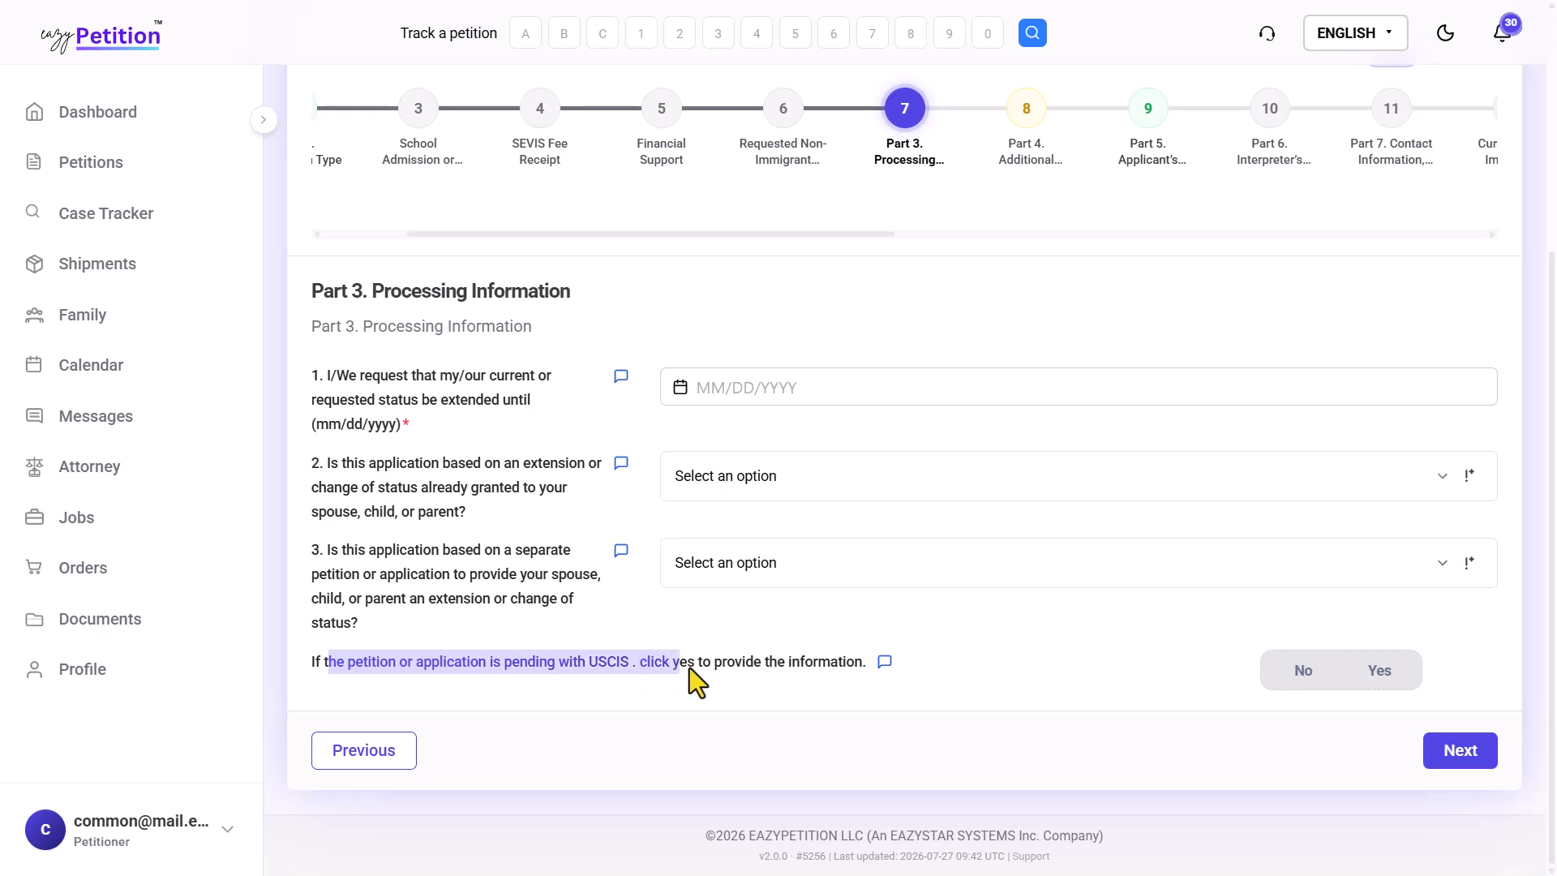
left_click(777, 665)
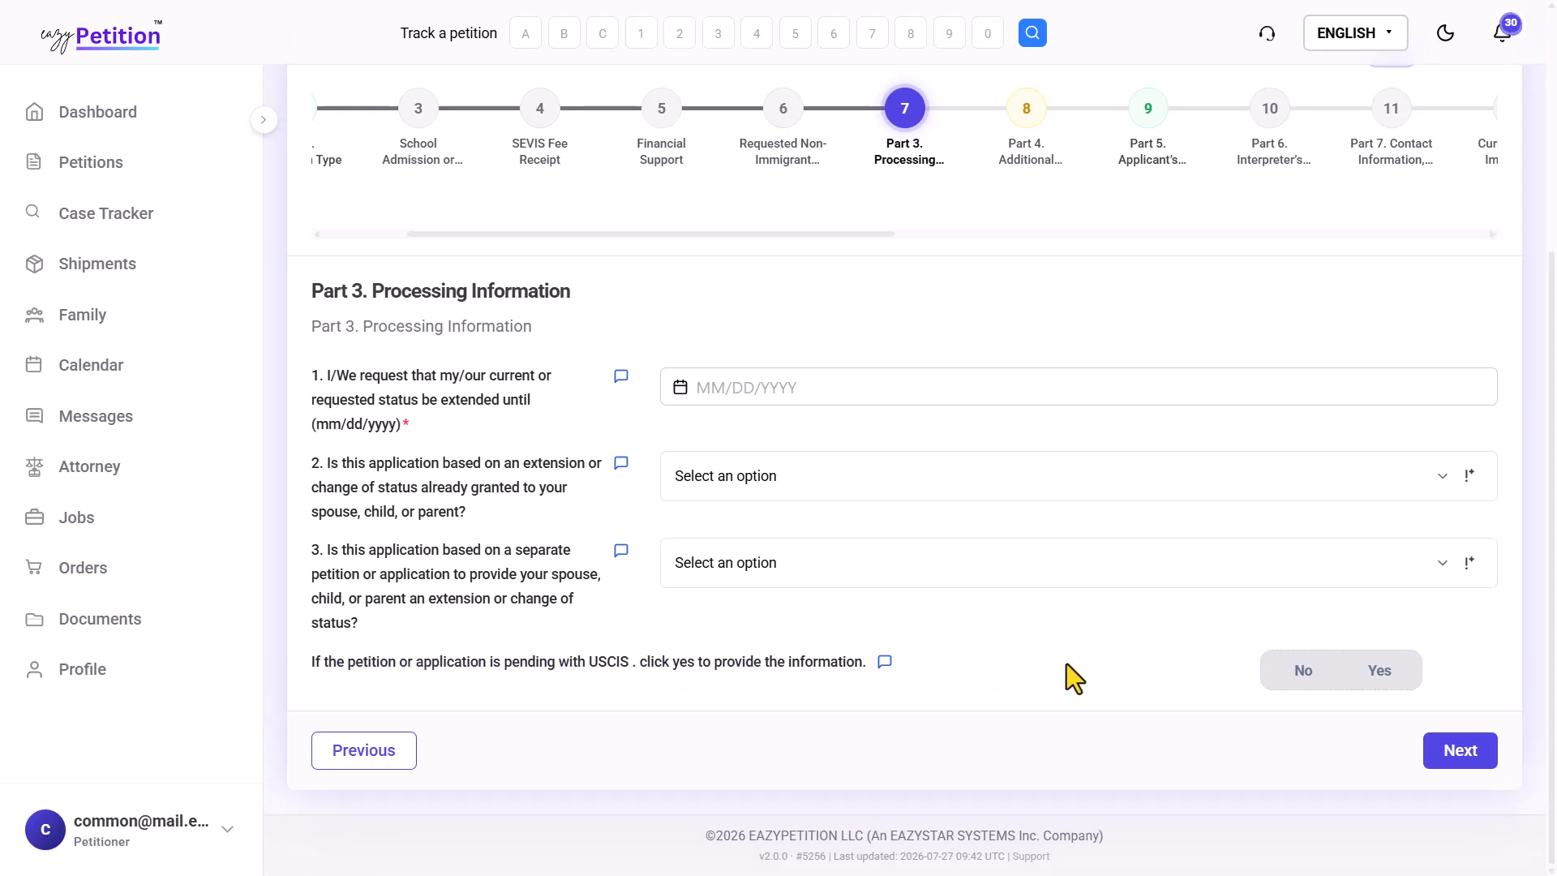
- Answer Yes to the petition or application pending with USCIS and look over the beneficiary name and date filed fields
left_click(1378, 670)
scroll(1147, 640, "down", 3)
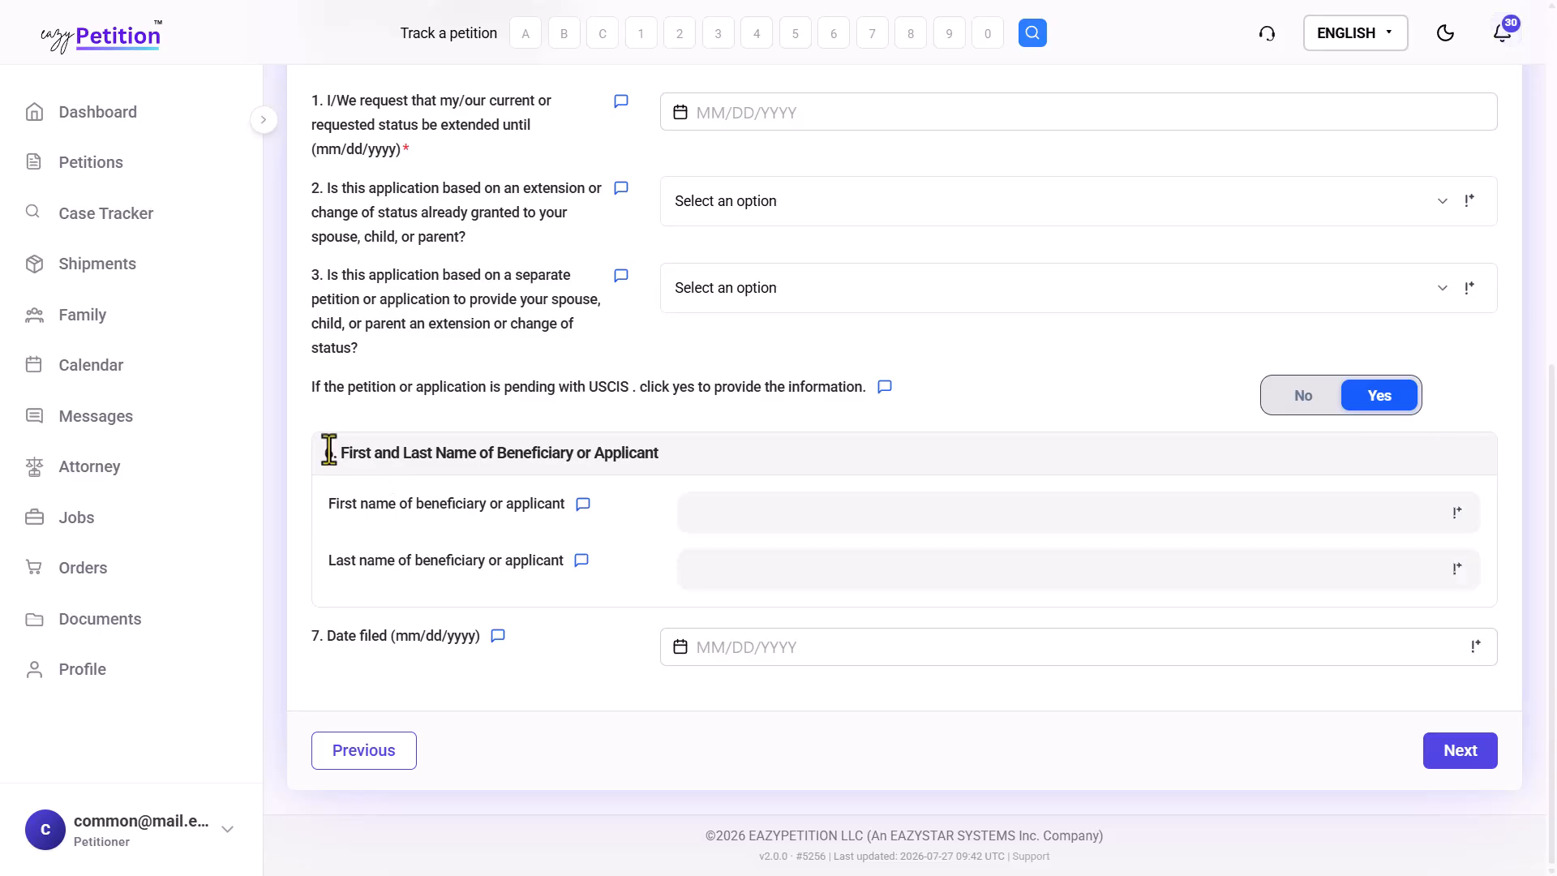
left_click_drag(329, 451, 626, 454)
left_click(621, 456)
left_click(422, 639)
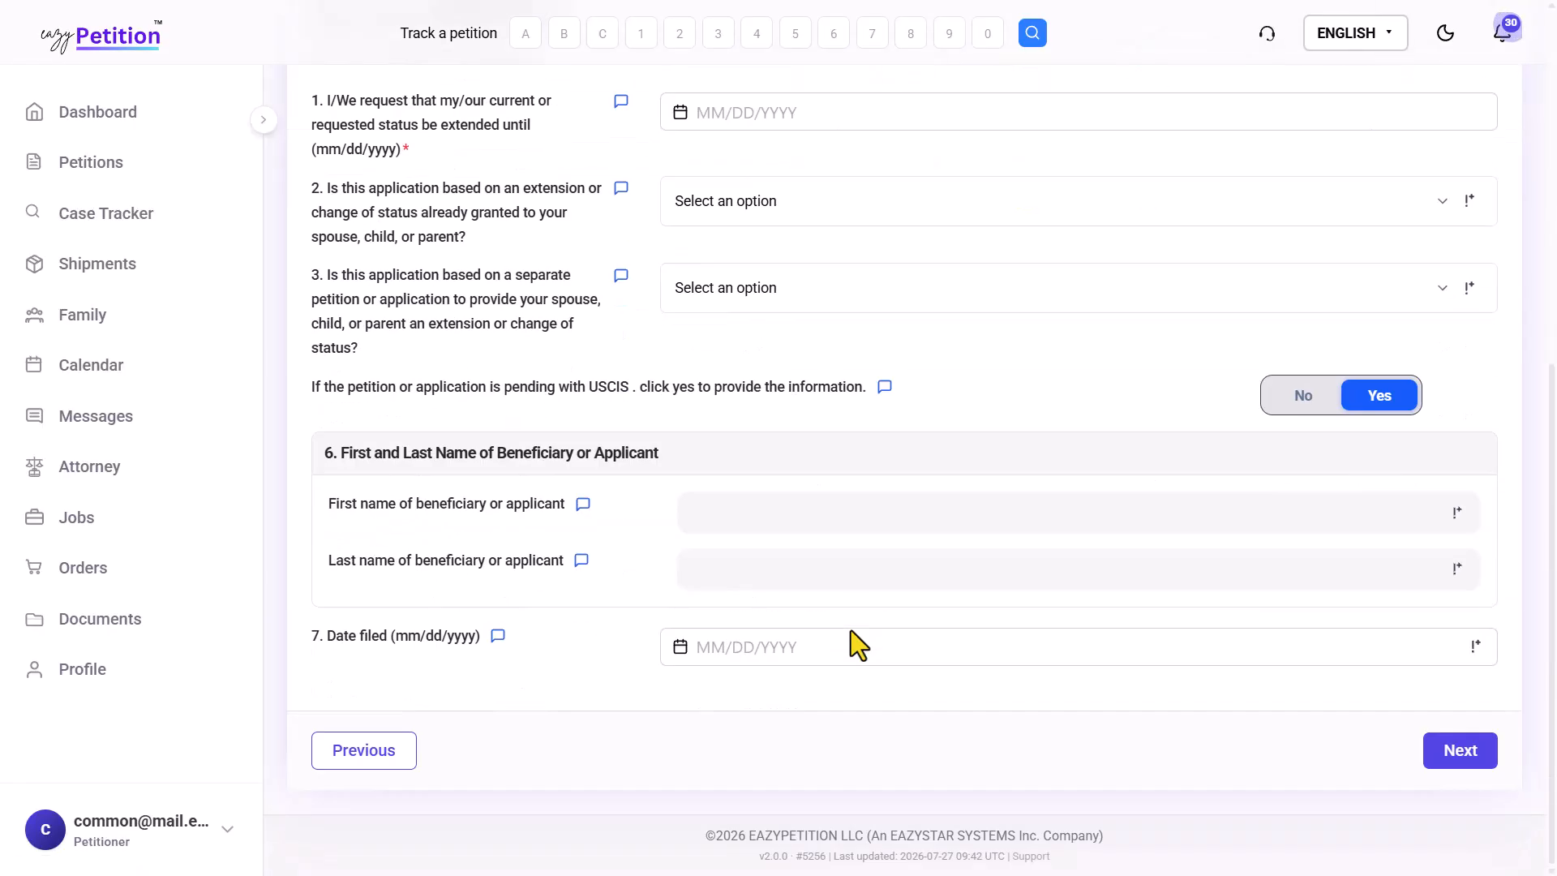
- Leave Part 3 and open Part 4, Additional Information About the Principal Applicant
scroll(850, 632, "up", 8)
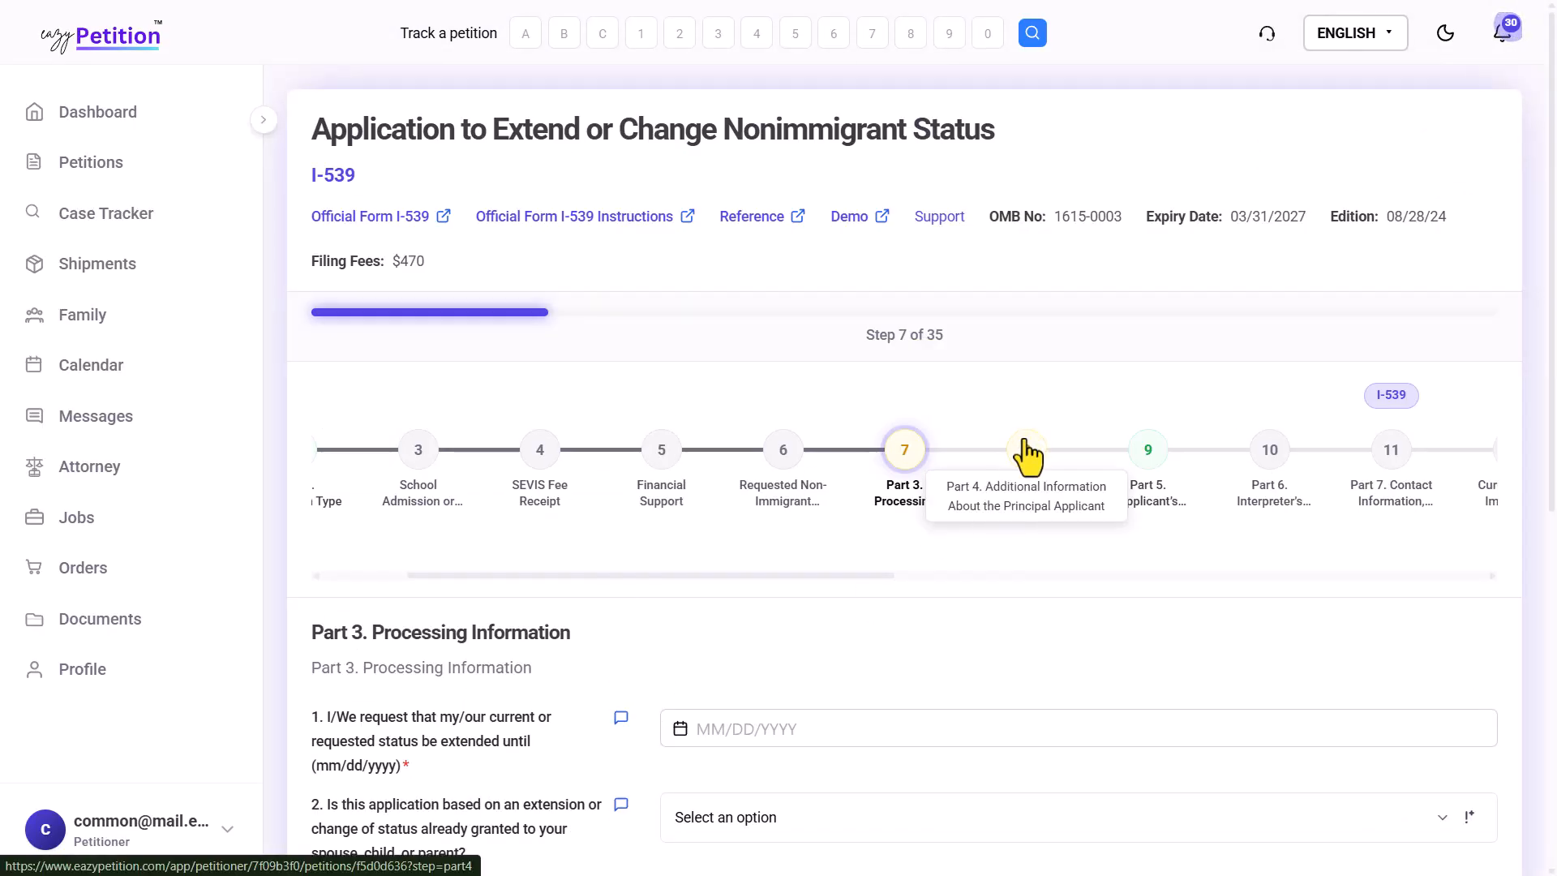
left_click(1017, 486)
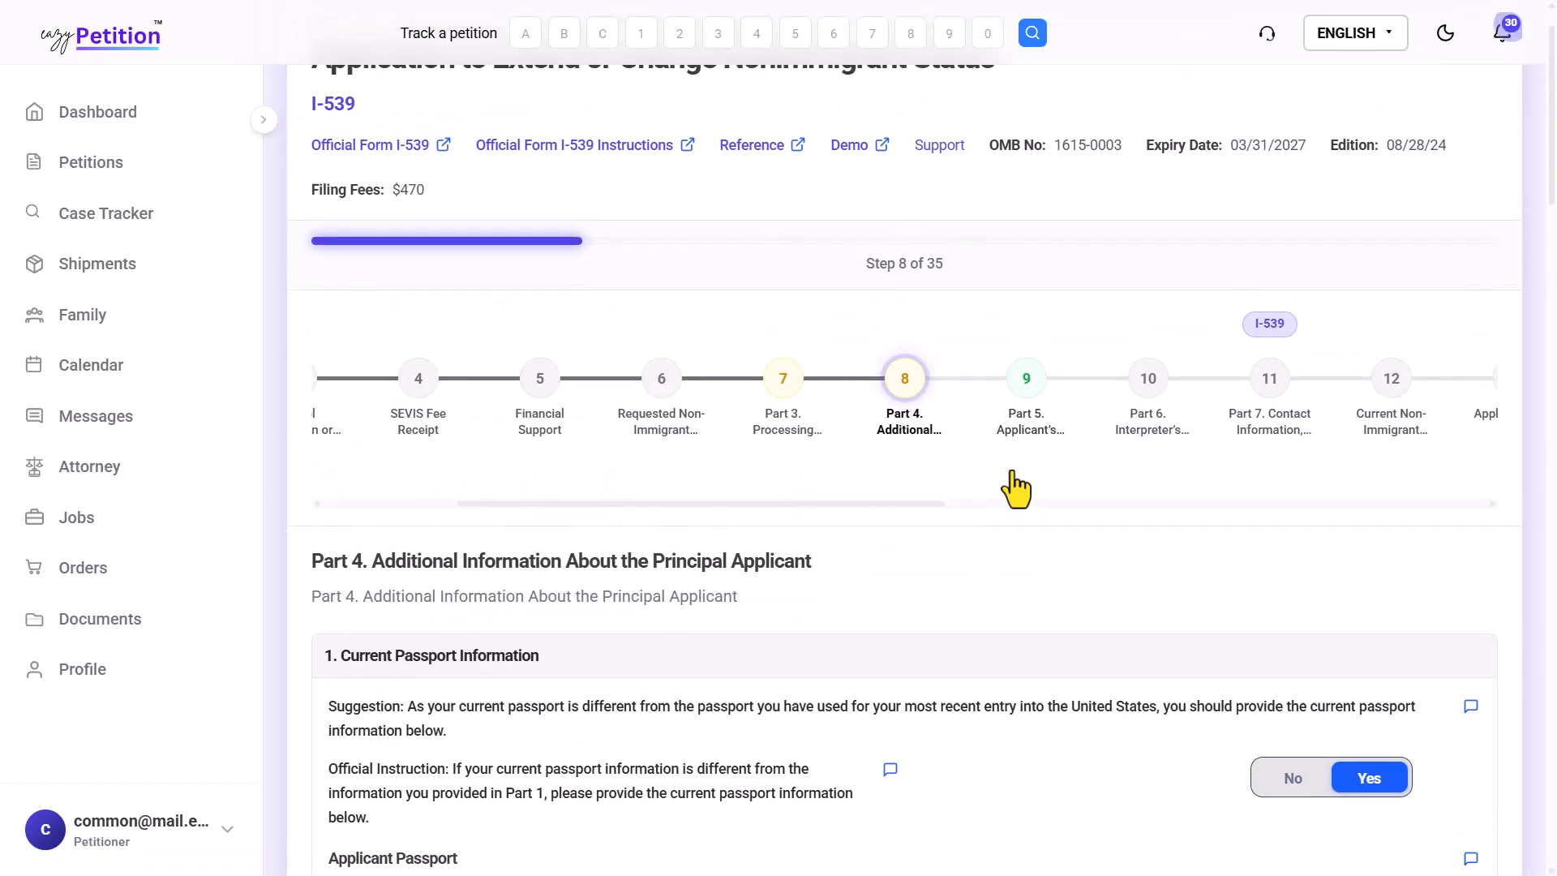
left_click_drag(403, 637, 732, 626)
left_click(733, 626)
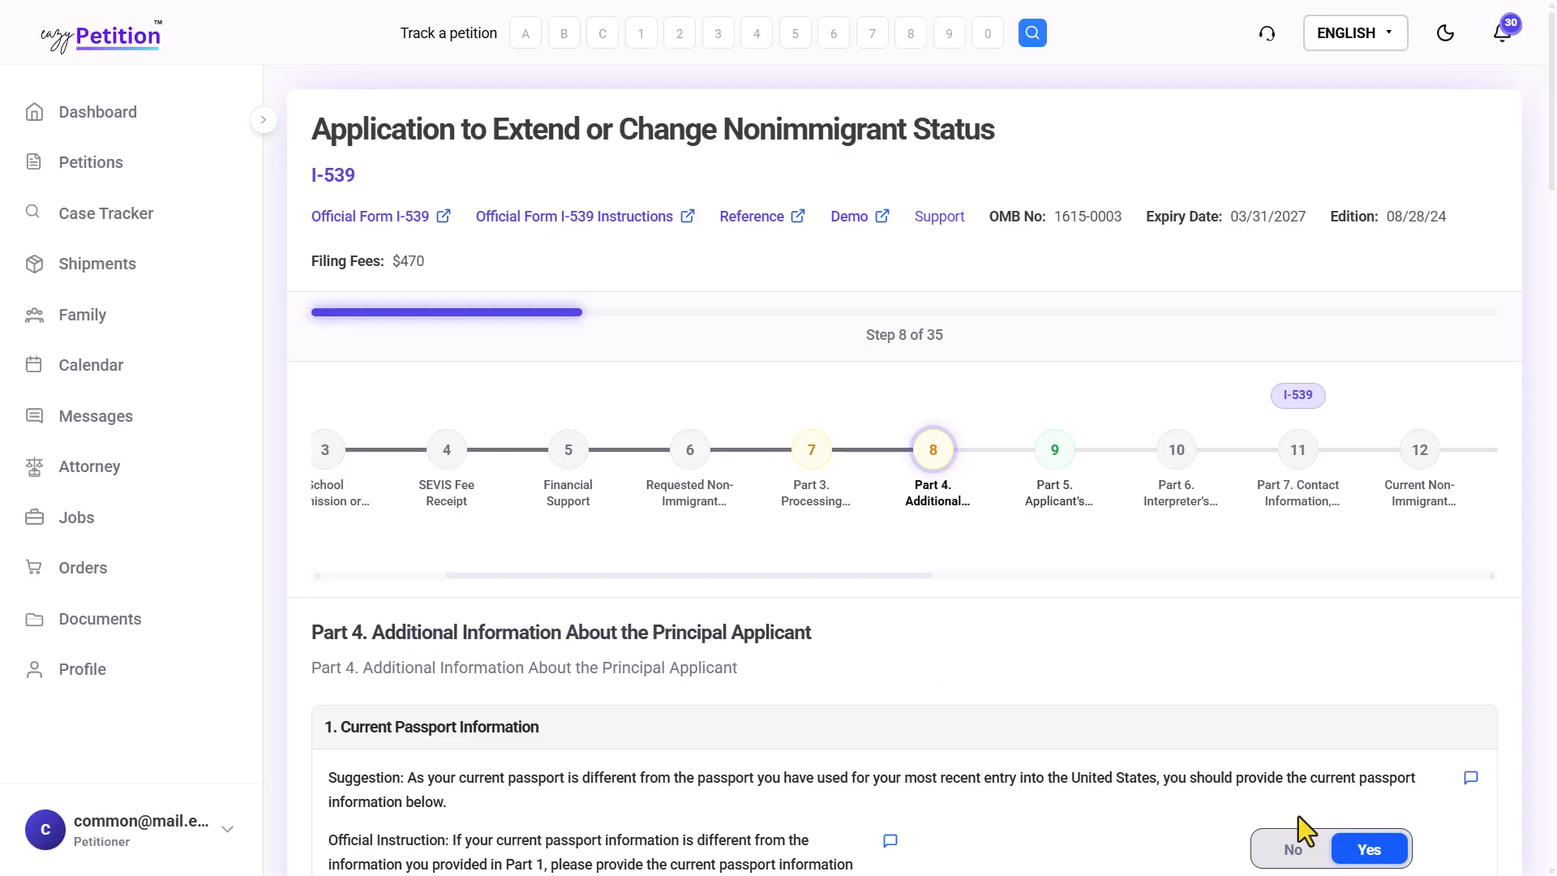
- Upload the front side of the applicant's latest passport under Current Passport Information
scroll(852, 527, "down", 2)
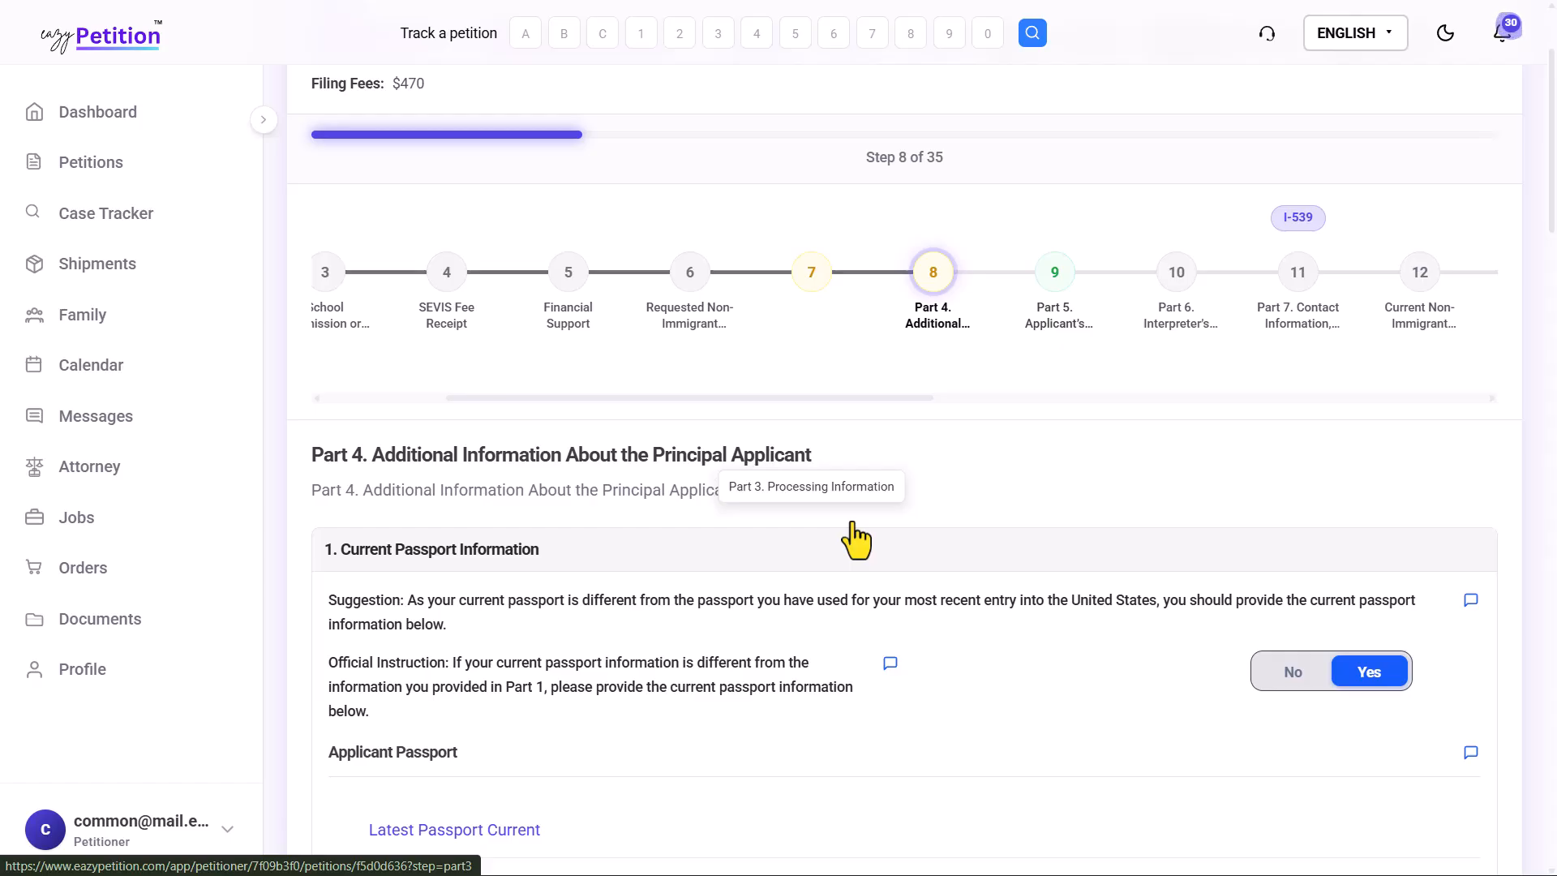
scroll(856, 539, "down", 4)
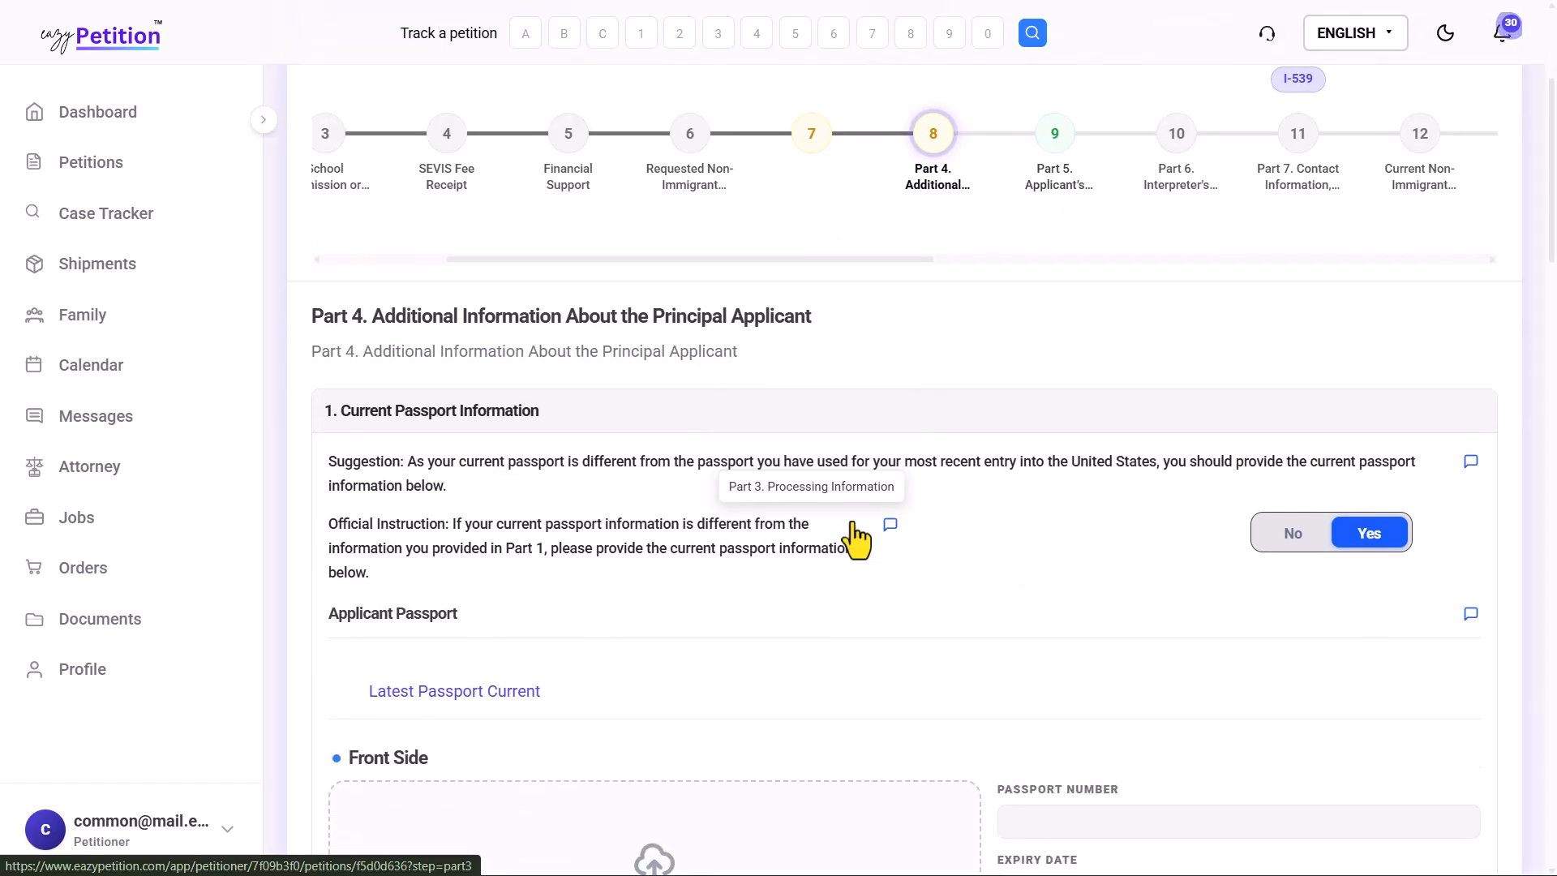
scroll(855, 539, "down", 2)
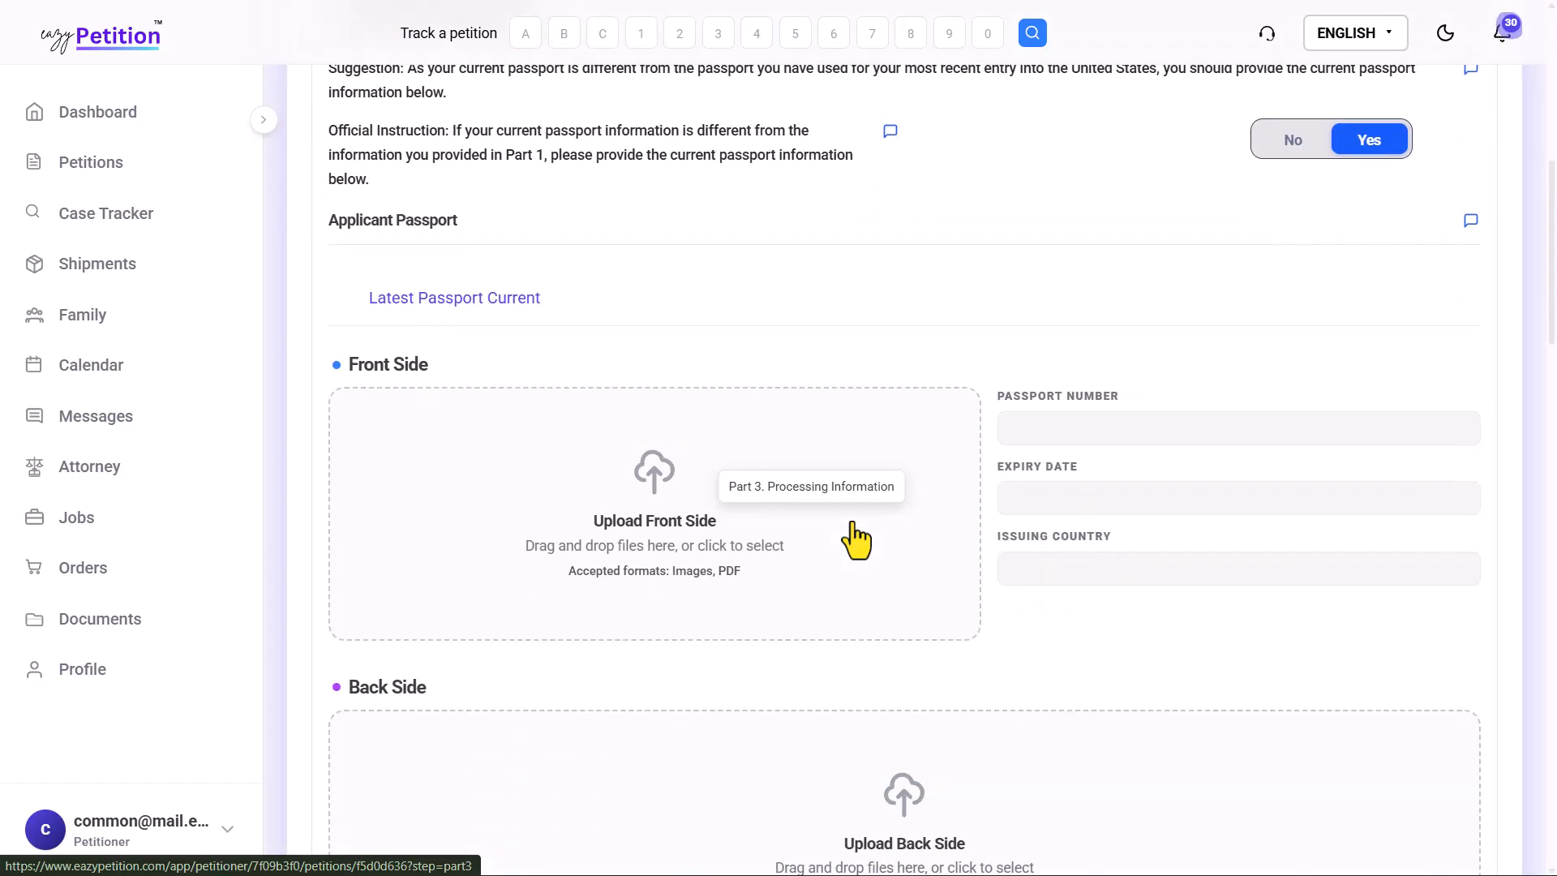
left_click(765, 497)
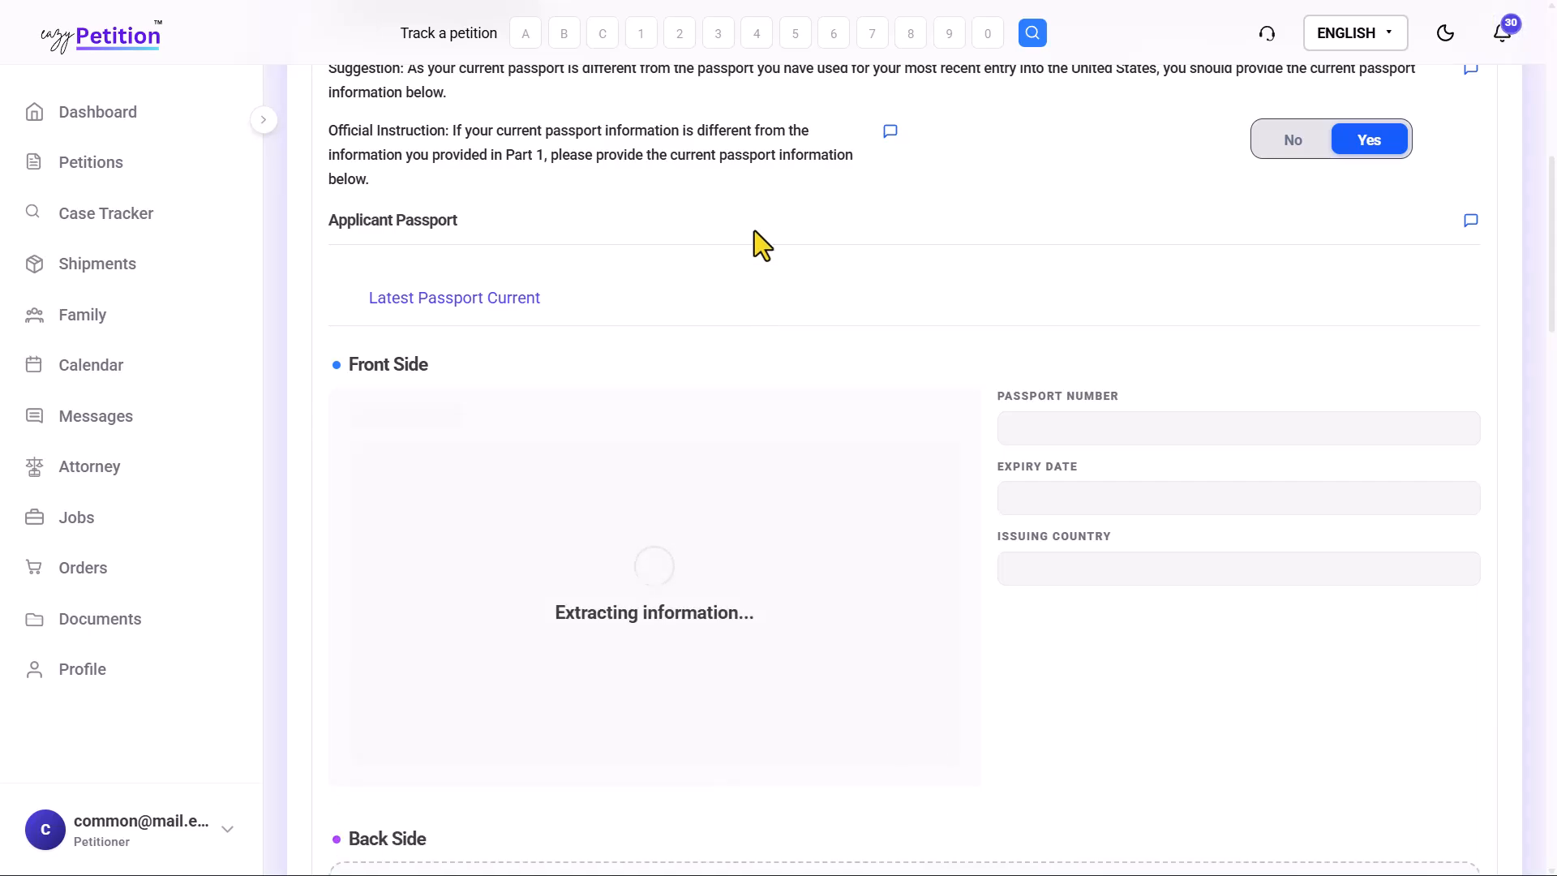
- Check the passport details extracted from the uploaded document and look over the physical address abroad fields
scroll(996, 451, "down", 2)
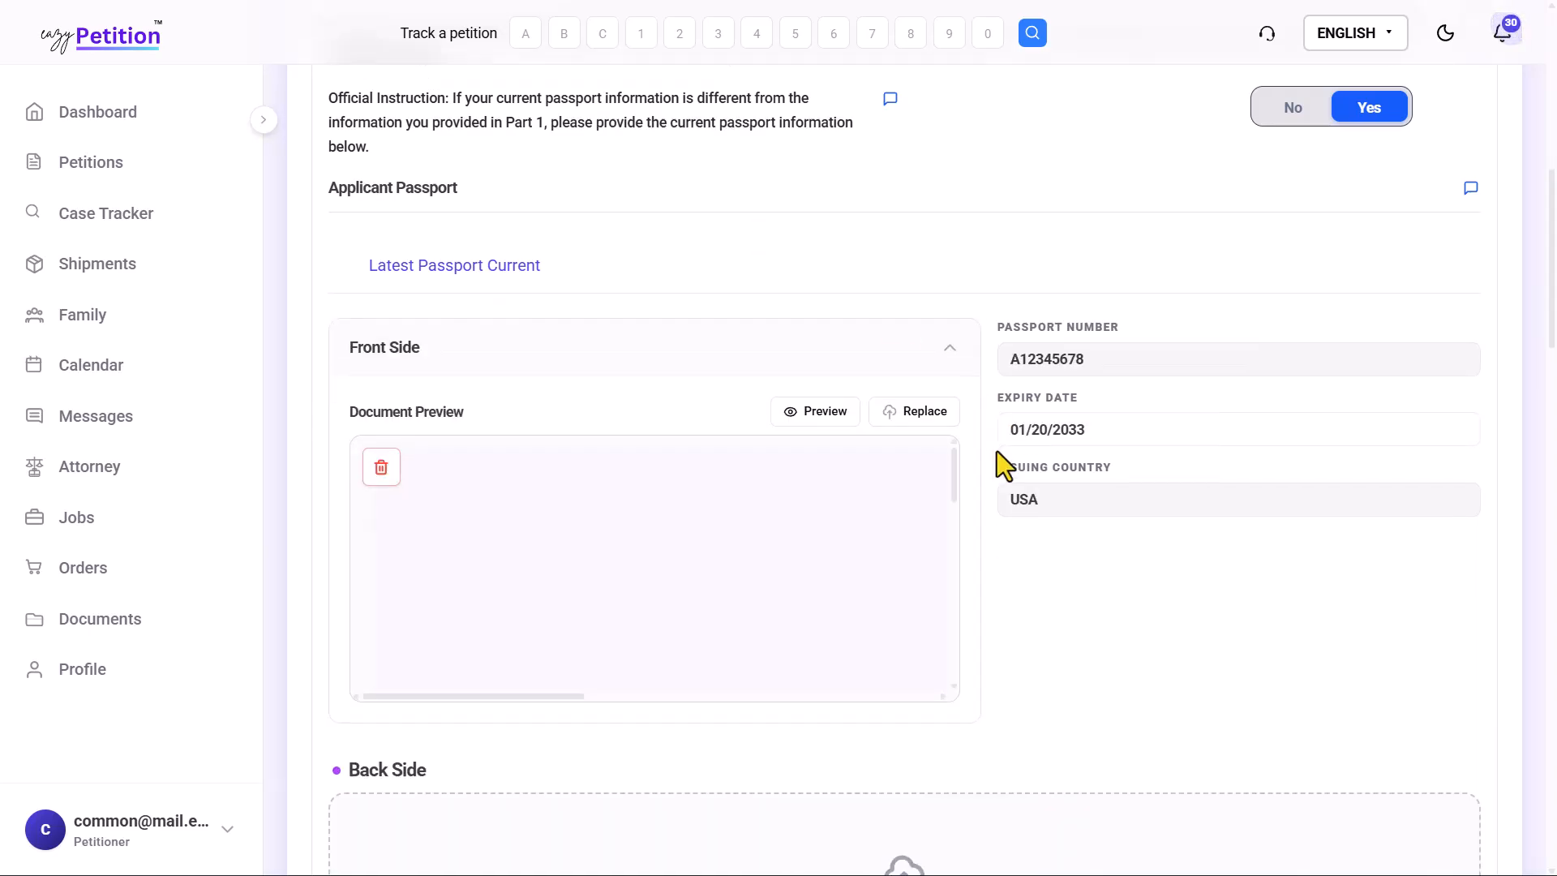
scroll(996, 451, "down", 2)
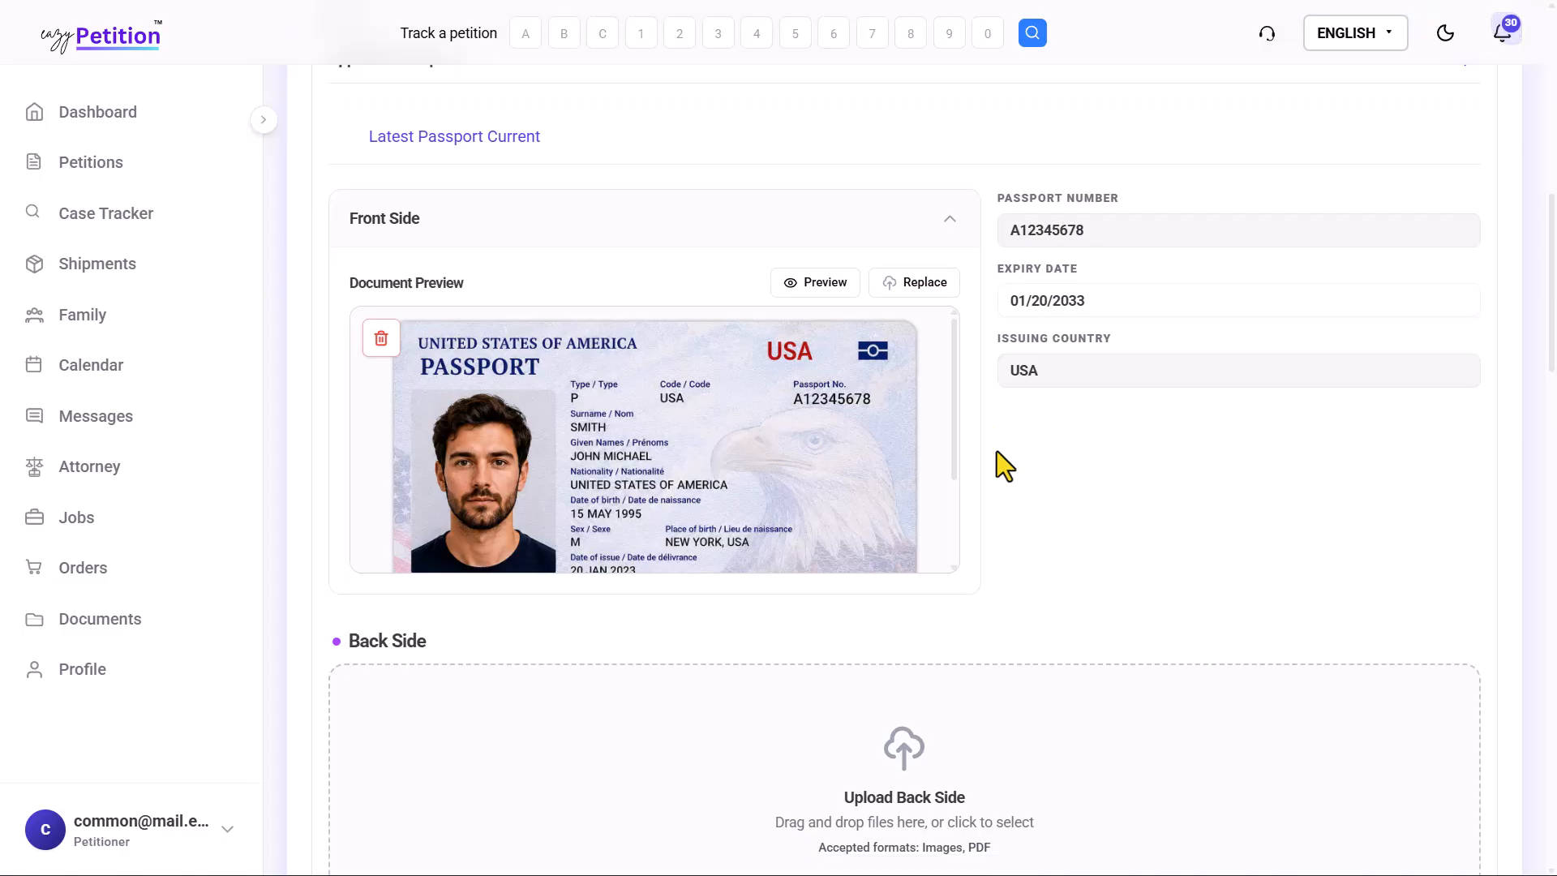
scroll(996, 451, "down", 3)
scroll(996, 451, "down", 4)
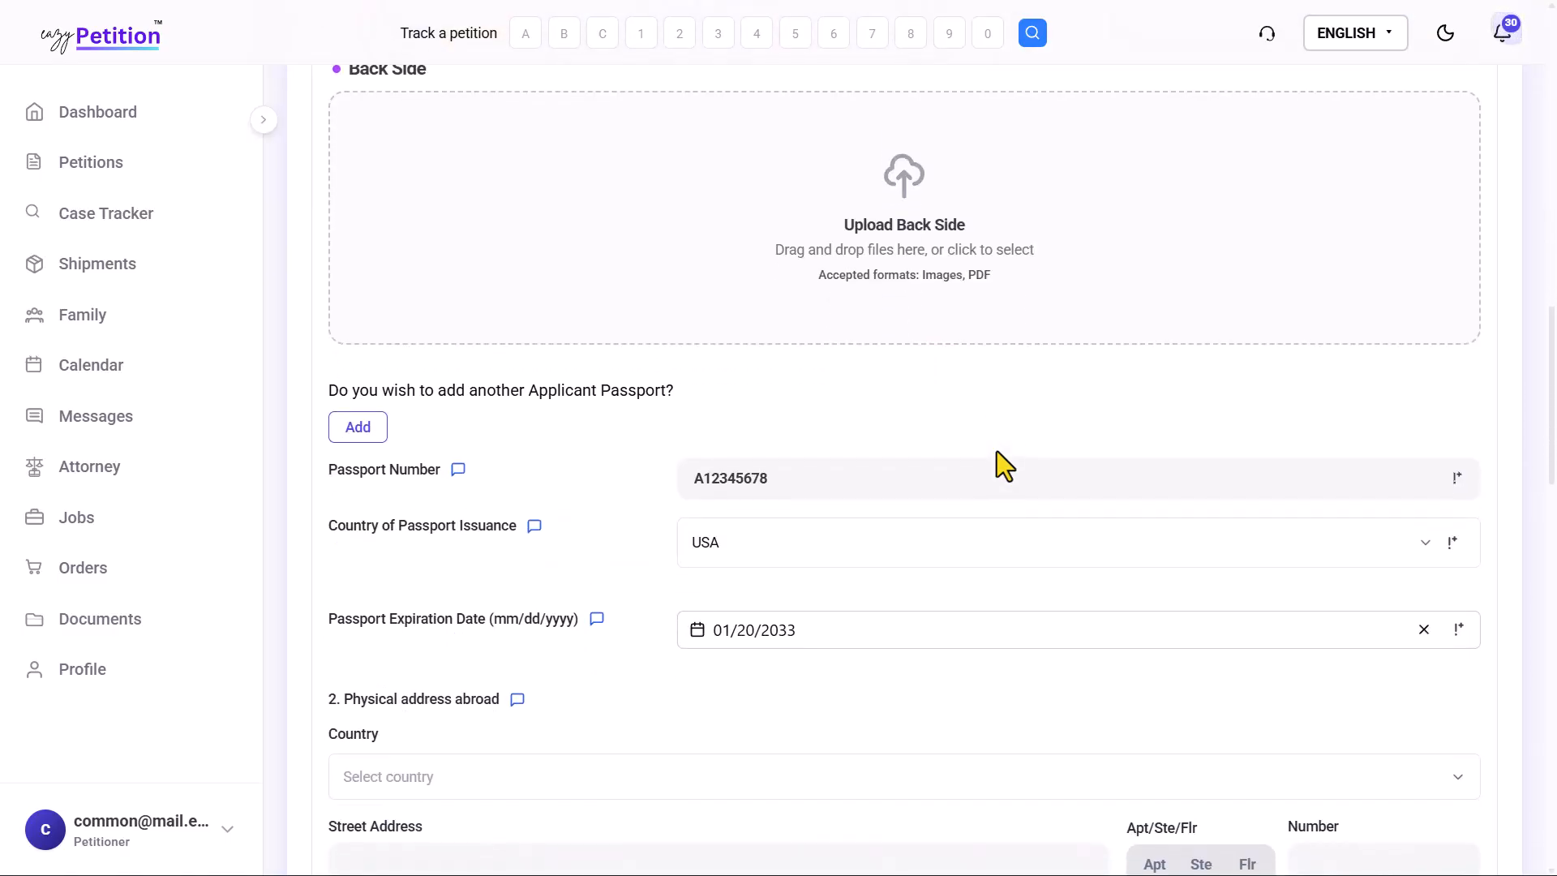
scroll(996, 450, "down", 4)
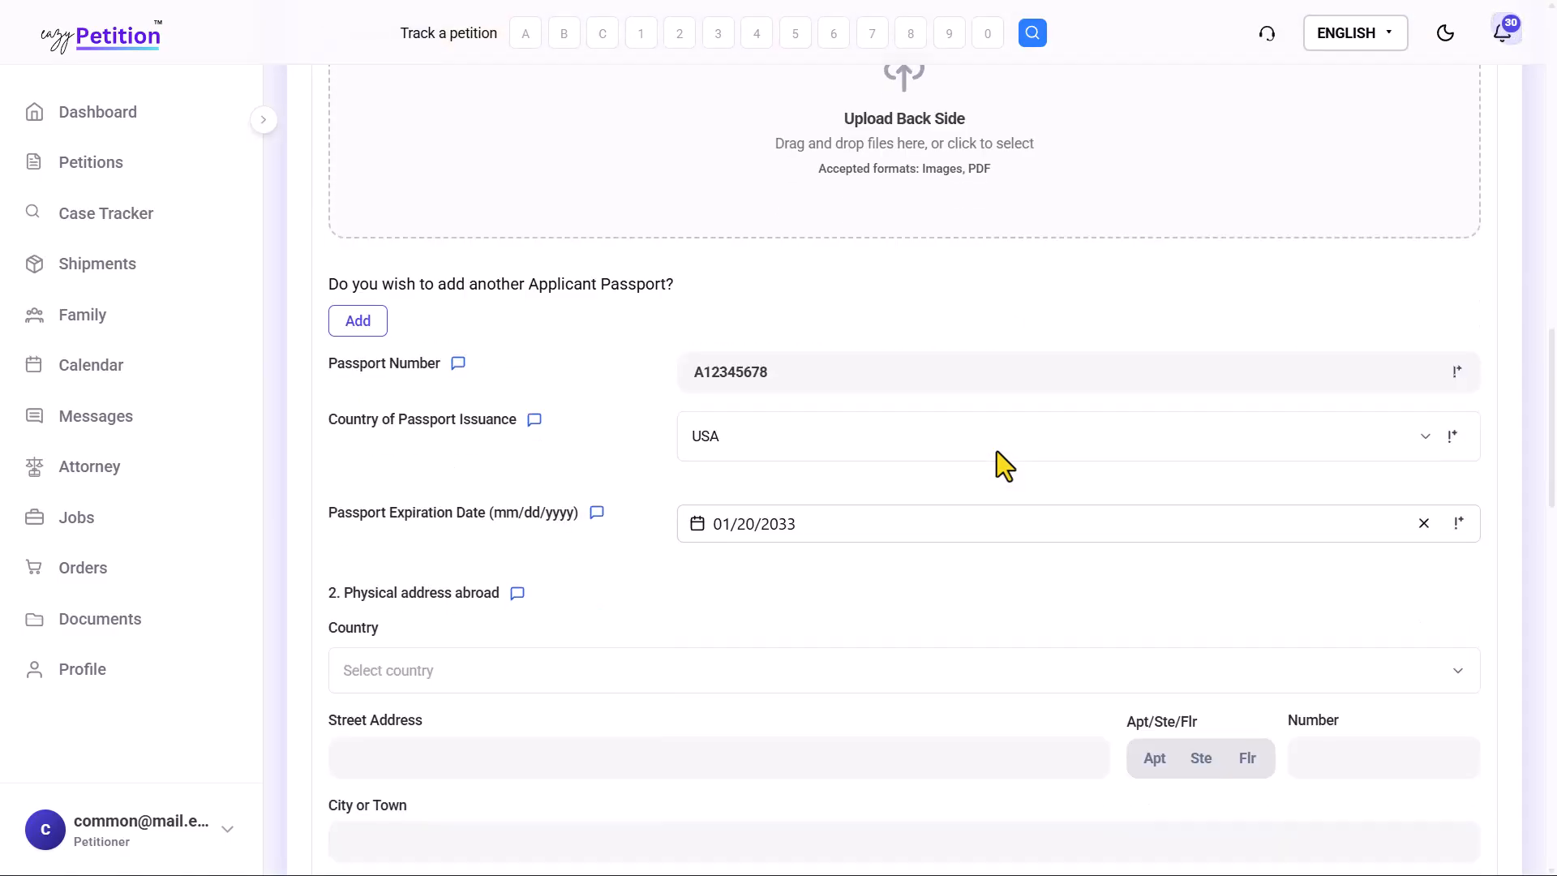
scroll(996, 450, "down", 2)
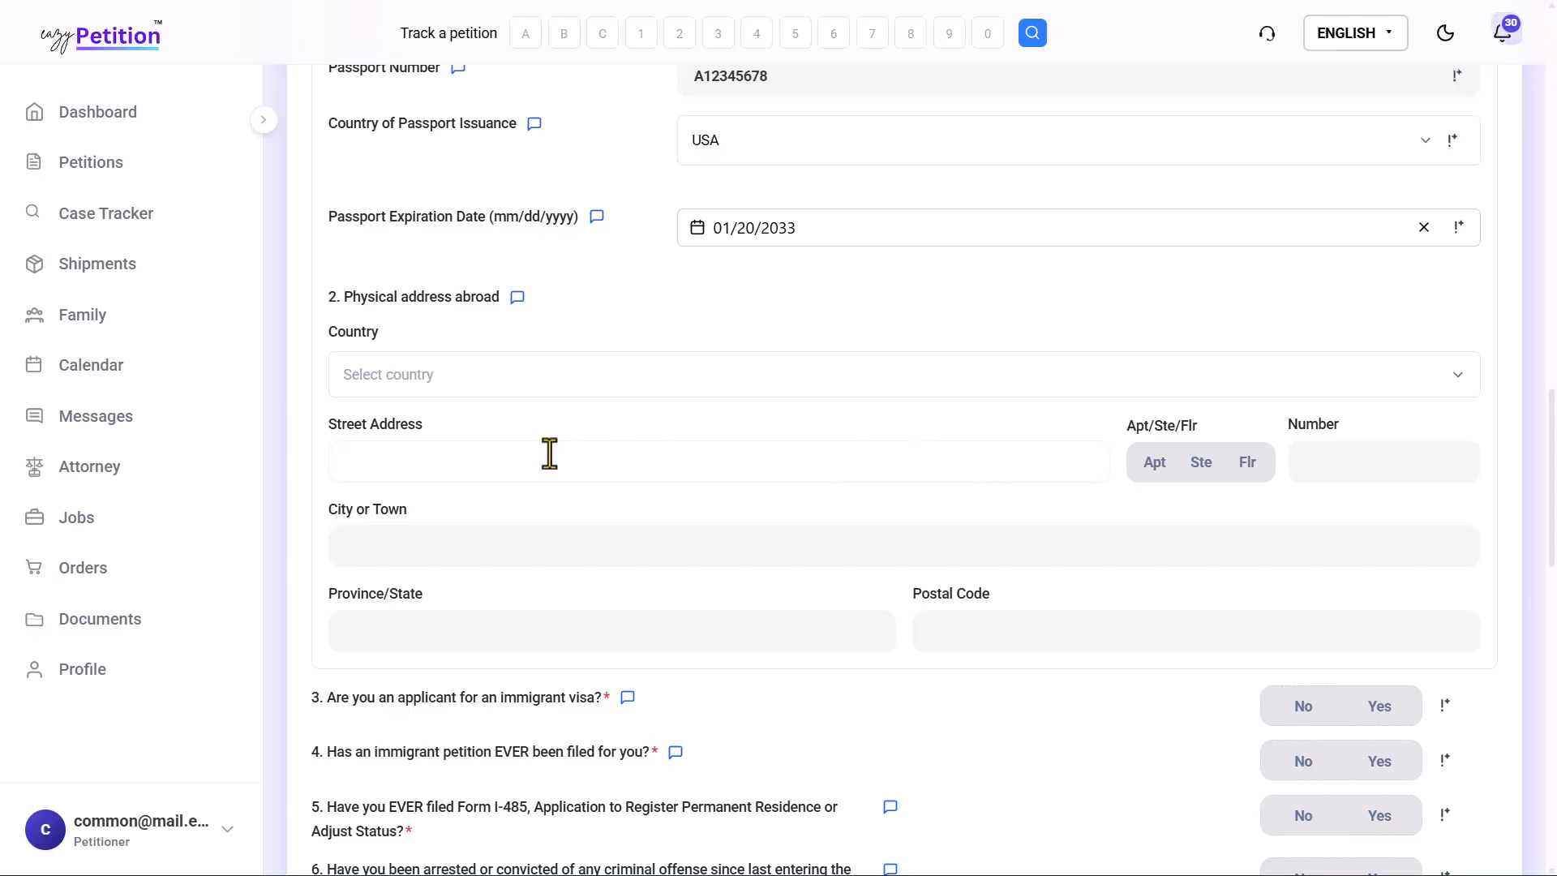
scroll(550, 452, "down", 2)
scroll(550, 452, "down", 2)
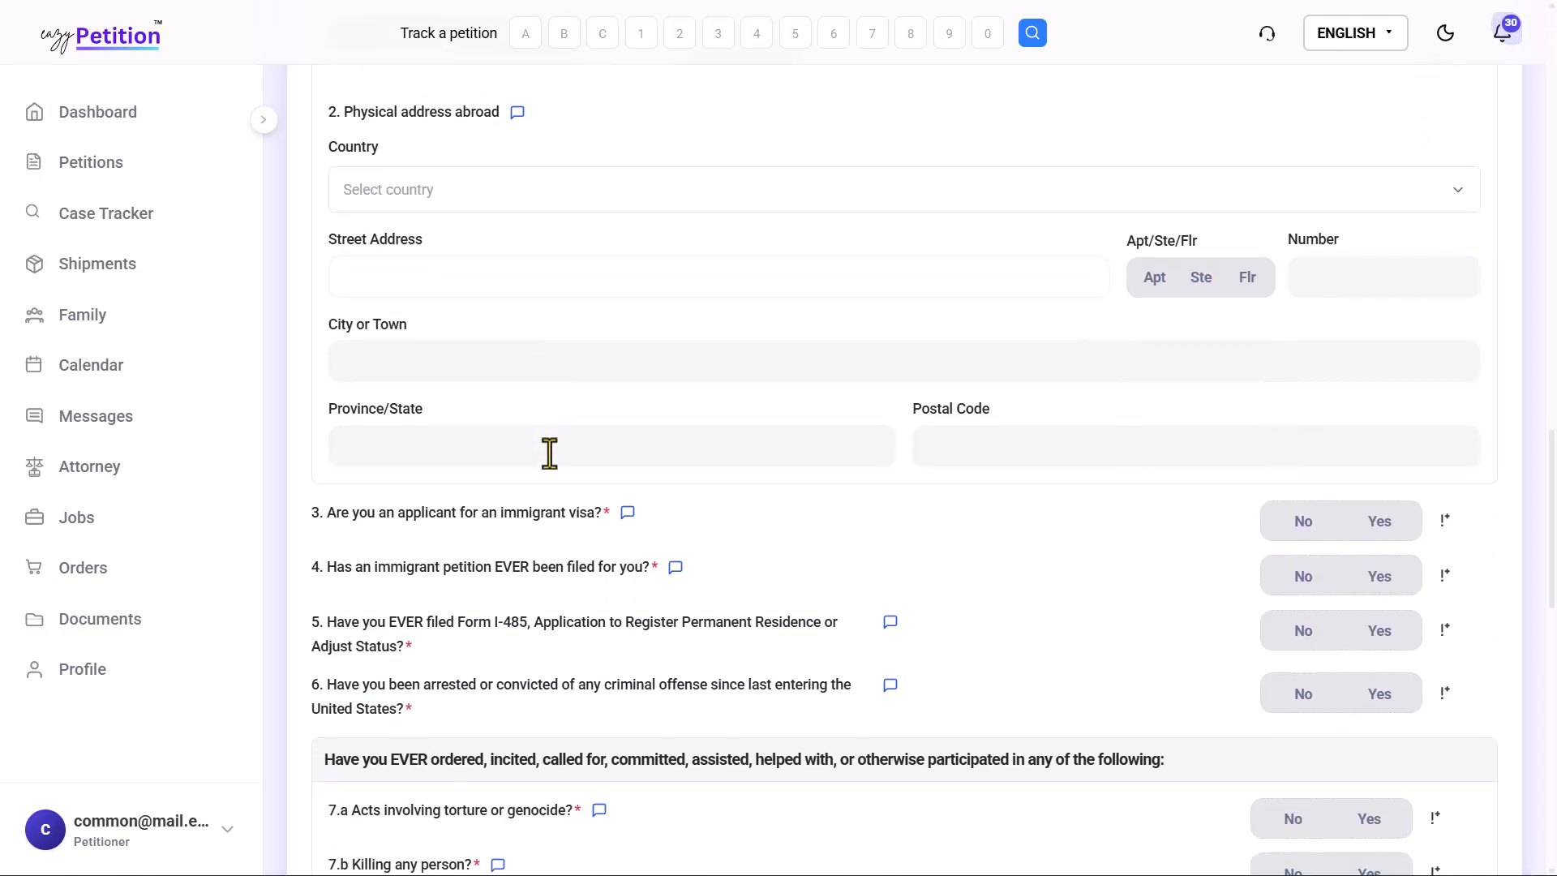
- Read Part 4 questions 3 to 6 on the immigrant visa, prior immigrant petition, Form I-485 and criminal offenses
scroll(550, 452, "down", 1)
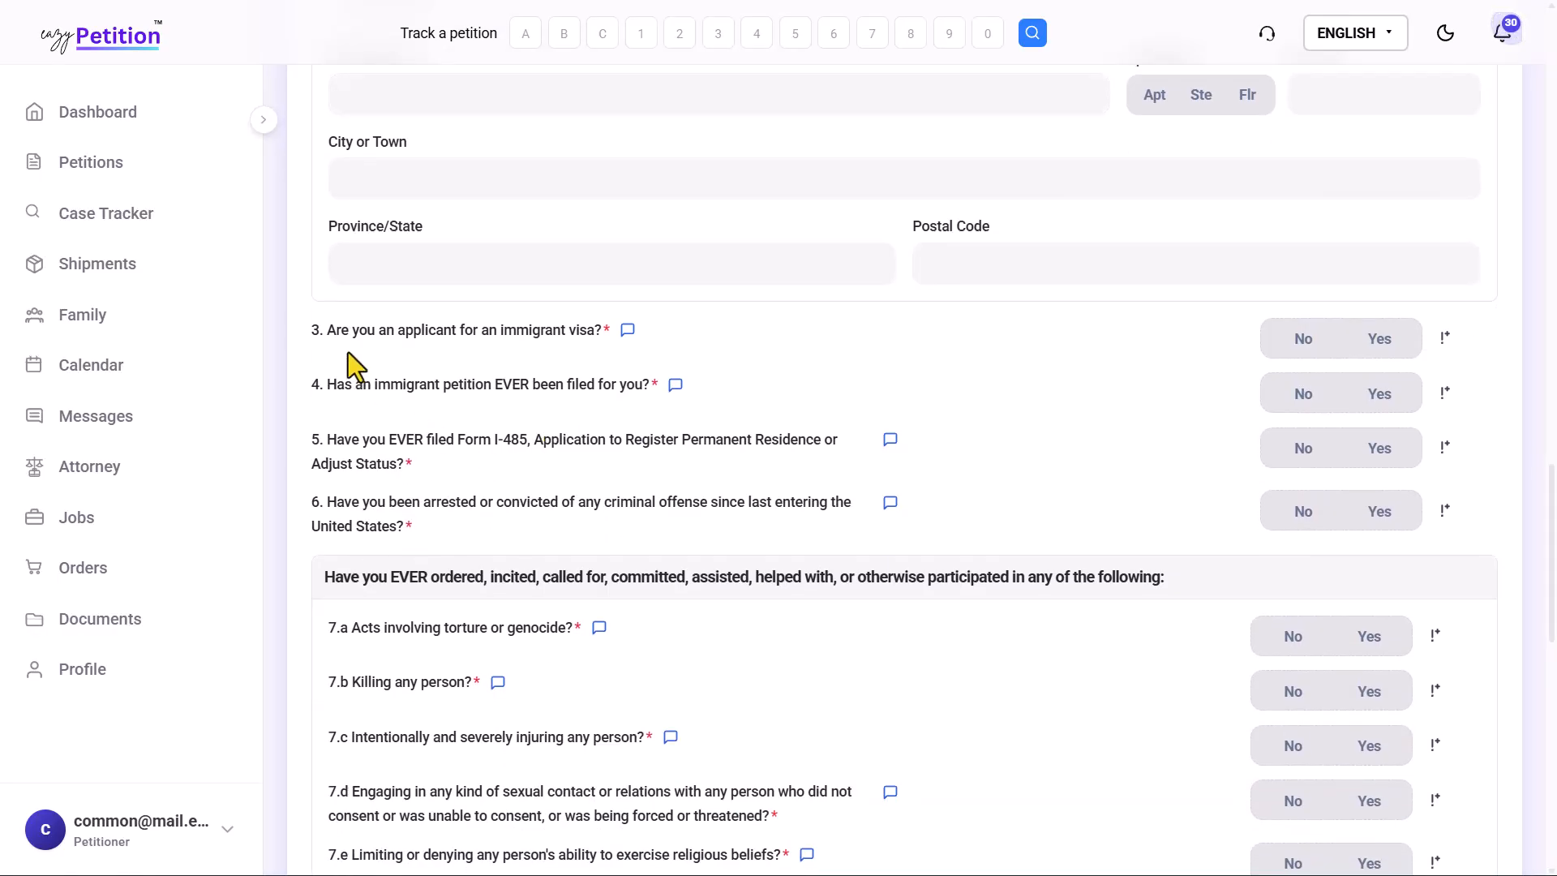
left_click_drag(342, 332, 545, 489)
left_click(546, 490)
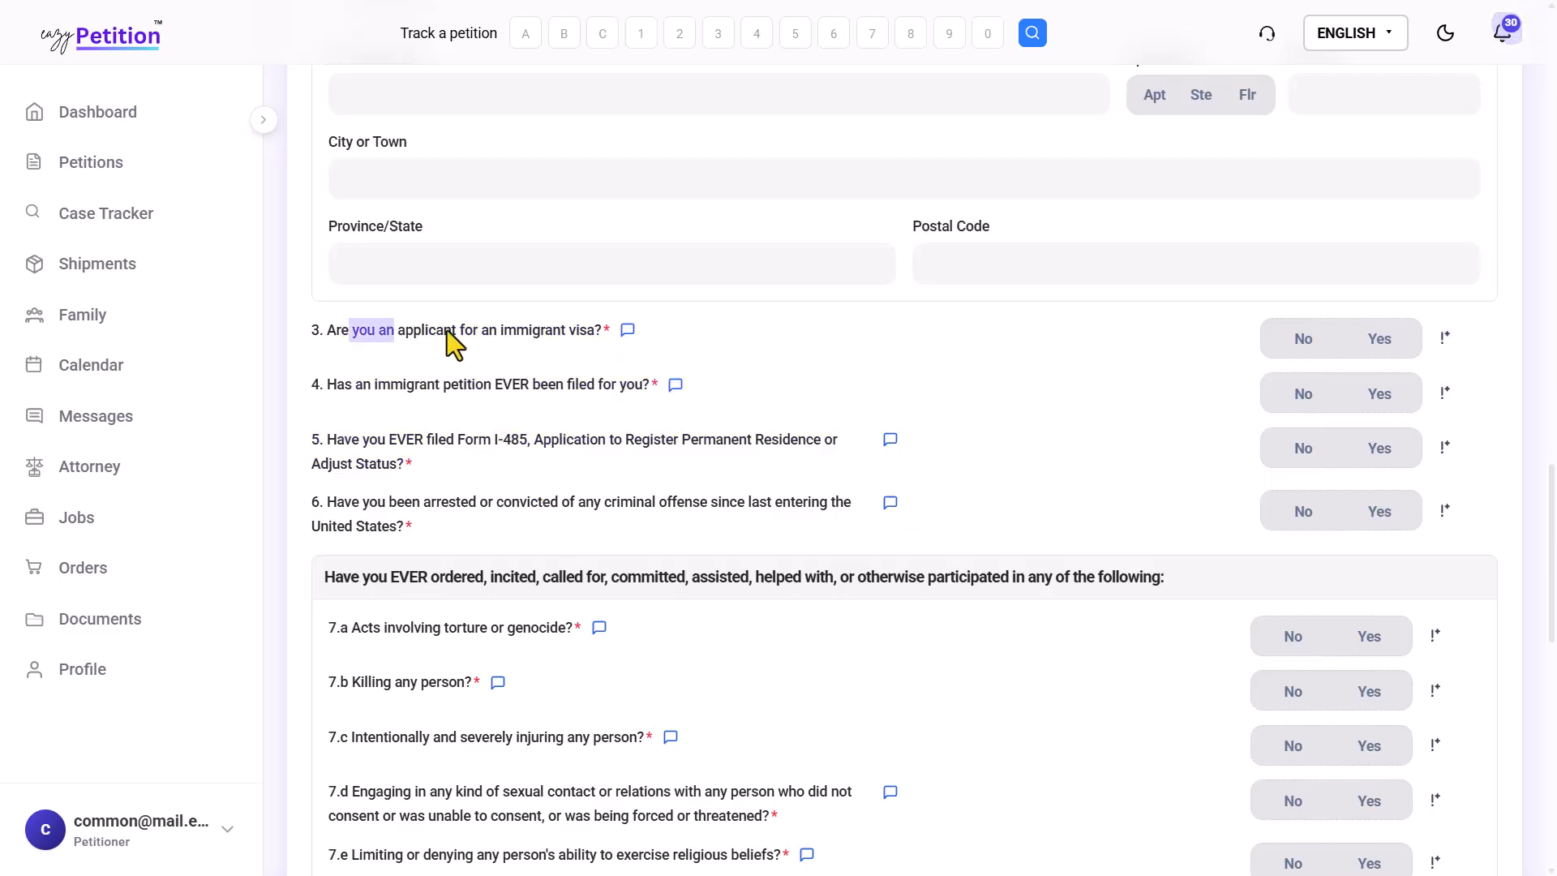
left_click(582, 329)
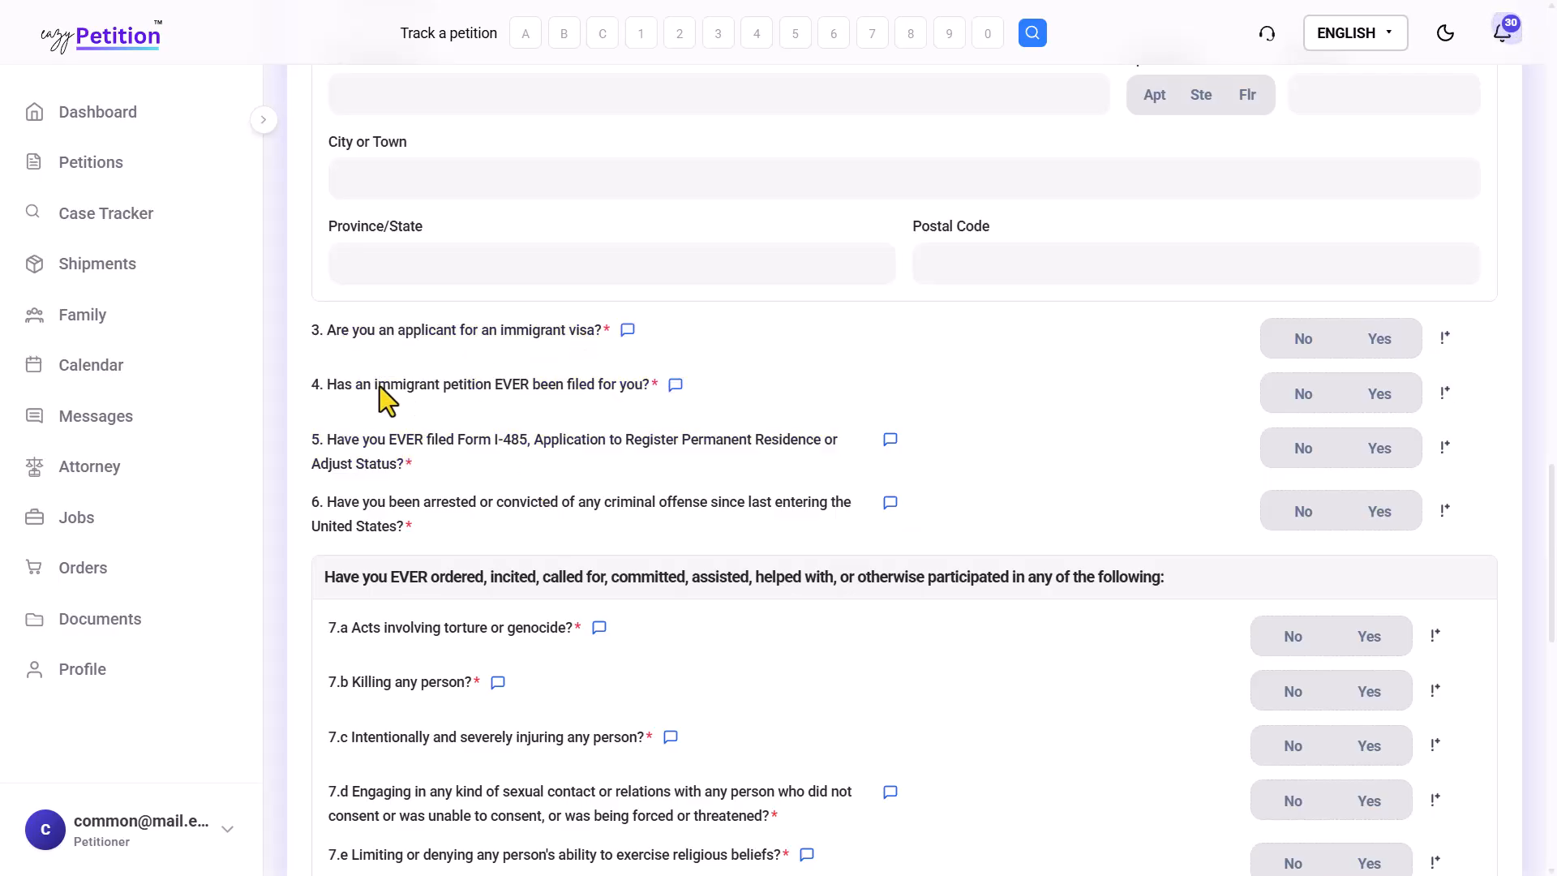
left_click_drag(337, 386, 550, 386)
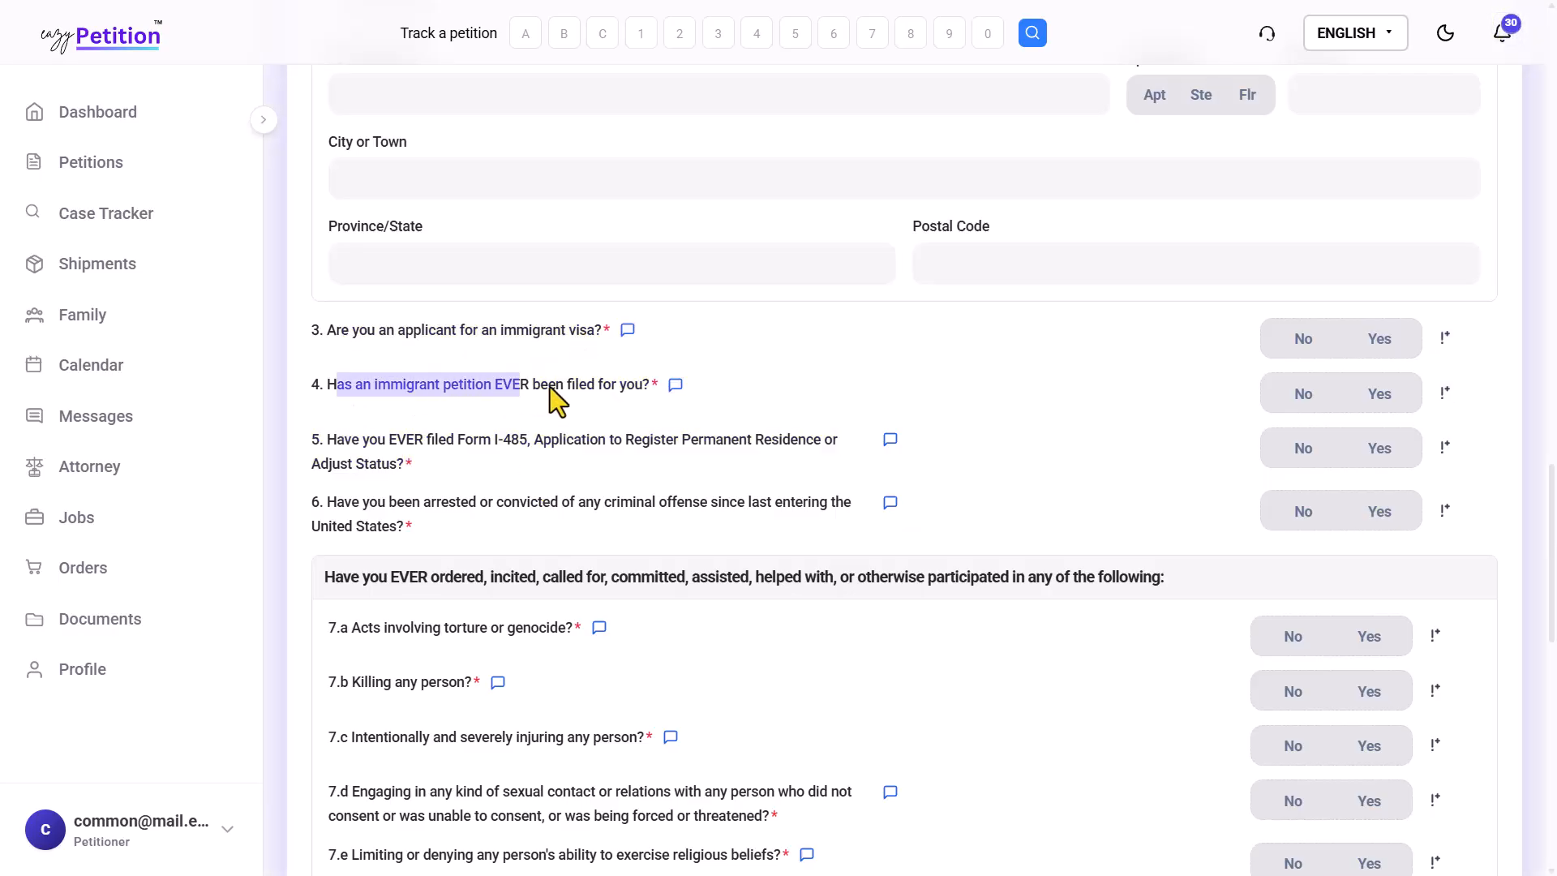
left_click(627, 391)
scroll(647, 693, "down", 3)
scroll(648, 693, "down", 2)
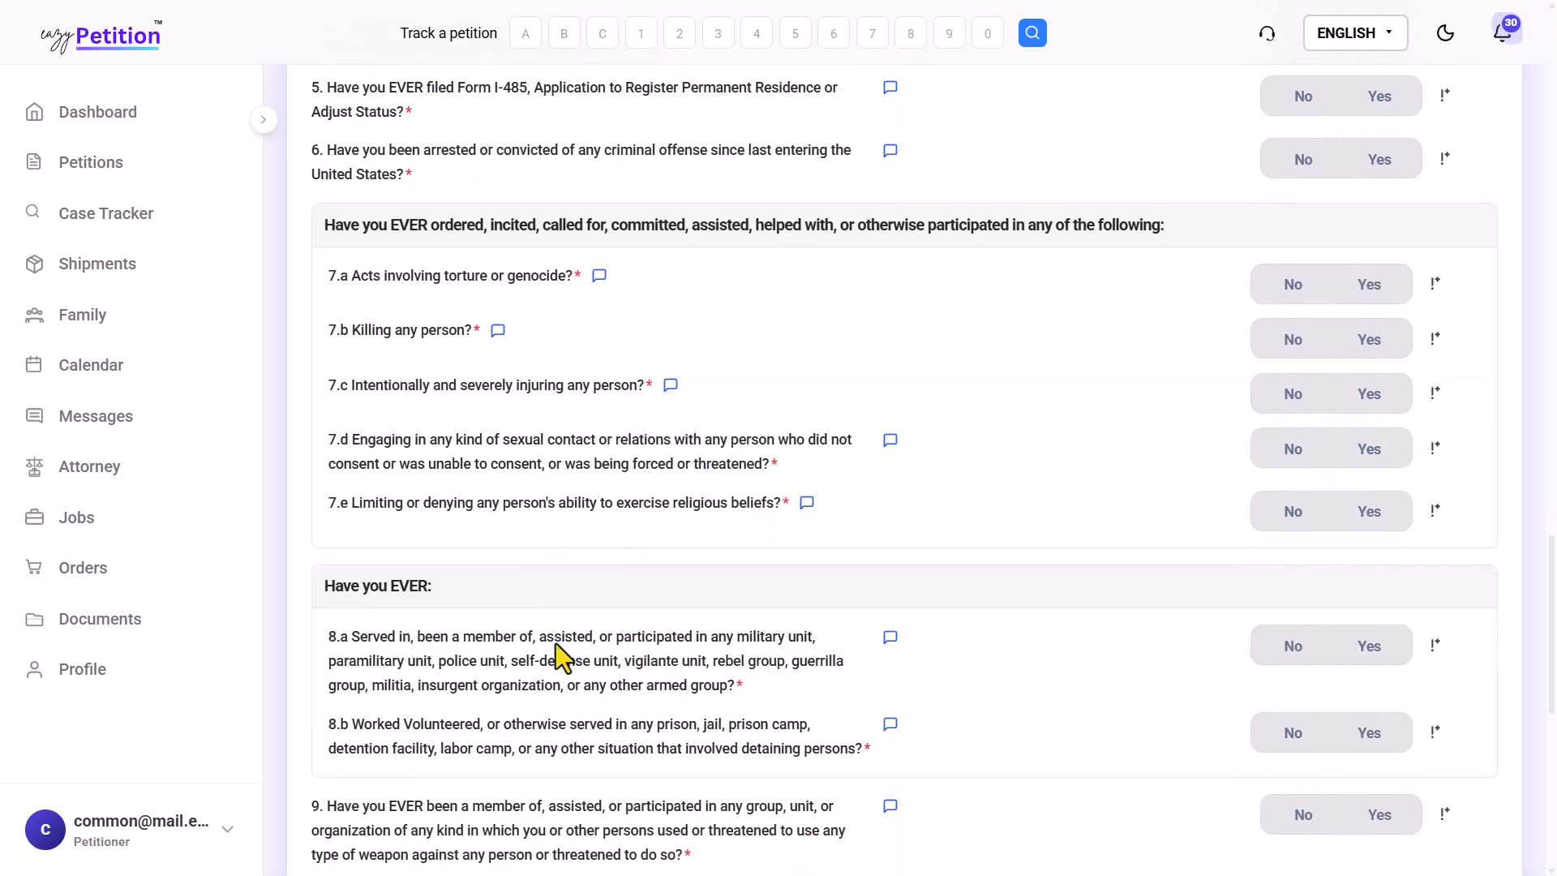
- Read Part 4 questions 7 to 15 on harmful acts, armed groups, weapons, status violations, removal, employment and J-1 status
left_click_drag(341, 330, 578, 503)
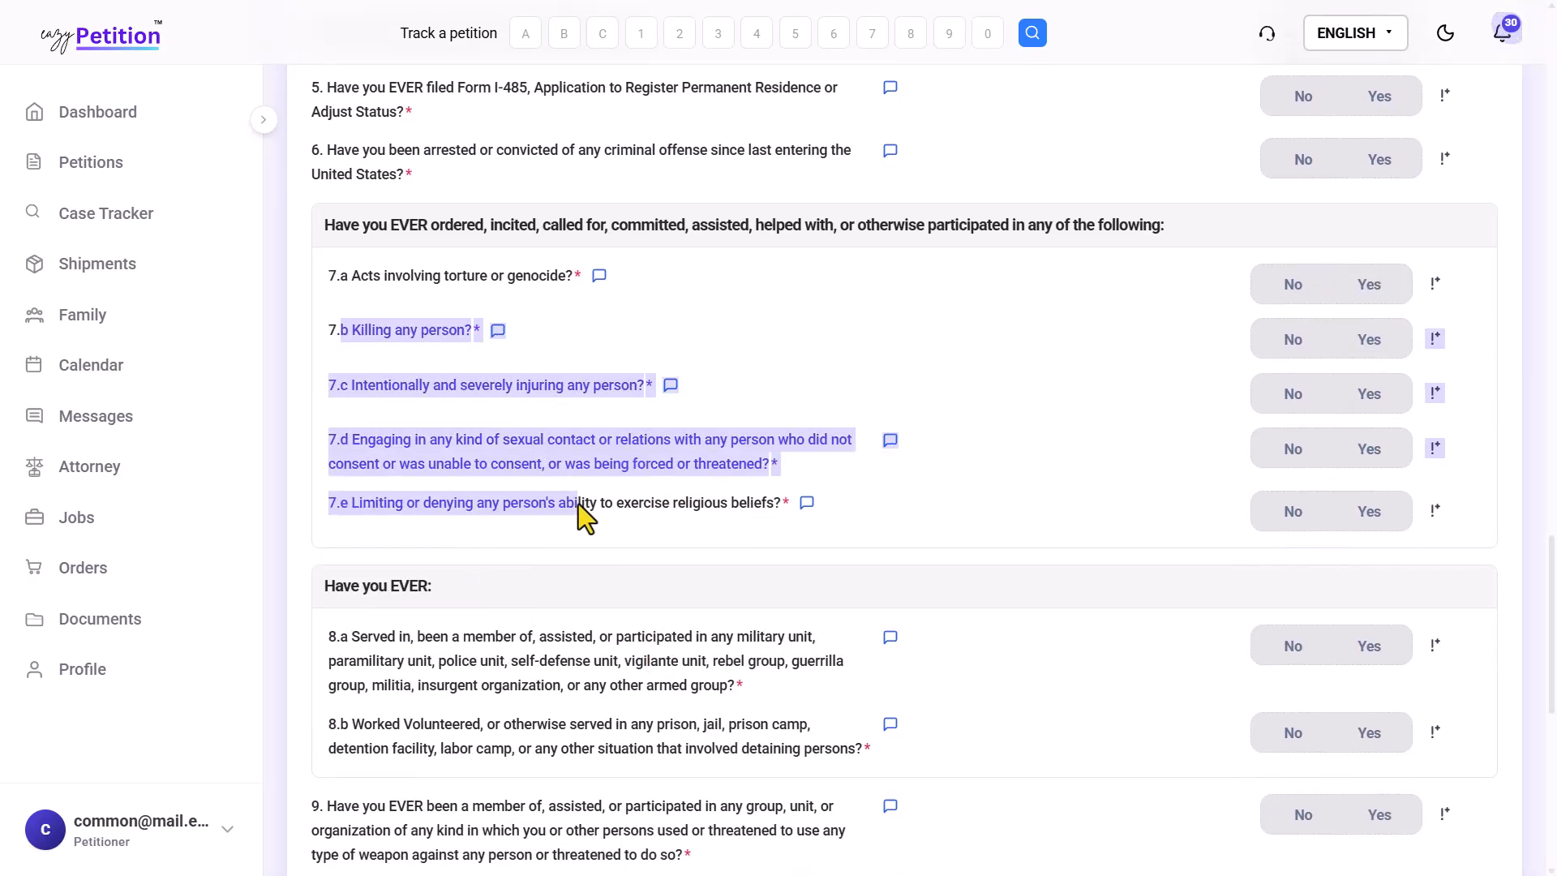
left_click(579, 503)
scroll(578, 504, "down", 4)
scroll(577, 504, "down", 2)
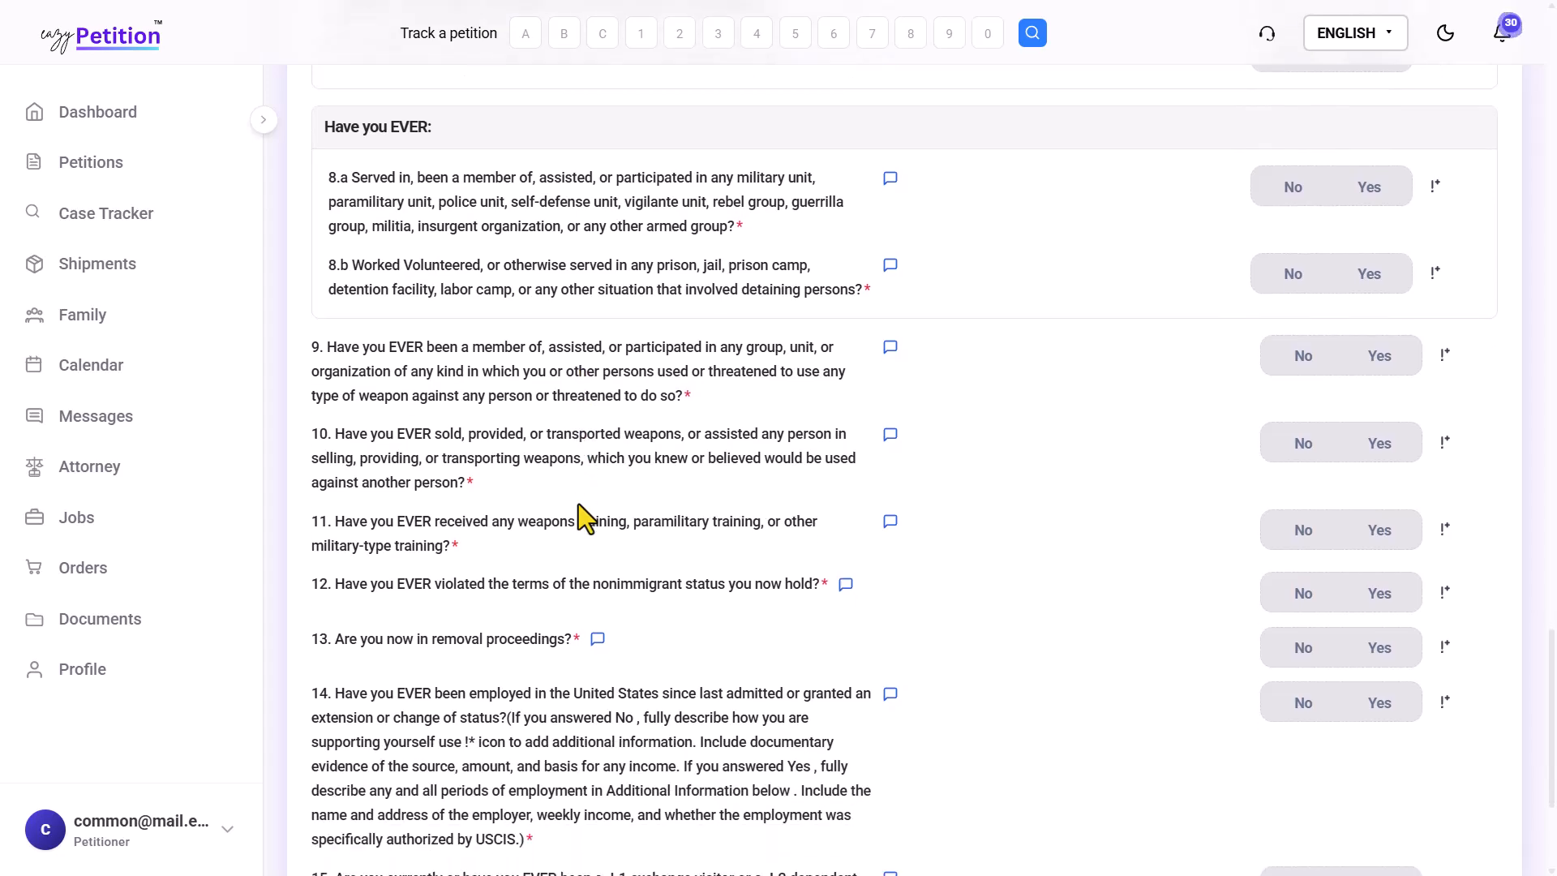
scroll(577, 504, "down", 4)
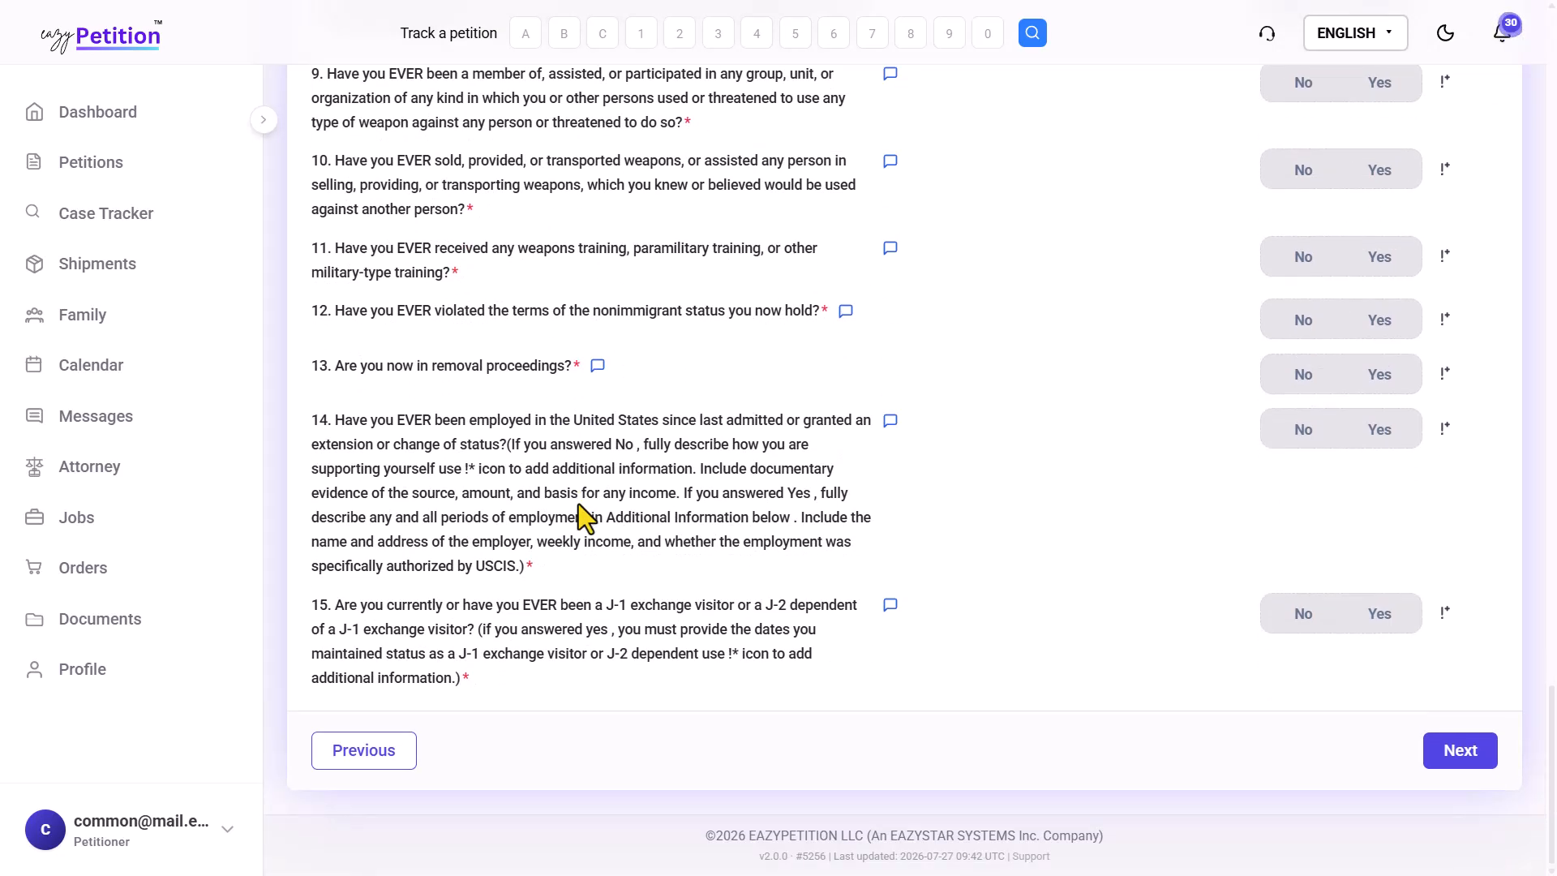
scroll(578, 504, "up", 10)
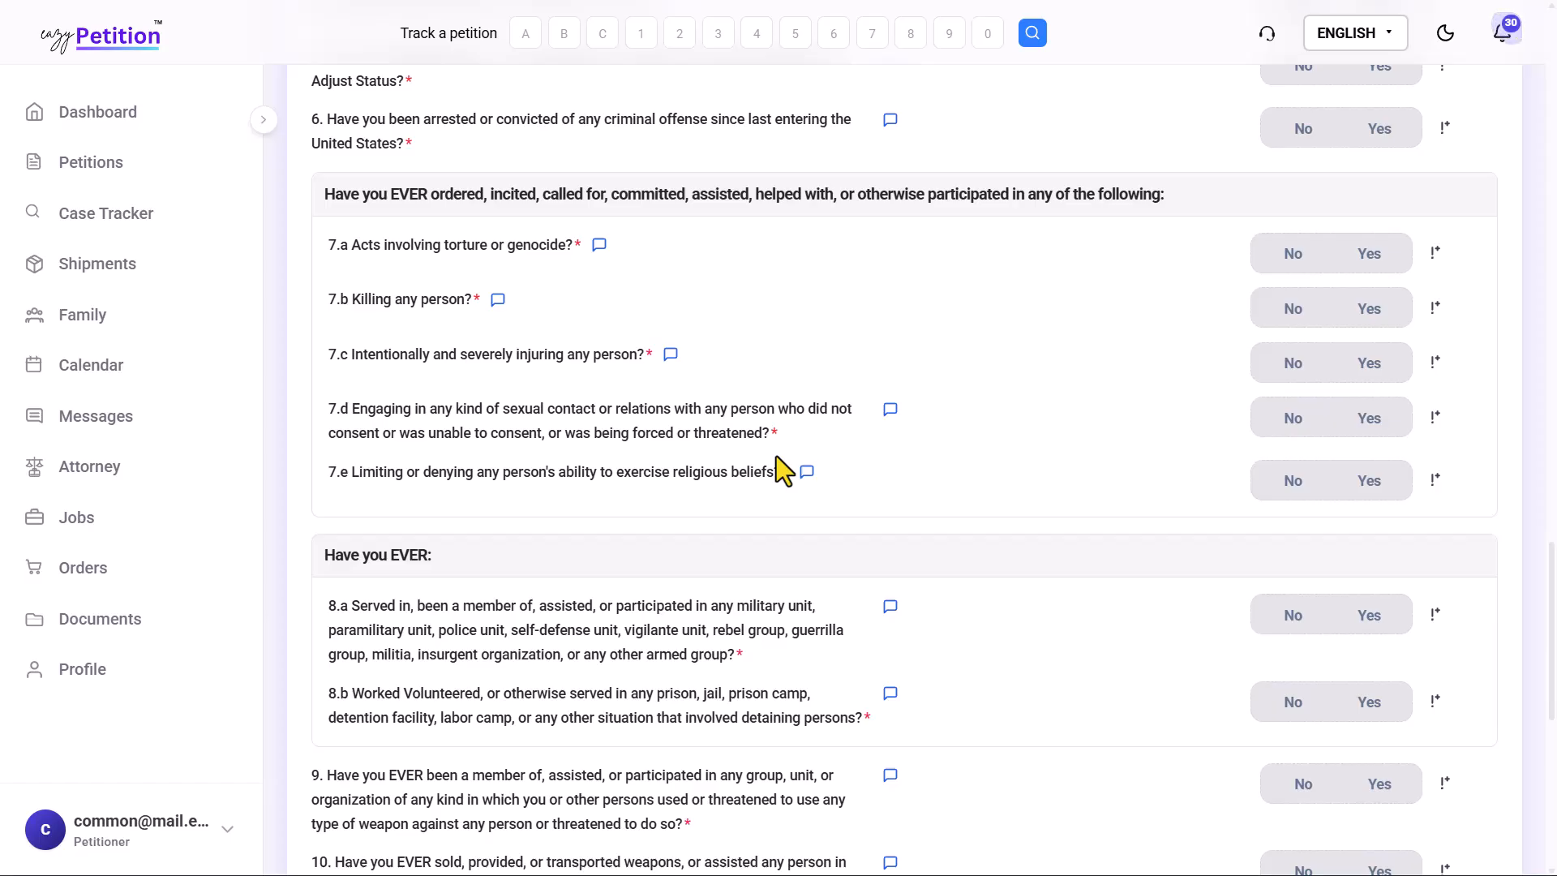
scroll(776, 457, "down", 10)
scroll(776, 457, "up", 14)
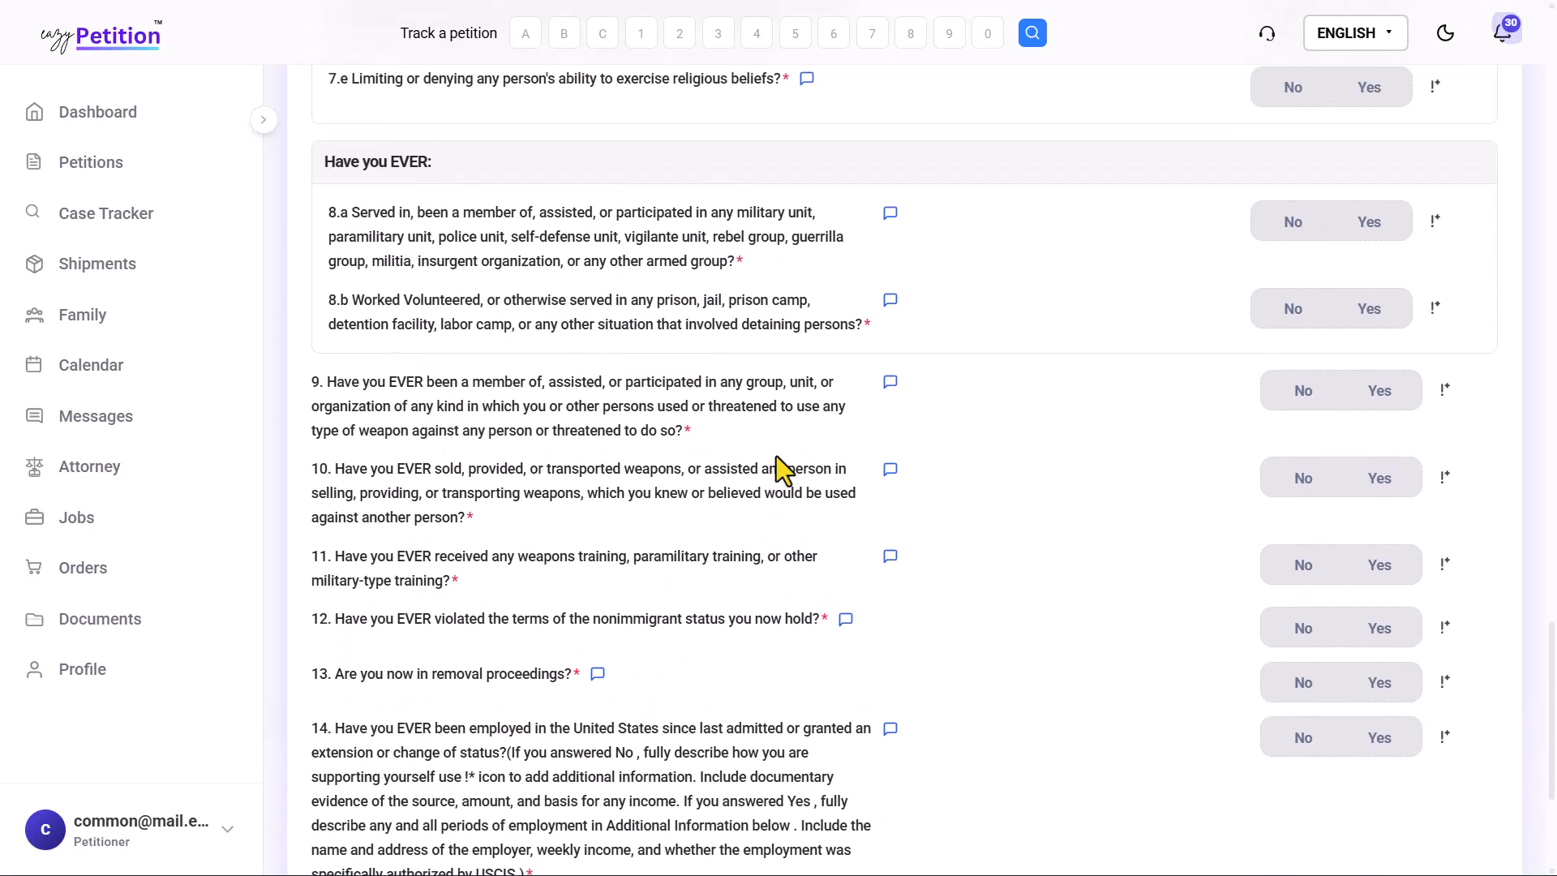
- Open Part 5, Applicant's Contact Information, and look over the telephone, email address and date of signature fields
scroll(776, 455, "up", 15)
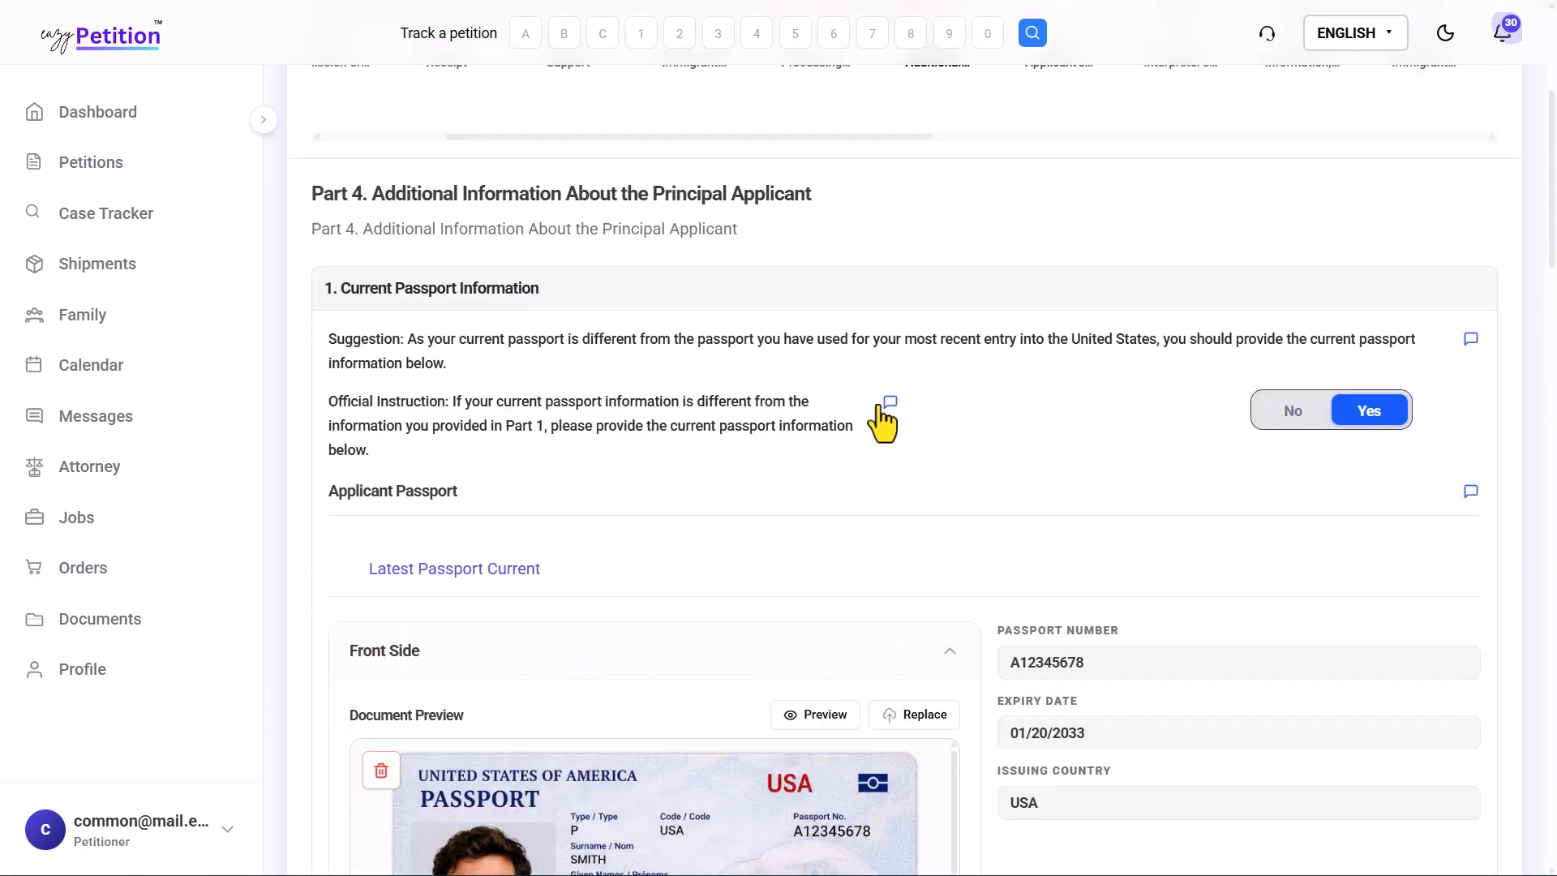
left_click(1054, 405)
scroll(724, 631, "down", 3)
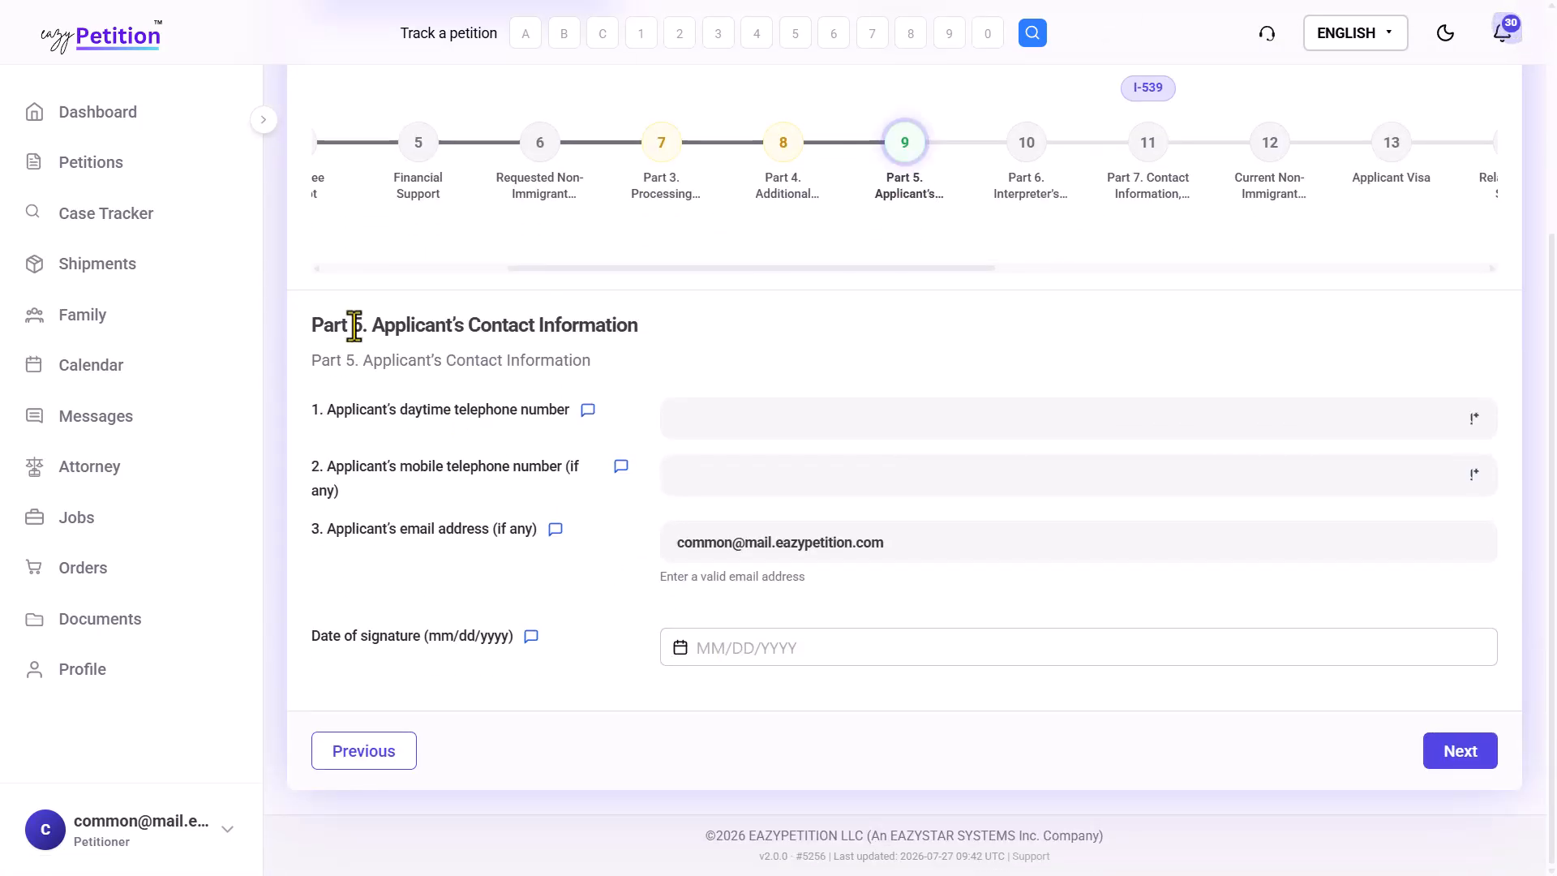
left_click_drag(365, 325, 568, 326)
left_click(629, 288)
left_click_drag(337, 525, 490, 511)
left_click(490, 510)
- Leave Part 5 and open Part 6, Interpreter's Contact Information, Certification
scroll(635, 525, "up", 4)
left_click(1041, 525)
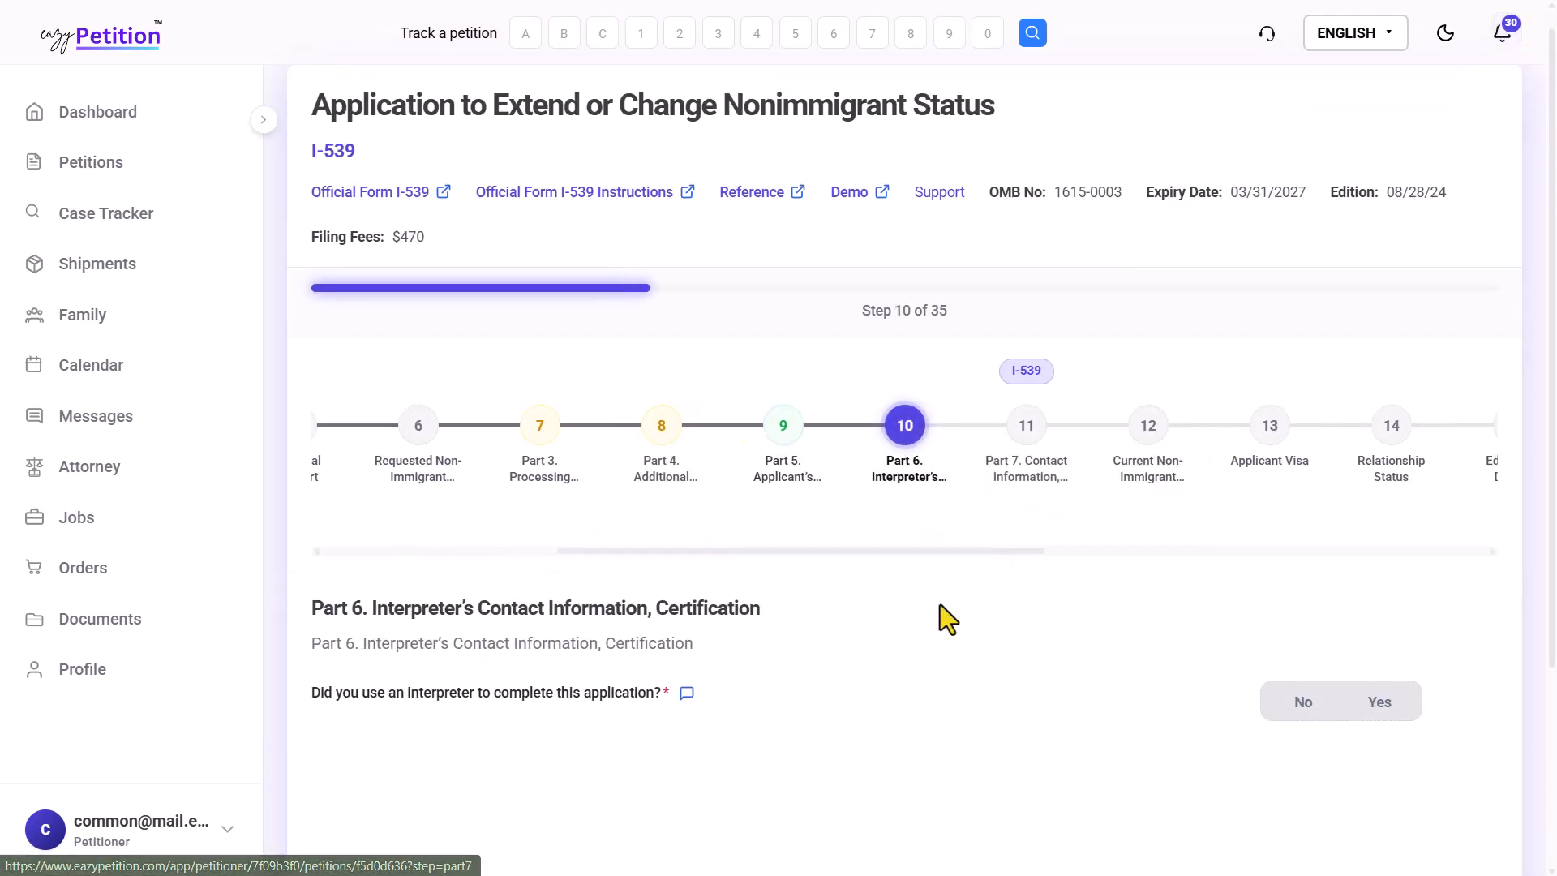
- Answer Yes to using an interpreter in Part 6 and look over the interpreter's name, organization, telephone and email fields
scroll(947, 618, "down", 3)
left_click_drag(369, 341, 714, 330)
left_click(713, 332)
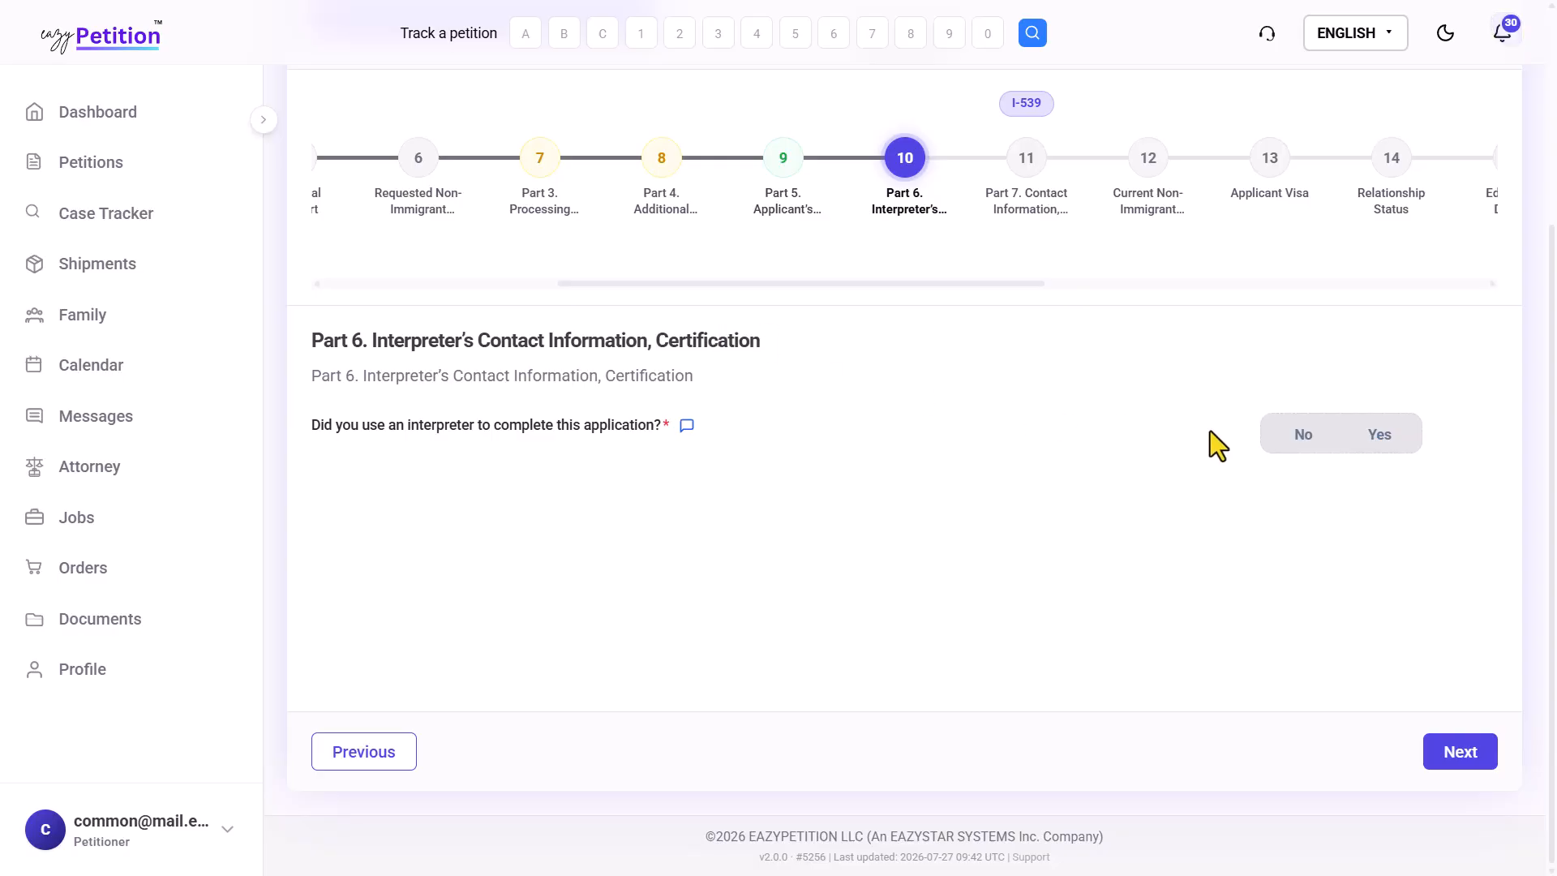
left_click(1353, 444)
scroll(1068, 592, "down", 5)
scroll(1069, 592, "up", 5)
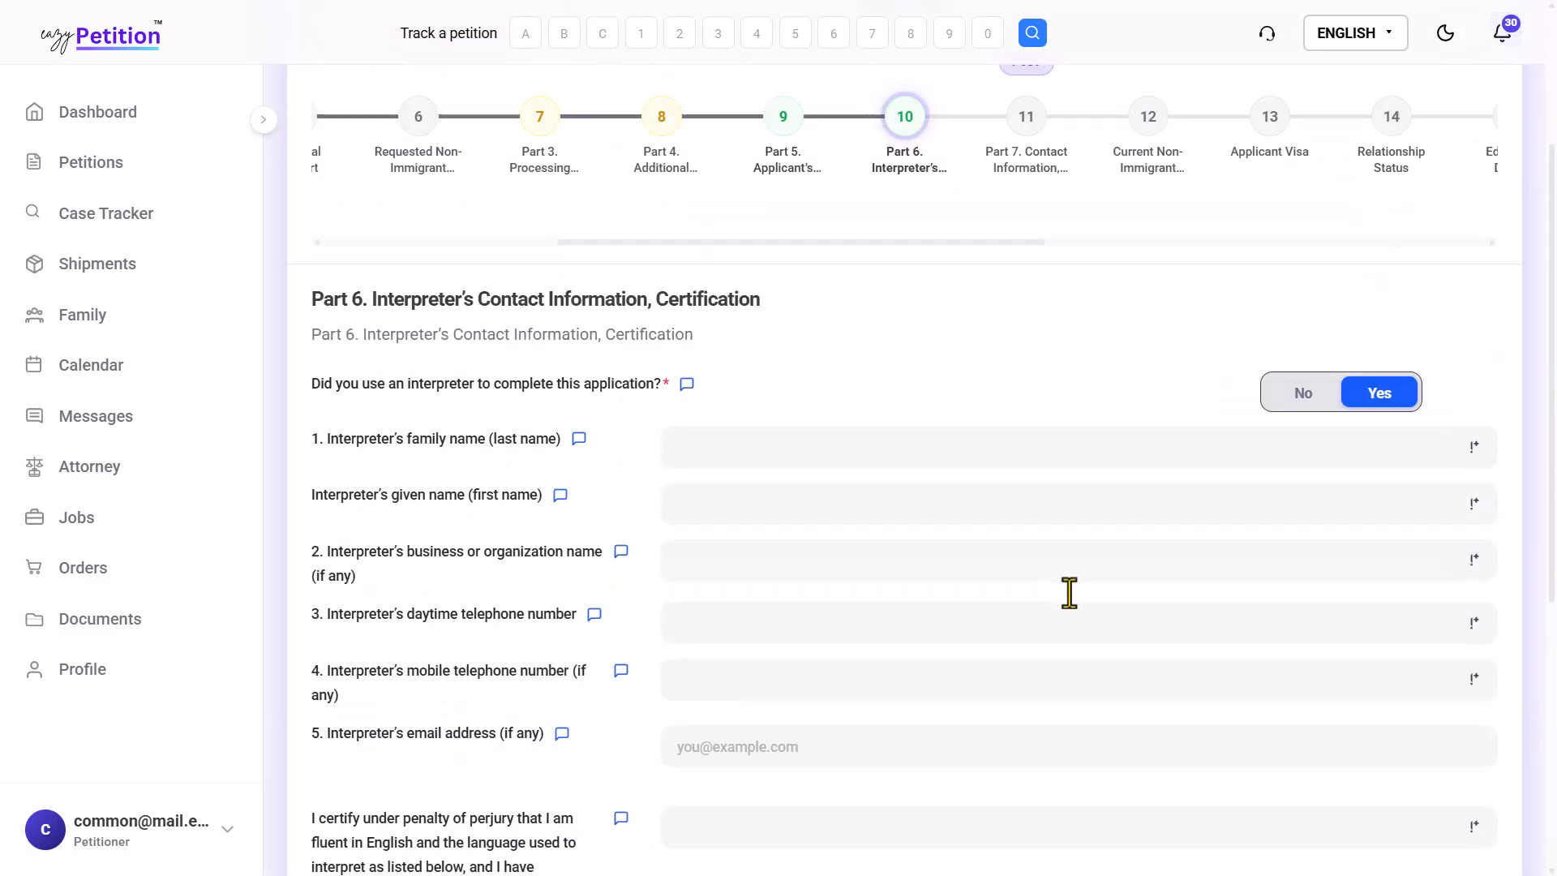
scroll(1069, 592, "up", 4)
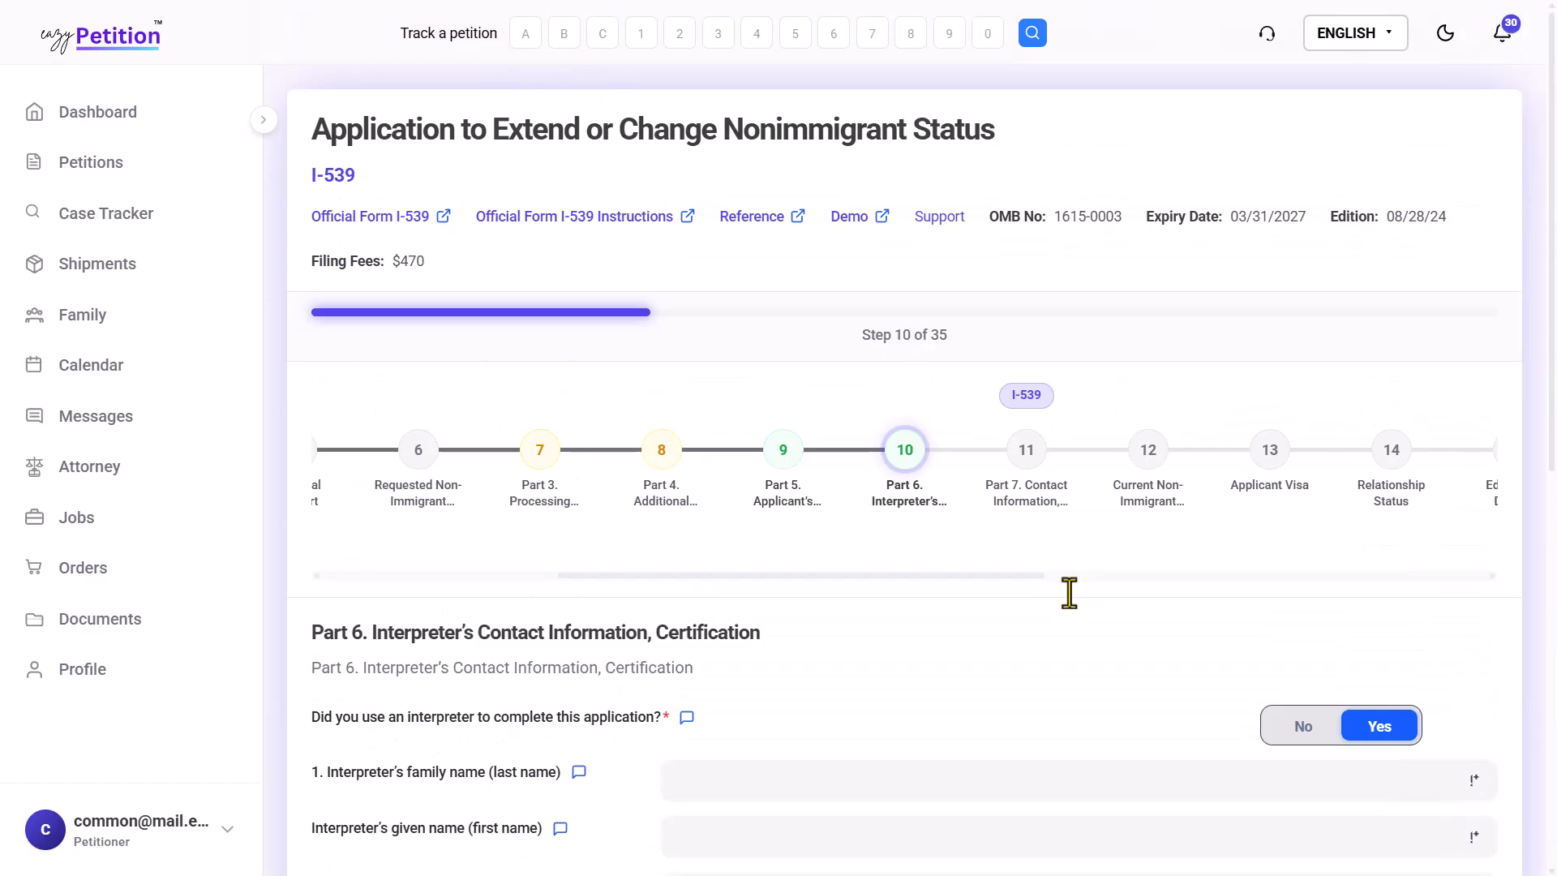
- Open Part 7, answer Yes to using a preparer, and look over the preparer's contact and date of signature fields
left_click(1011, 464)
scroll(862, 616, "down", 3)
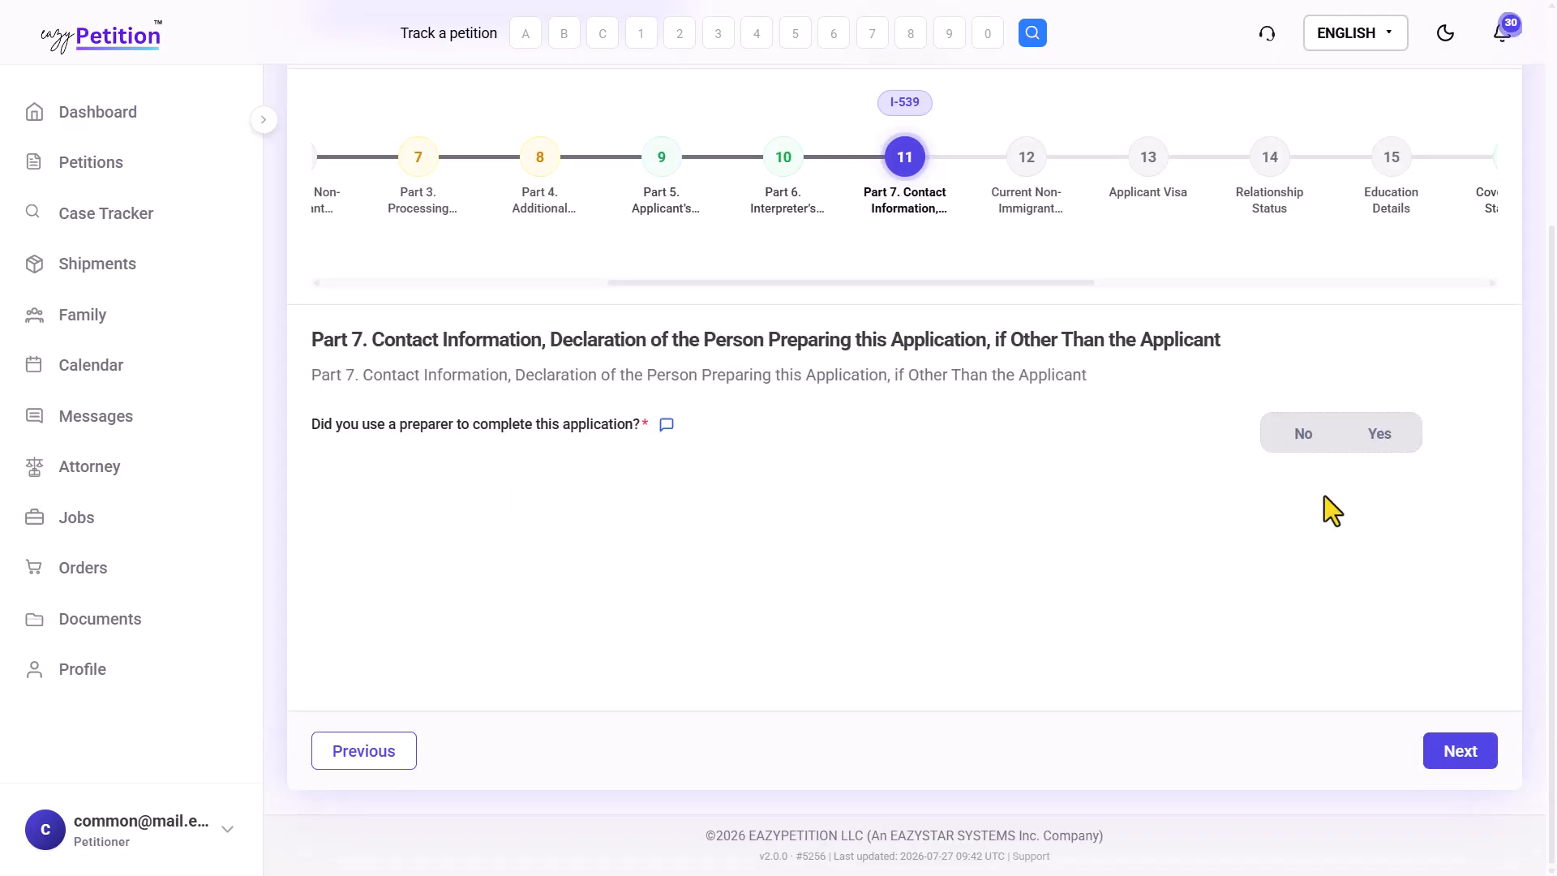
left_click(1387, 444)
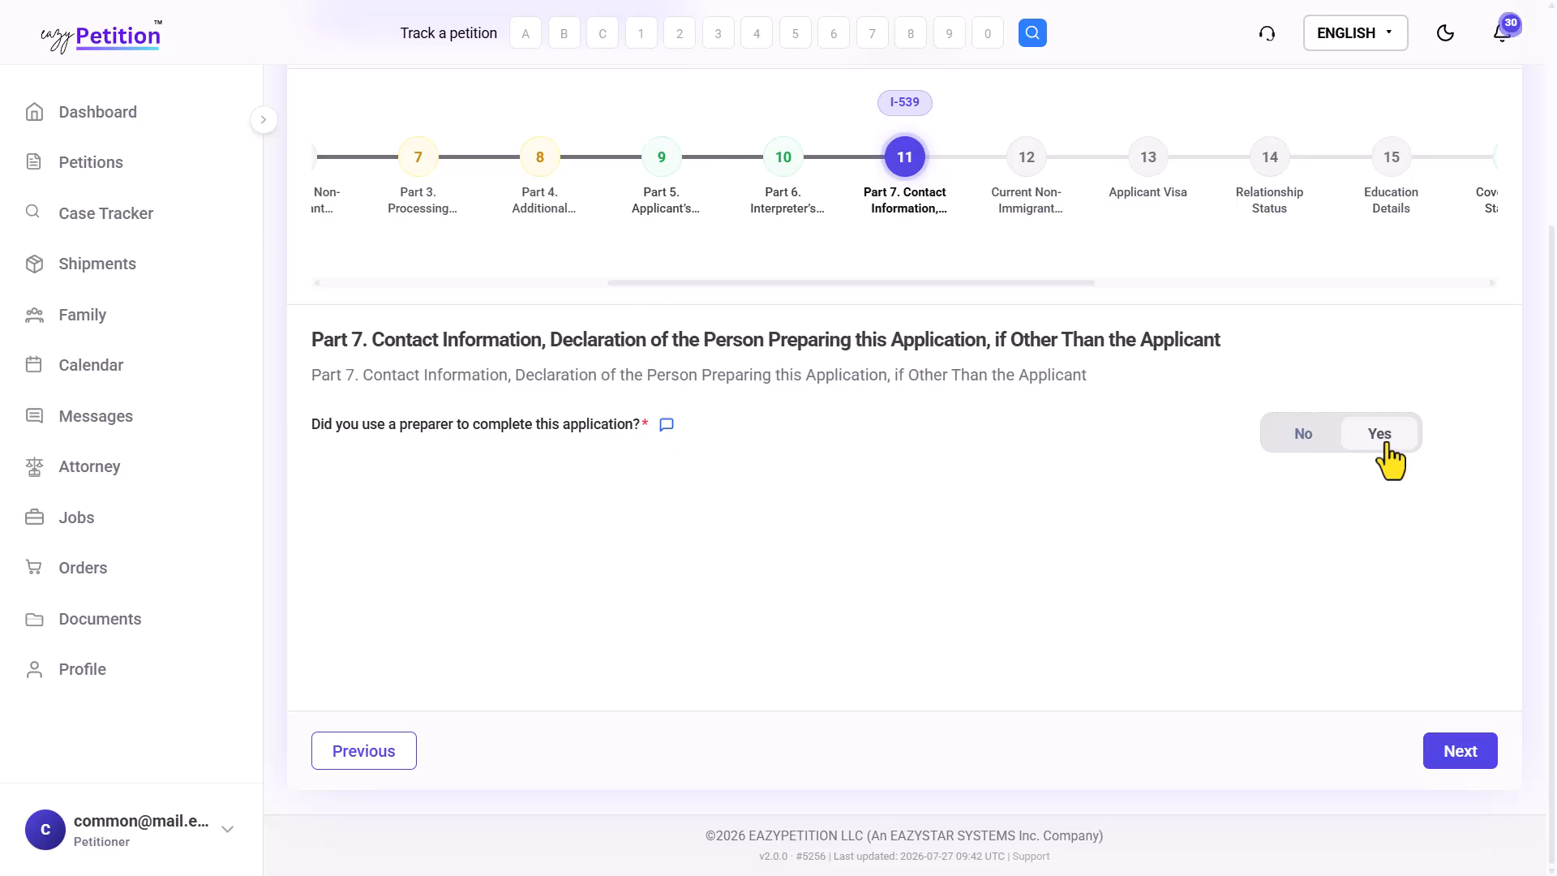
left_click(1387, 444)
scroll(1016, 626, "down", 3)
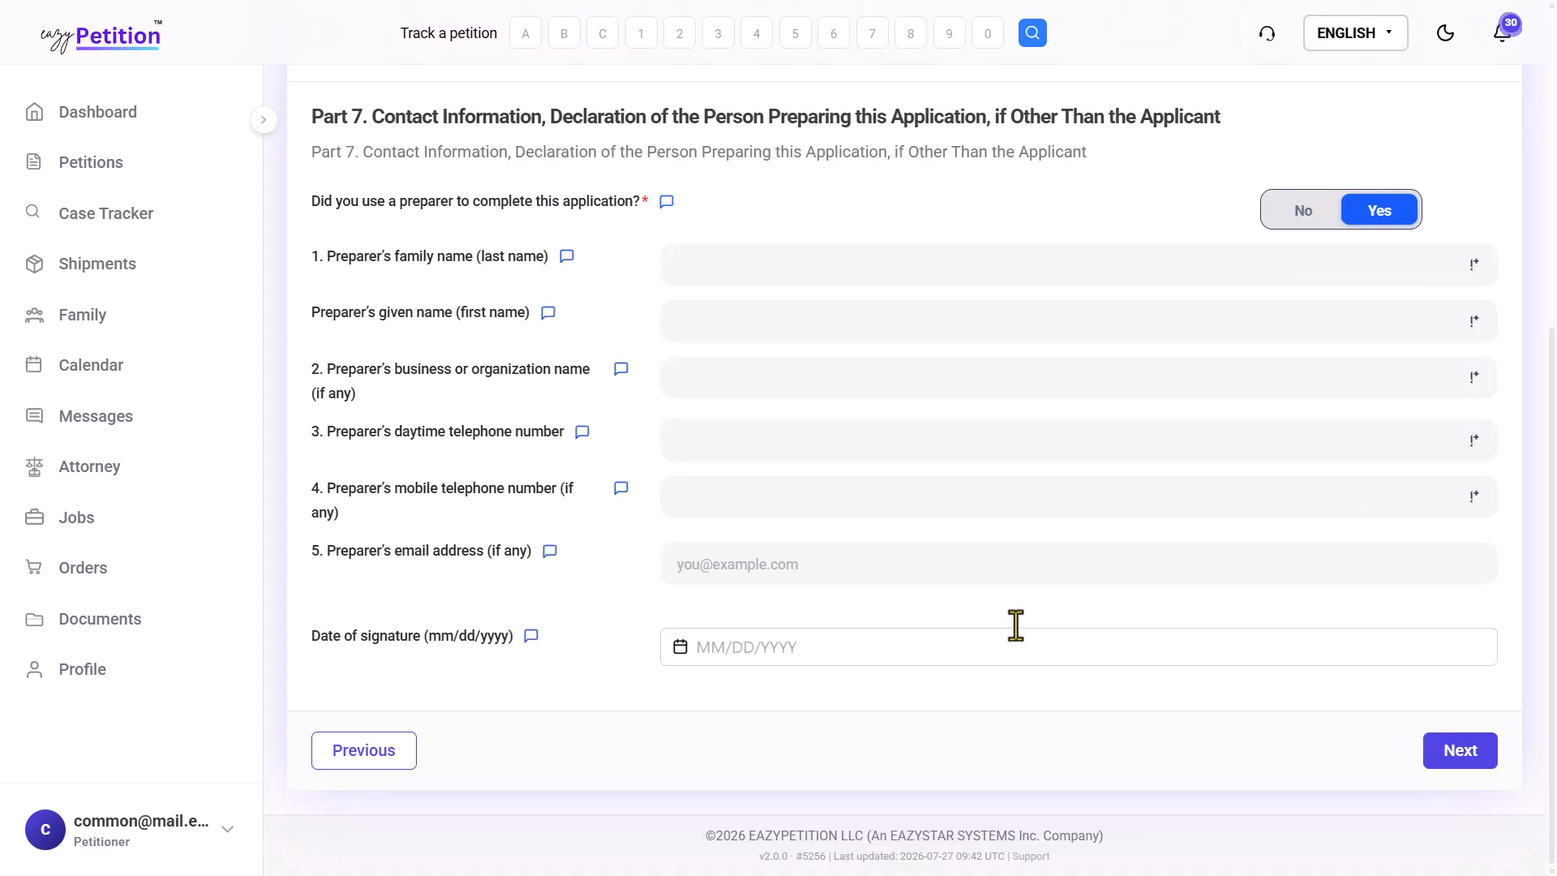
scroll(1017, 627, "up", 6)
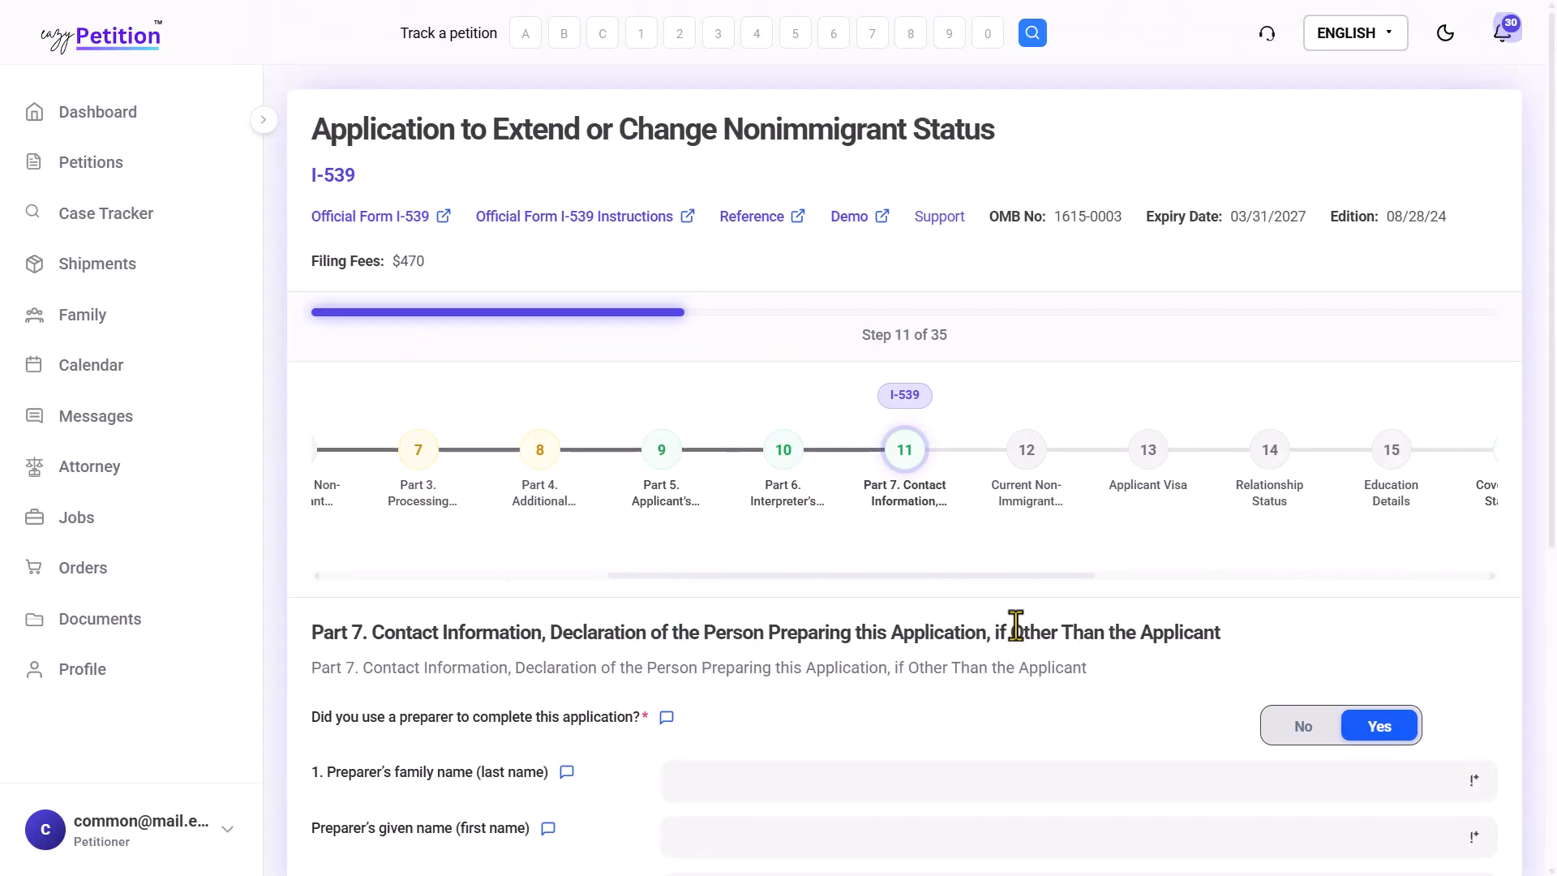
- Open Current Non-Immigrant Supporting Documents and read the instructions for uploading proof of the current nonimmigrant status
left_click(1016, 491)
scroll(567, 600, "down", 3)
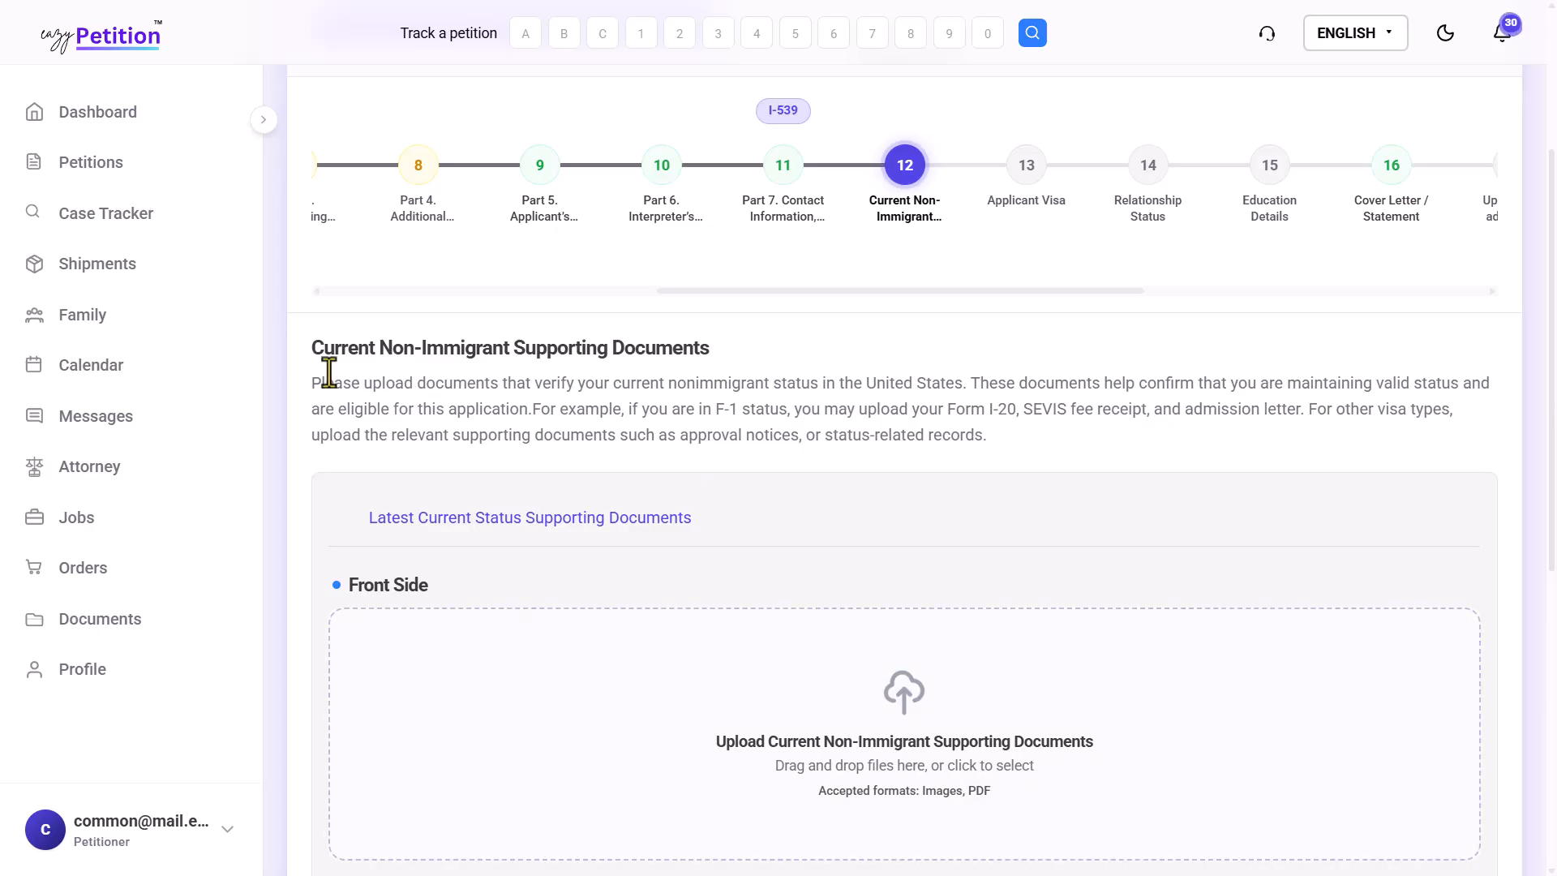
left_click_drag(367, 380, 558, 380)
left_click(656, 381)
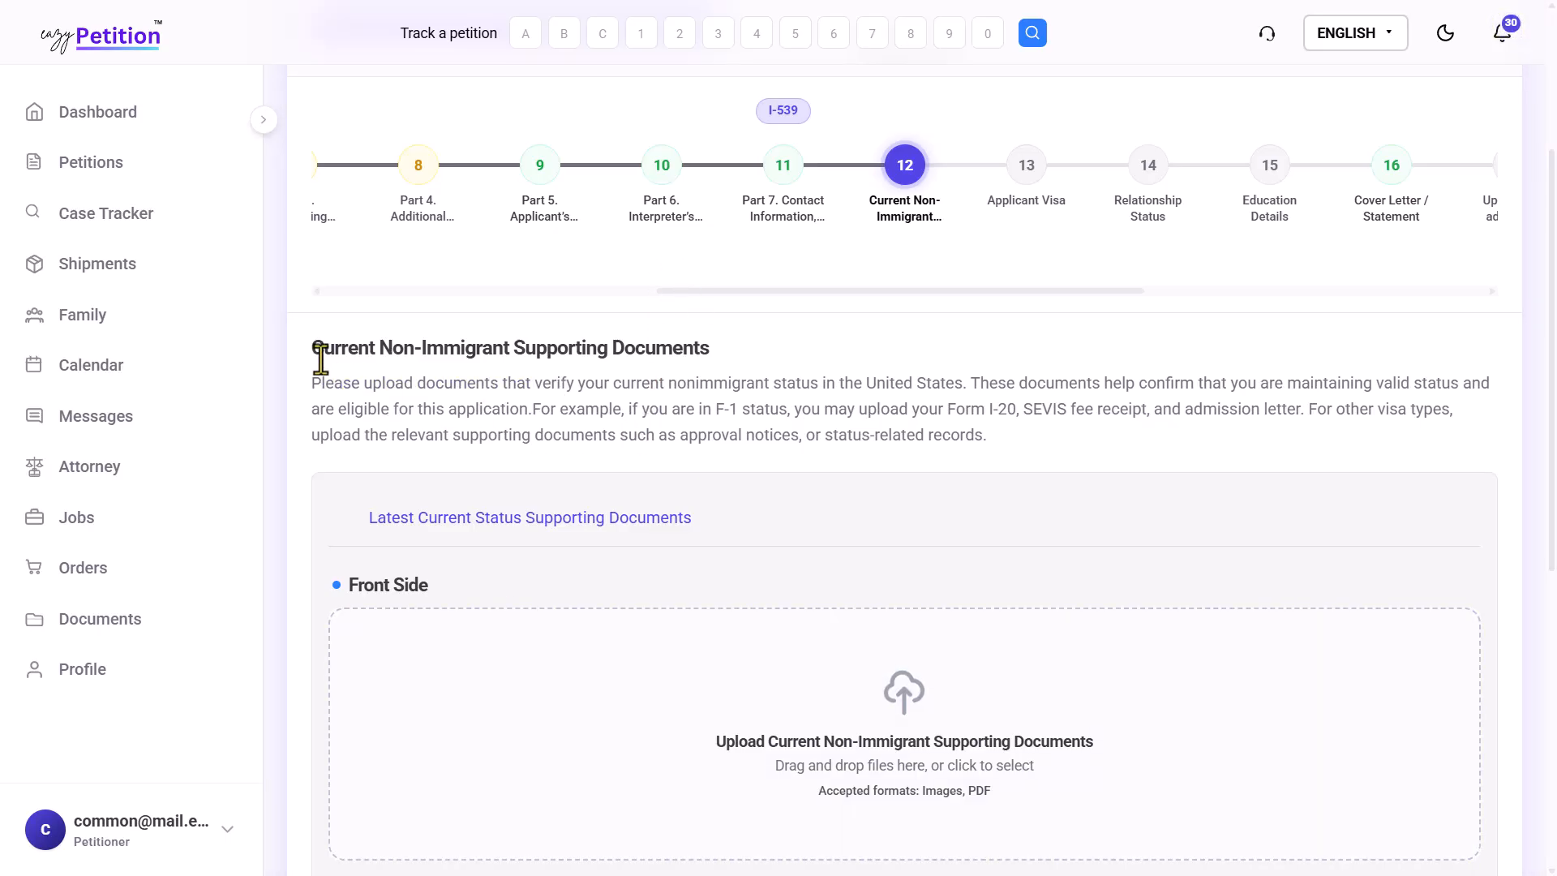
left_click_drag(323, 349, 428, 349)
left_click(621, 367, "shift")
left_click(621, 367)
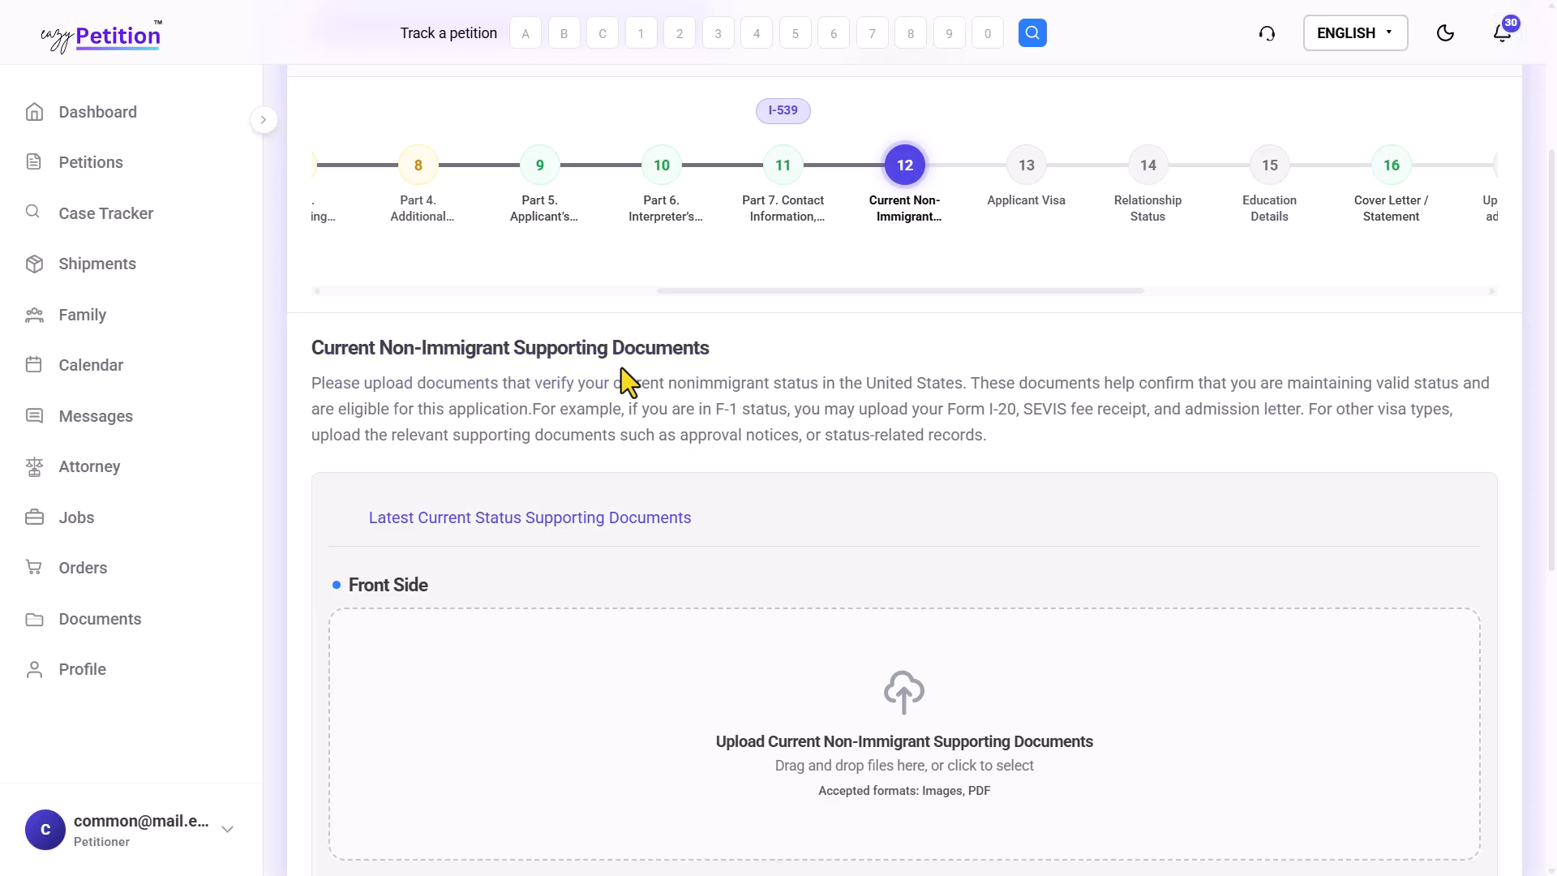
scroll(667, 445, "down", 5)
scroll(667, 544, "up", 4)
scroll(669, 545, "up", 5)
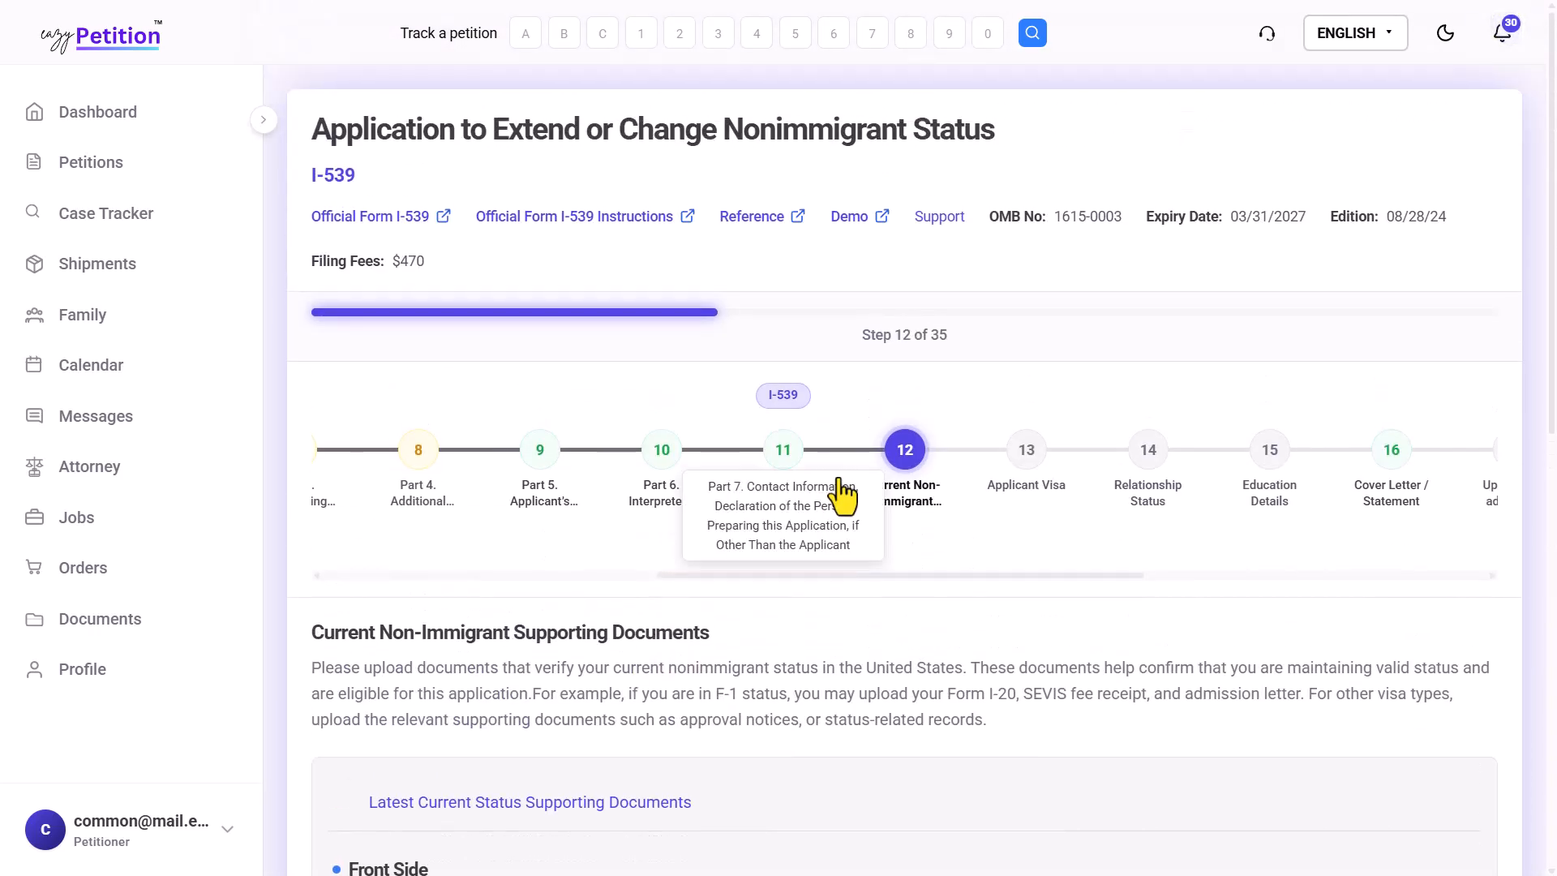
- Open Applicant Visa and look over the upload area for the visa used for the most recent entry
left_click(1018, 488)
scroll(731, 663, "down", 5)
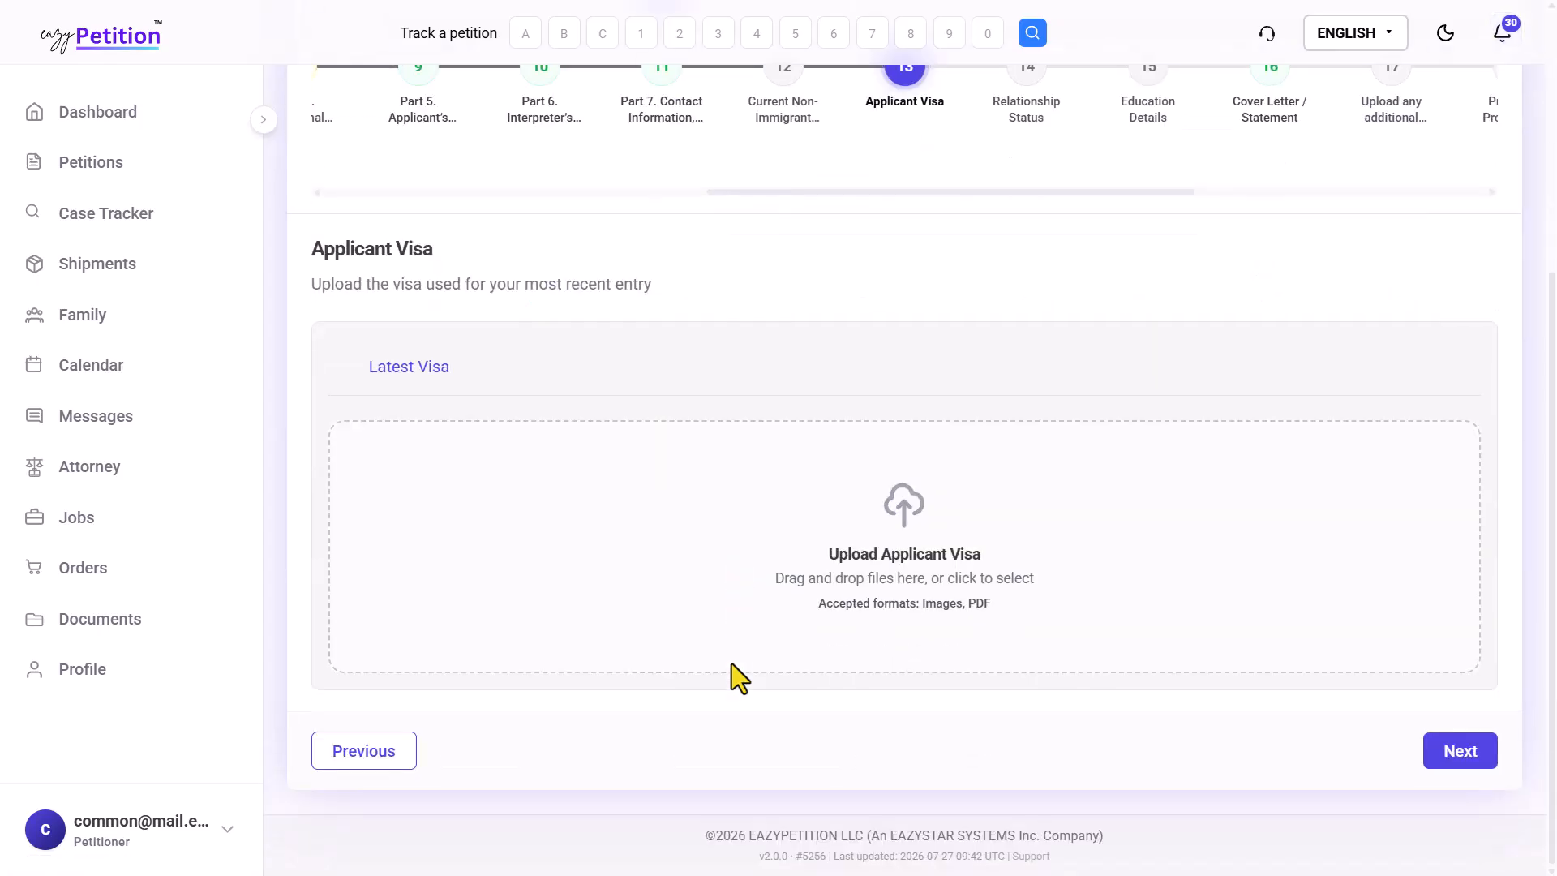
scroll(732, 663, "up", 5)
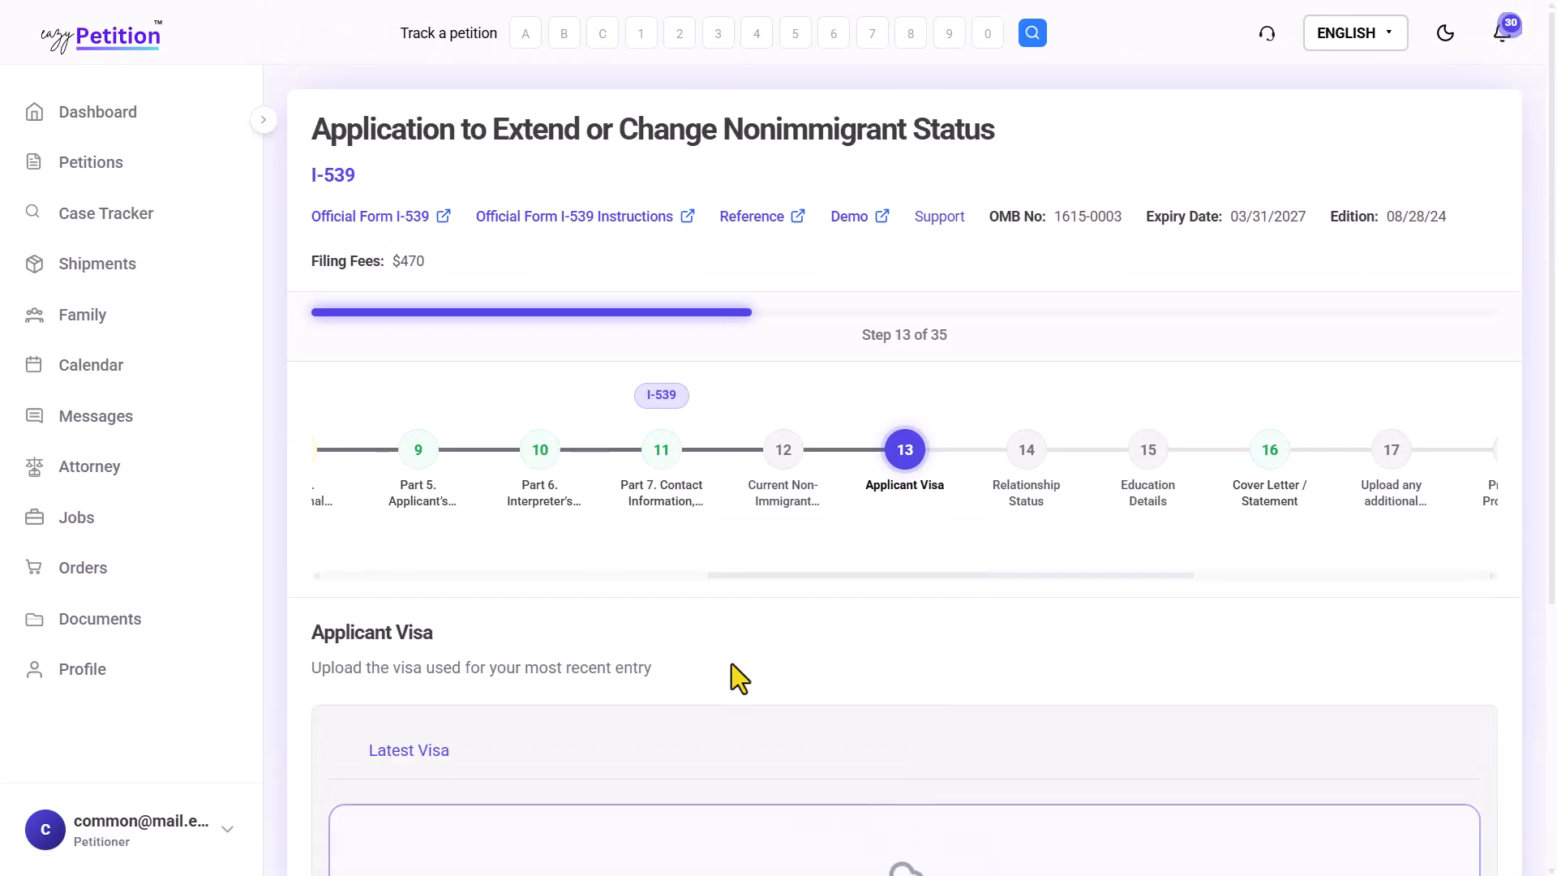
- Set the current relationship/marital status to Married in Relationship Status and open the Marriage Certificate section
left_click(1028, 499)
scroll(780, 730, "down", 3)
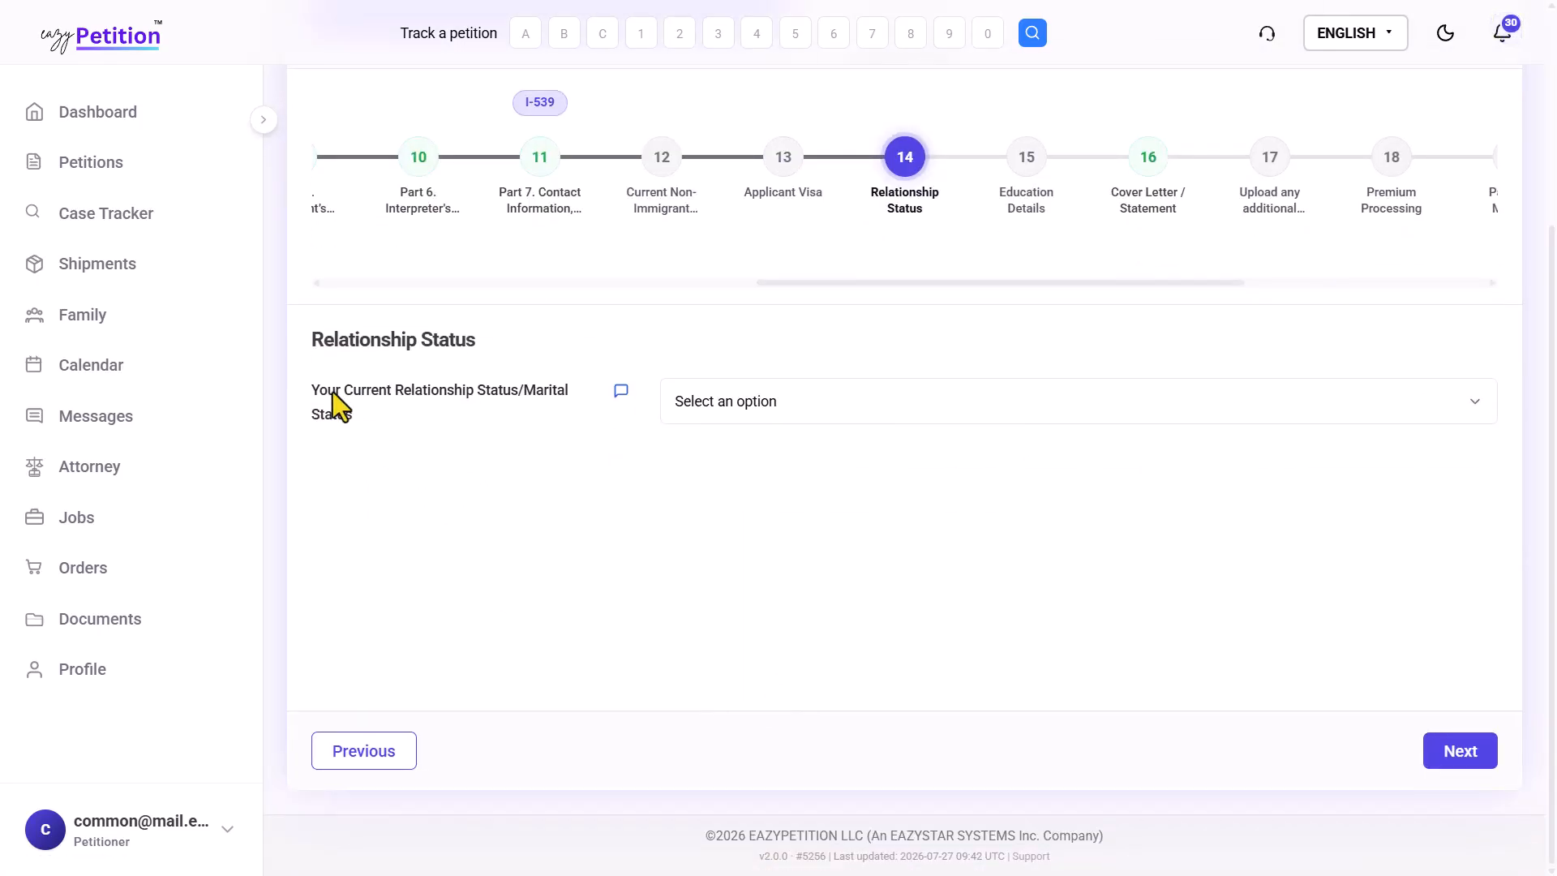
left_click_drag(325, 392, 490, 388)
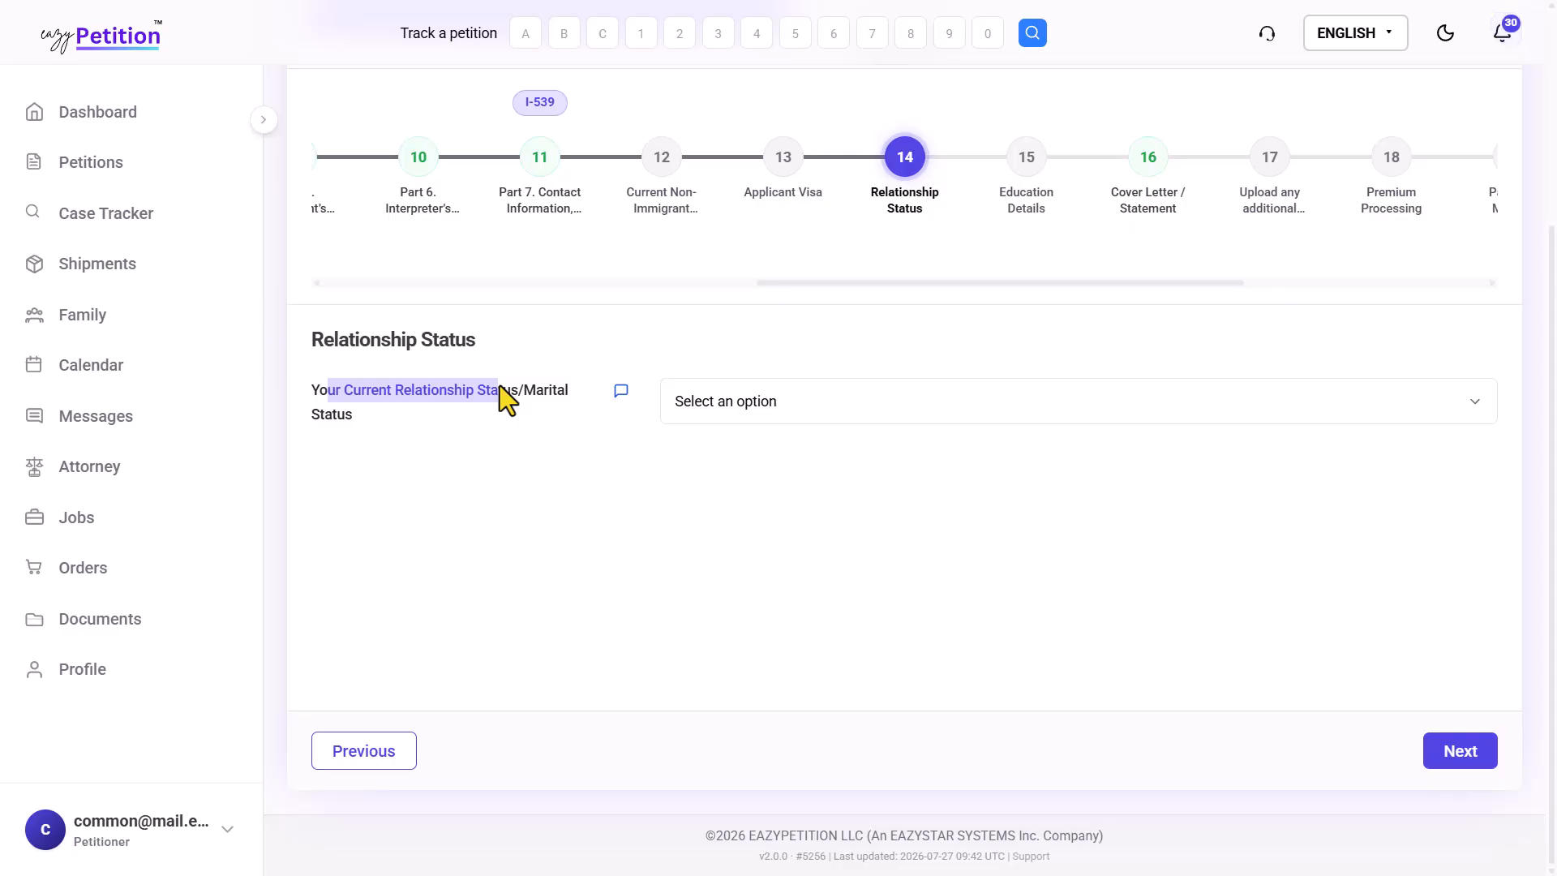
left_click(761, 404)
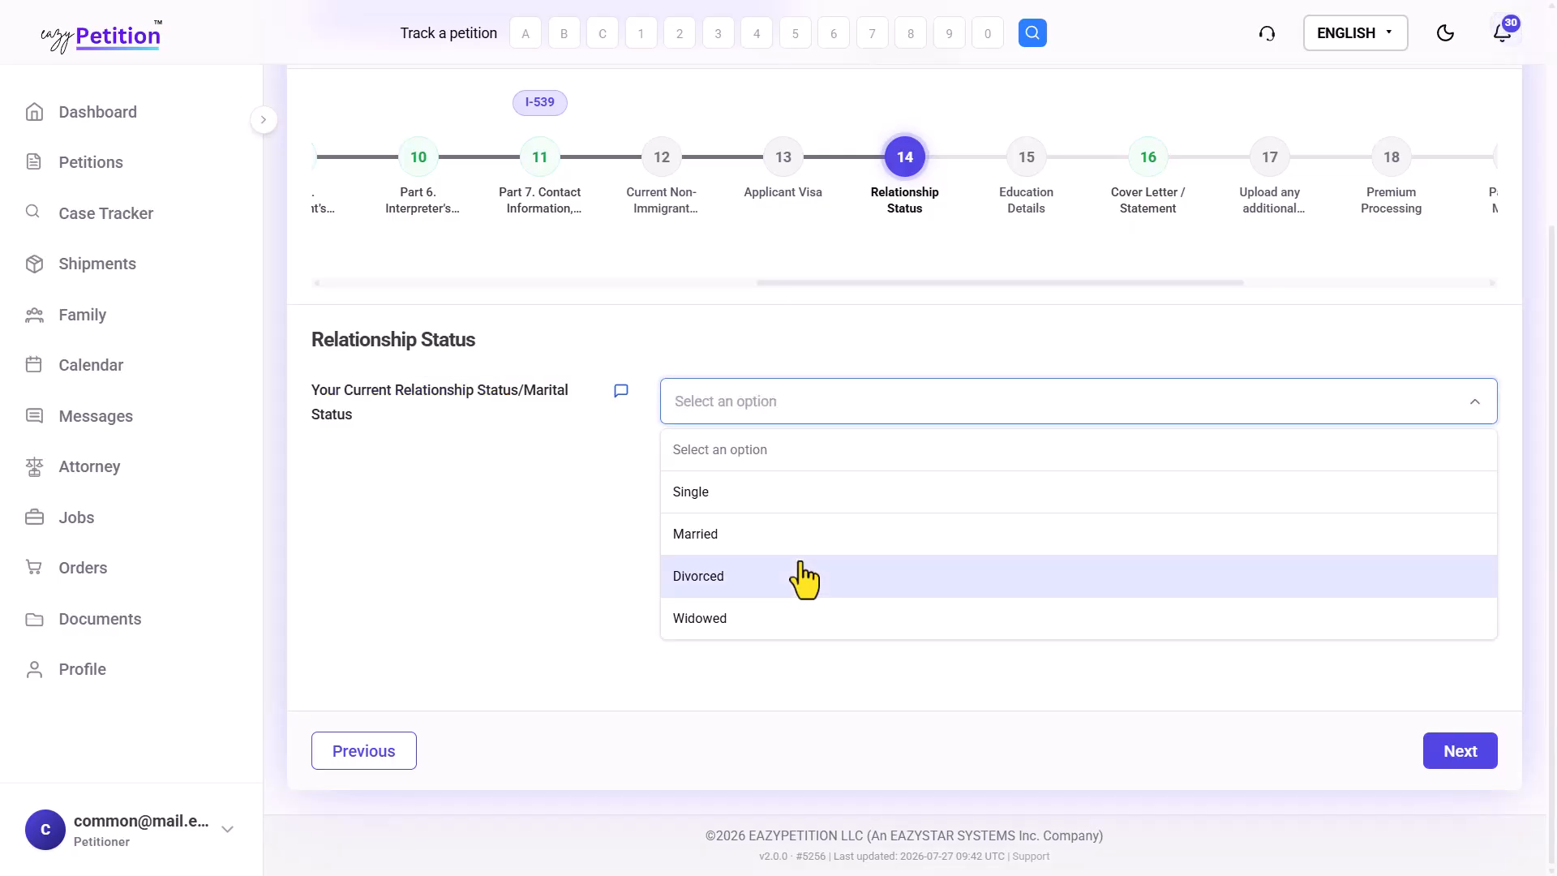
left_click(717, 537)
left_click(1032, 268)
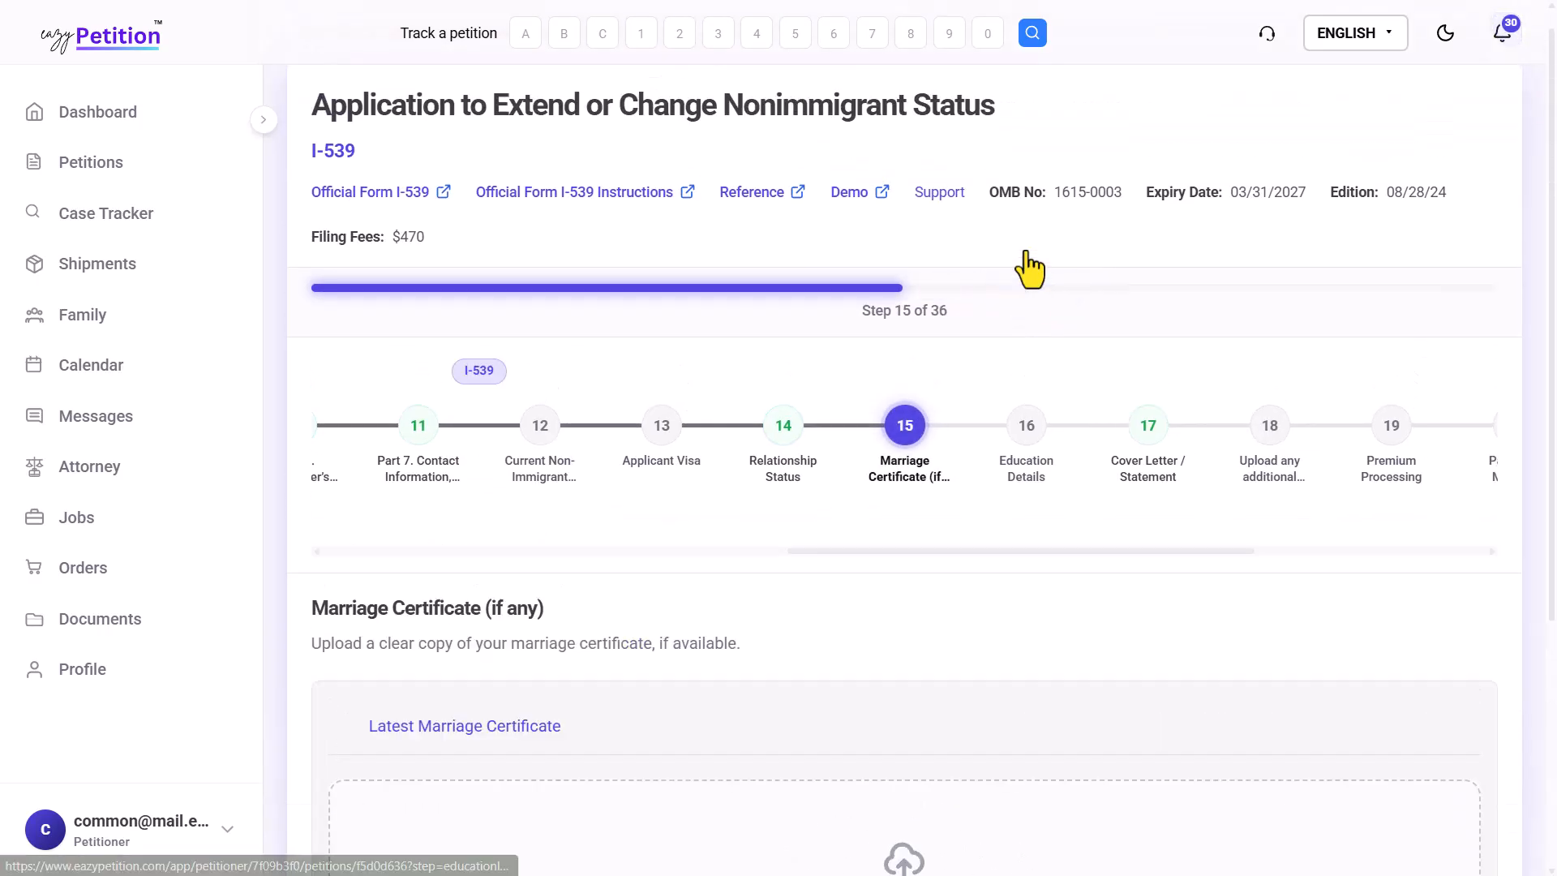
- Open Education Details and set the highest level of education to Master's degree
left_click(1040, 454)
scroll(367, 383, "down", 3)
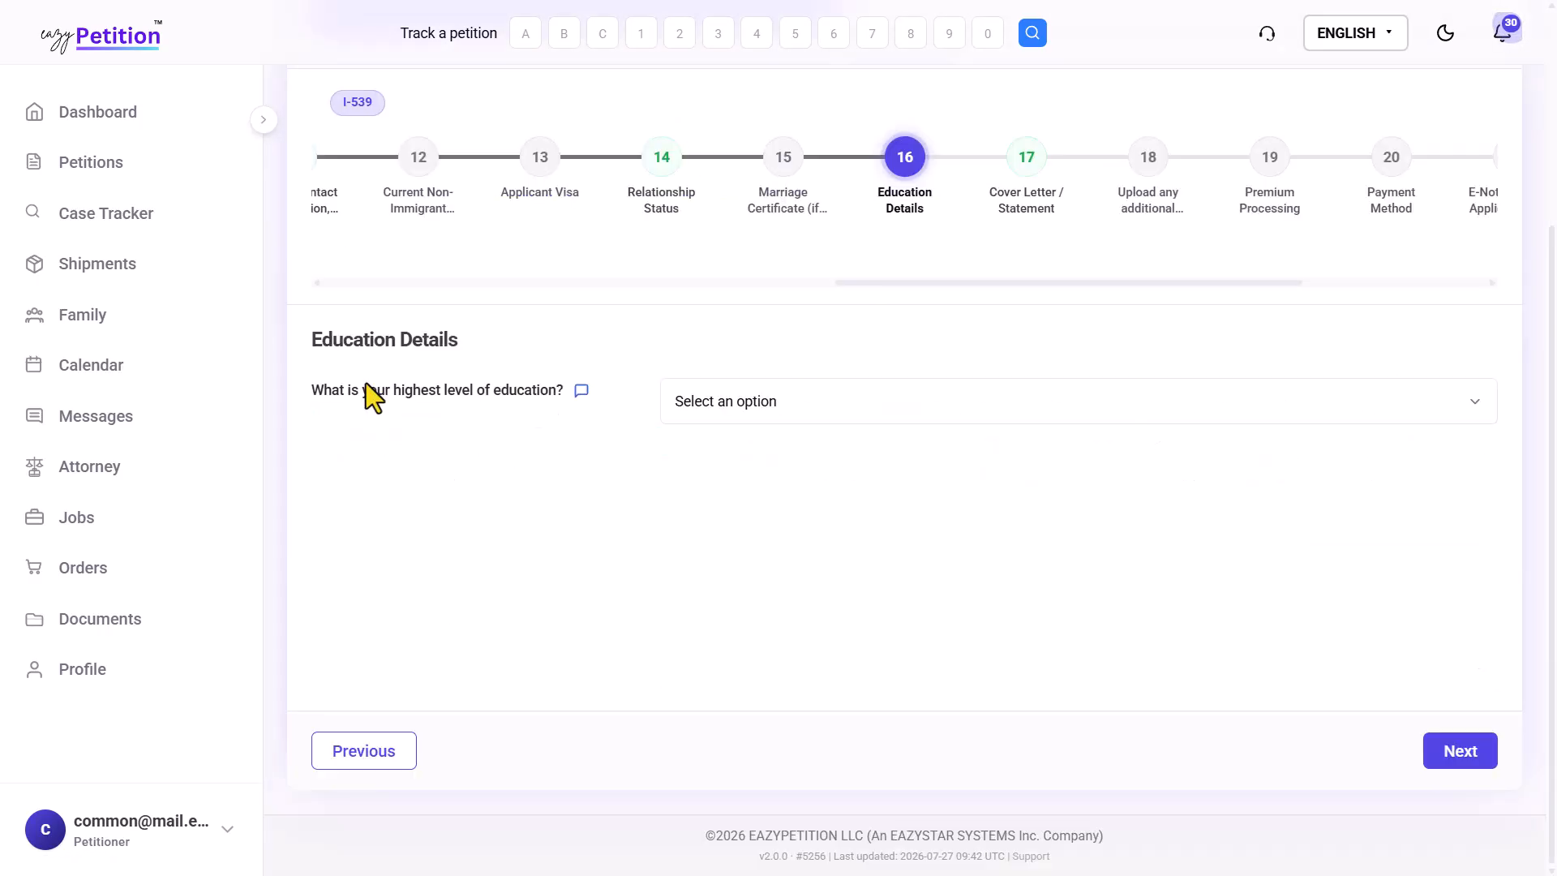
left_click_drag(366, 383, 522, 384)
left_click(523, 385)
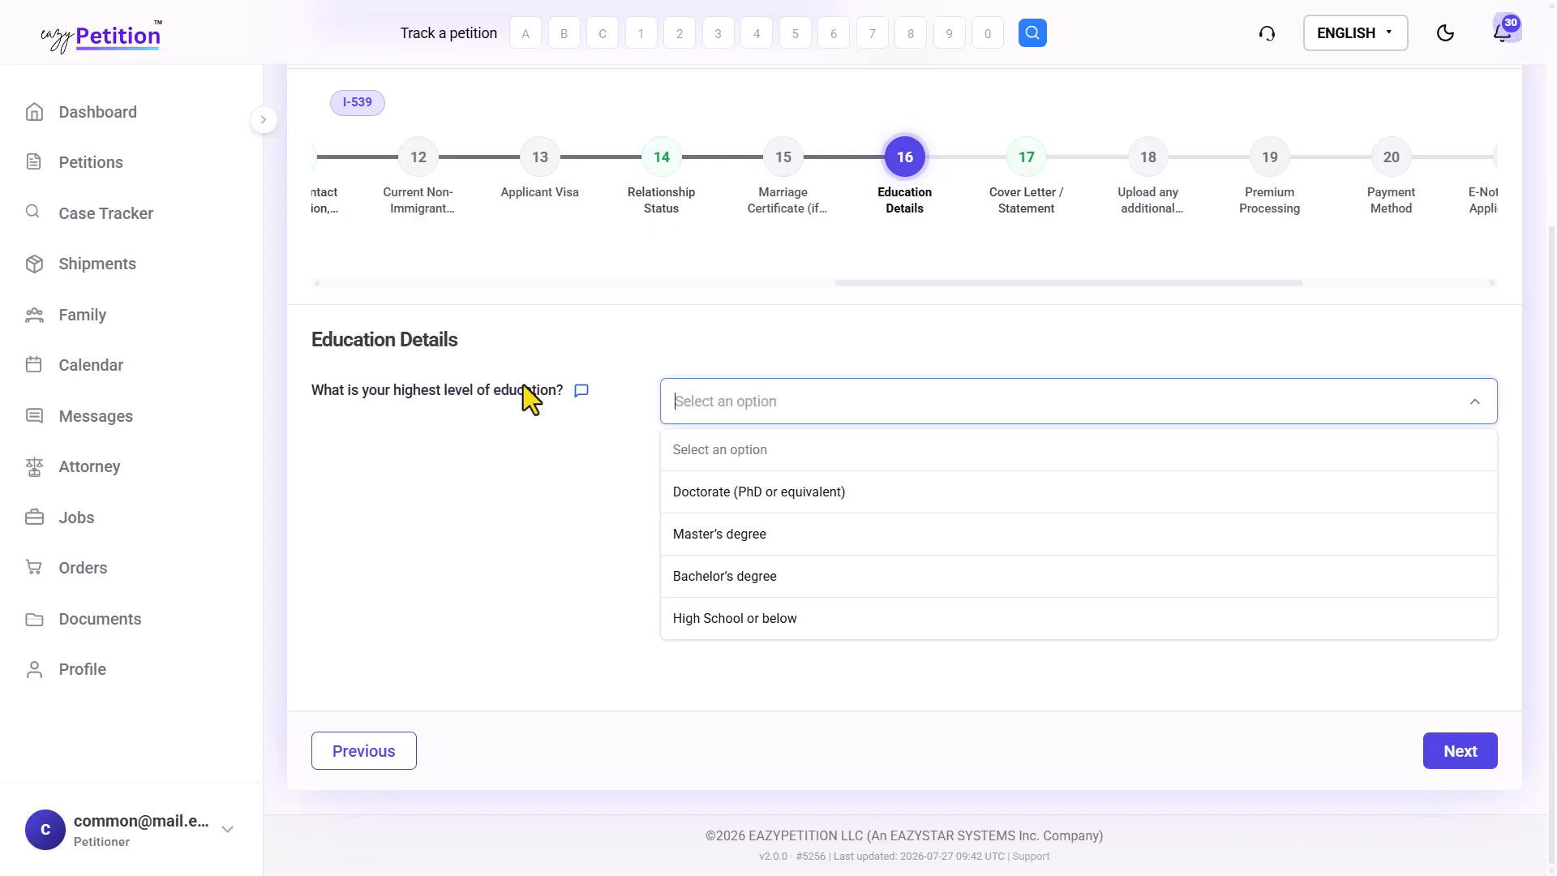
left_click(694, 539)
- View the upload sections for Master's Degree, Bachelor's Degree and High School Documents one after another
left_click(1041, 234)
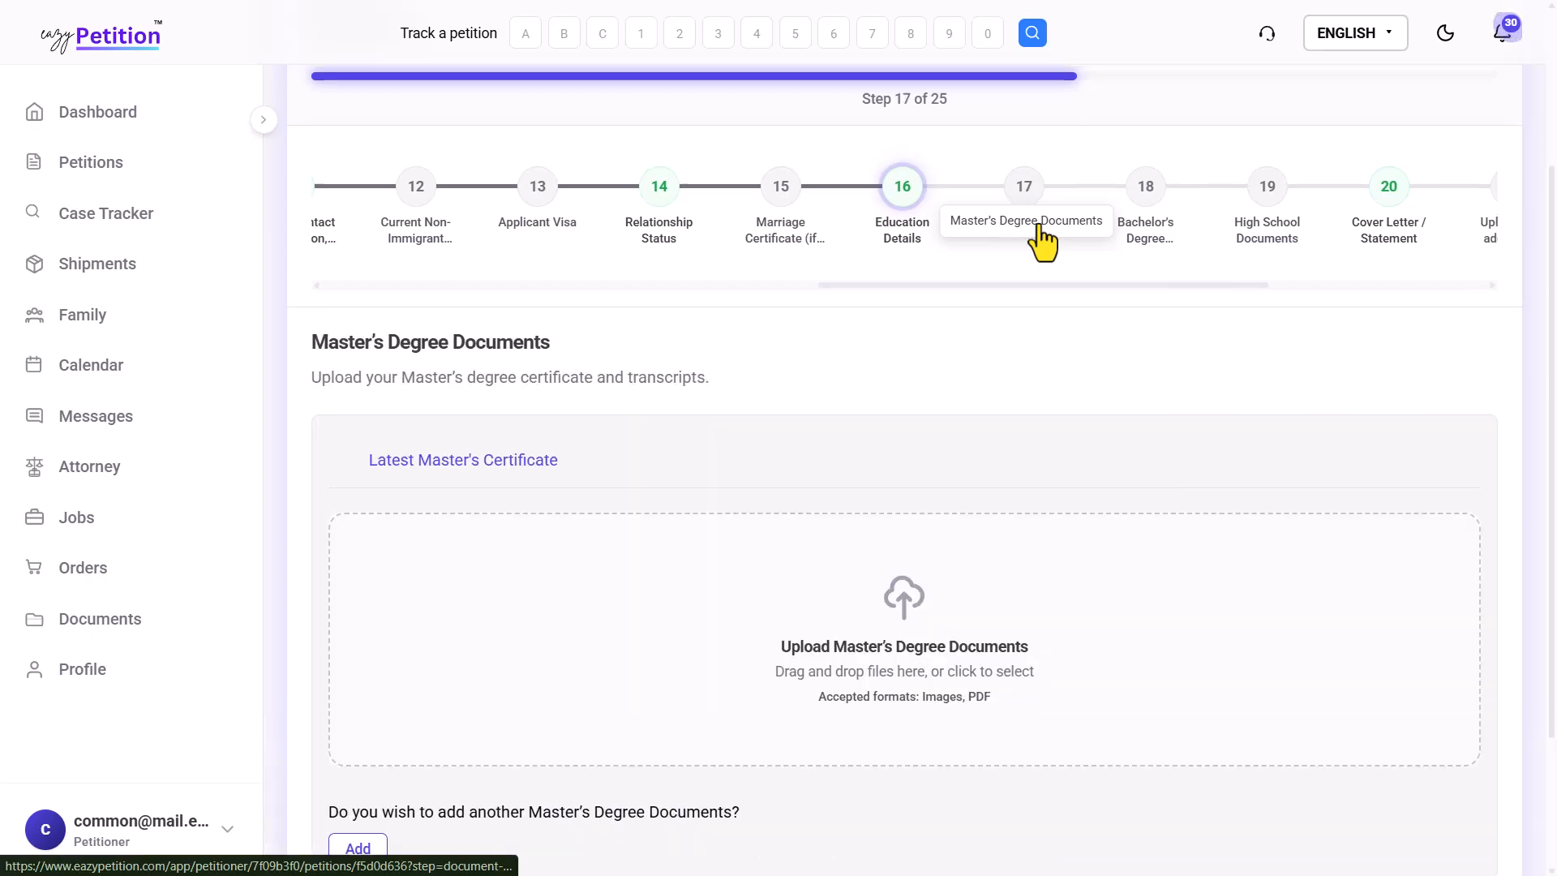
left_click(1033, 434)
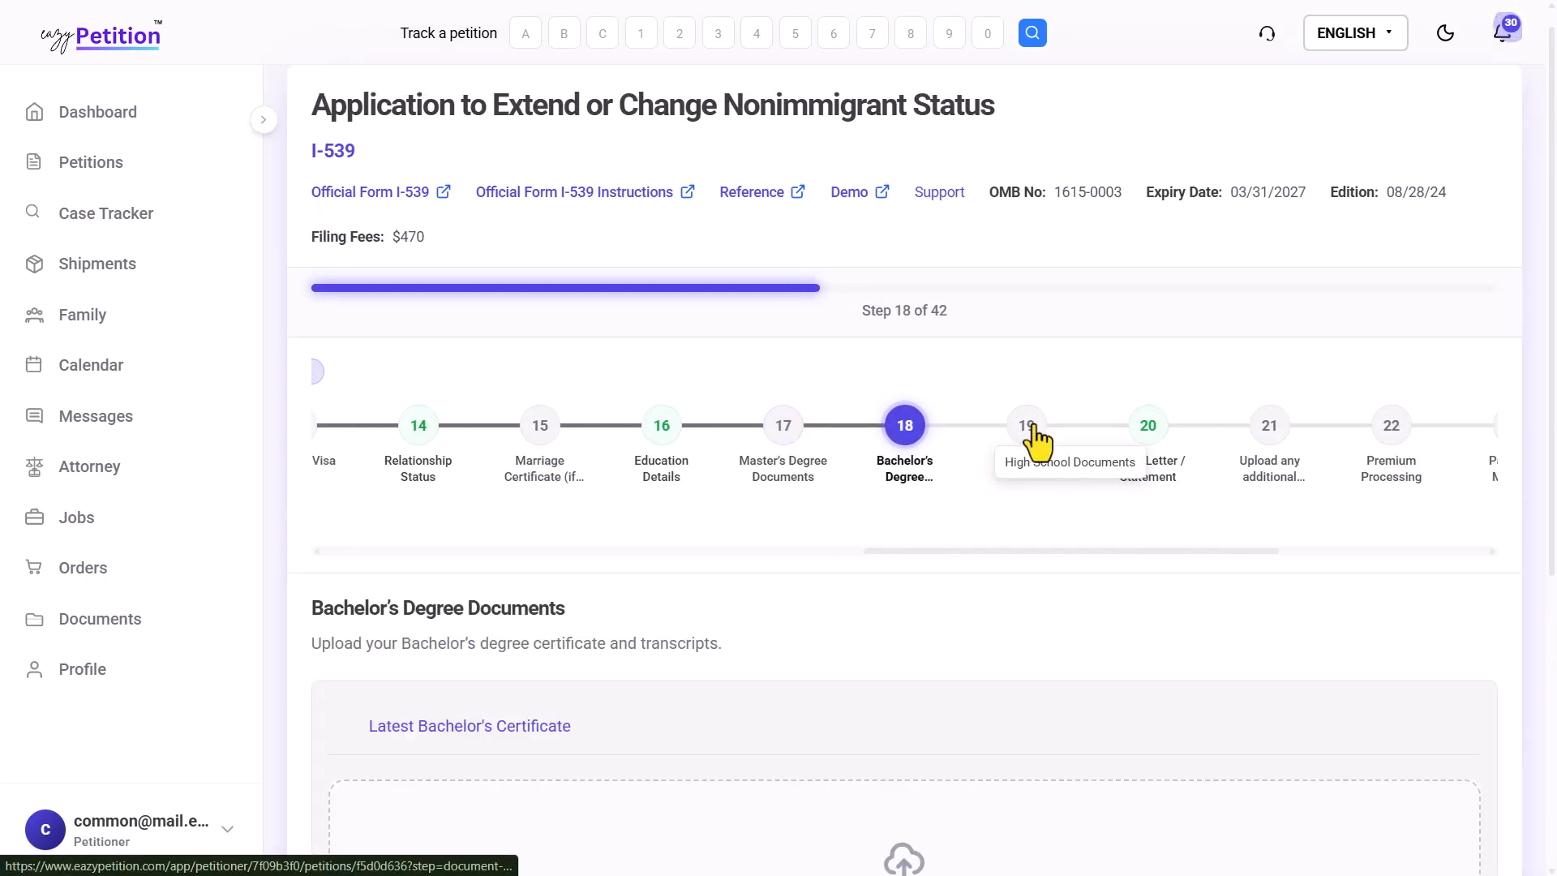
left_click(1034, 434)
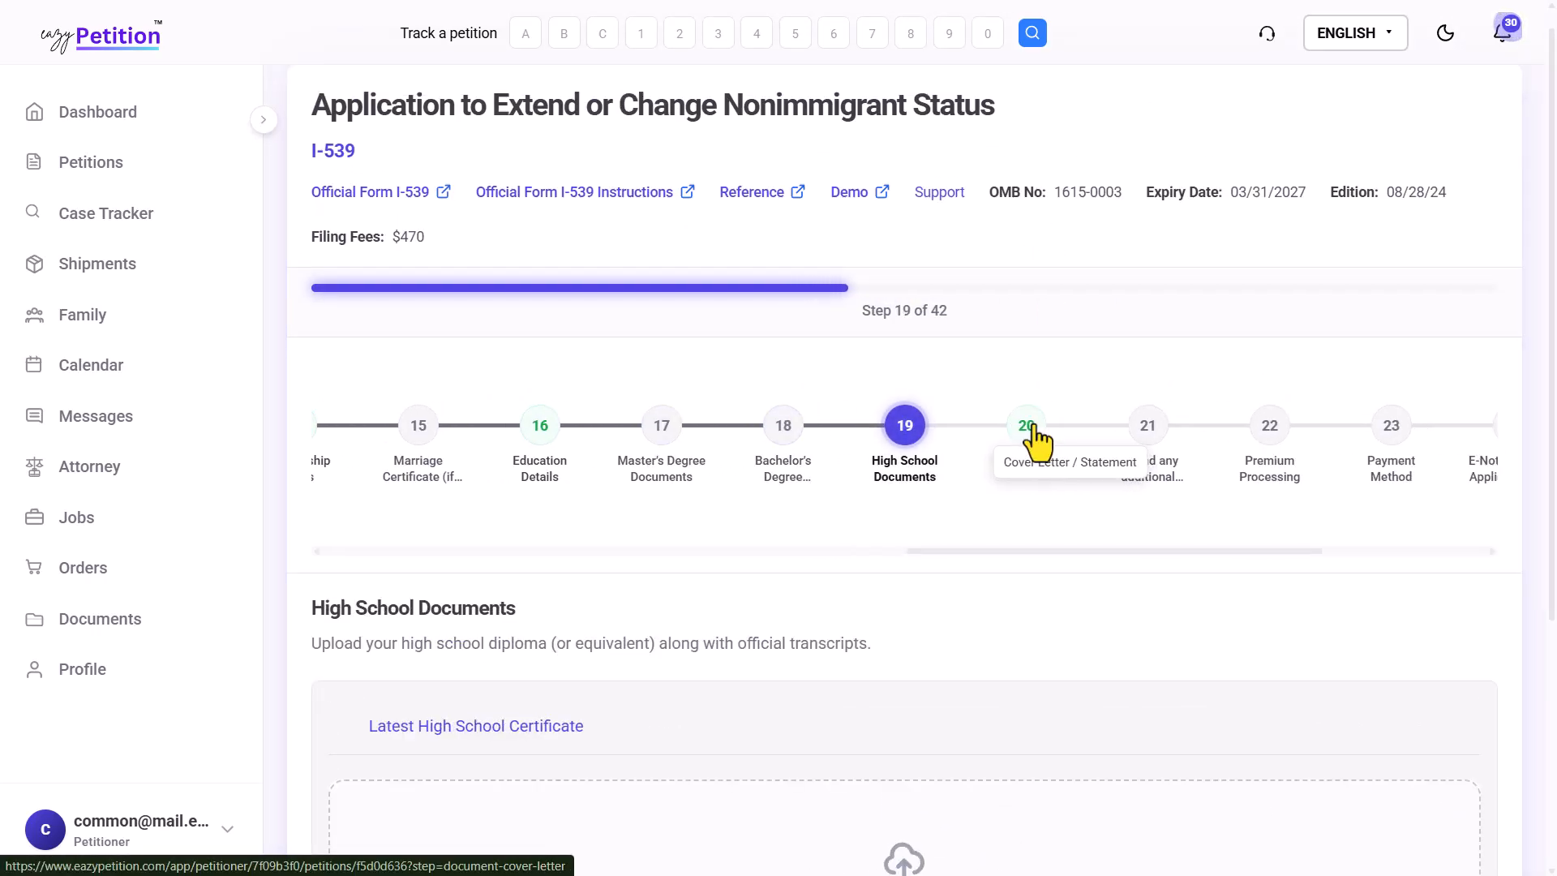
- Open Cover Letter / Statement and read the upload instruction and the question about drafting the letter with AI
left_click(1035, 437)
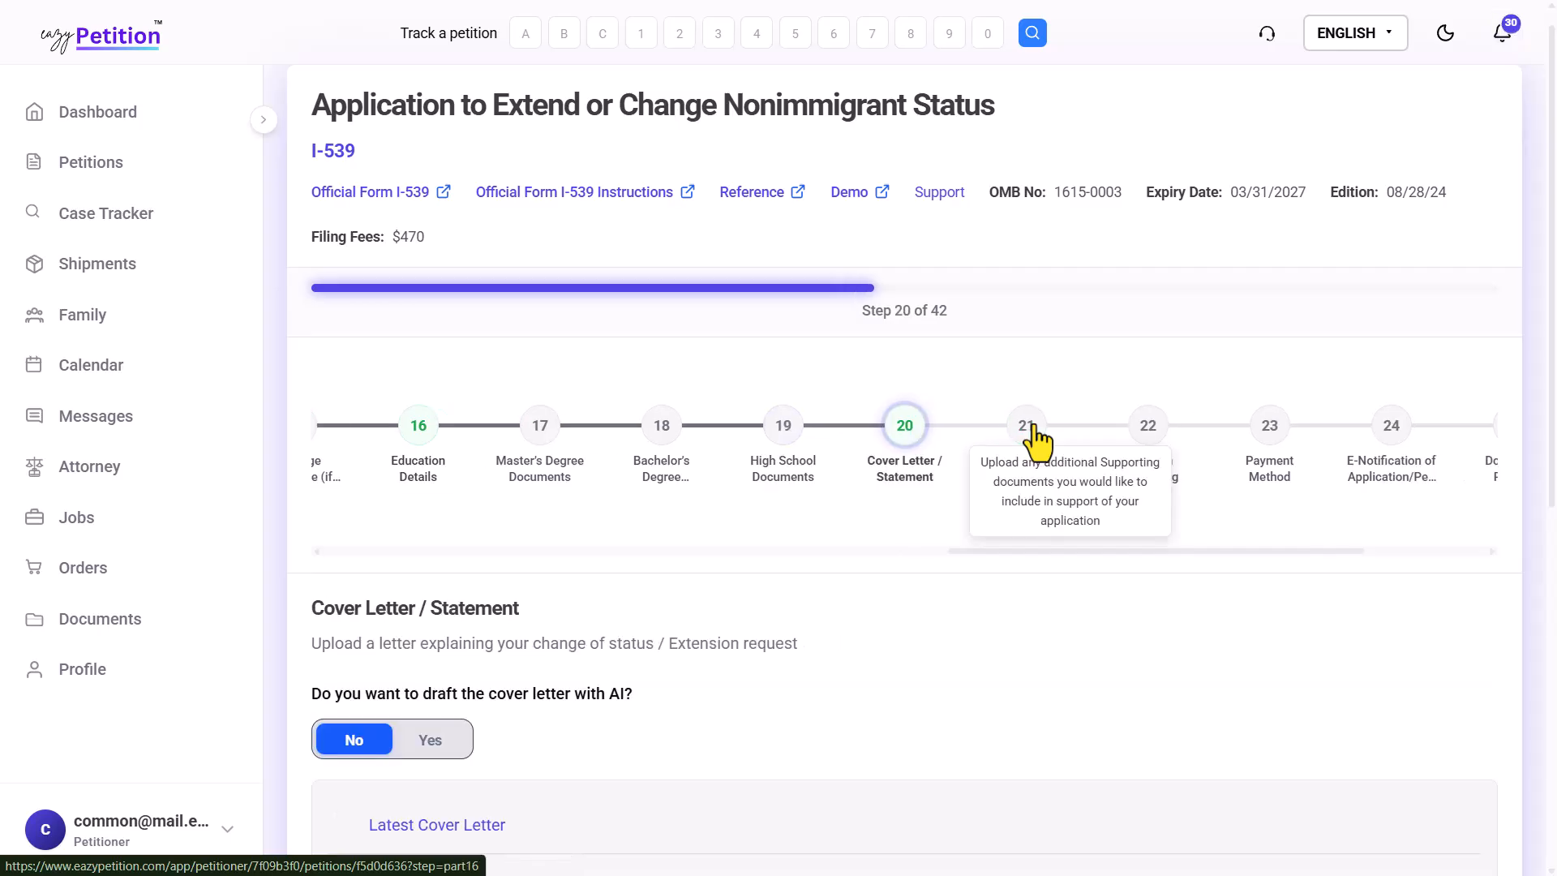
scroll(897, 559, "down", 4)
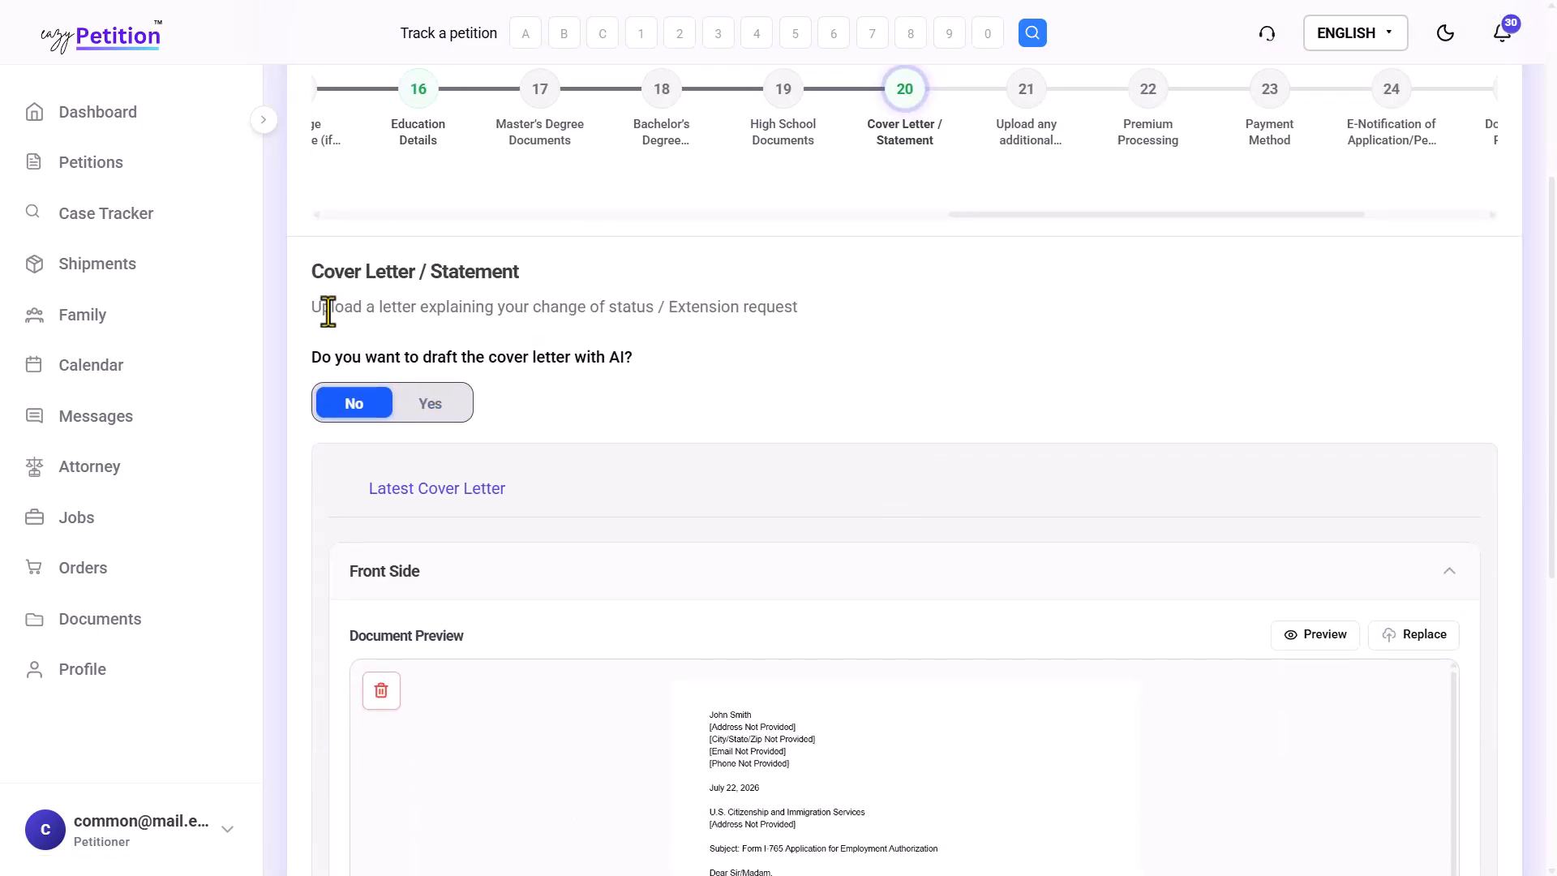
left_click_drag(311, 294, 511, 351)
left_click(509, 350)
left_click_drag(509, 357, 629, 358)
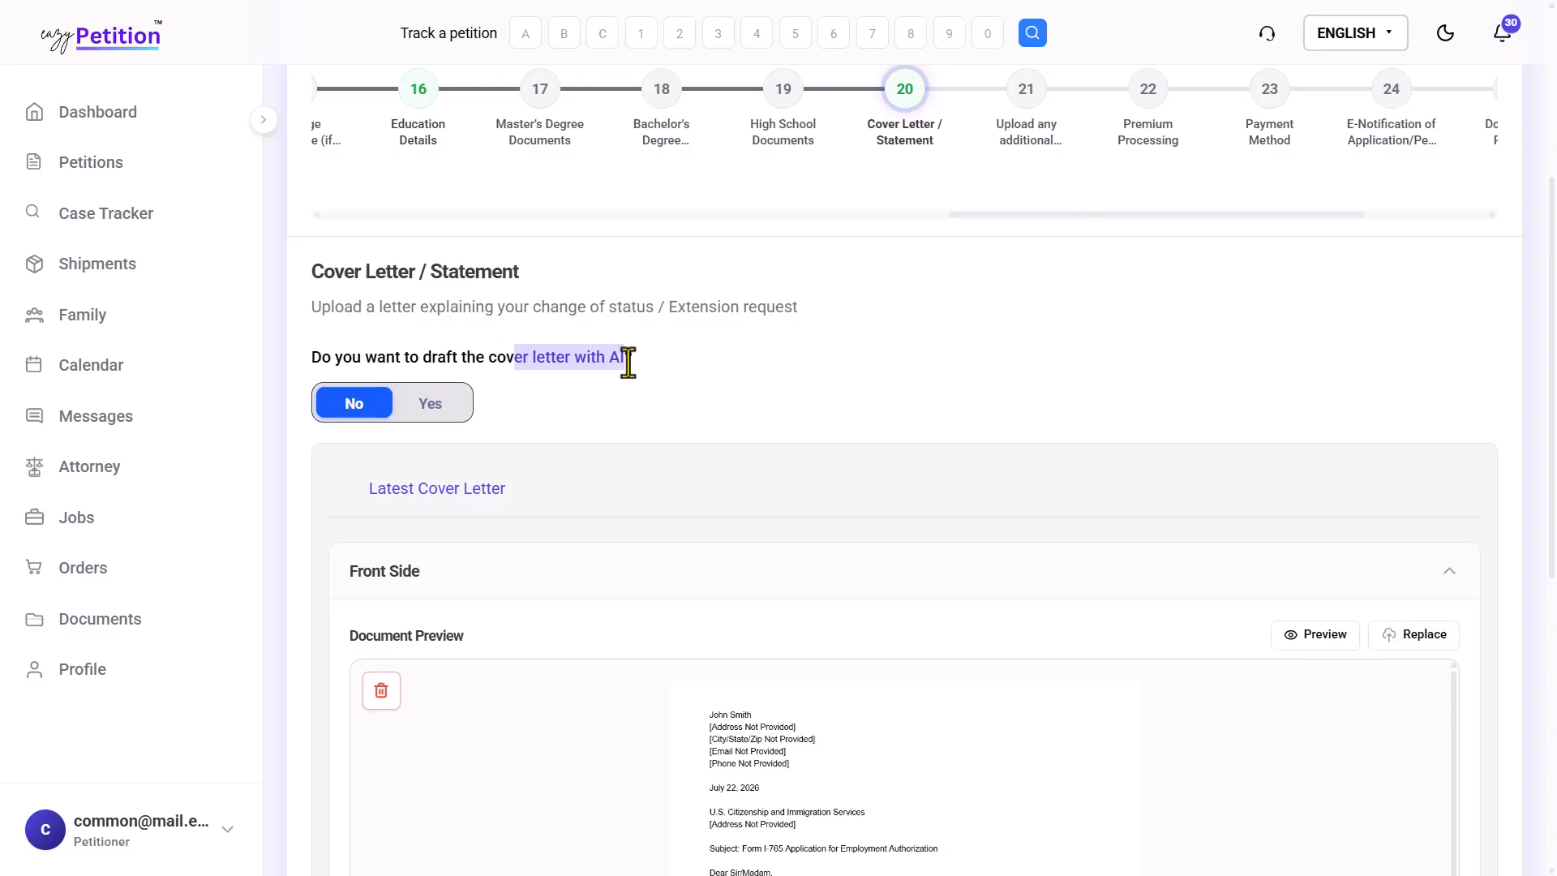
left_click(629, 357)
scroll(629, 357, "up", 3)
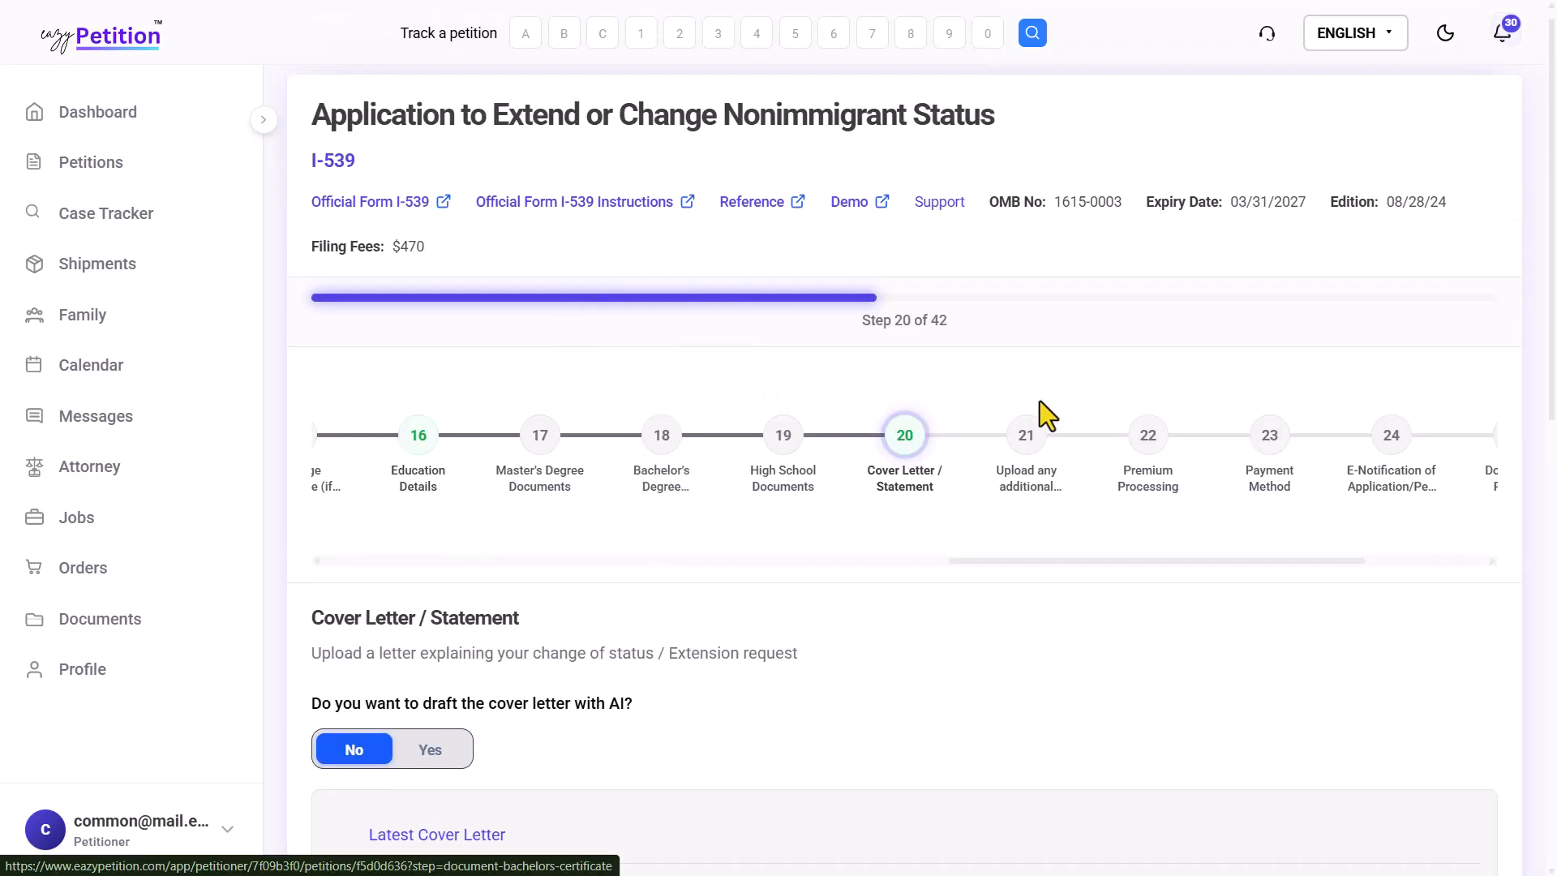
- Open the additional supporting documents section and answer Yes to having additional supporting documents
left_click(1026, 425)
scroll(860, 550, "down", 3)
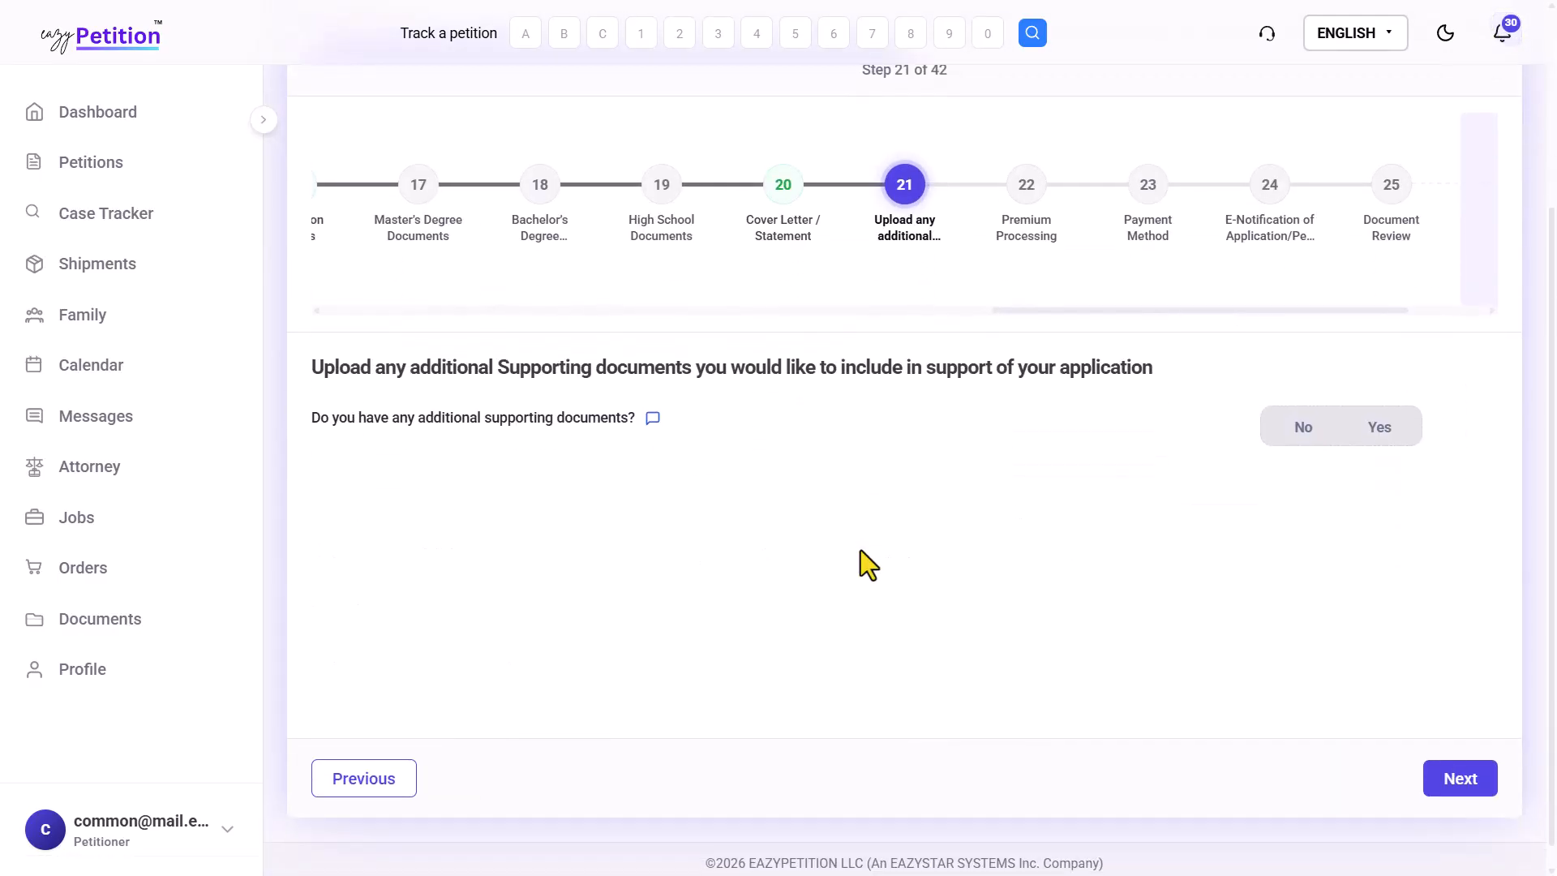
left_click_drag(385, 357, 689, 357)
left_click(694, 357)
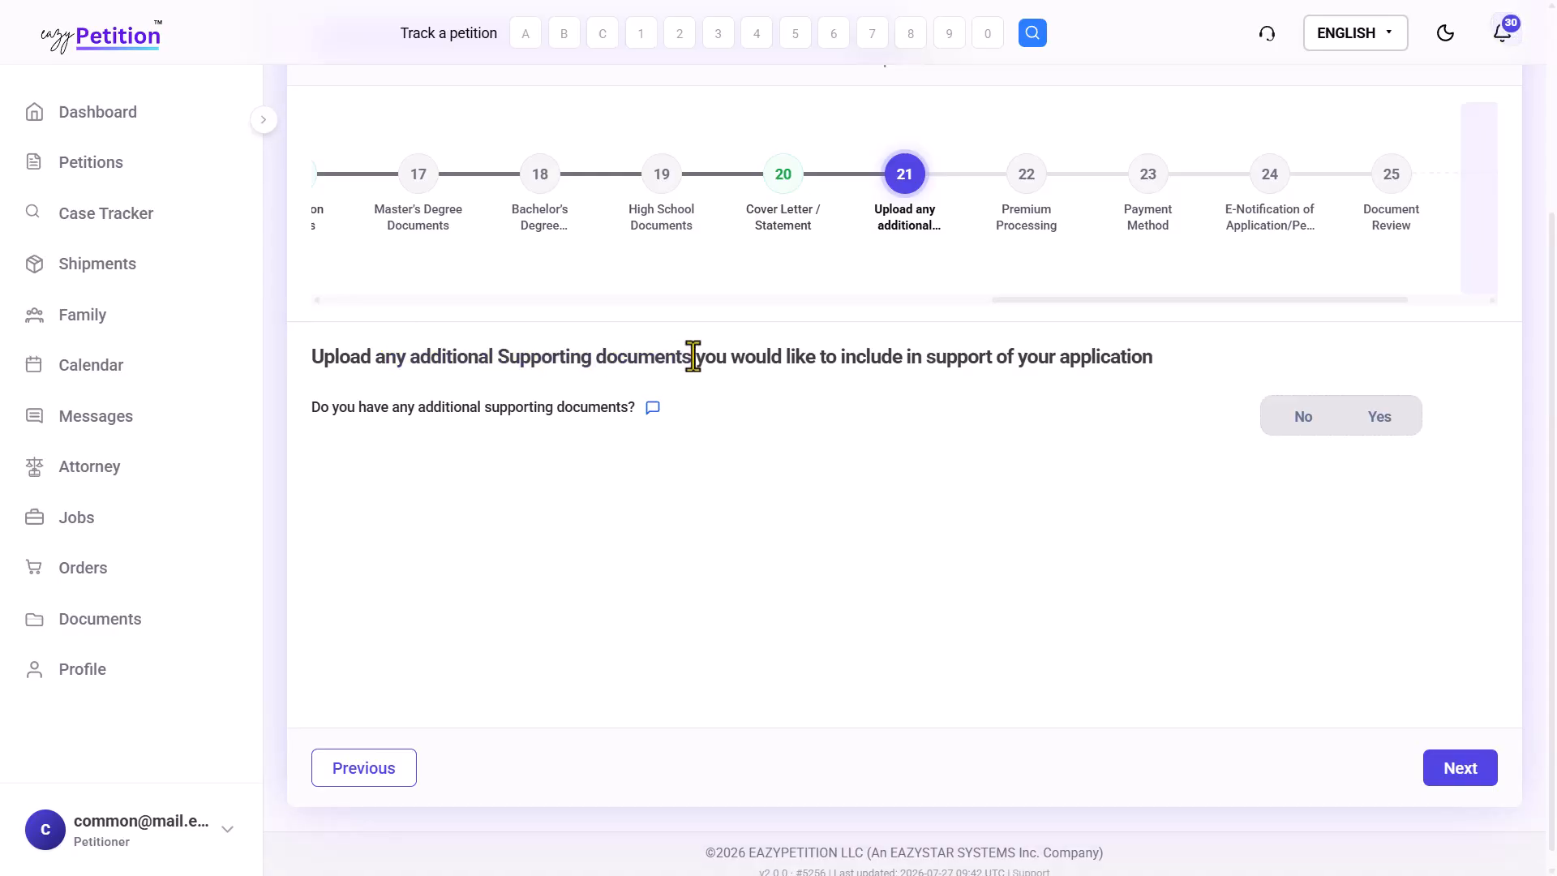
left_click(1381, 416)
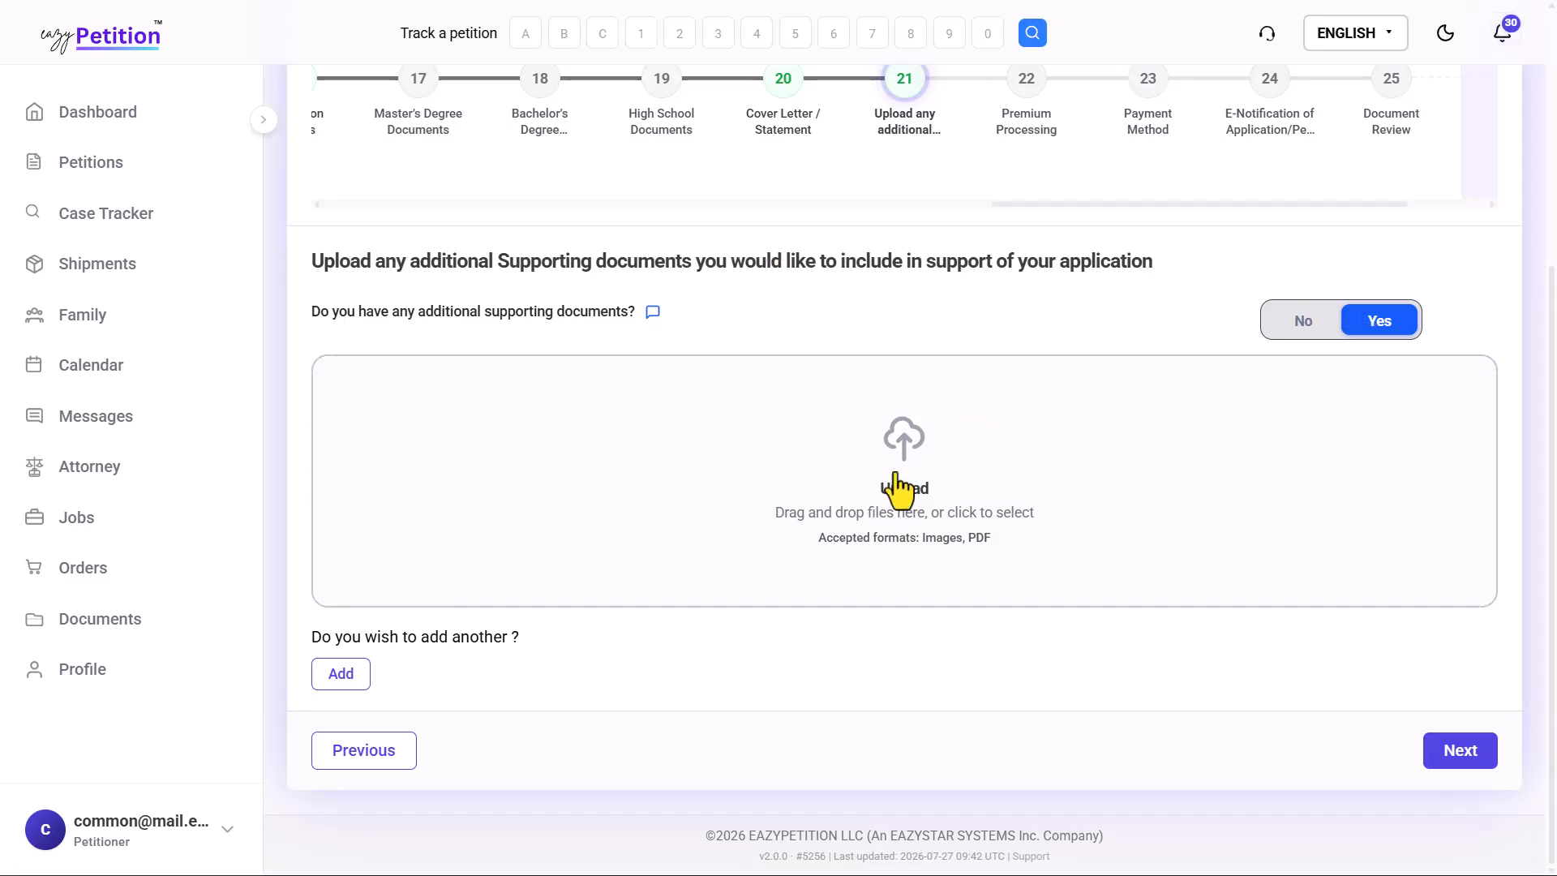
scroll(887, 519, "up", 5)
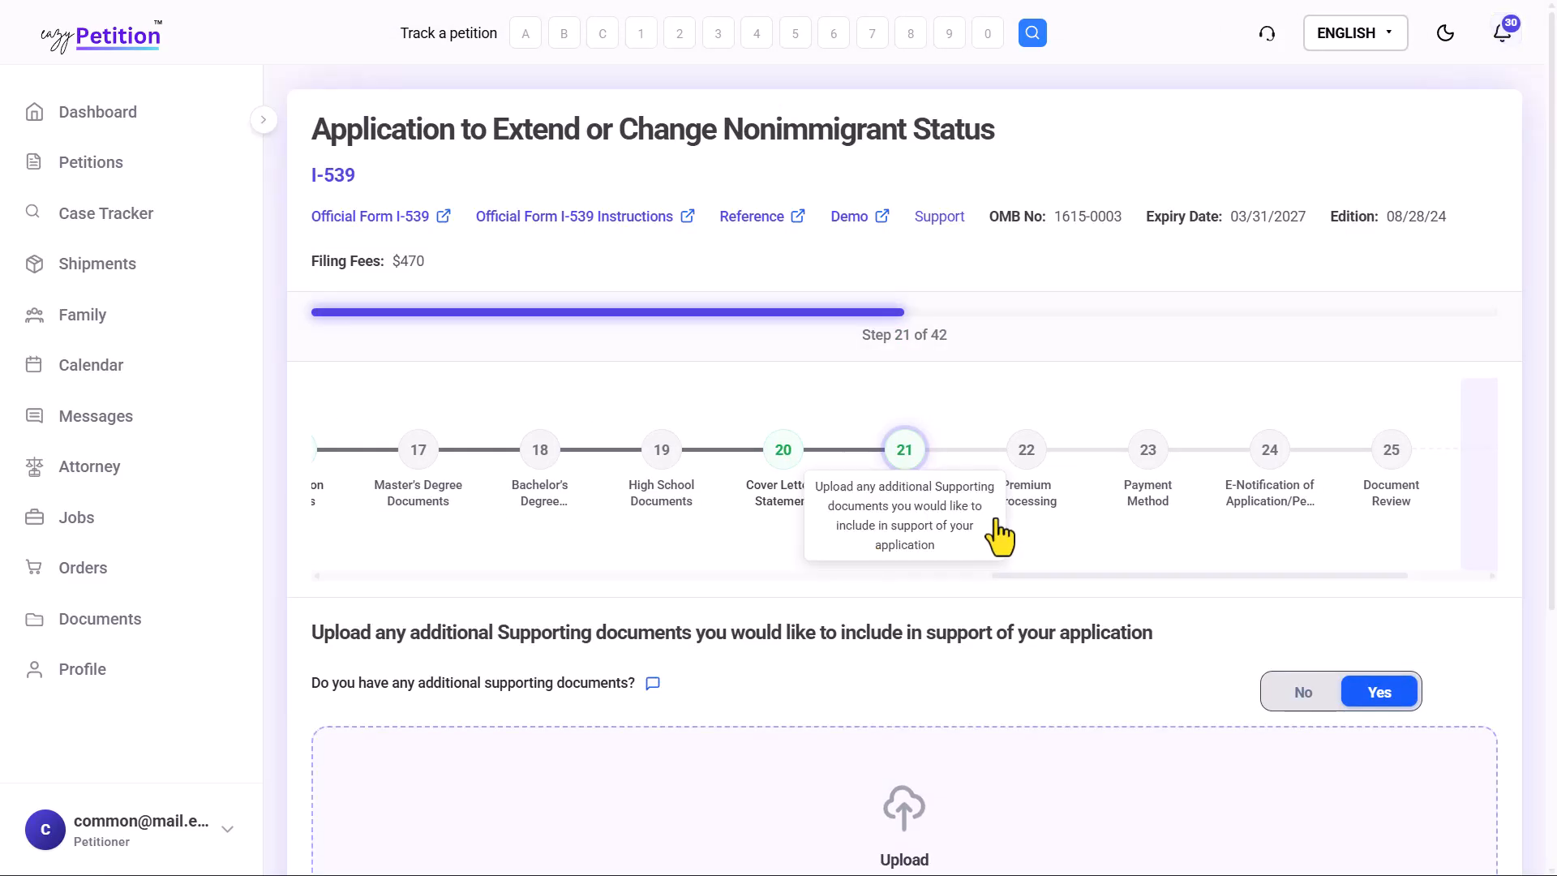
- Open the Premium Processing section and answer Yes to requesting premium processing
left_click(1024, 499)
scroll(605, 605, "down", 2)
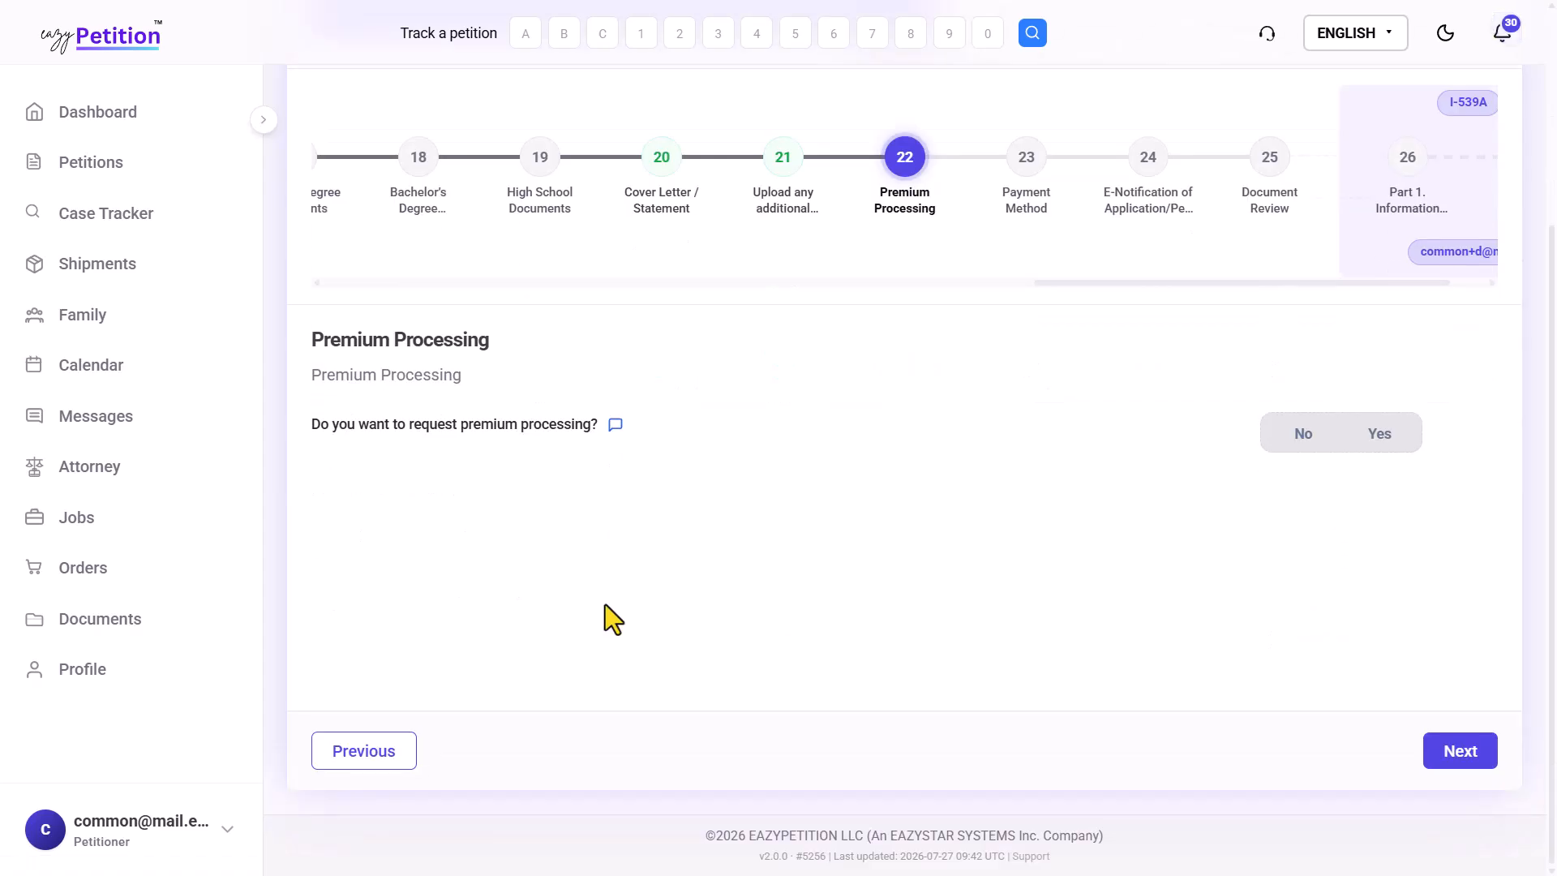
left_click_drag(328, 432, 536, 428)
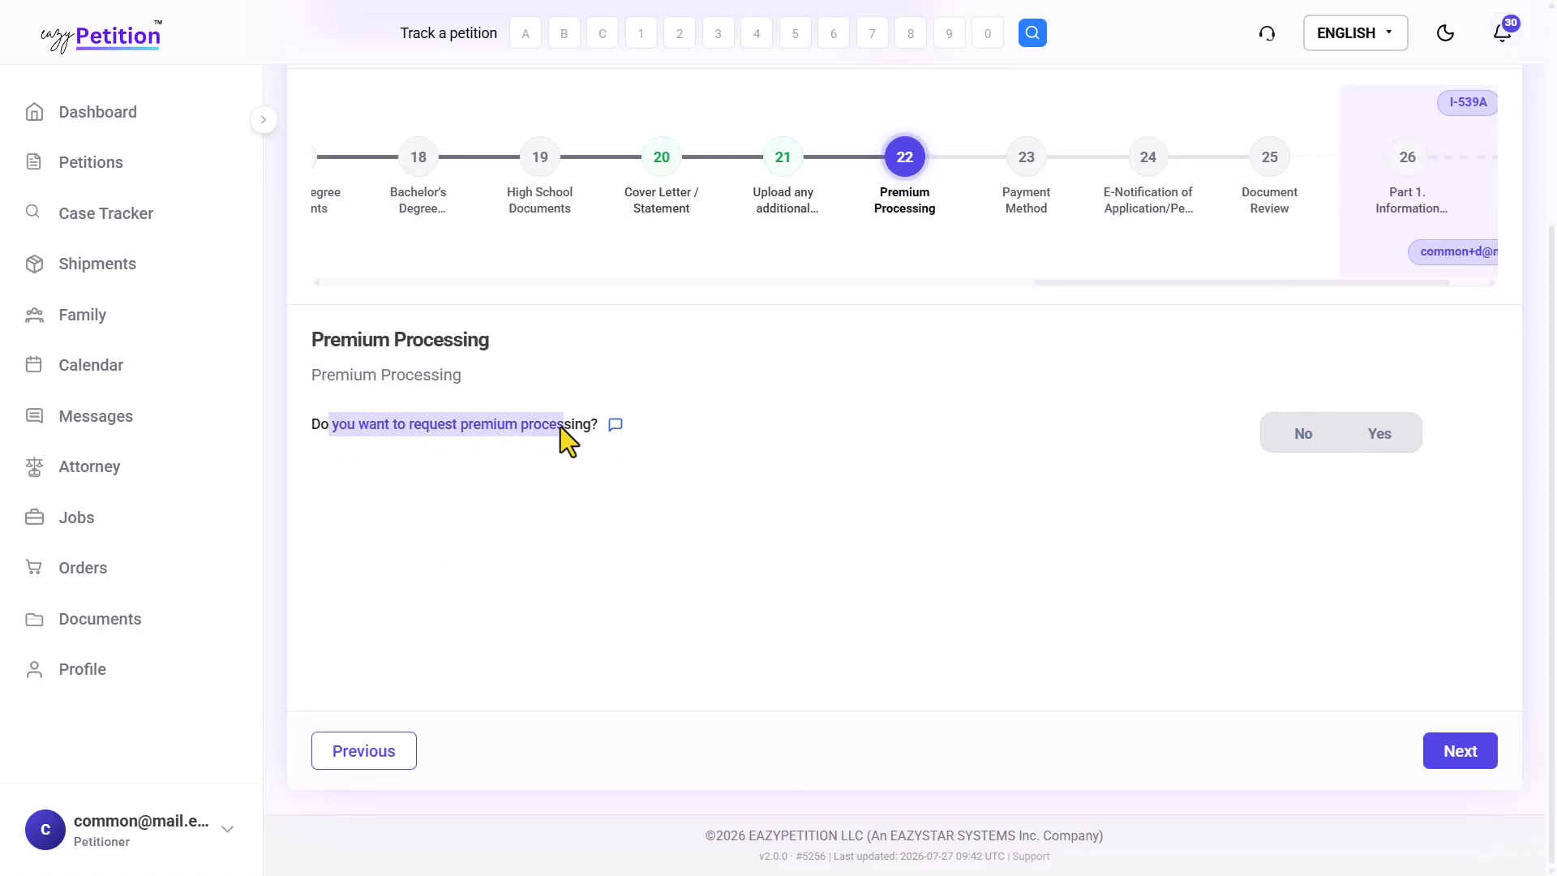
left_click(561, 427)
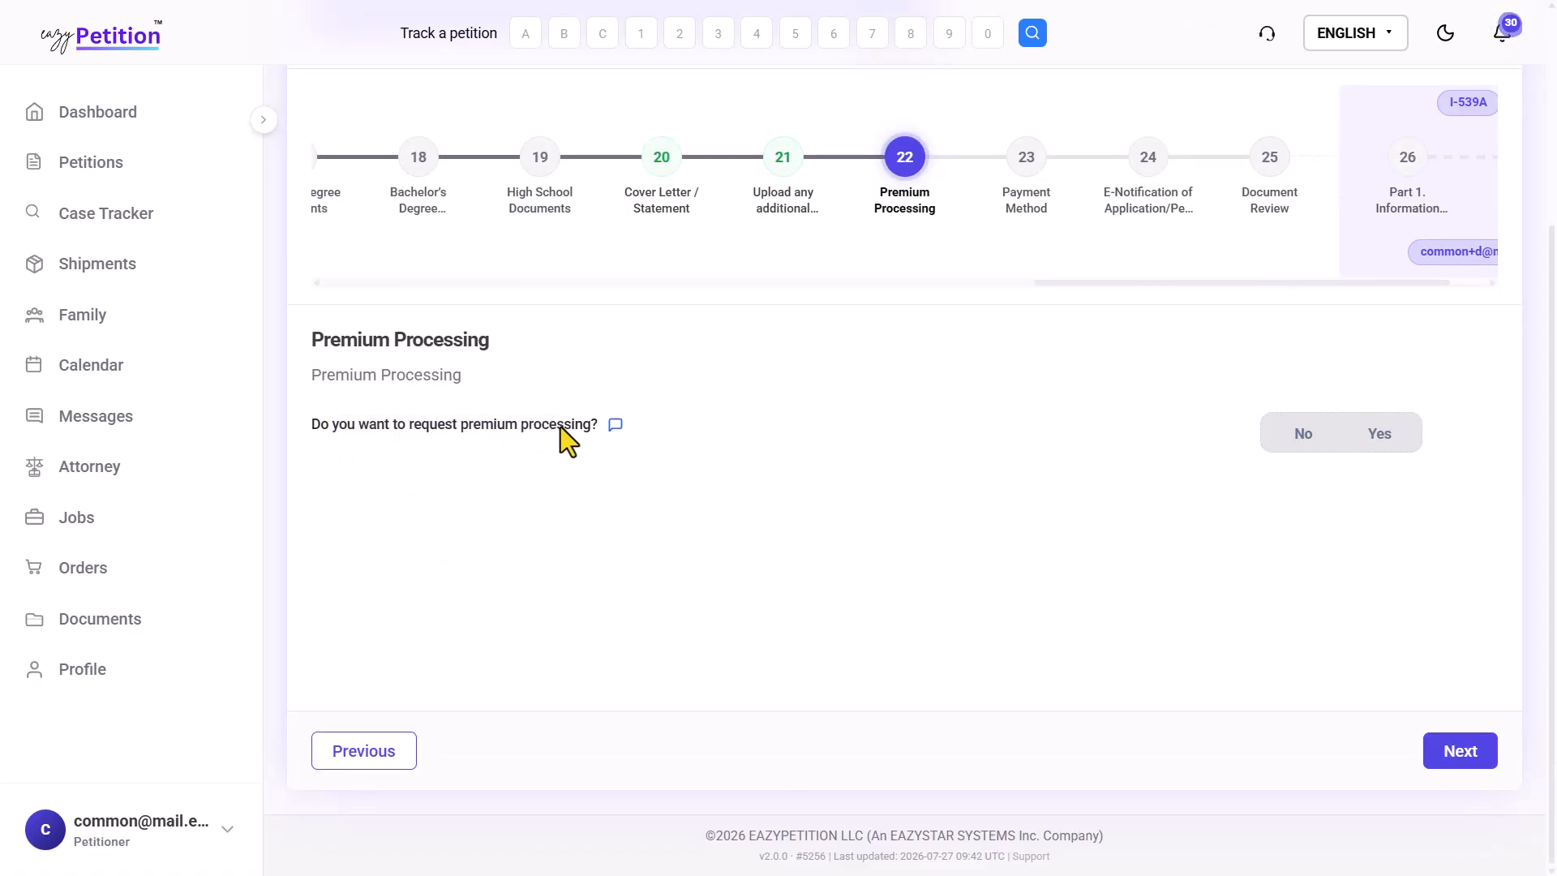
left_click(1363, 434)
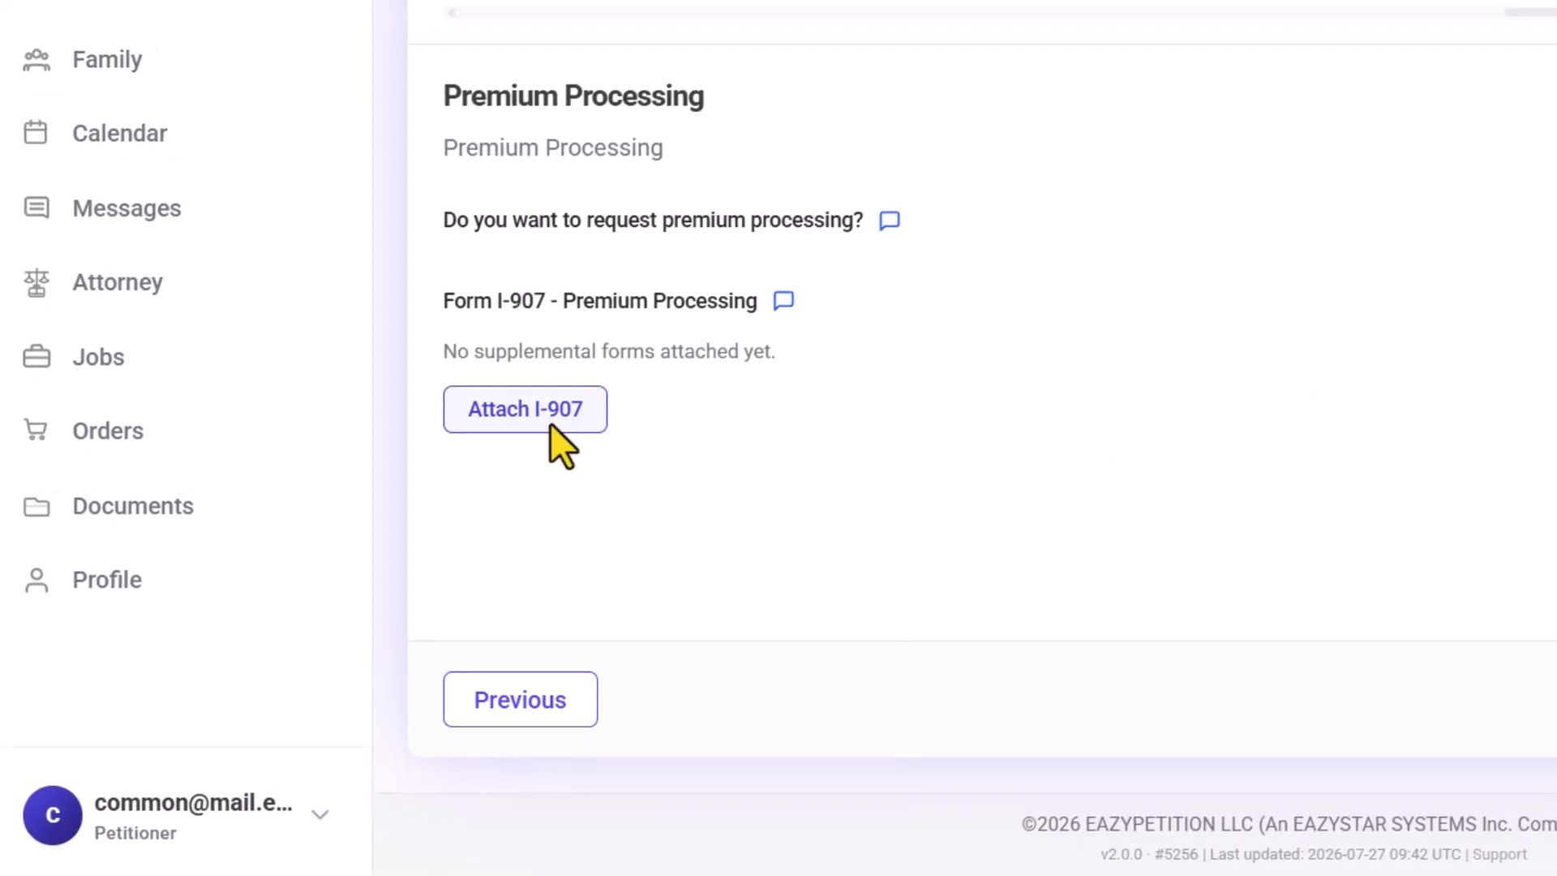
- Attach Form I-907 to the petition by creating a new form and check its steps in the petition timeline
left_click(563, 415)
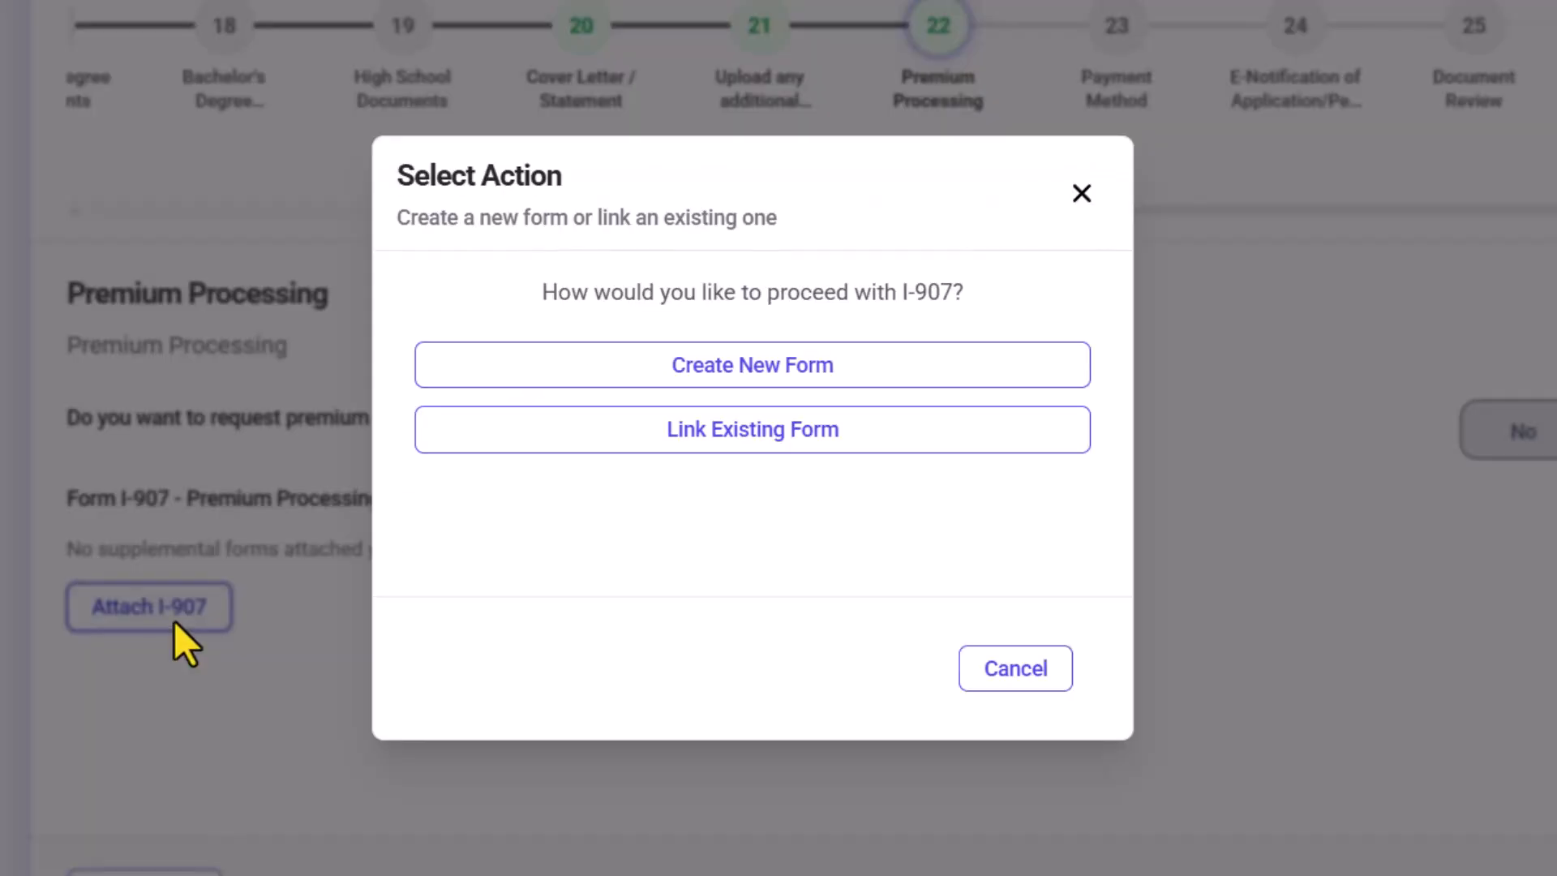
left_click(752, 372)
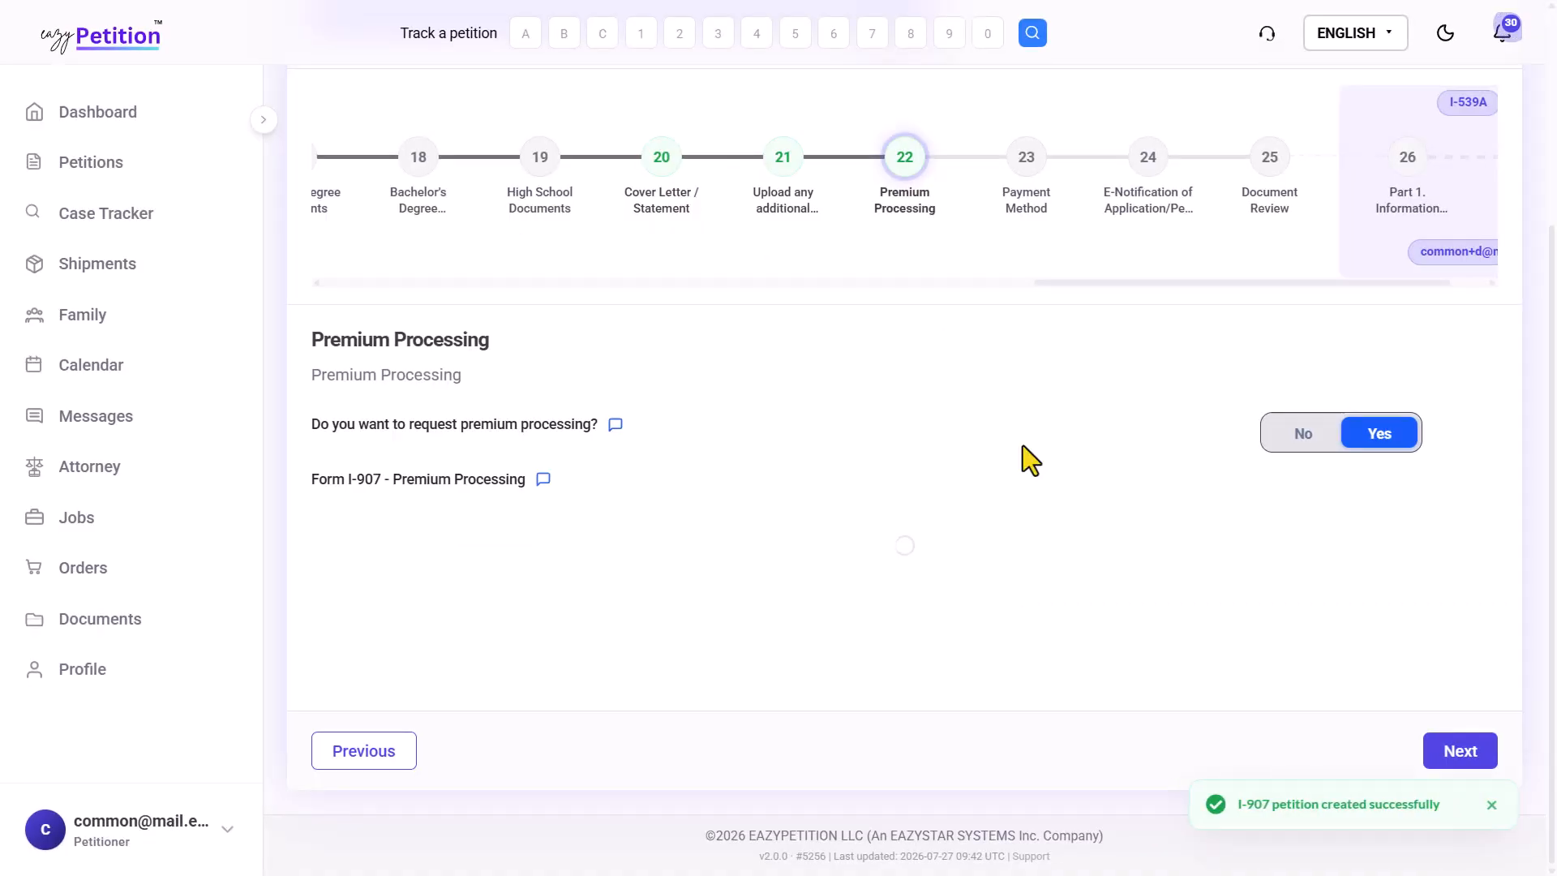
scroll(1126, 504, "up", 3)
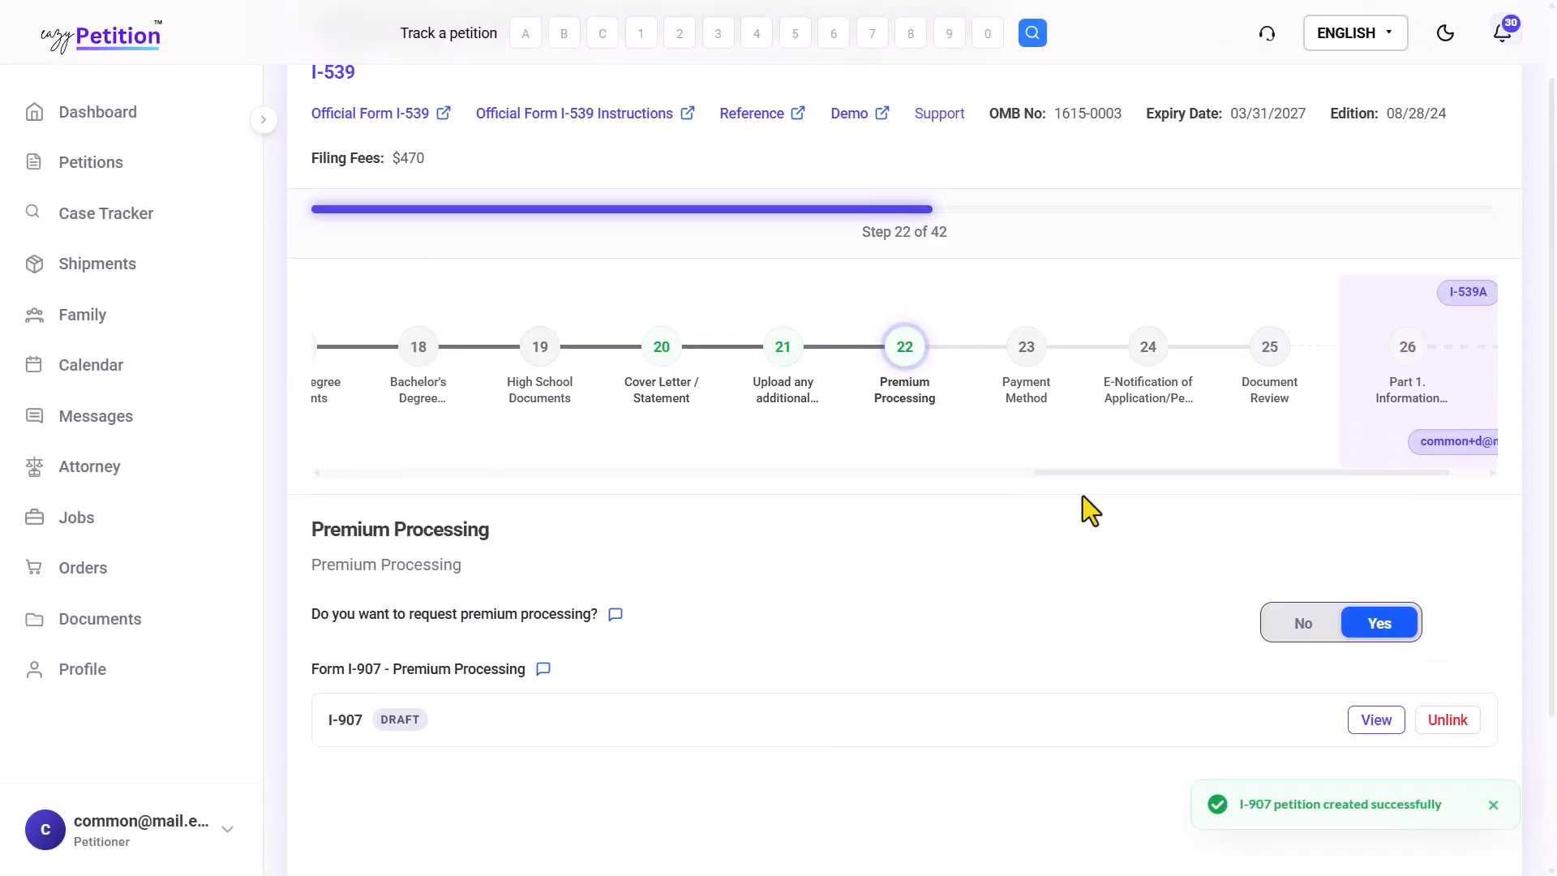
scroll(1309, 464, "right", 5)
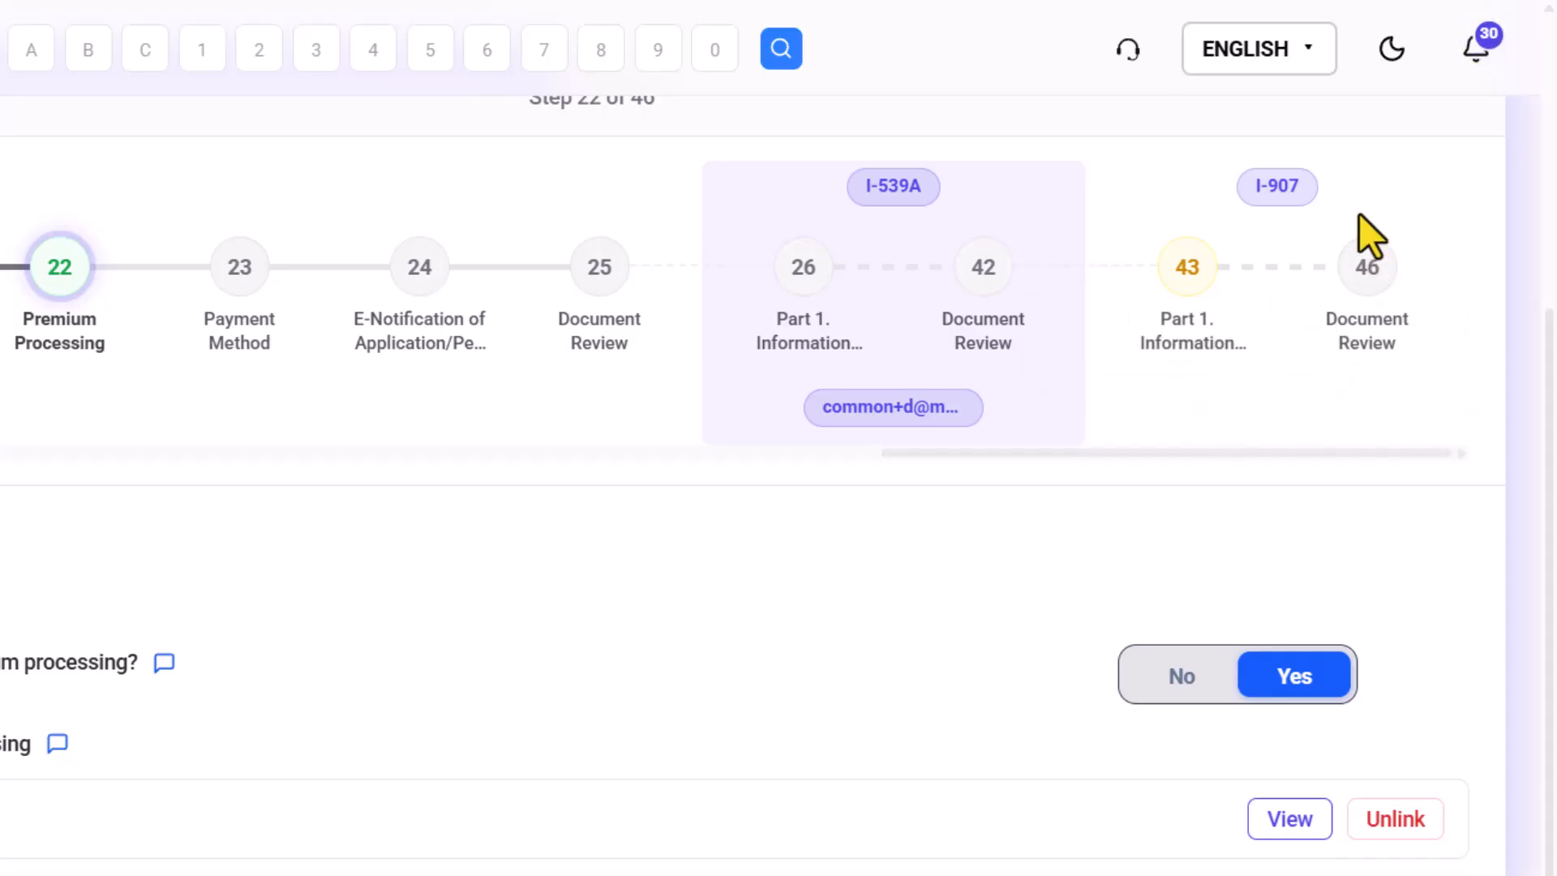
scroll(792, 648, "down", 1)
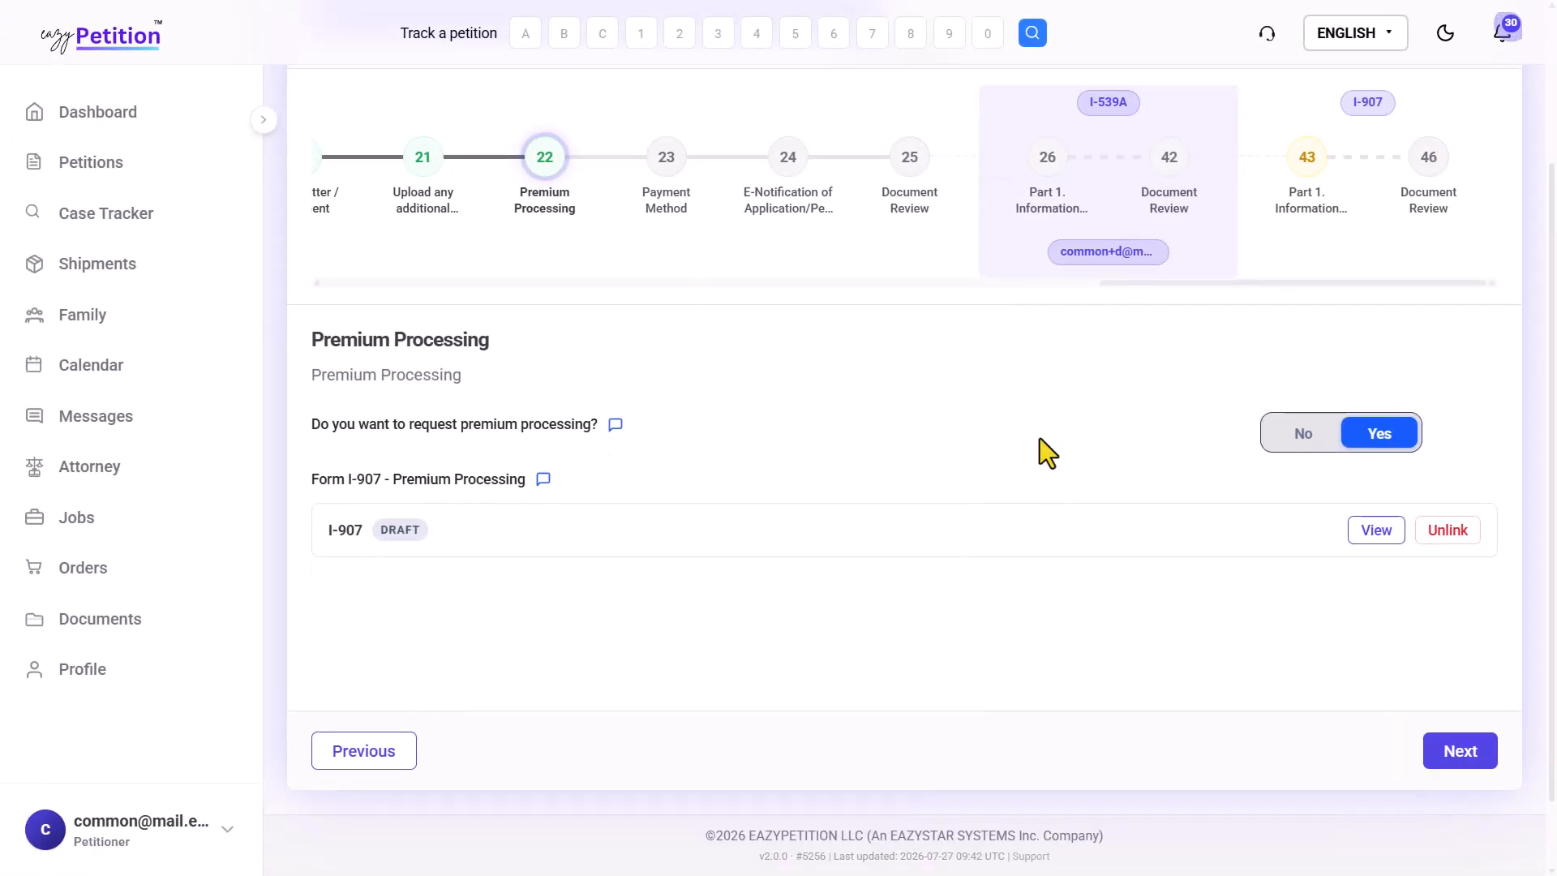
- Open the Payment Method section and select Credit Card as the payment method
scroll(1040, 438, "up", 4)
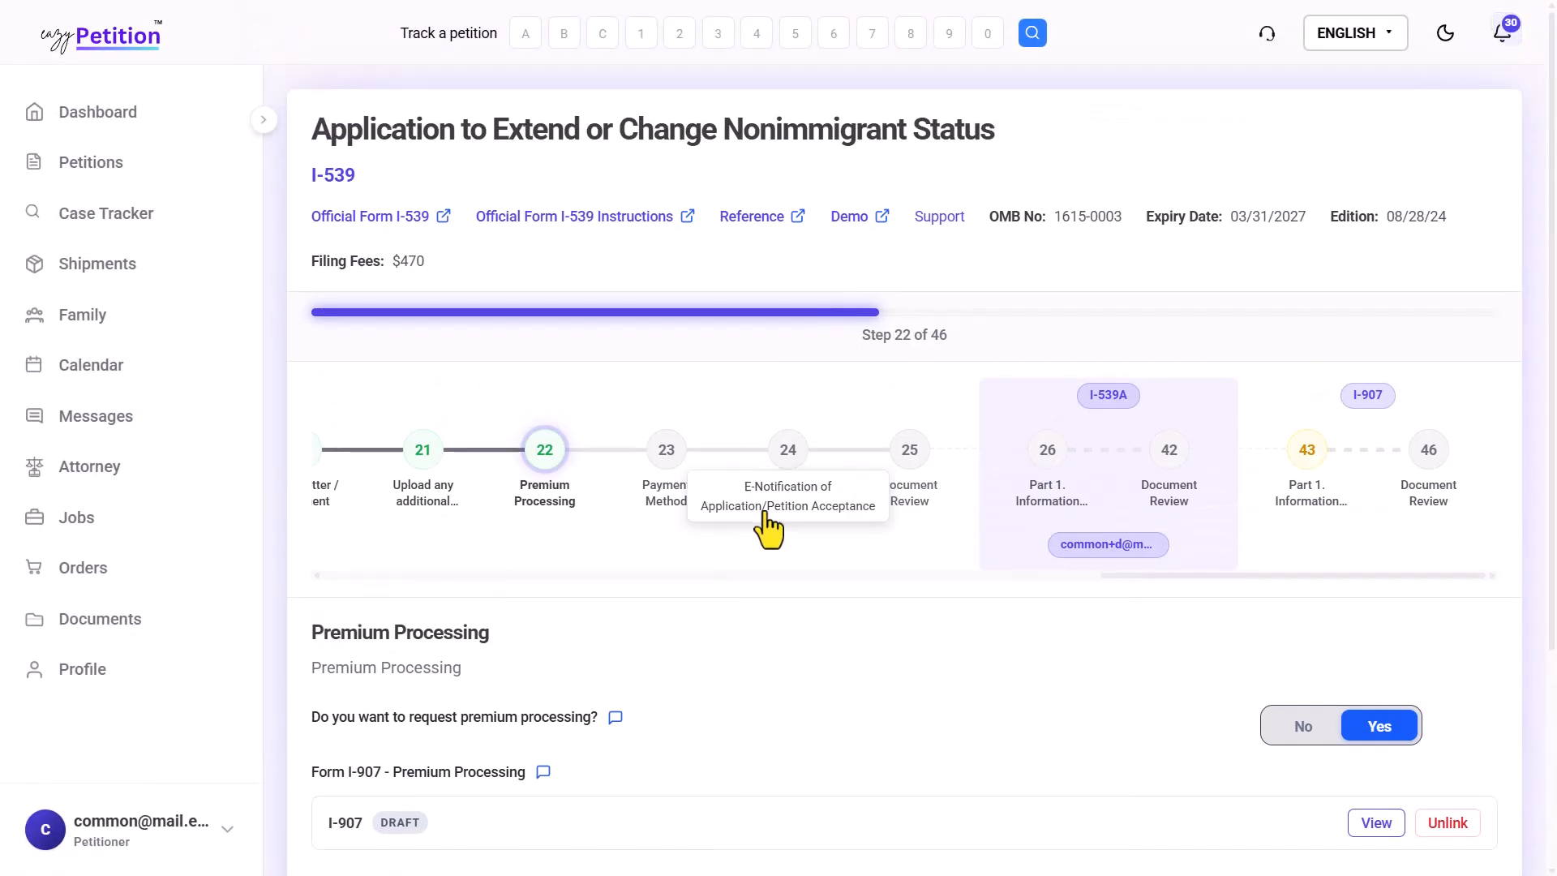
left_click(665, 485)
scroll(722, 700, "down", 3)
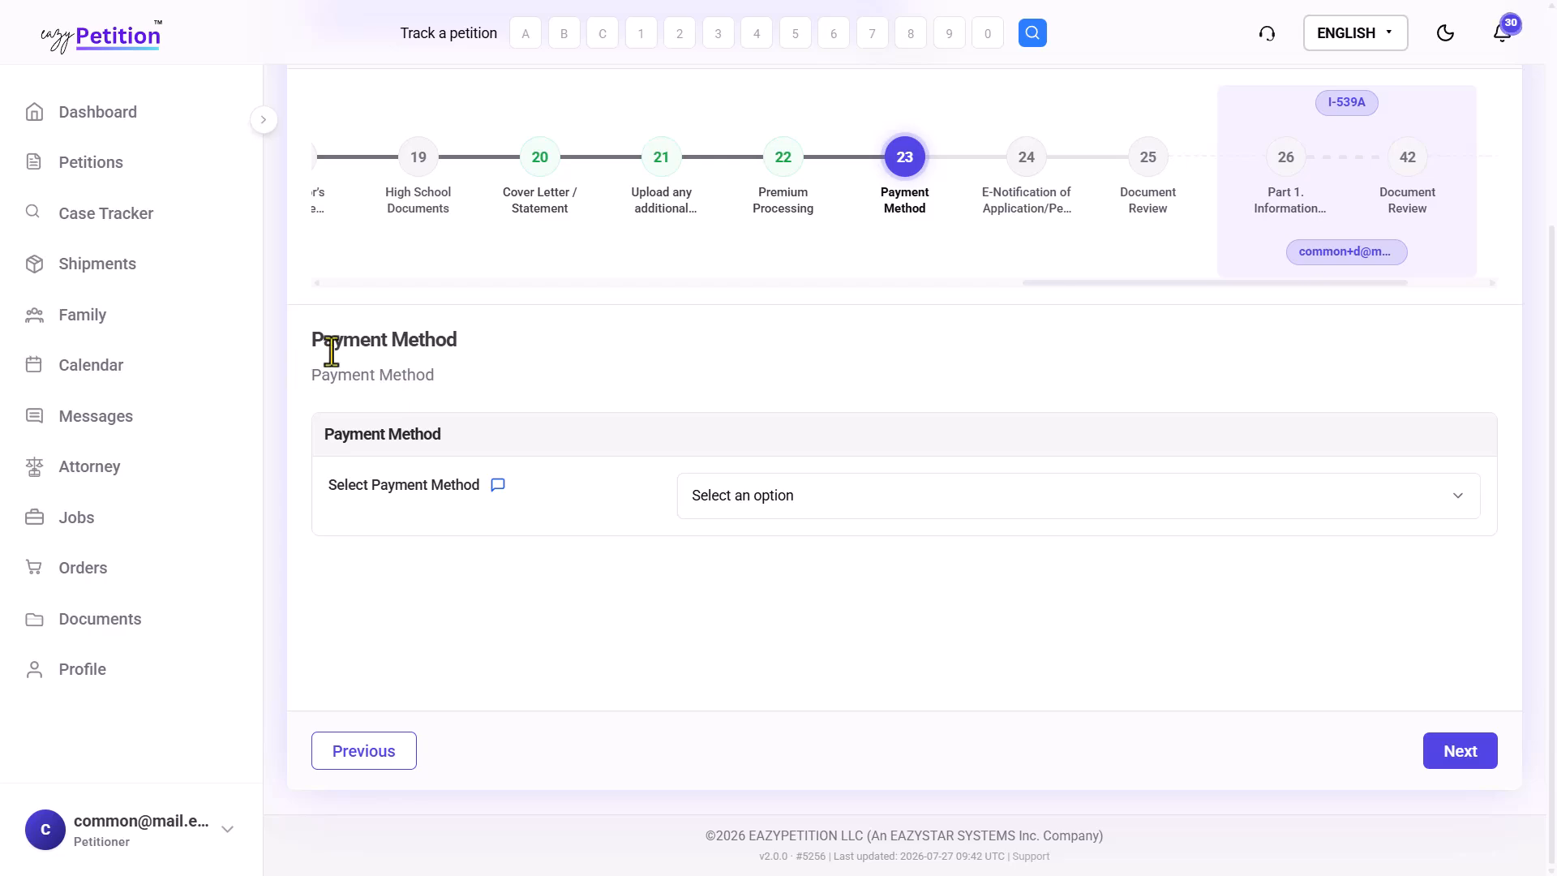
left_click_drag(332, 351, 523, 485)
left_click(844, 507)
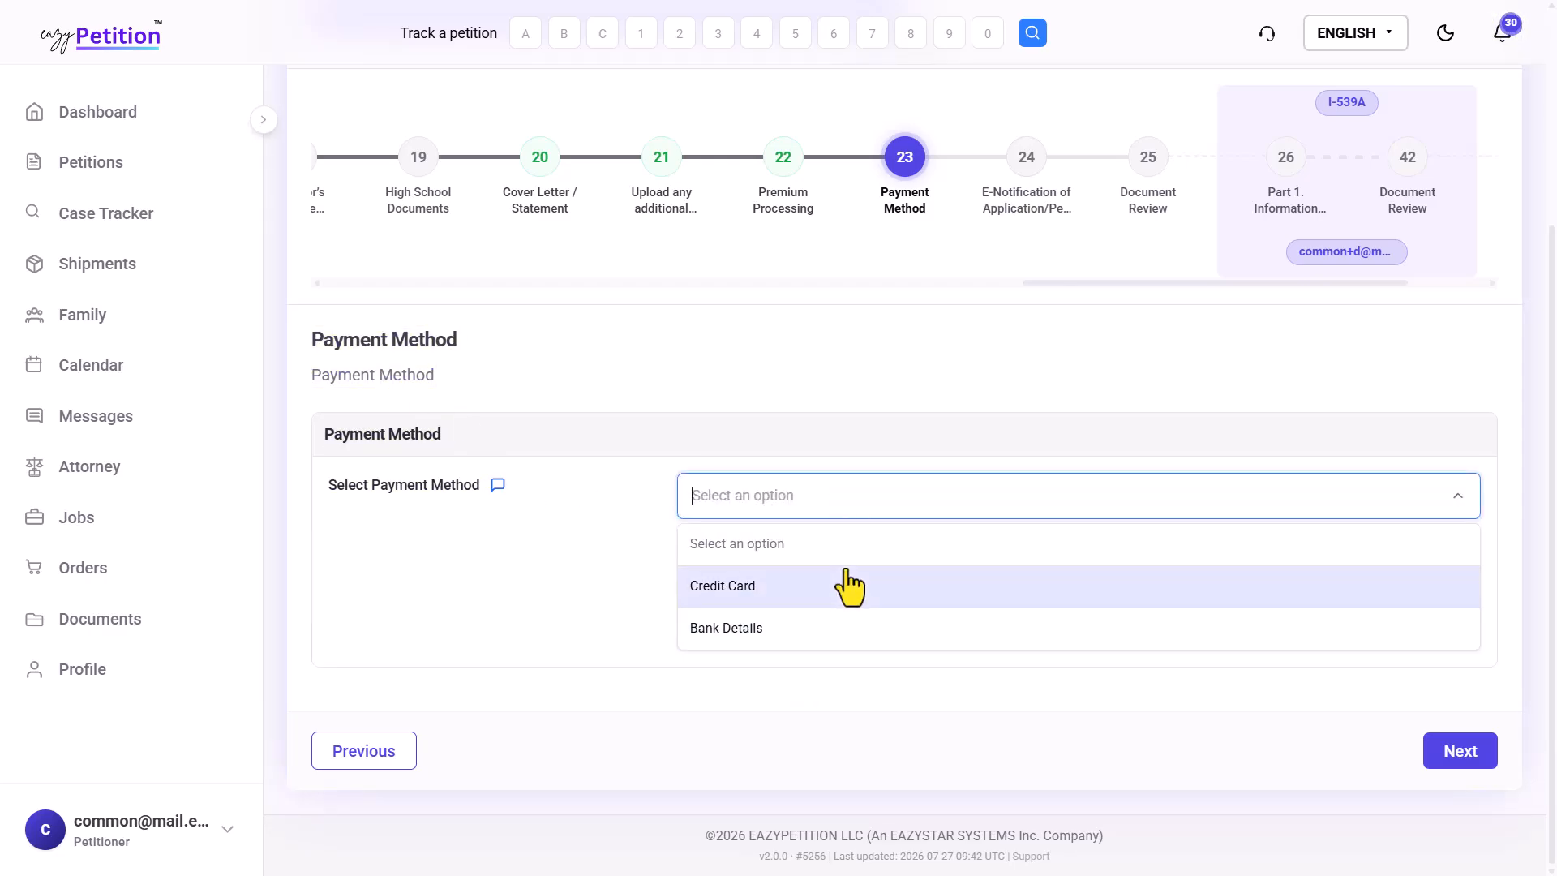
left_click(768, 592)
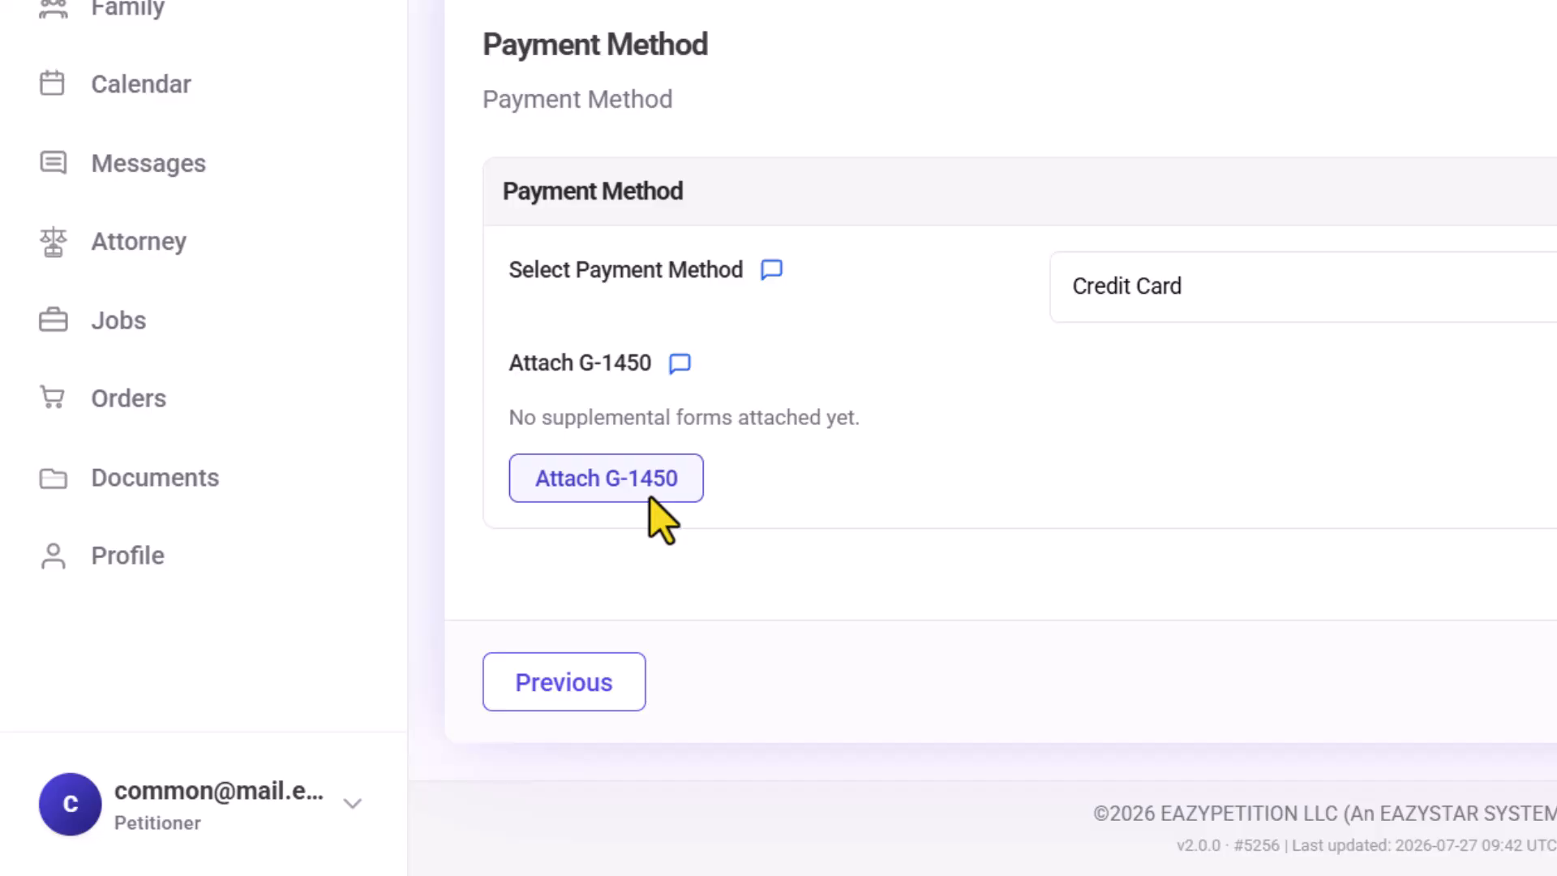
- Attach Form G-1450 for the card payment by creating a new form and check its steps in the timeline
left_click(661, 517)
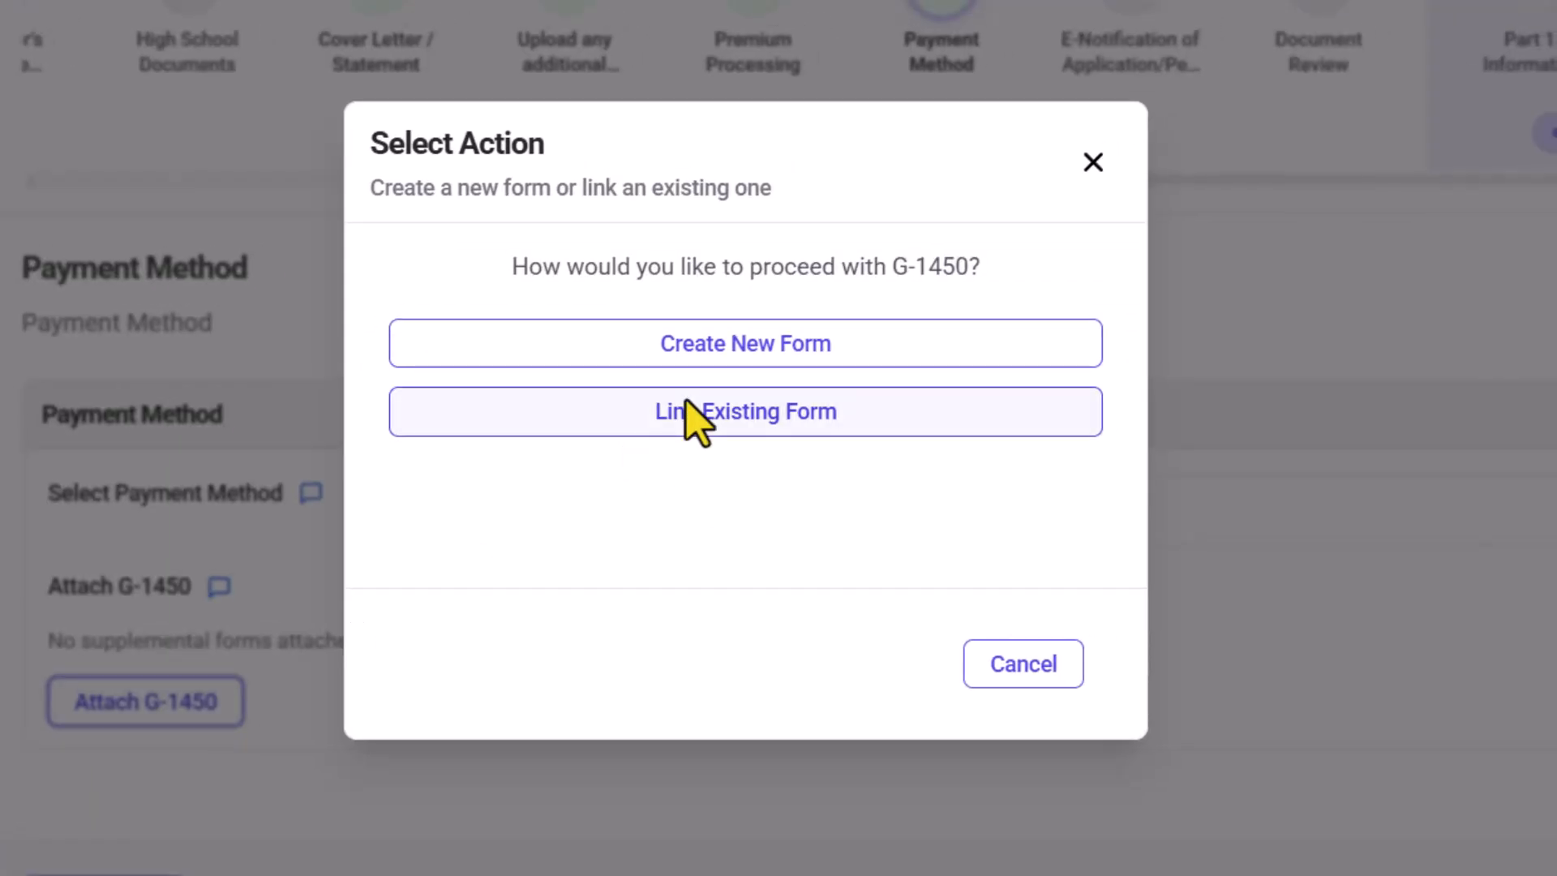
left_click(817, 348)
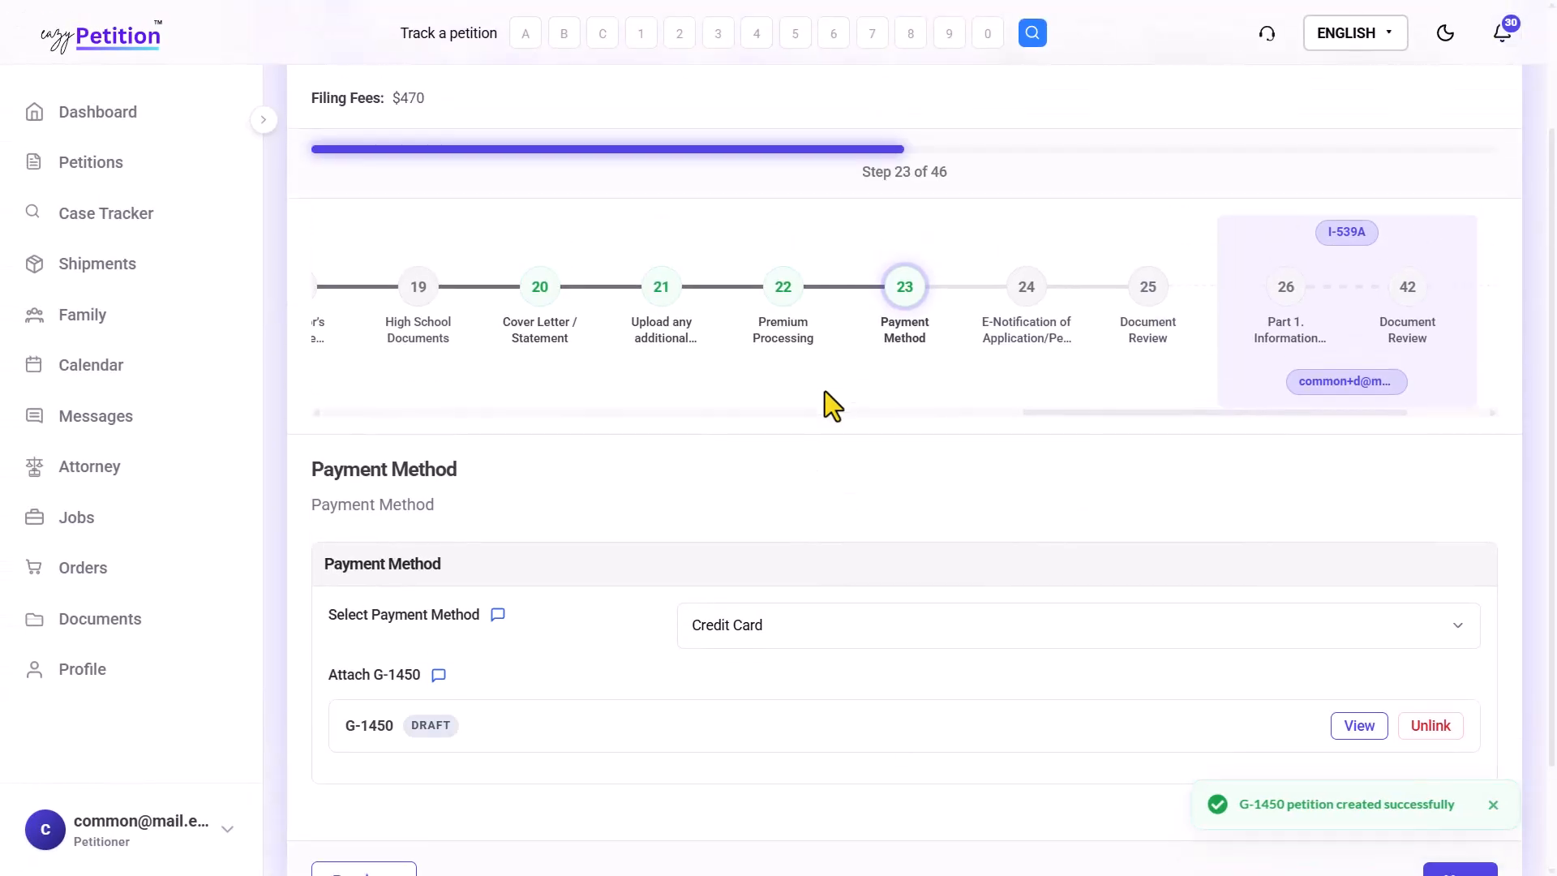
scroll(1225, 298, "right", 6)
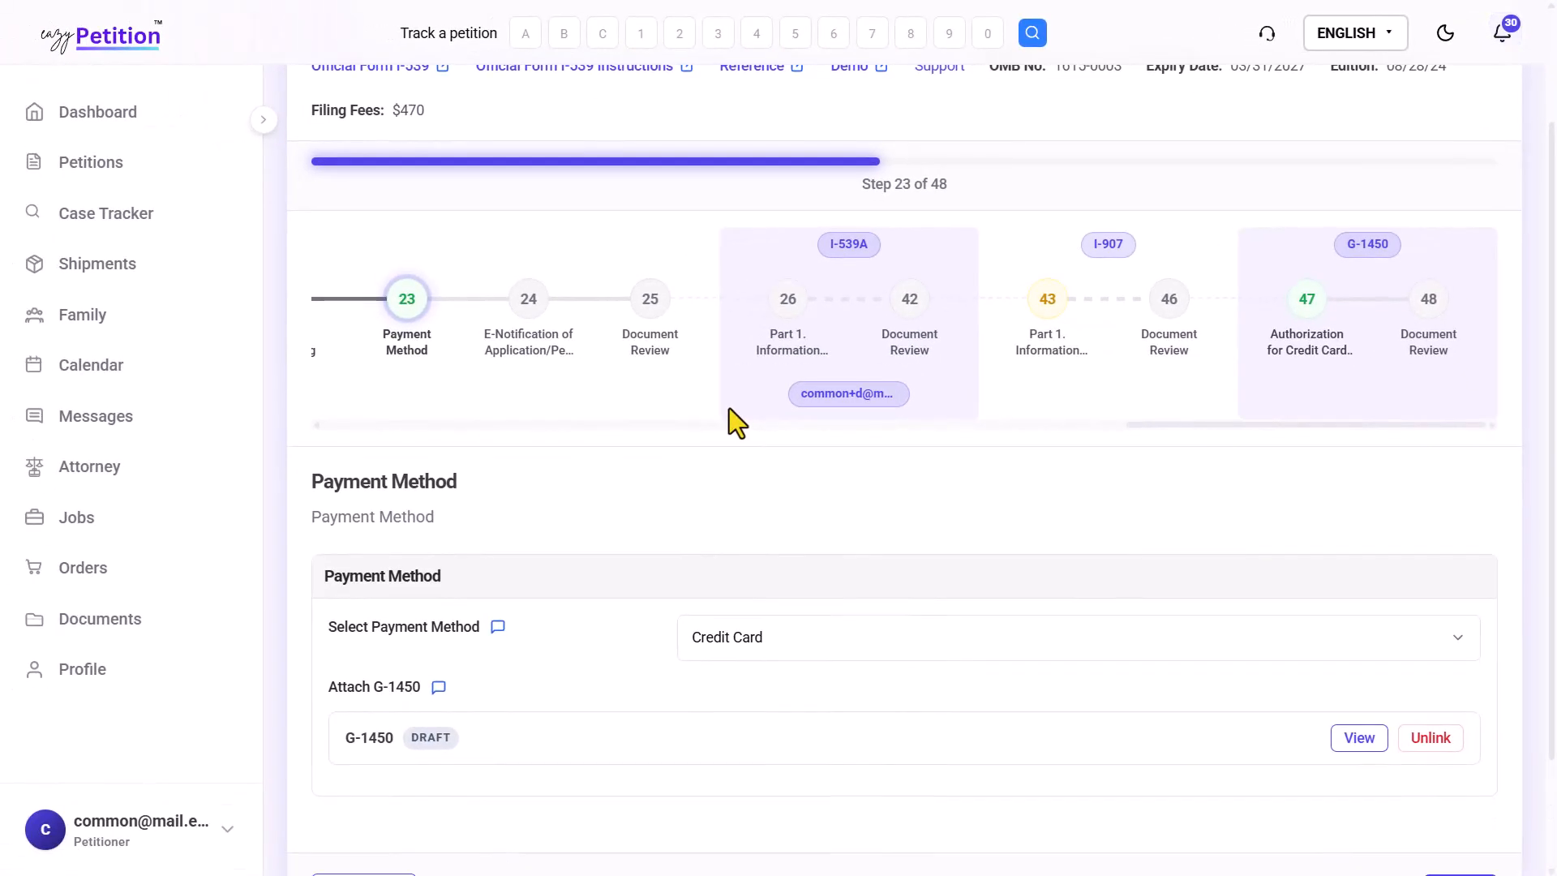
- In E-Notification of Application/Petition Acceptance, answer Yes to attaching Form G-1145 and attach it as a new form
left_click(519, 345)
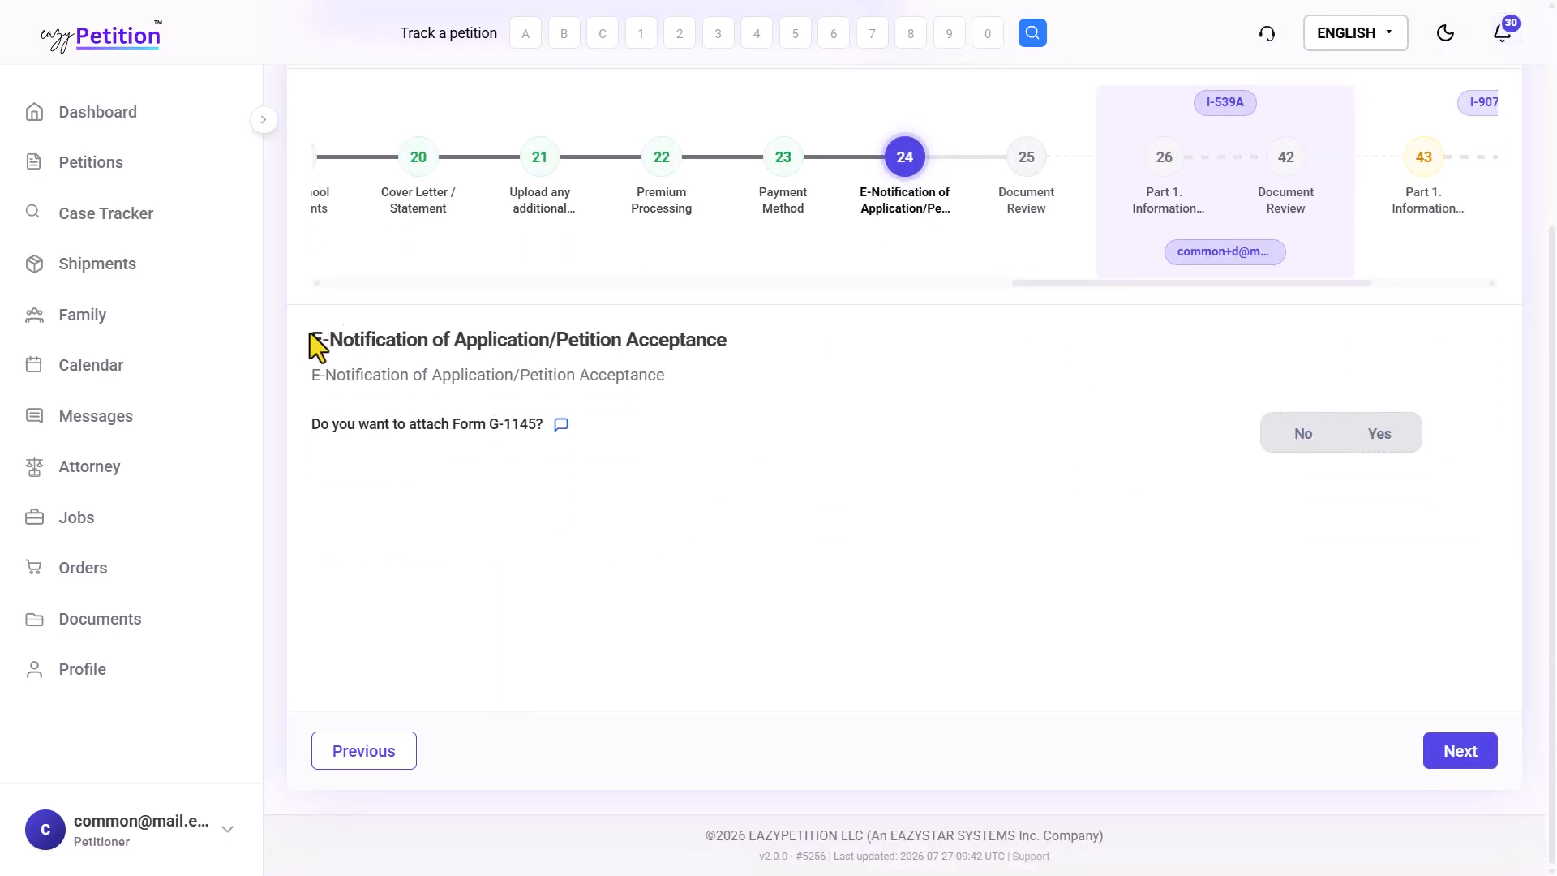
left_click_drag(311, 339, 695, 347)
left_click(695, 348)
left_click(1352, 448)
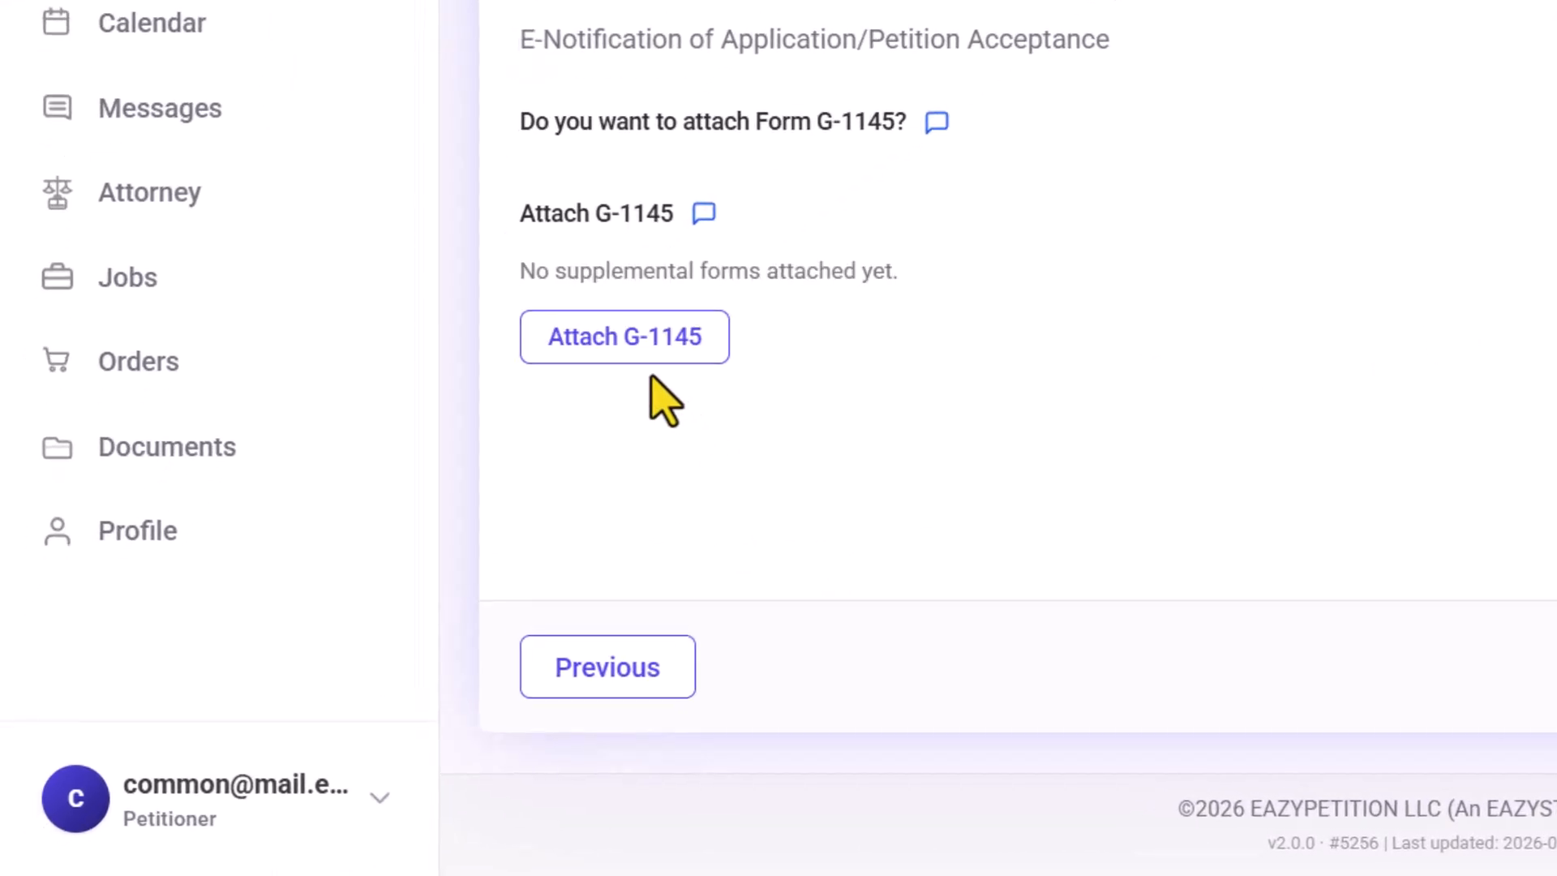
left_click(527, 398)
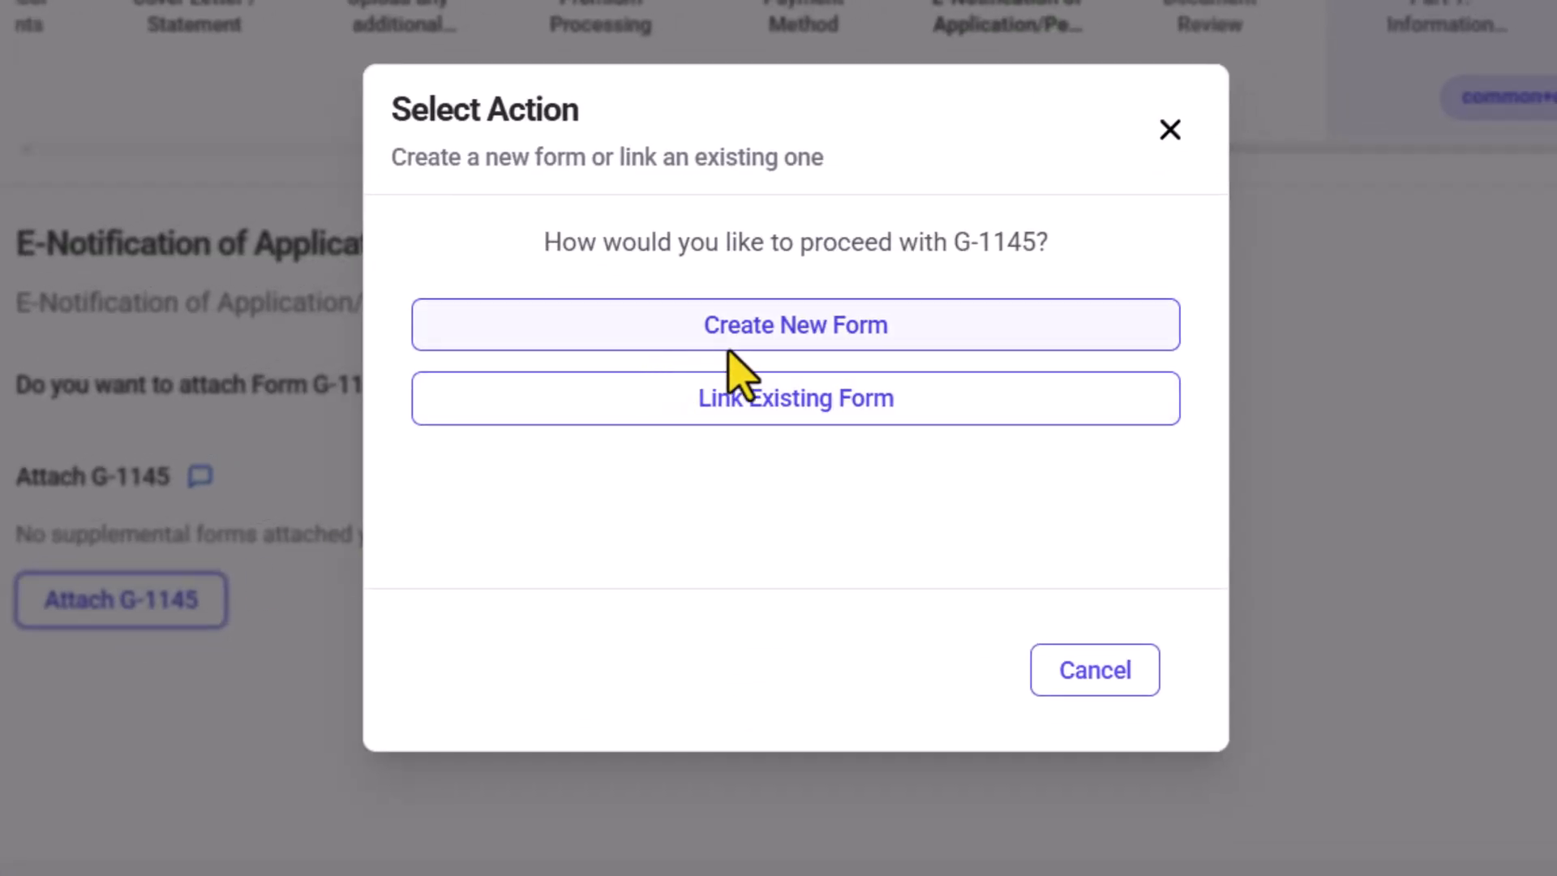
left_click(729, 349)
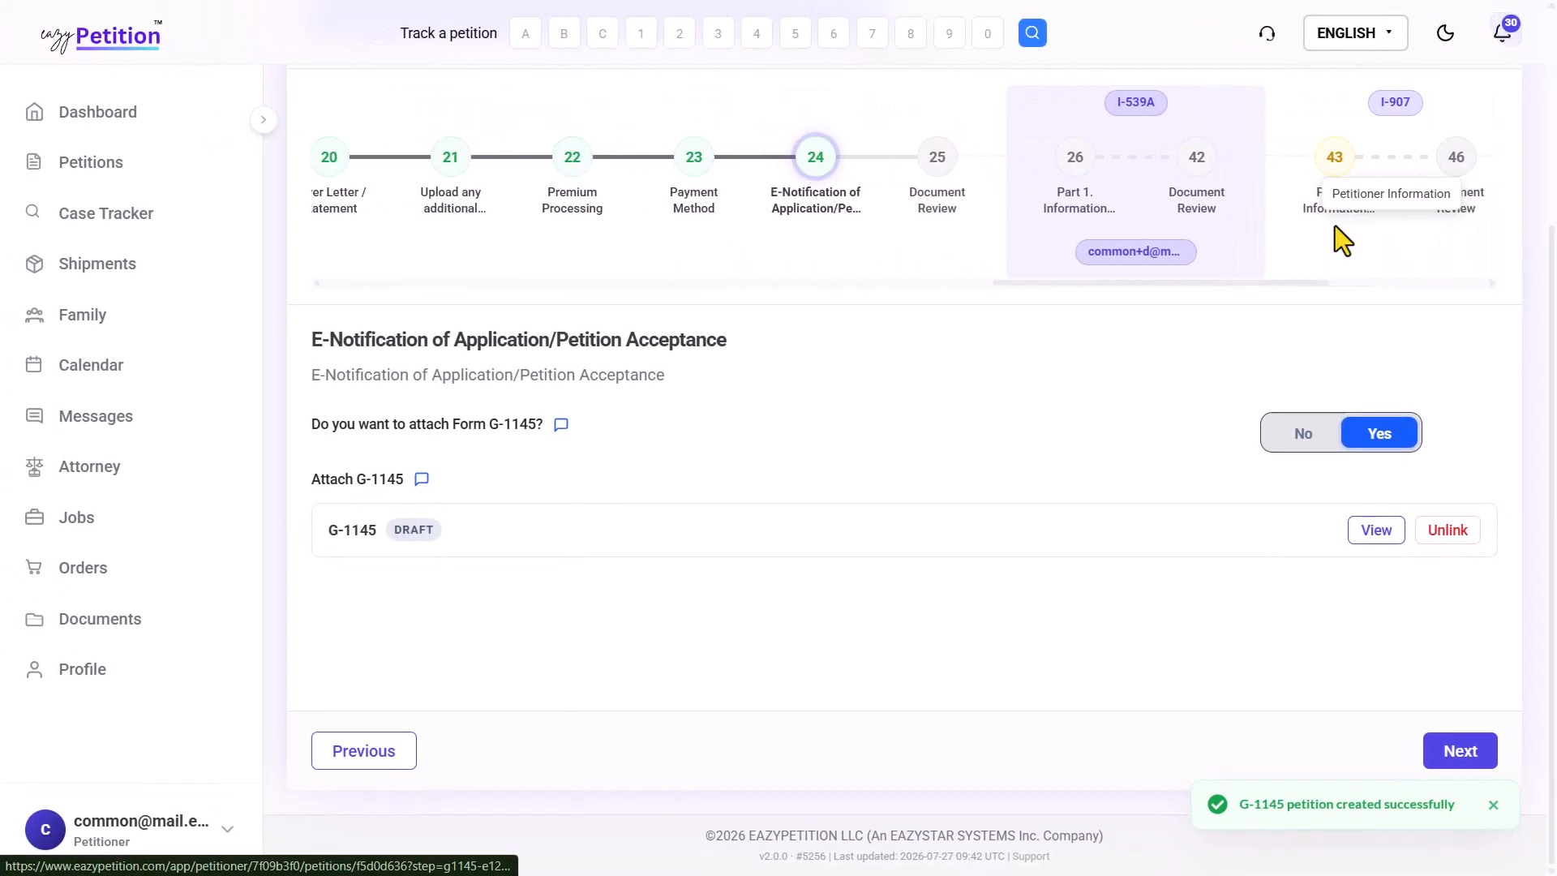
- Open the I-539 Document Review, check the documents and entries in Part 1. Information About You, and mark that part as done
left_click(1027, 248)
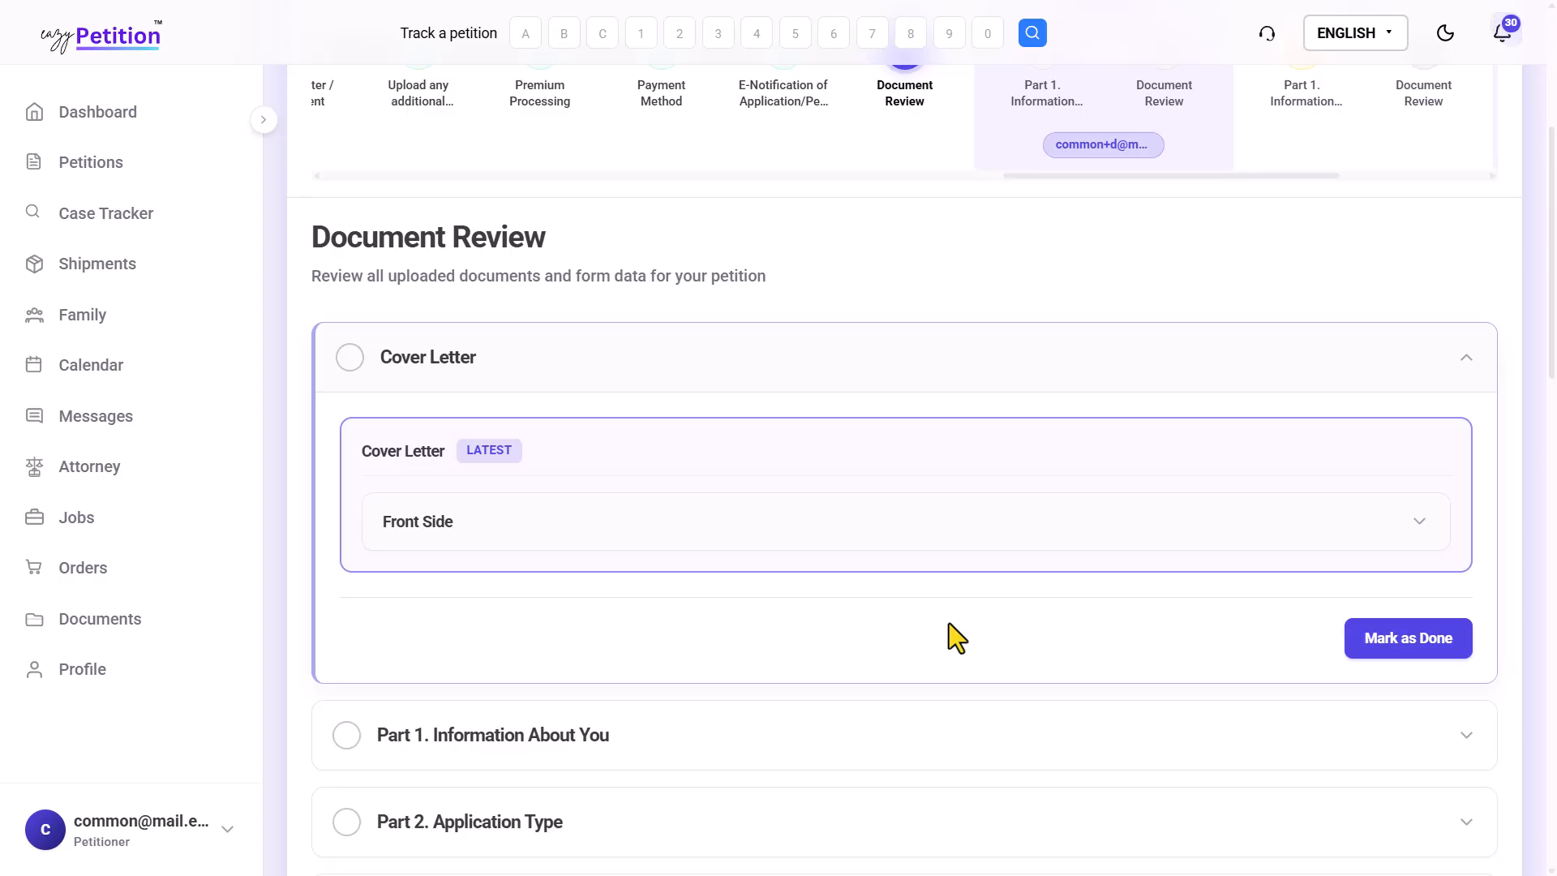
scroll(984, 591, "down", 2)
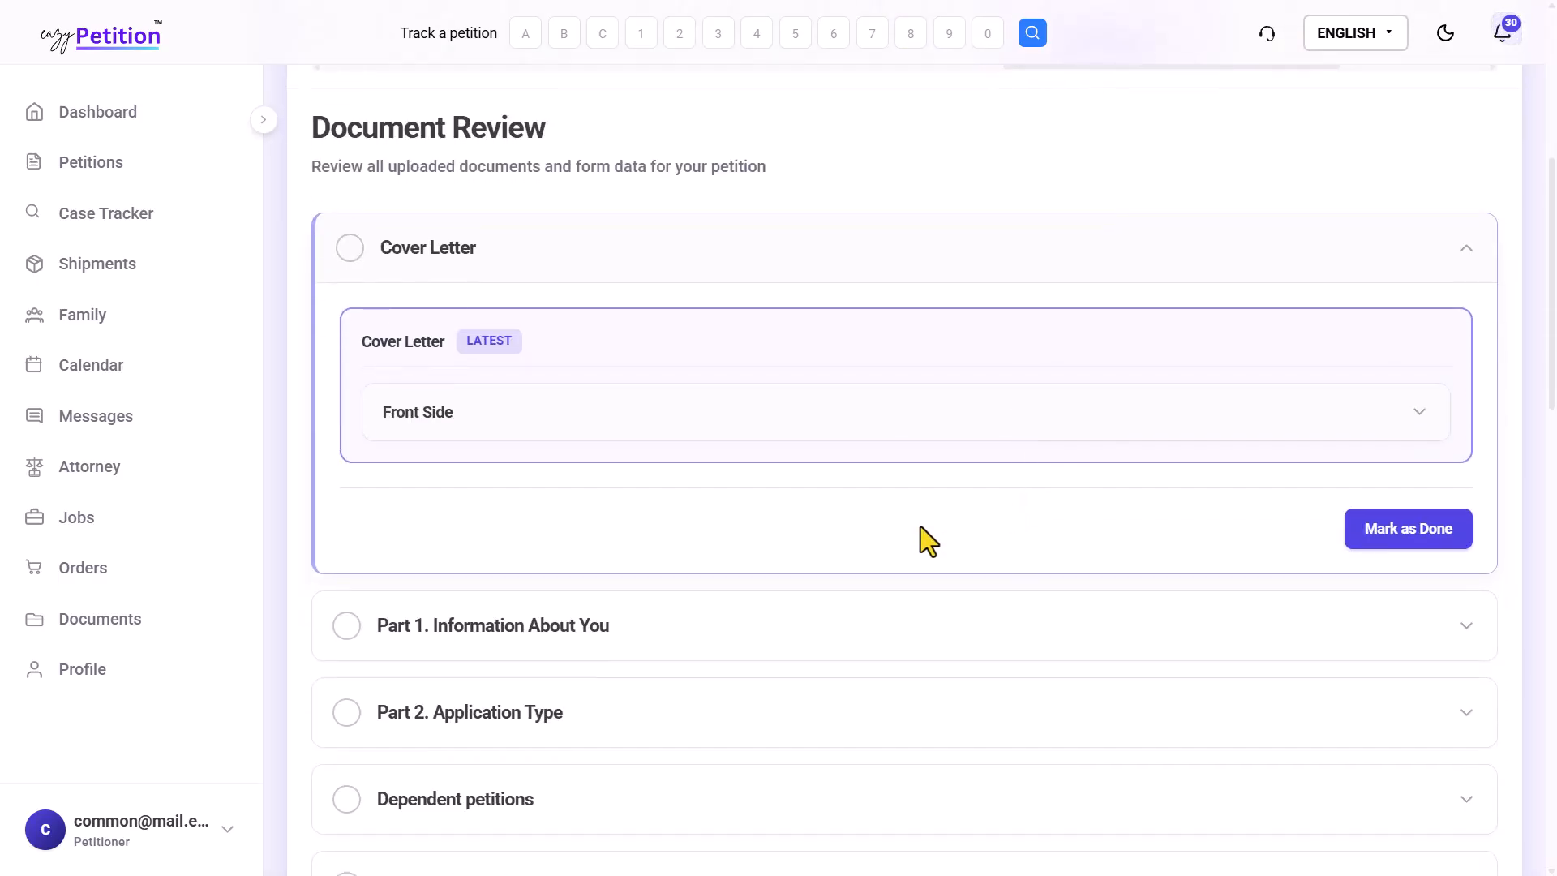
left_click(580, 658)
scroll(580, 660, "down", 5)
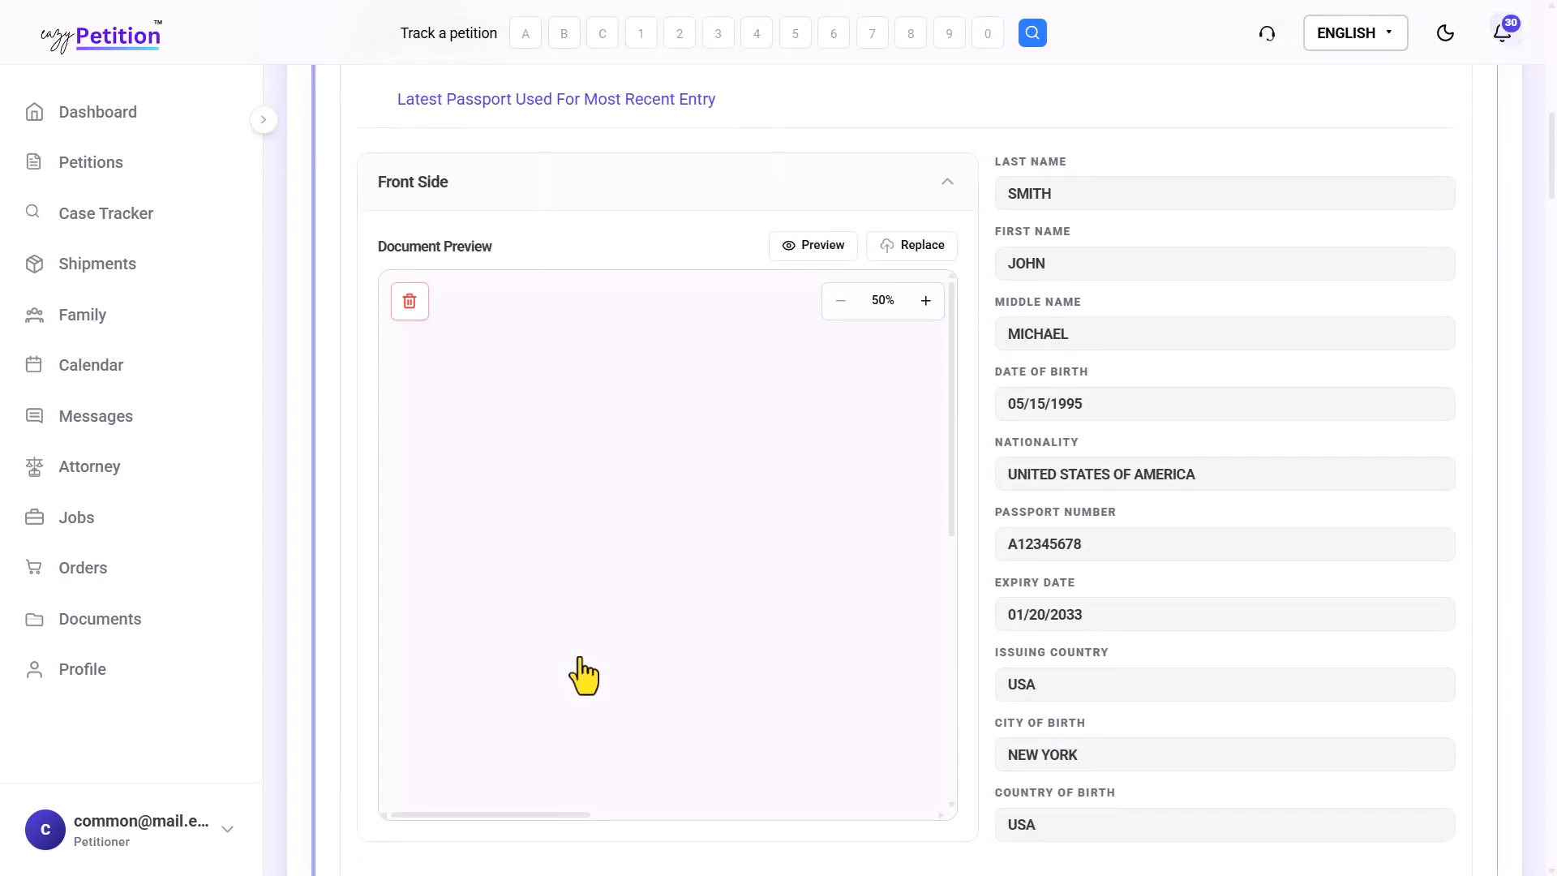
scroll(581, 673, "down", 10)
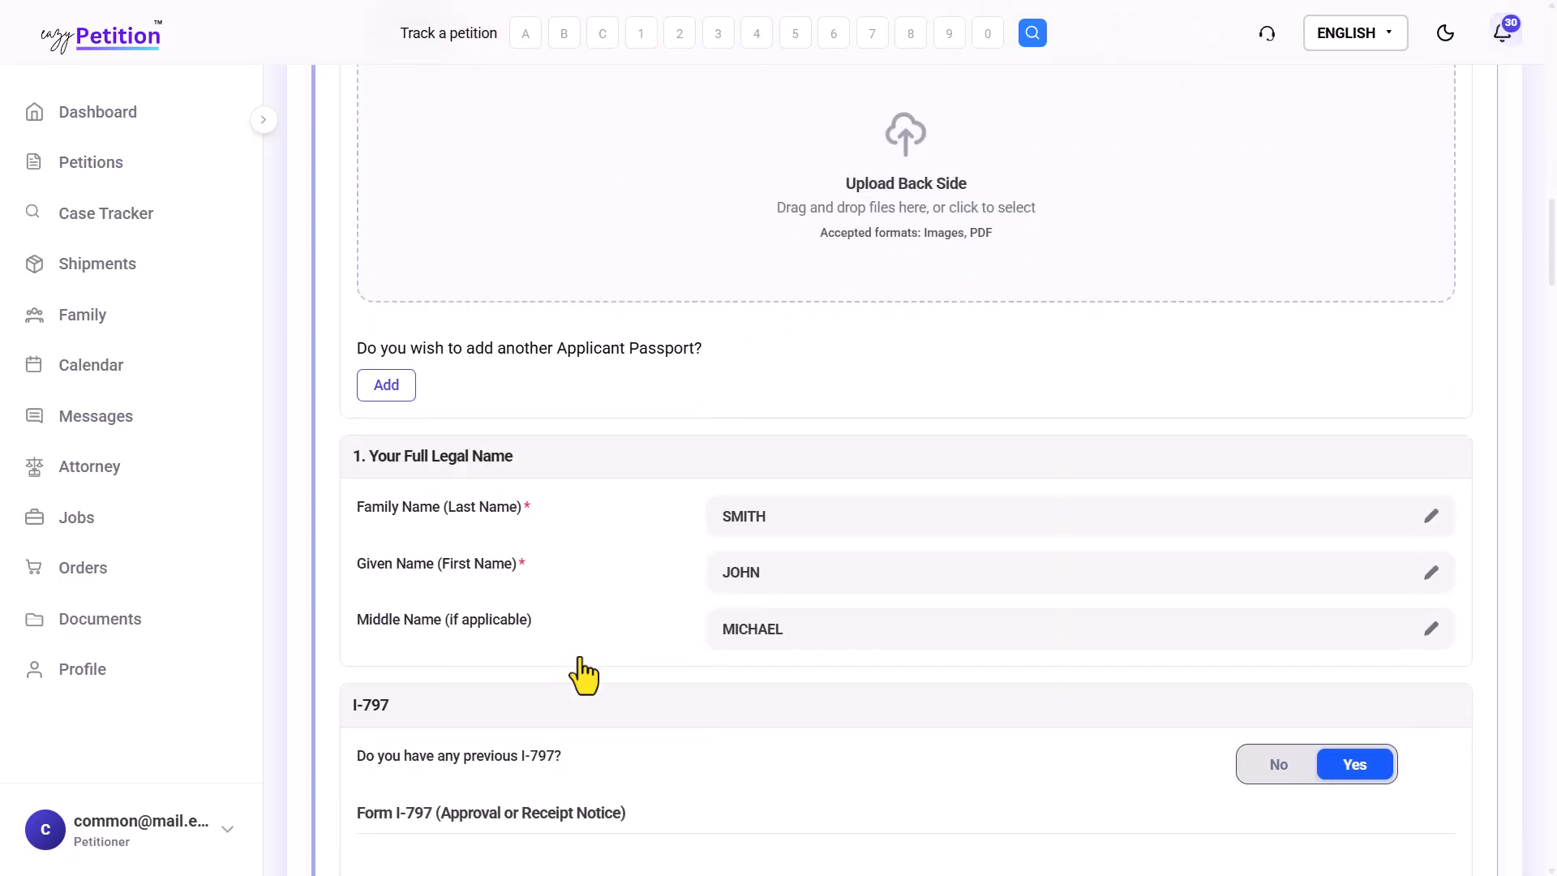
scroll(581, 673, "down", 12)
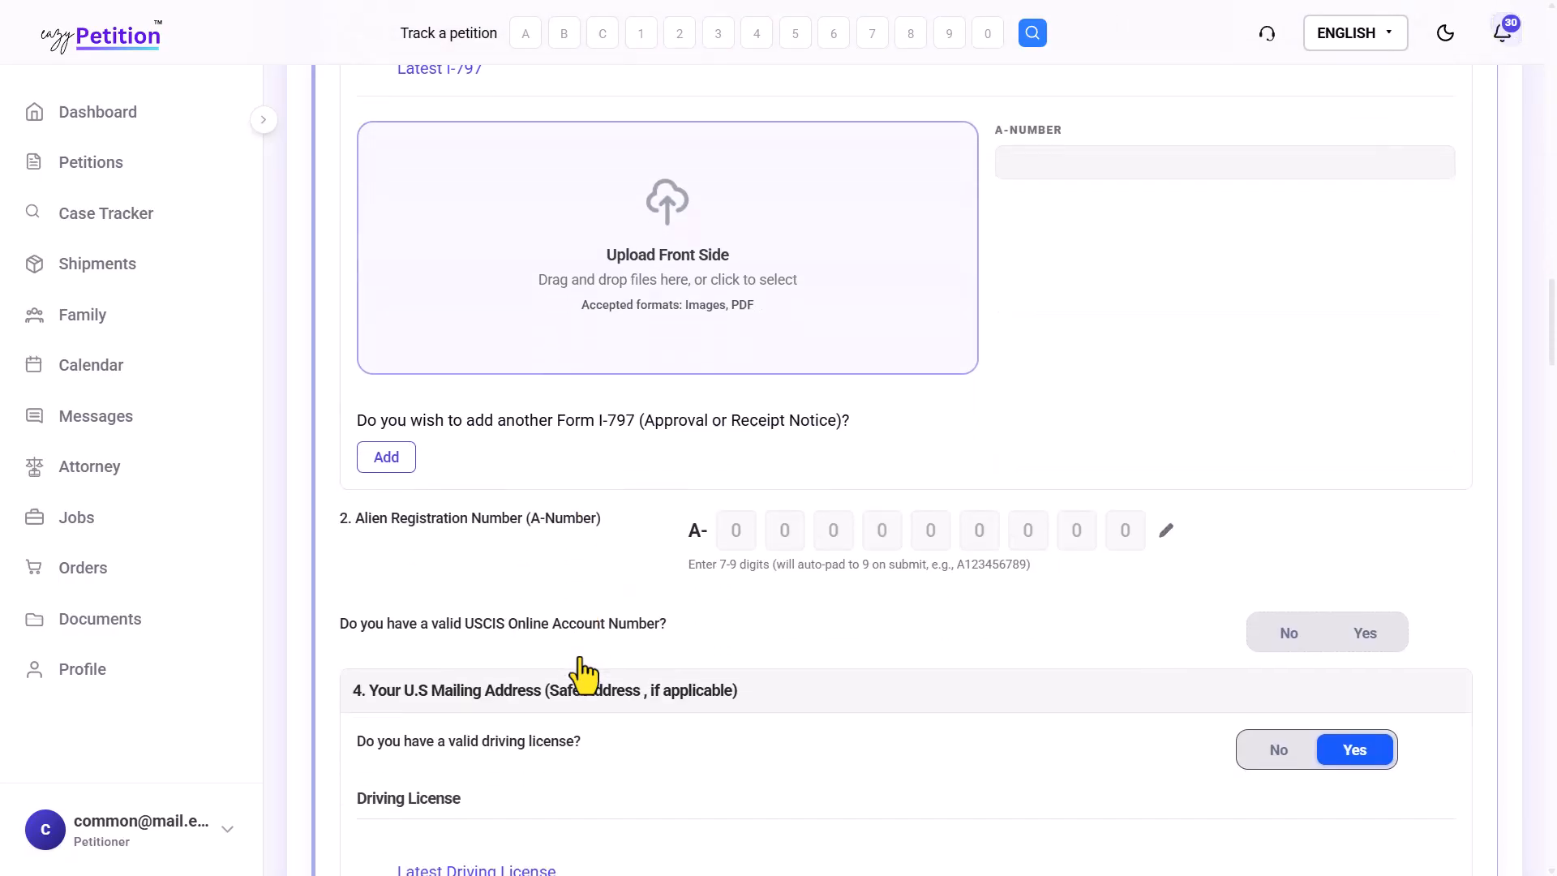
scroll(581, 673, "down", 1)
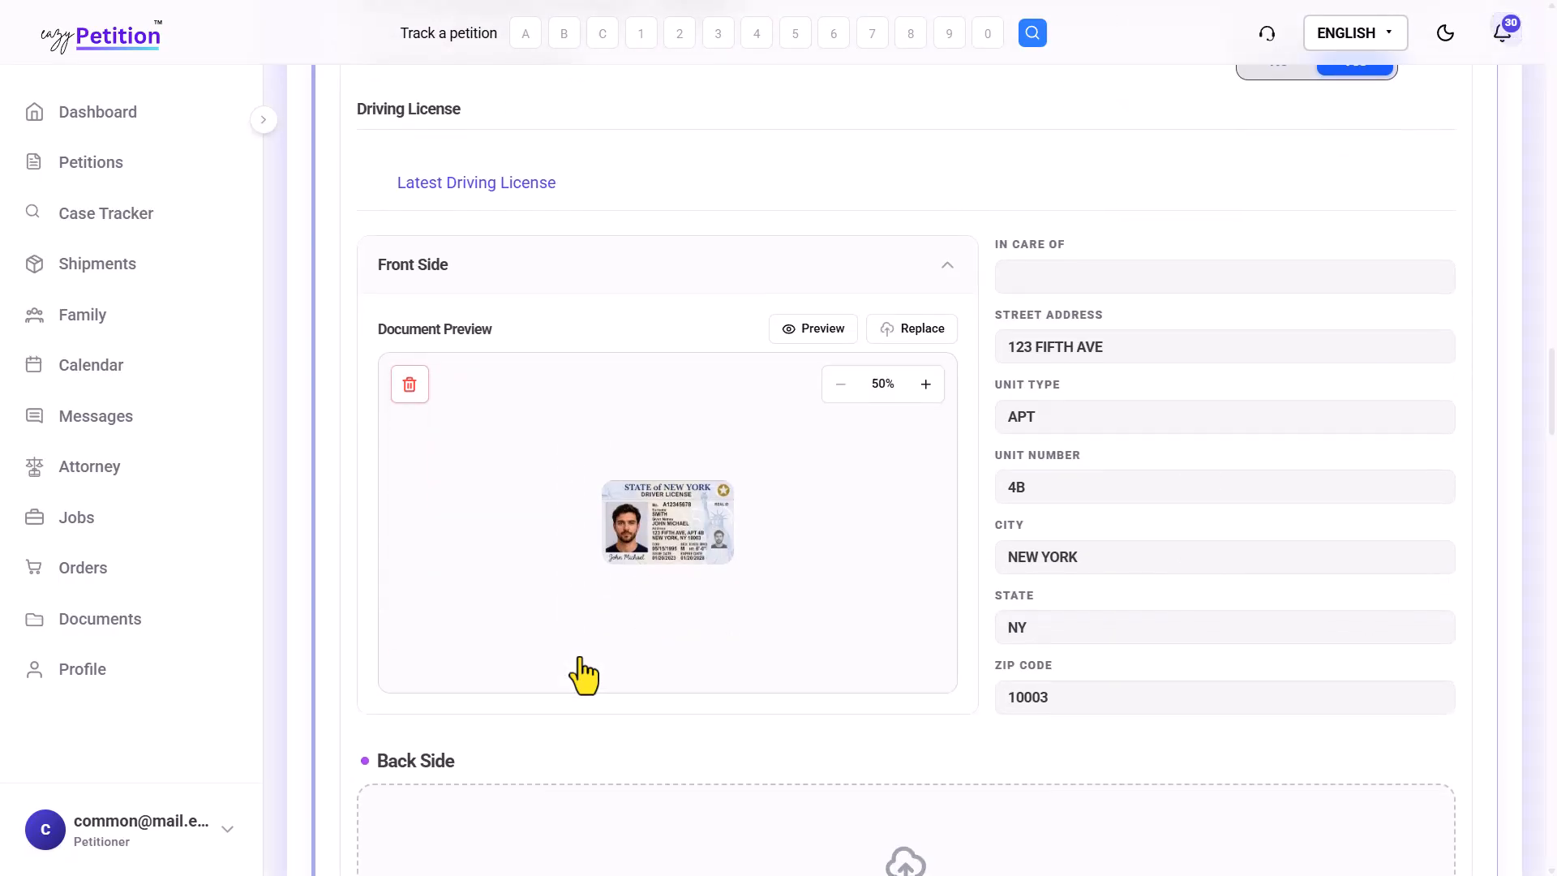
scroll(584, 676, "down", 10)
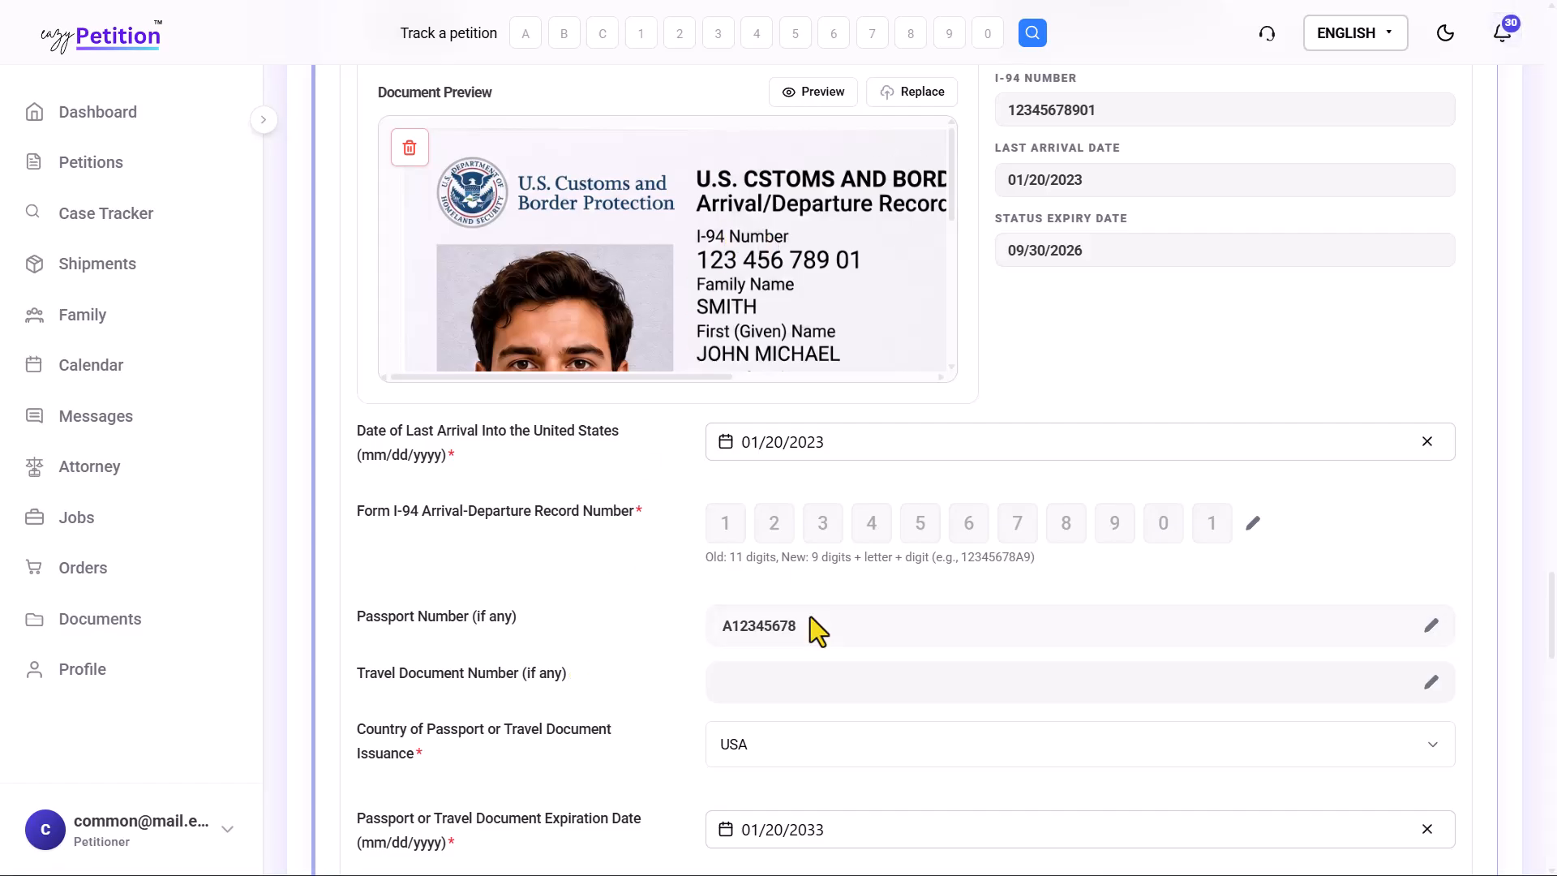
scroll(810, 616, "down", 7)
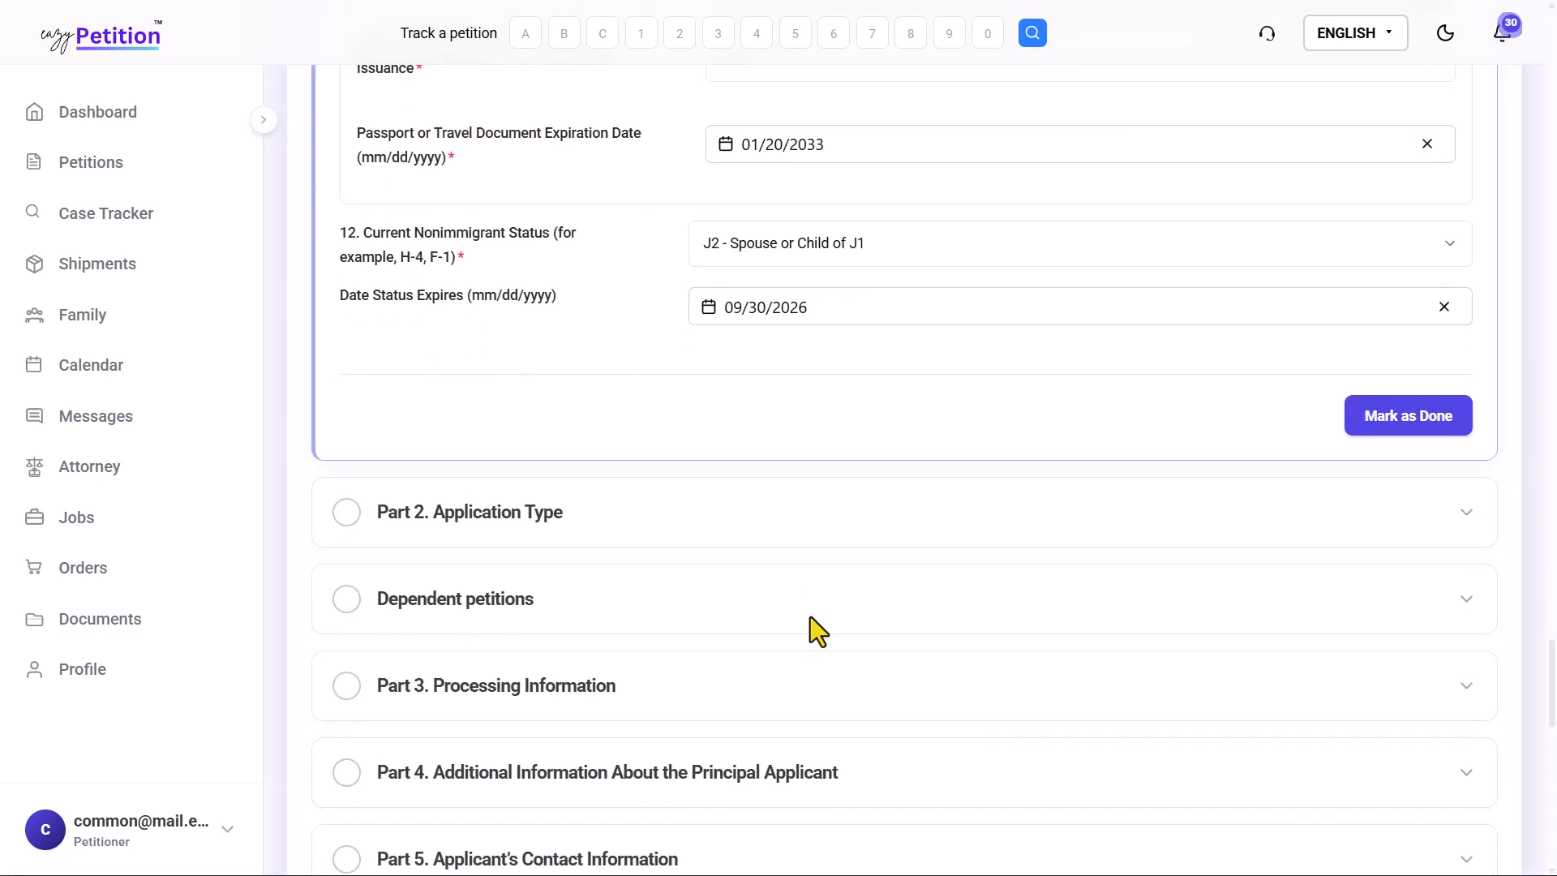
left_click(1434, 423)
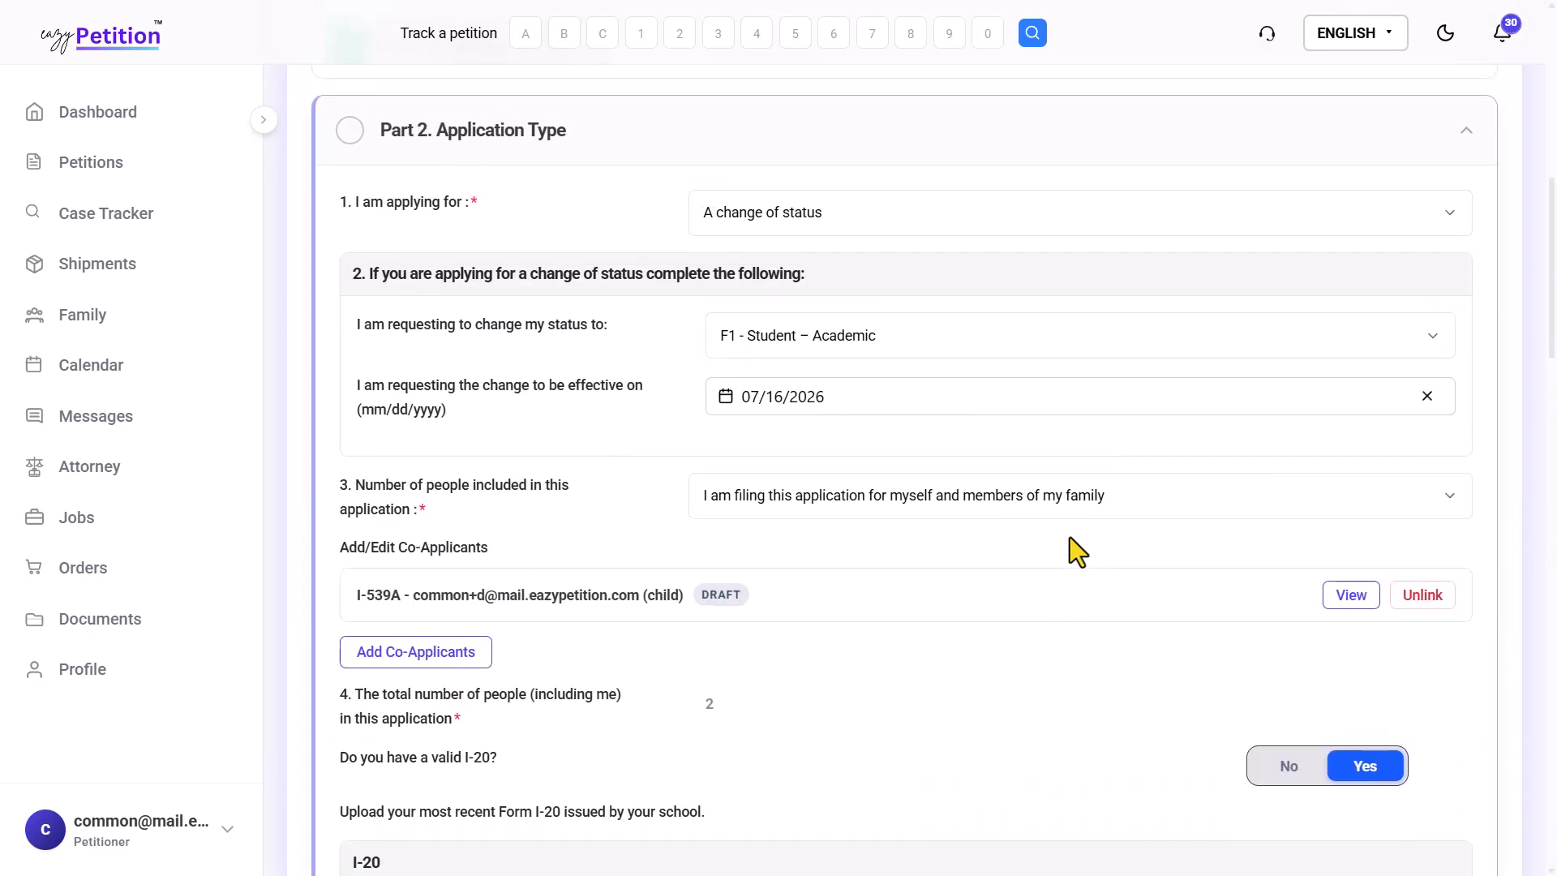
- Look through Part 2 and the remaining review sections down to Review Progress, and continue to Part 1 of the co-applicant's I-539A
scroll(897, 521, "down", 20)
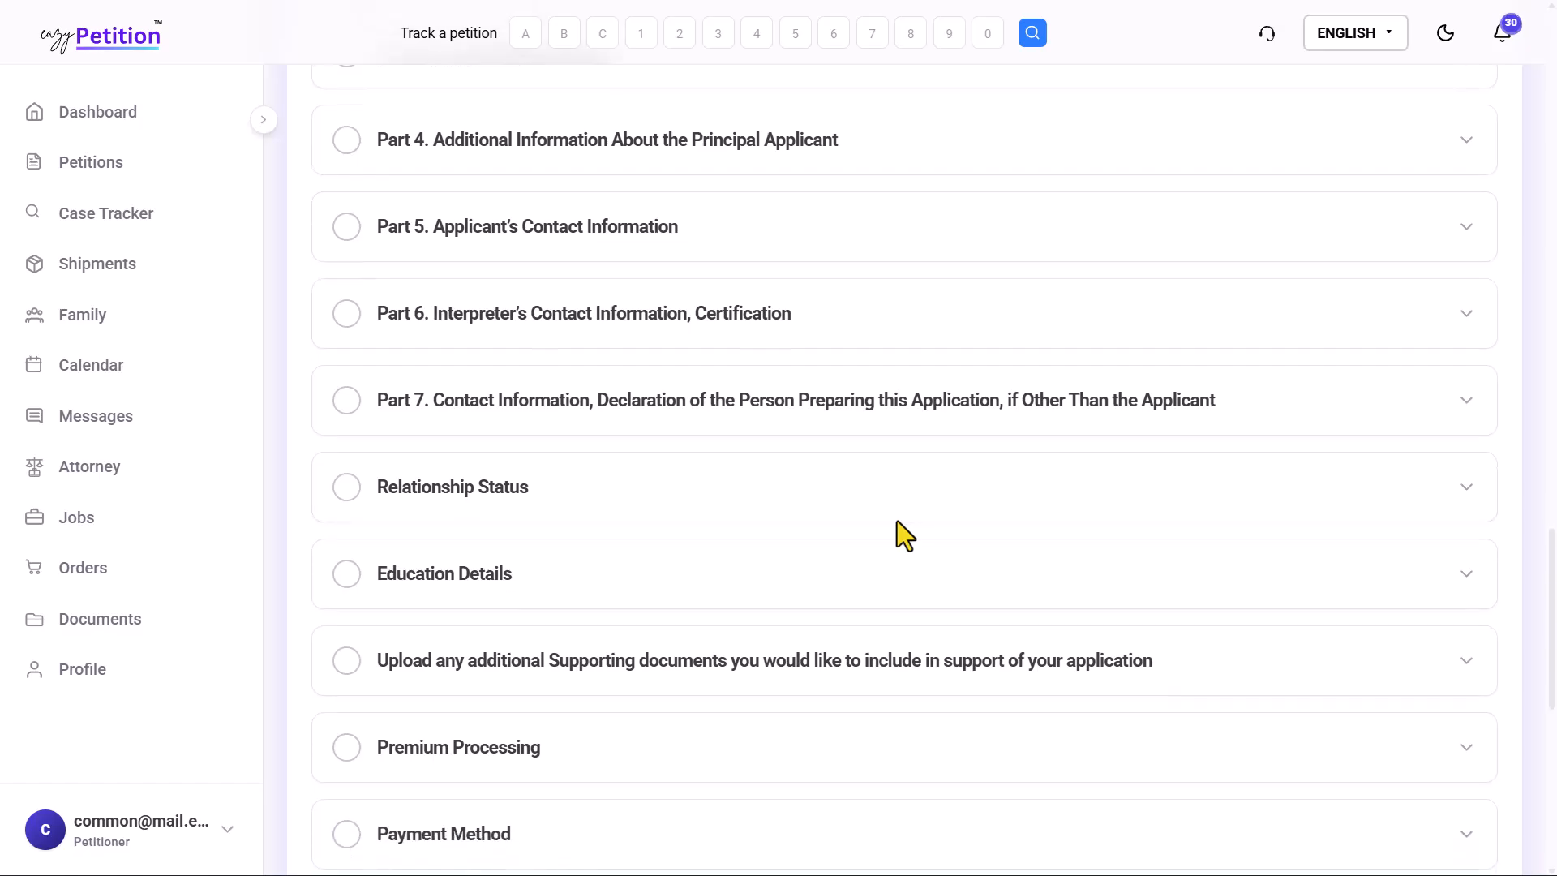
scroll(897, 520, "down", 9)
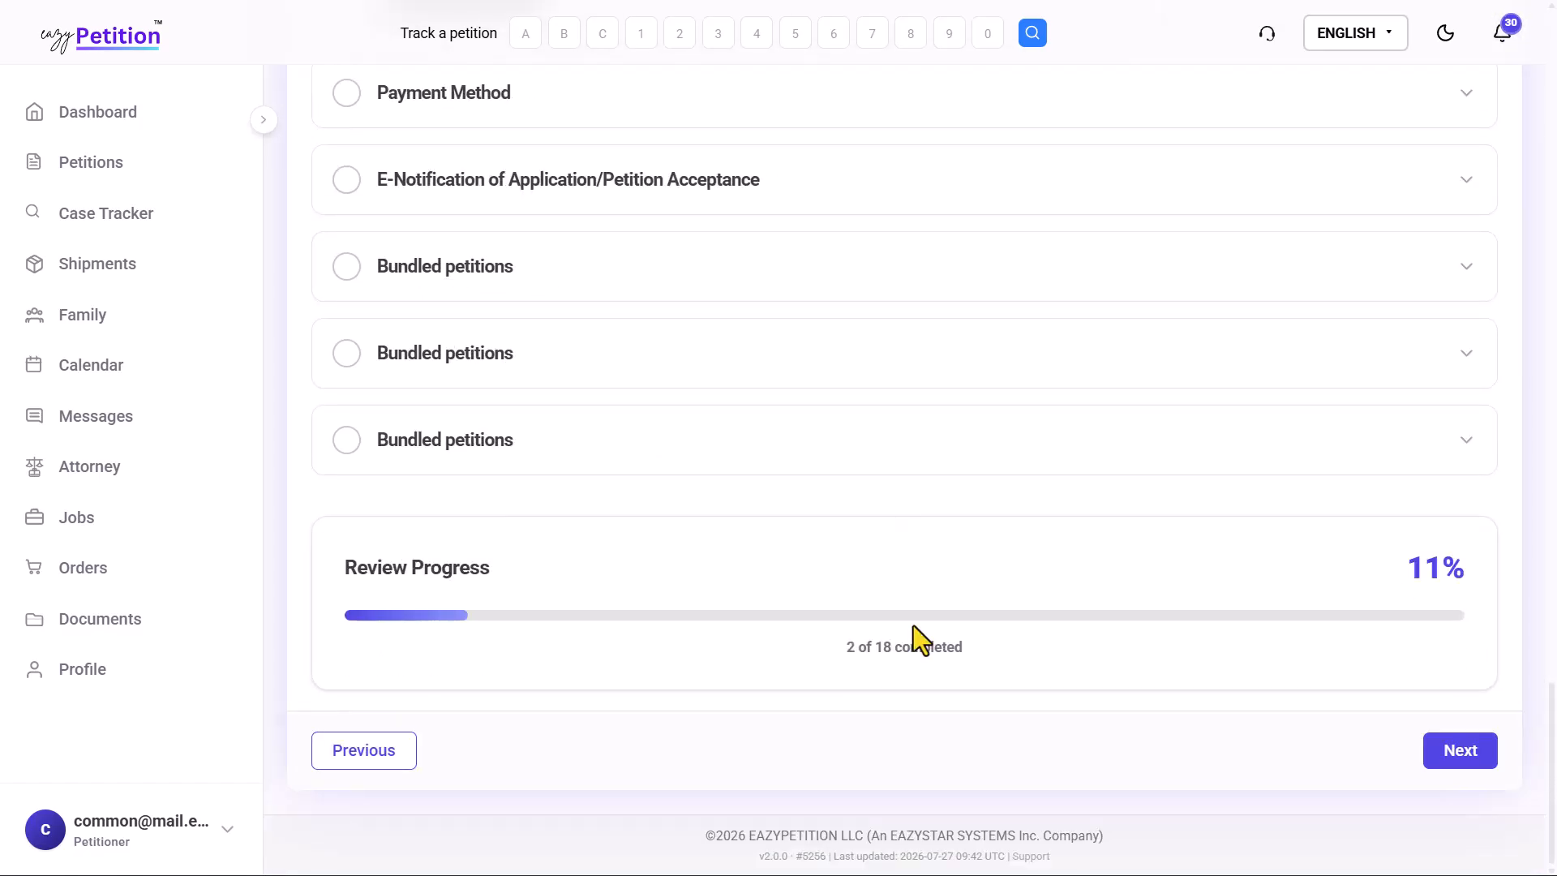
left_click_drag(328, 576, 478, 568)
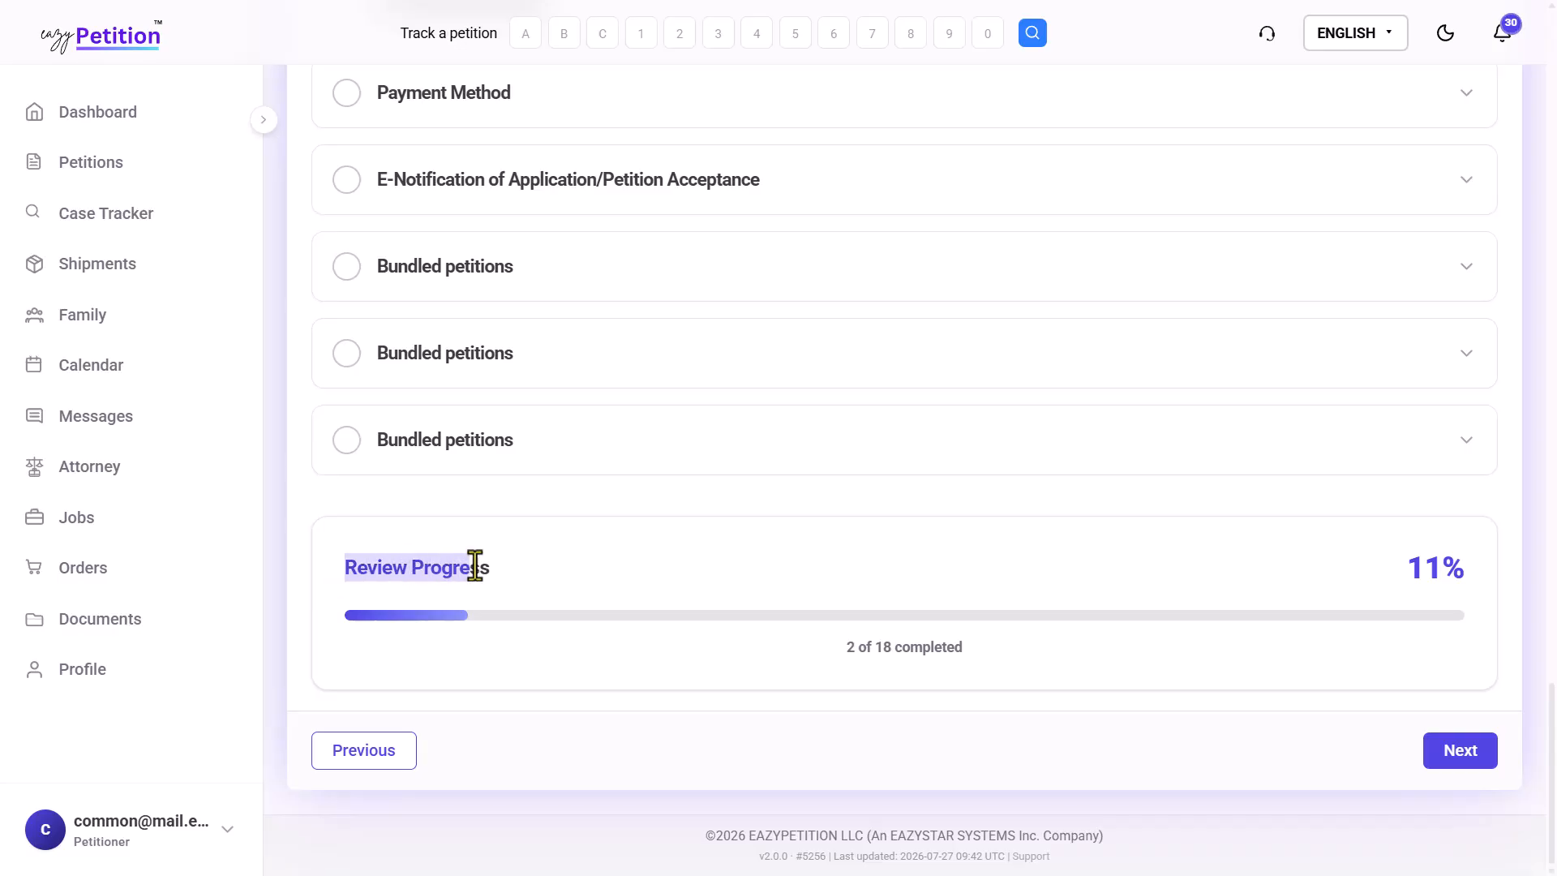
left_click(498, 567)
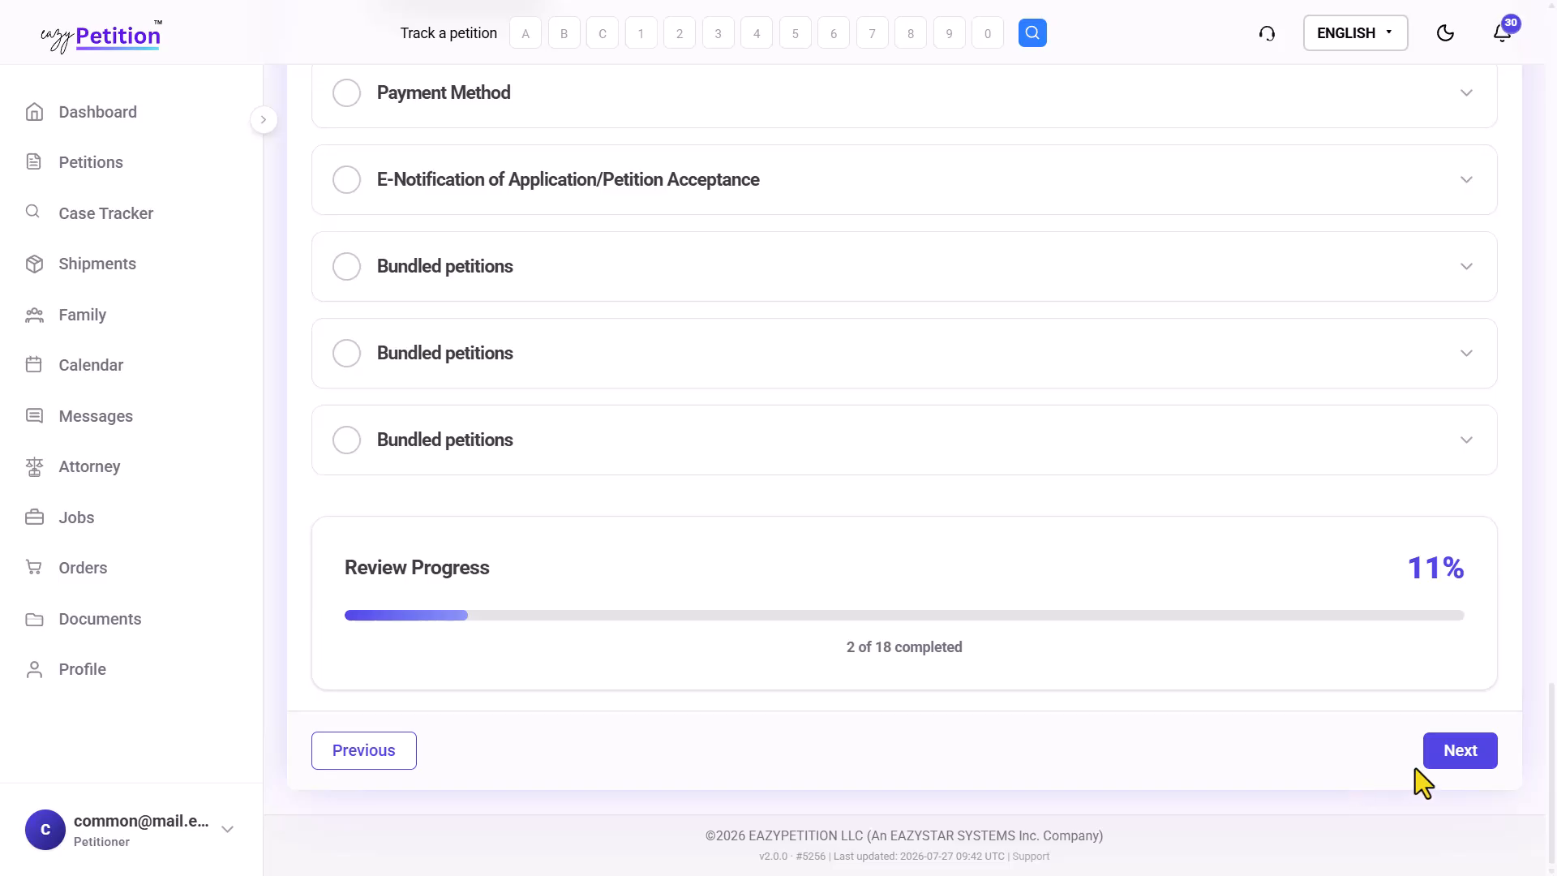
left_click(1476, 748)
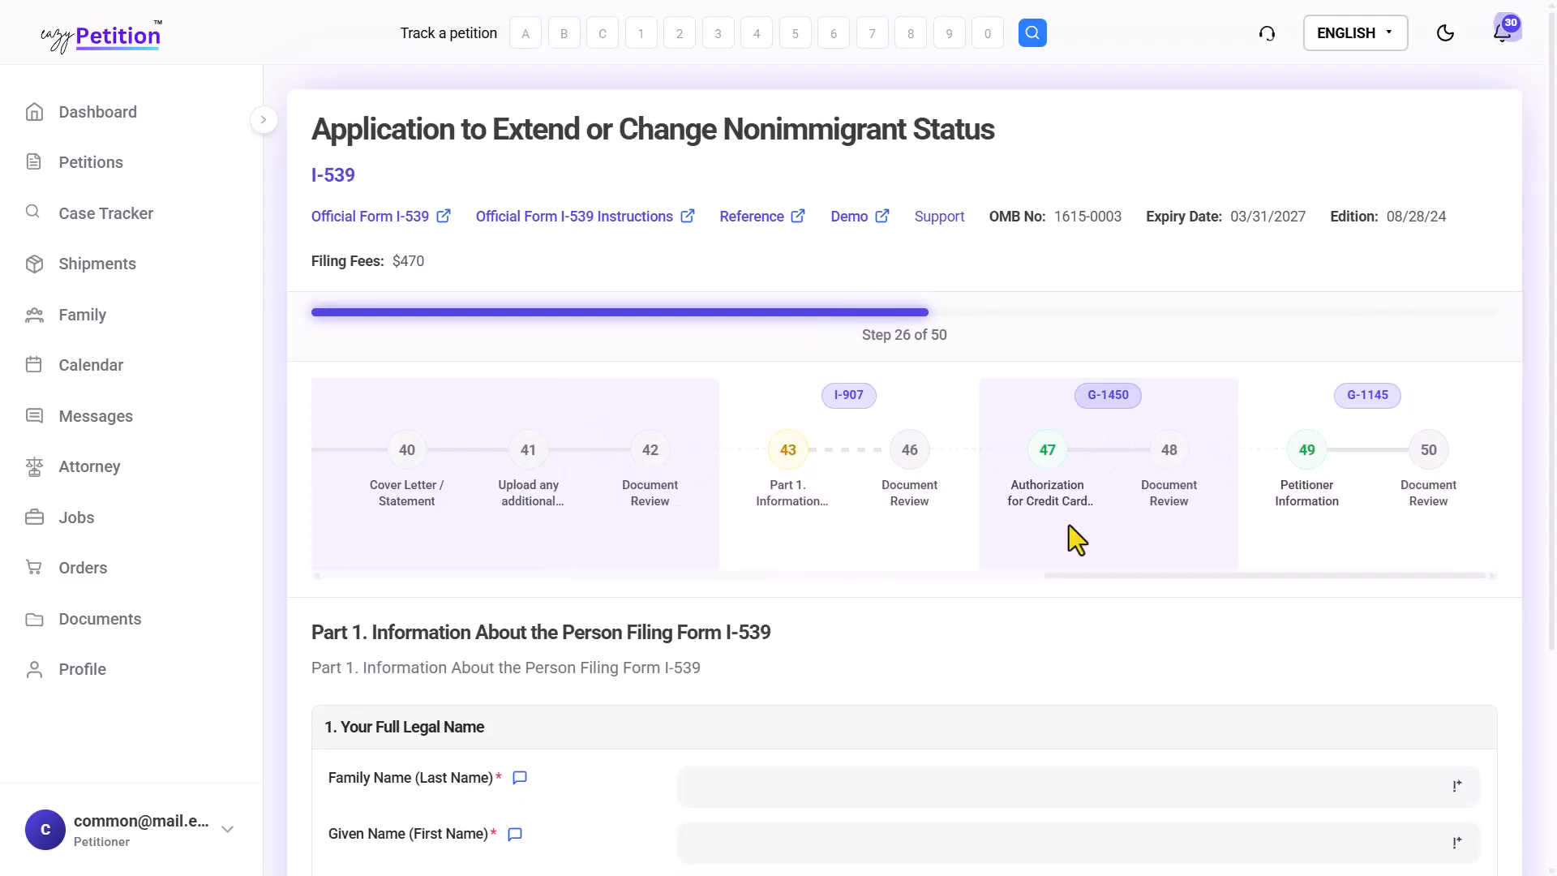
scroll(731, 523, "left", 3)
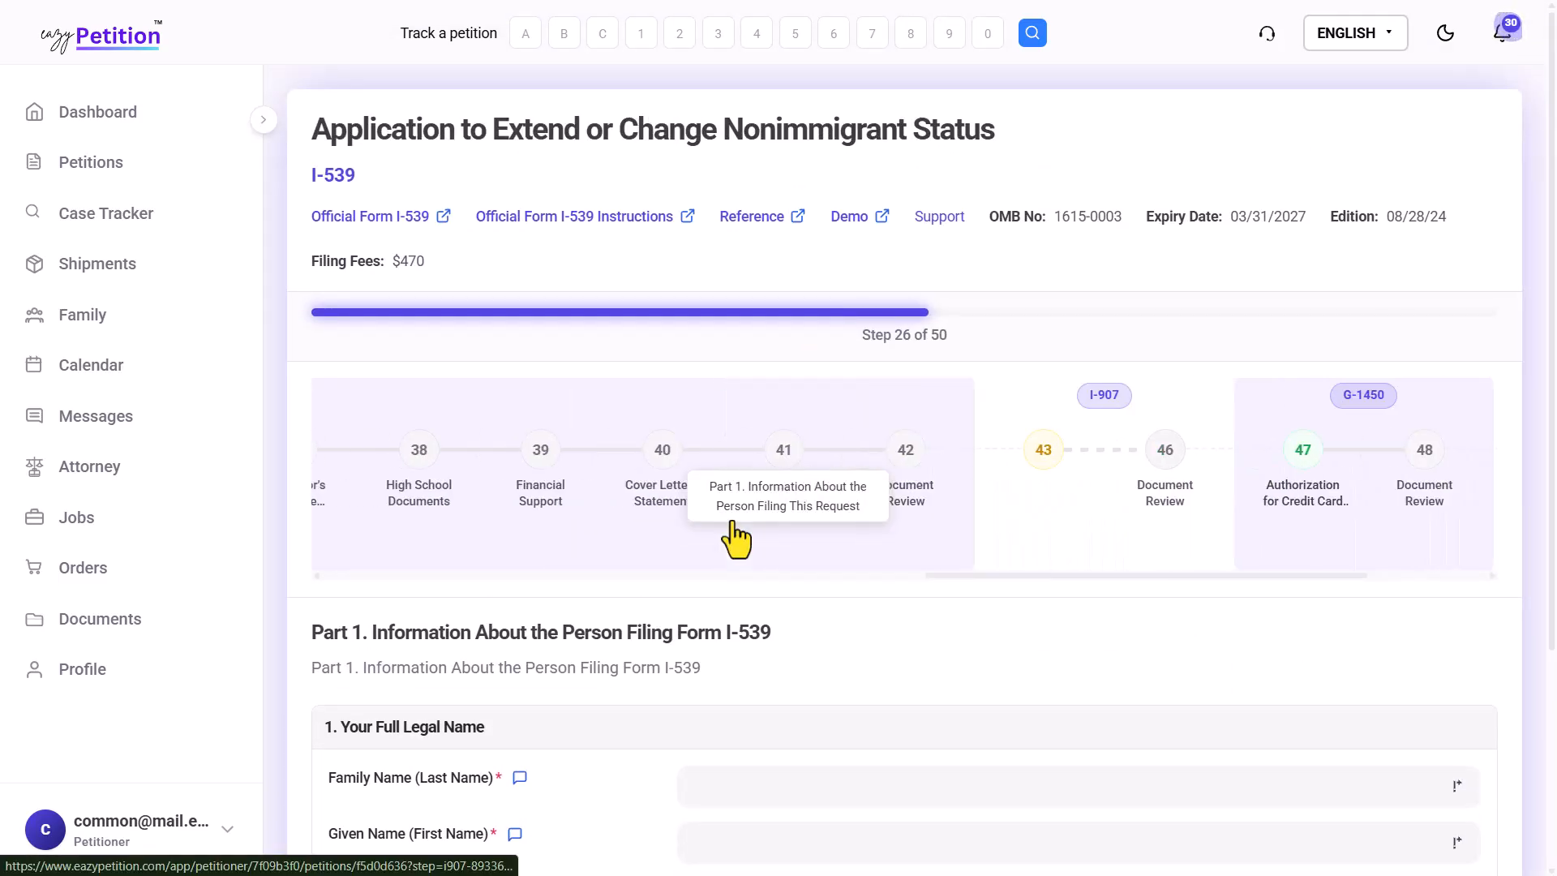
- Open the Document Review for Form G-1145, check the Petitioner Information entries down to Review Progress, and continue
scroll(735, 538, "right", 3)
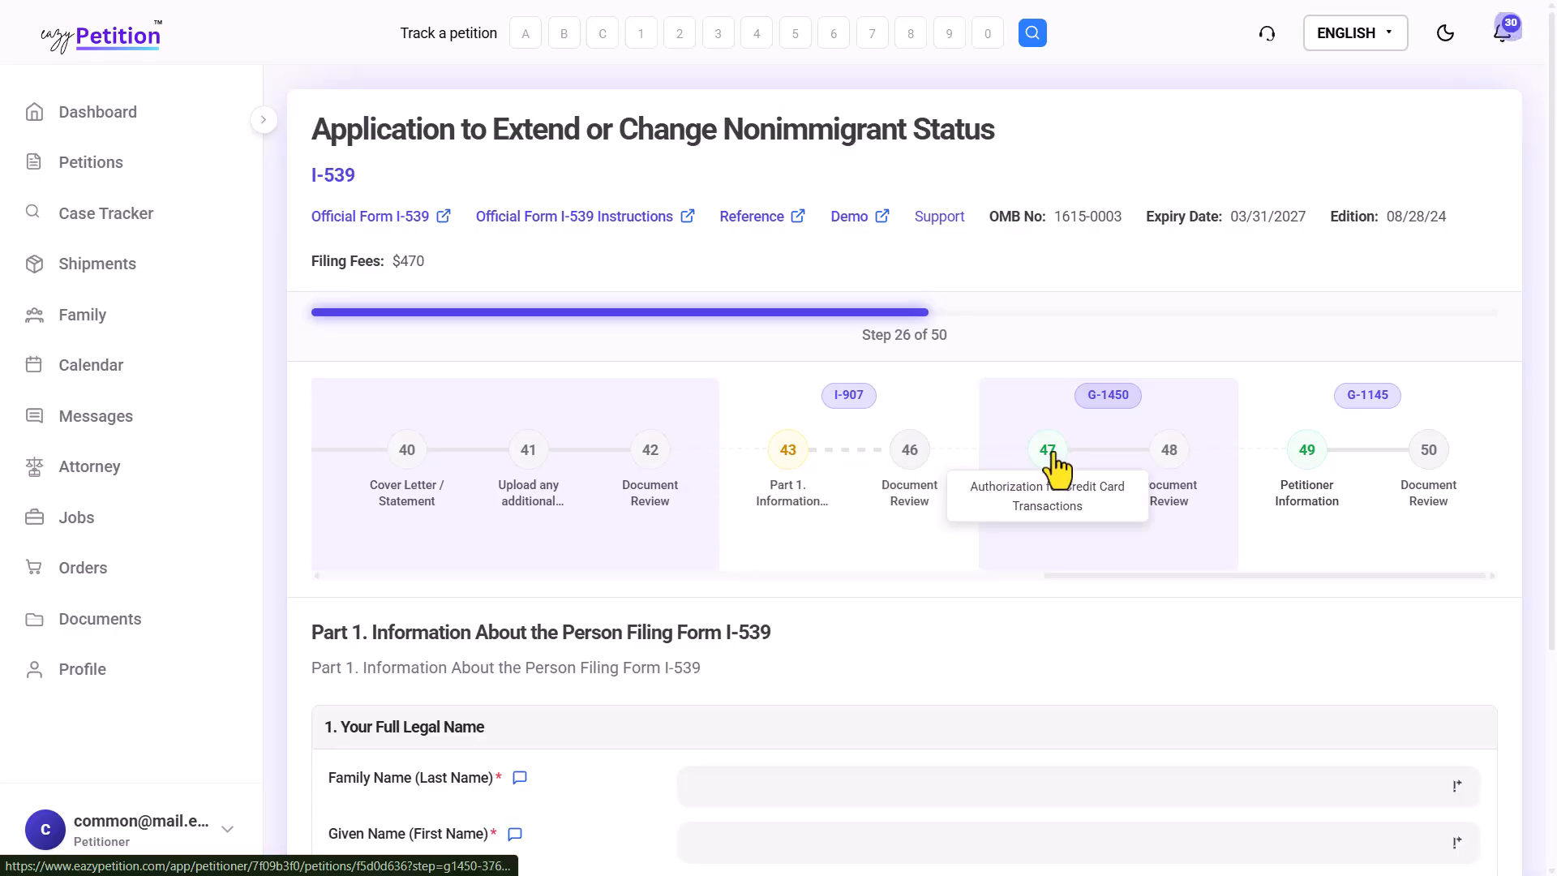
left_click(1400, 455)
scroll(1182, 583, "down", 7)
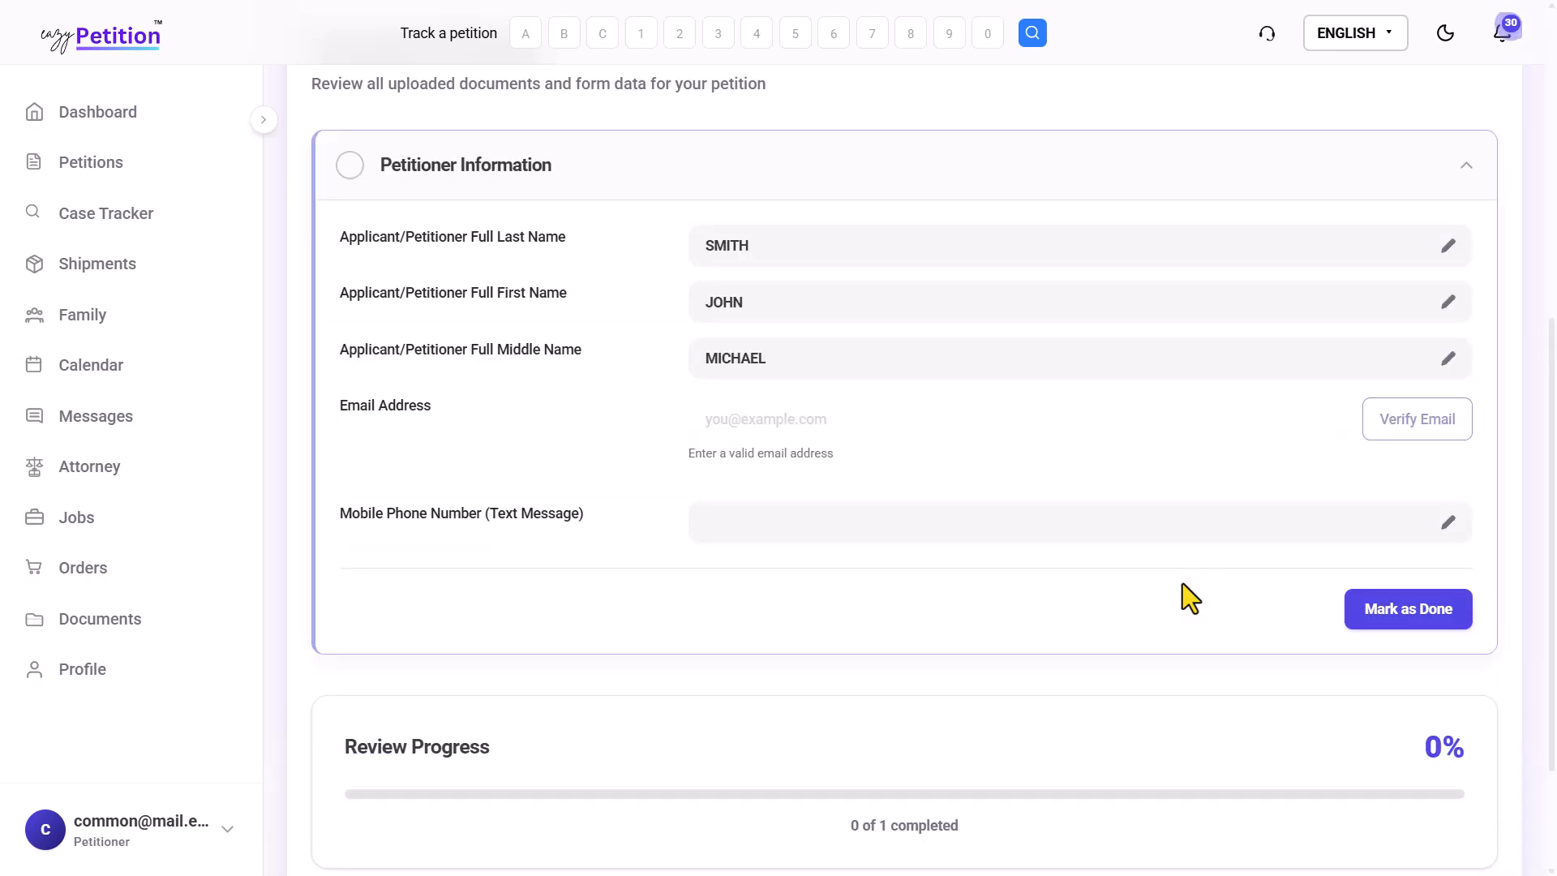
scroll(1183, 582, "down", 2)
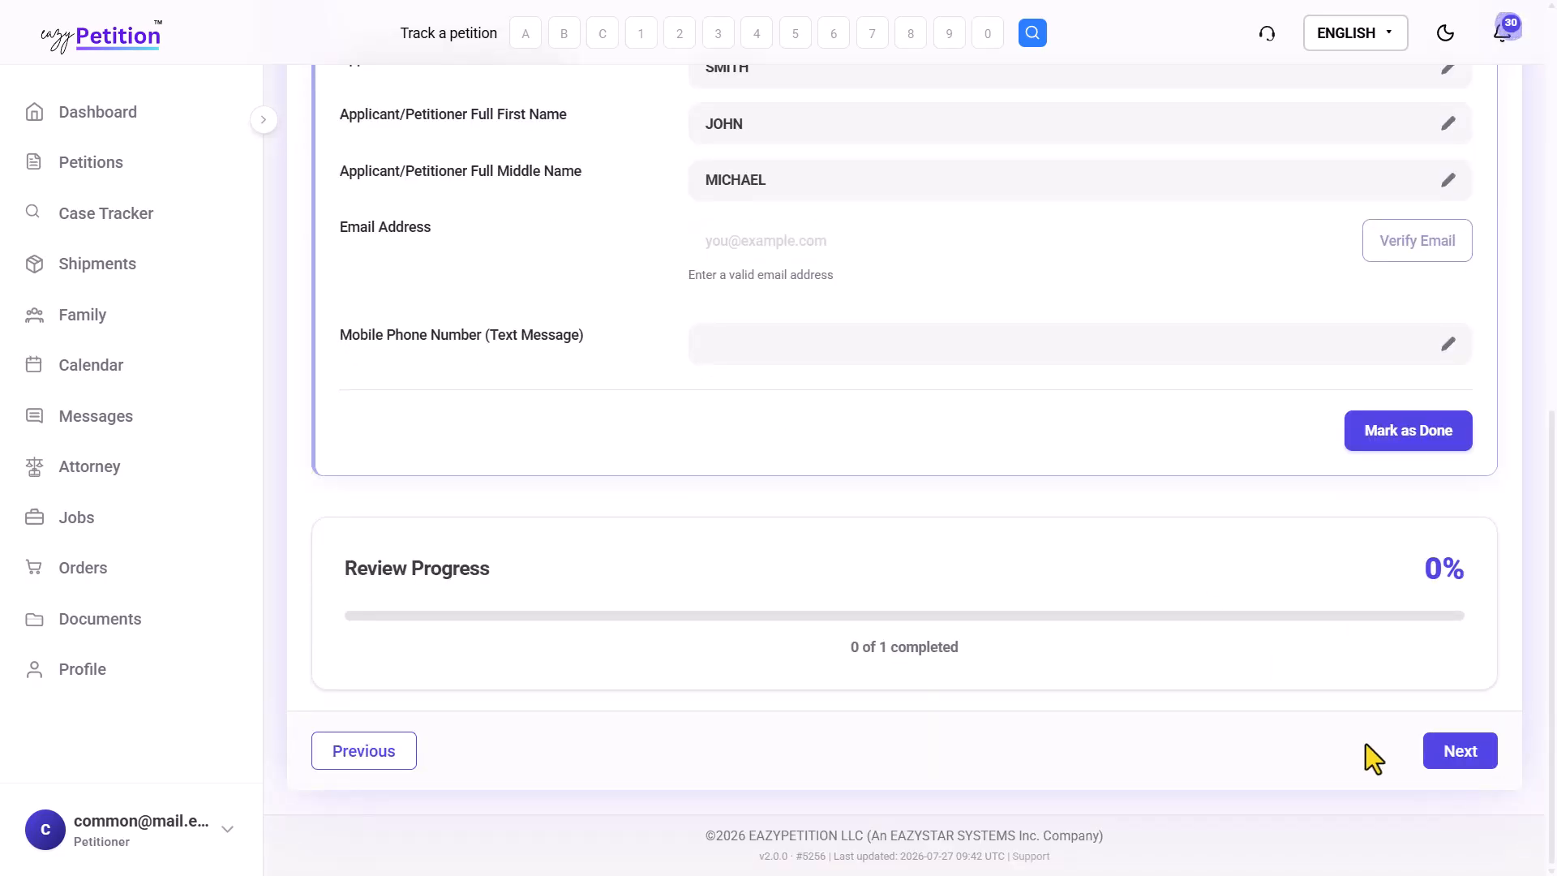
left_click(1462, 749)
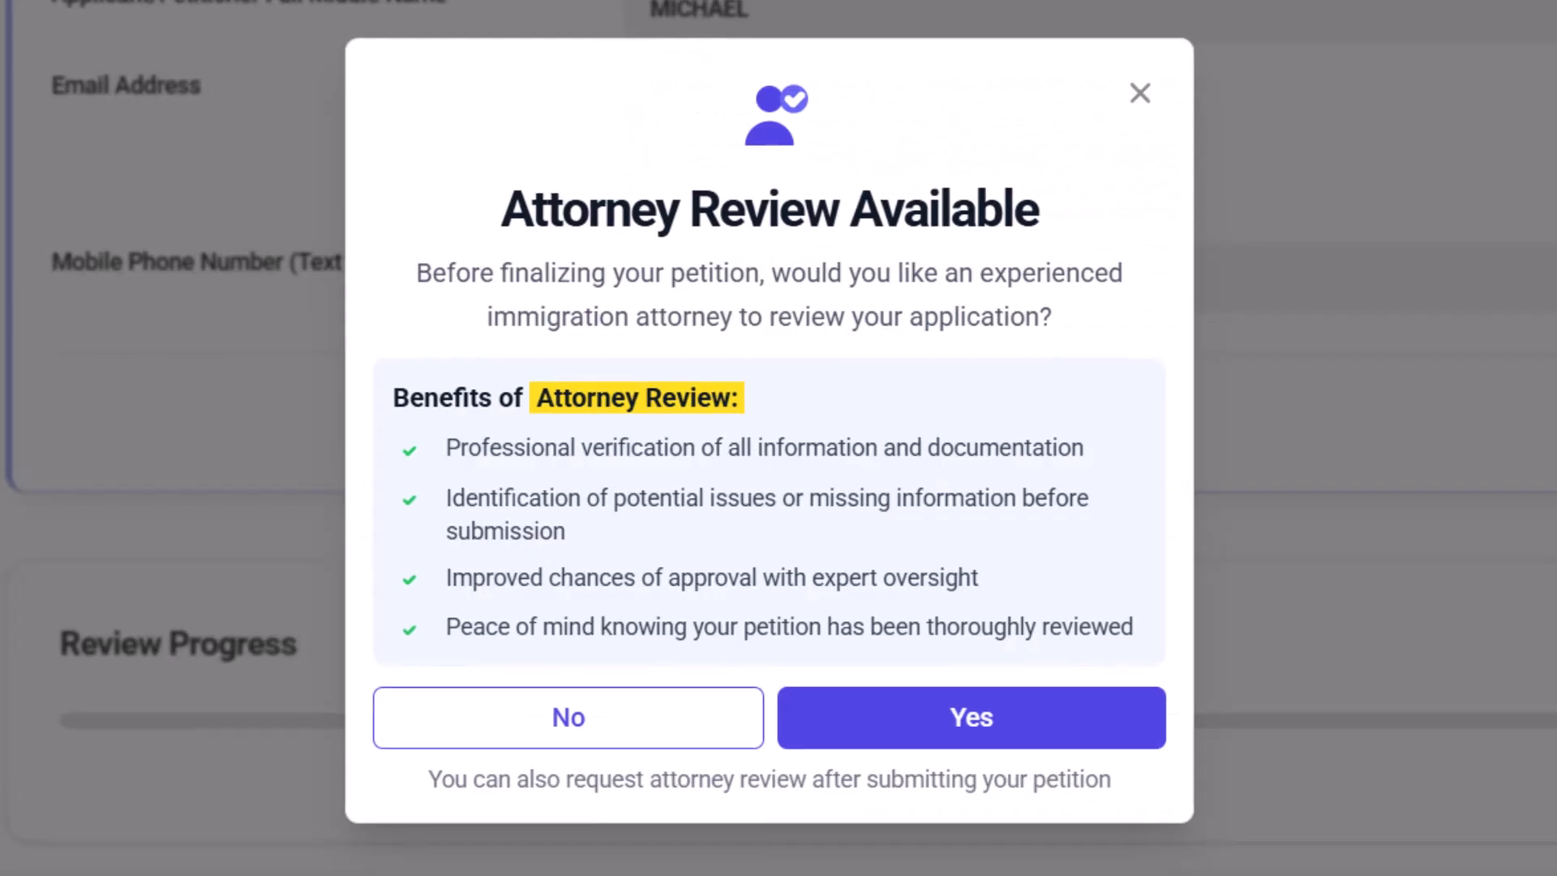
- Decline the attorney review and choose to ship the petition yourself instead of generating a shipping label
mouse_move(502, 229)
left_mouse_down()
mouse_move(1026, 229)
mouse_move(517, 238)
left_mouse_up()
left_click(517, 238)
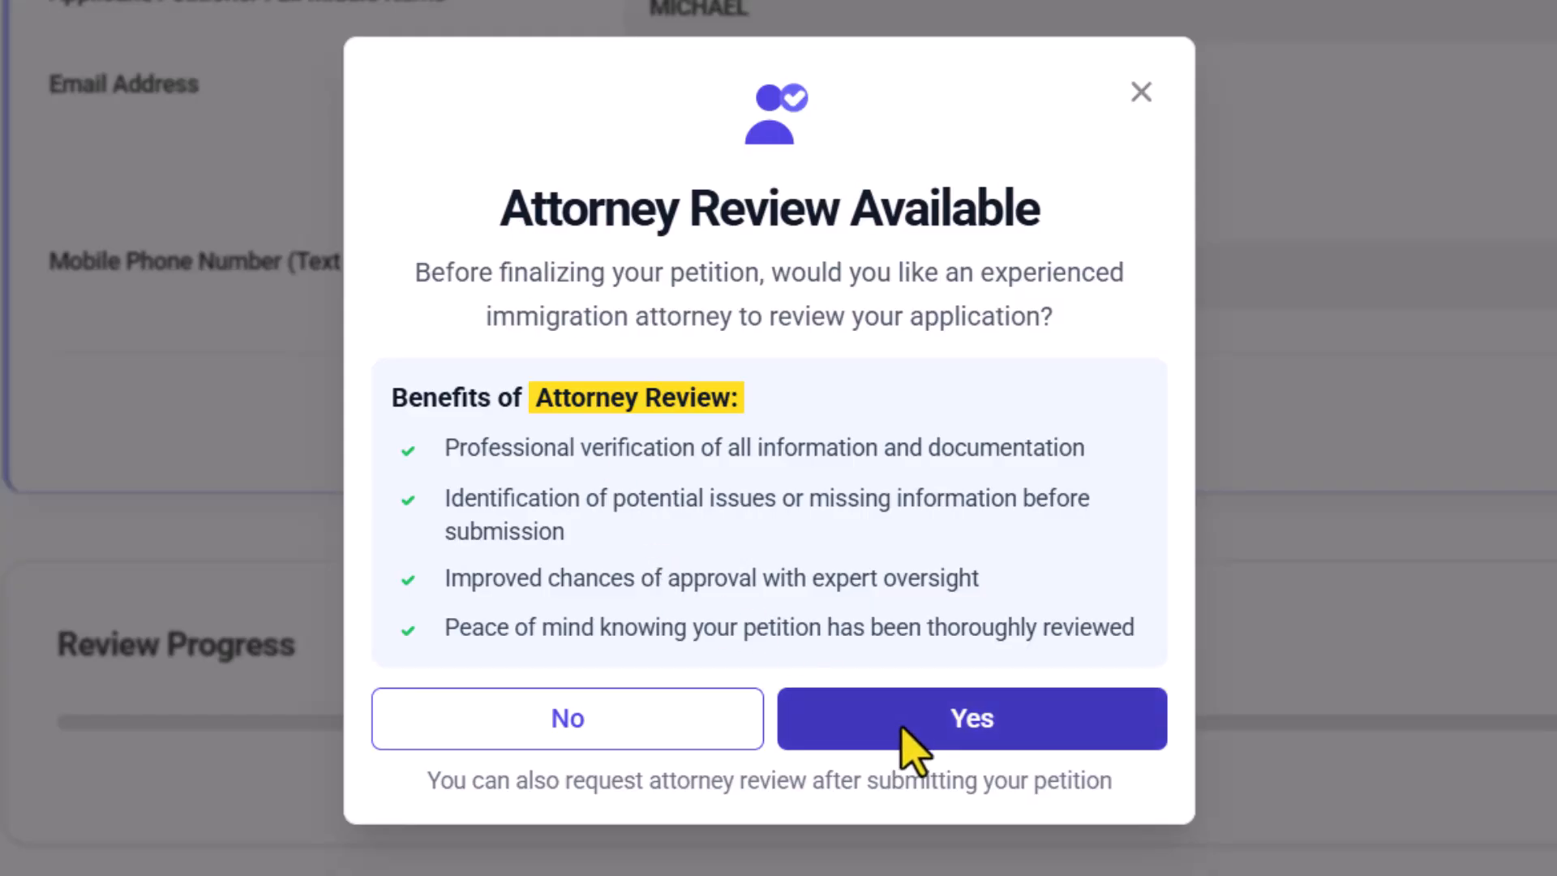
left_click(598, 724)
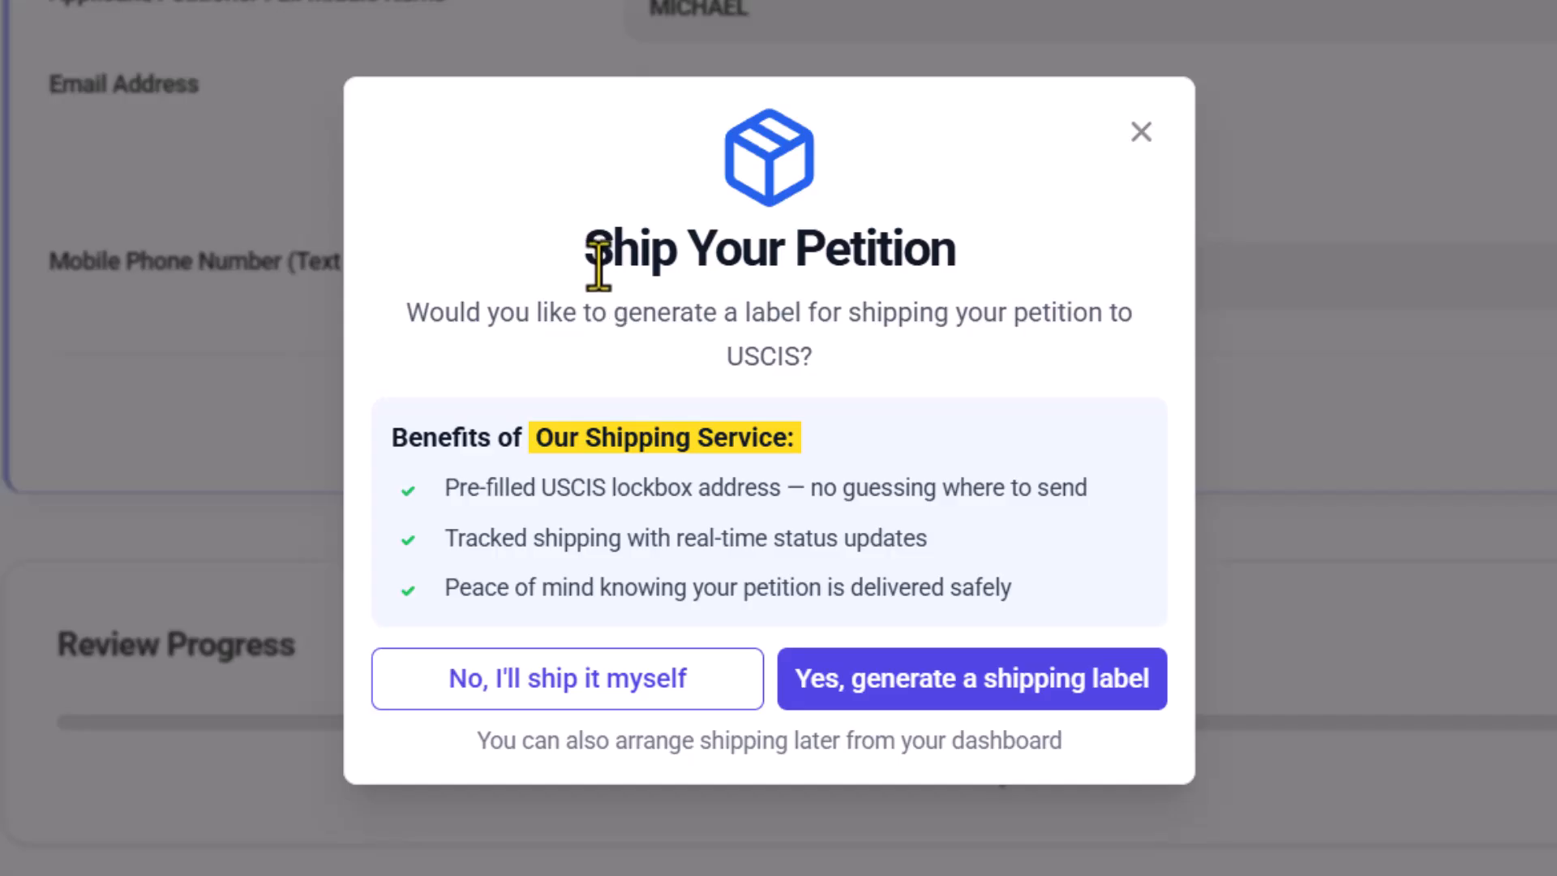
left_click_drag(604, 258, 967, 243)
left_click(966, 249)
left_click(538, 686)
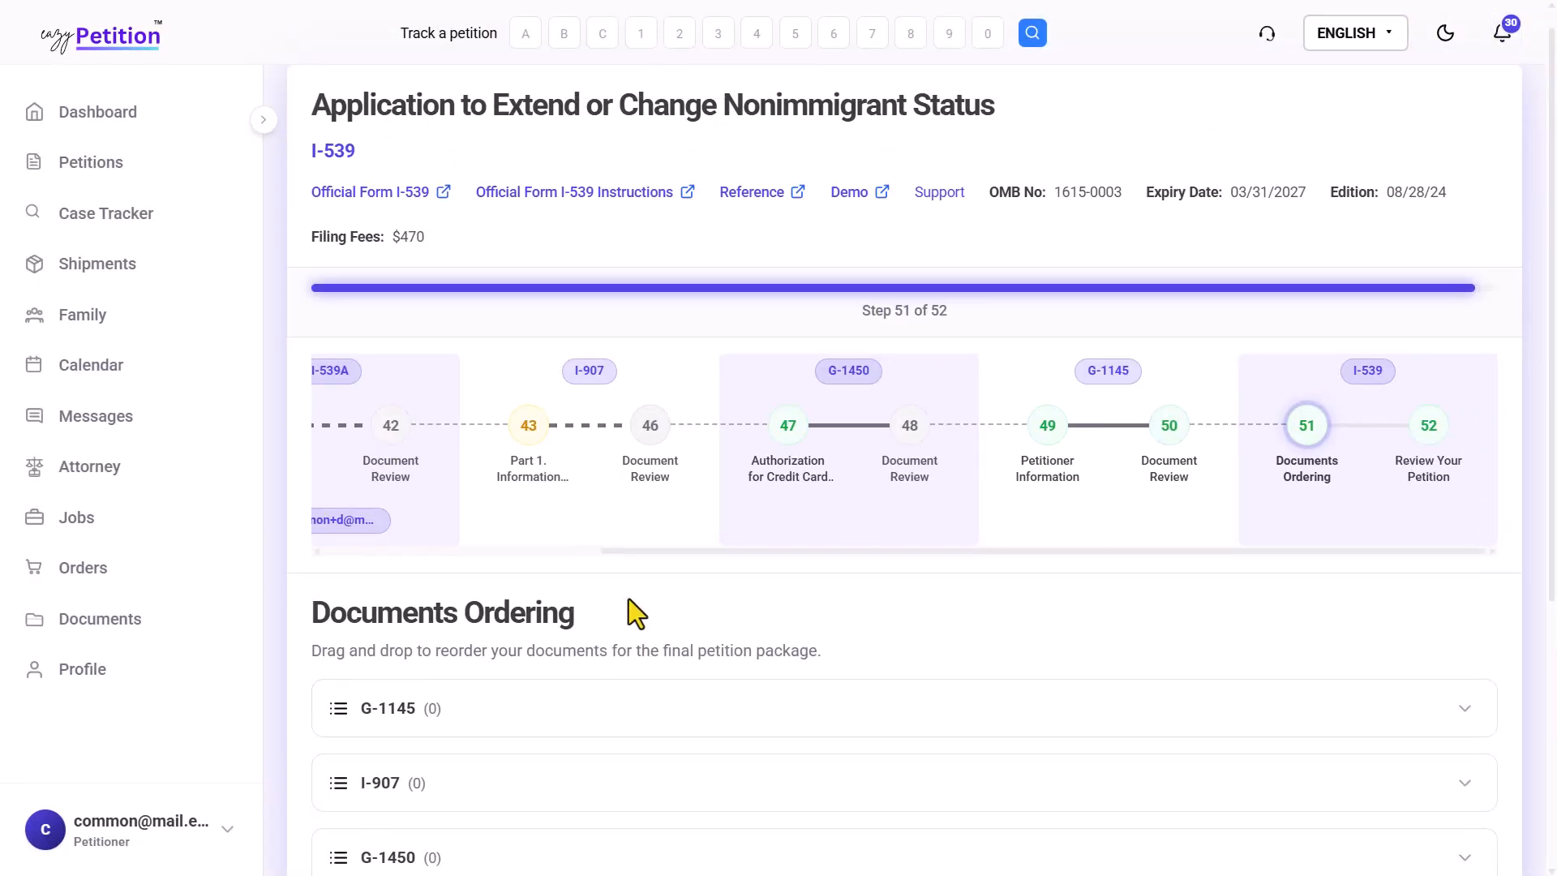
- Reorder the package with G-1450 above I-907 and Passport Current second among the I-539 documents, and save the order
scroll(629, 599, "down", 4)
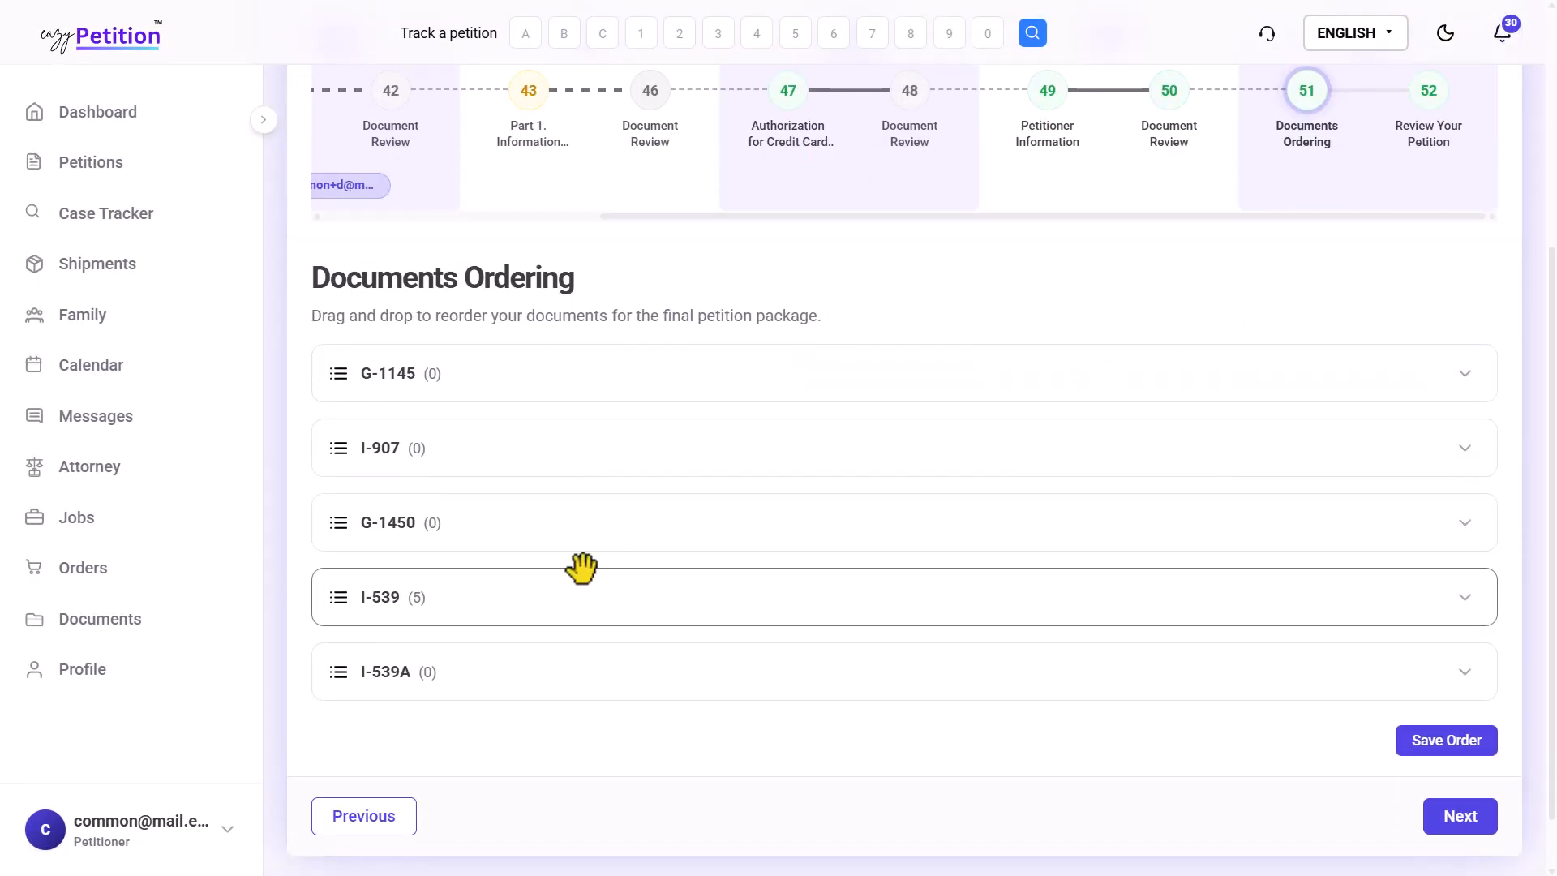
left_click_drag(473, 527, 474, 412)
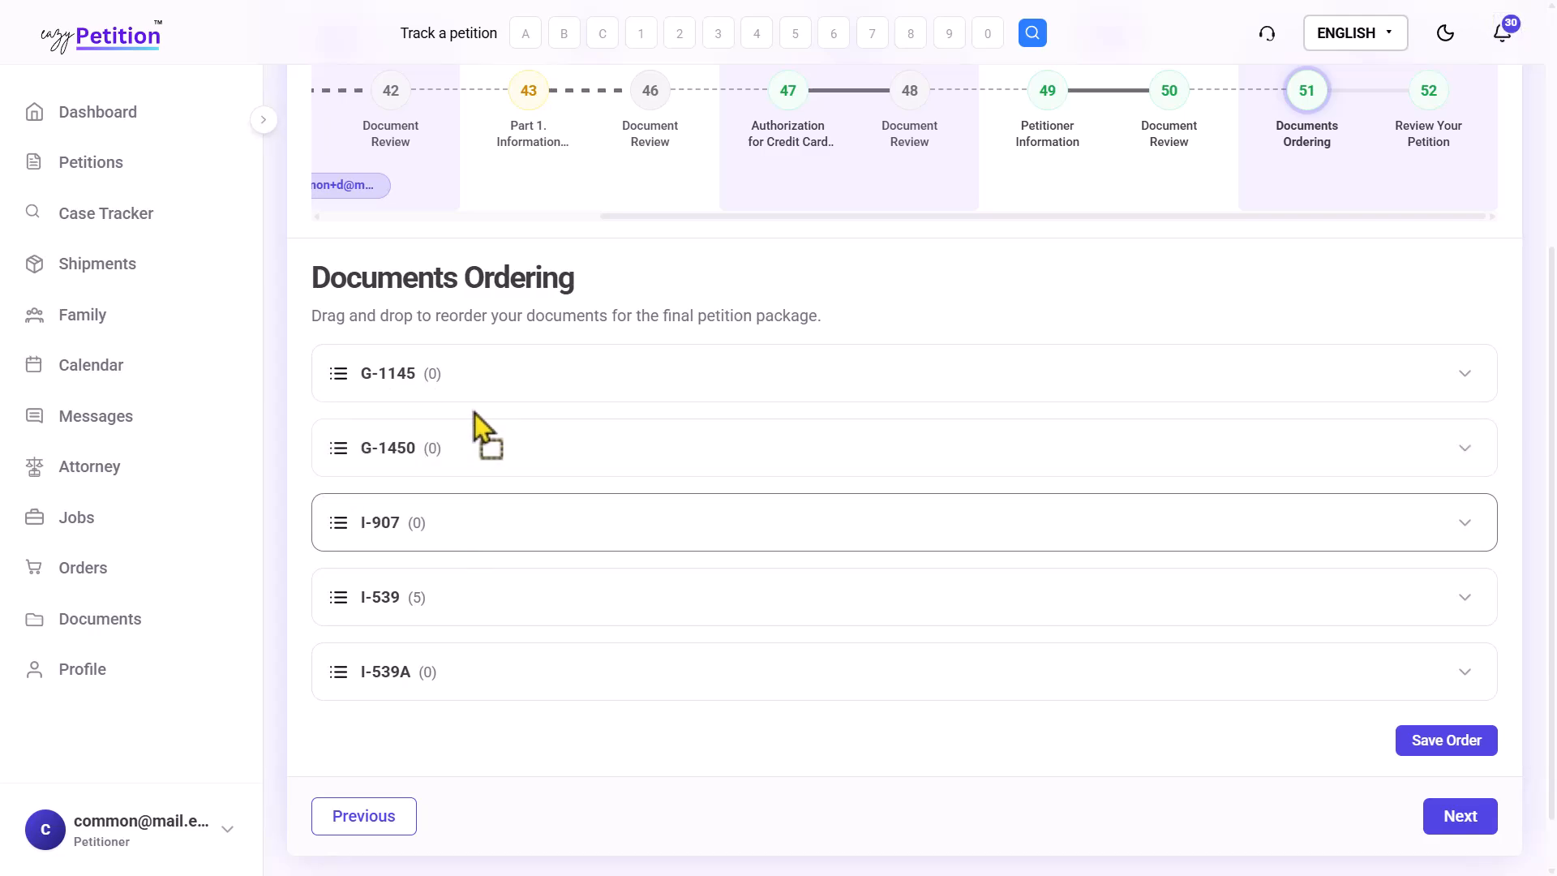
left_click(495, 597)
scroll(504, 626, "down", 4)
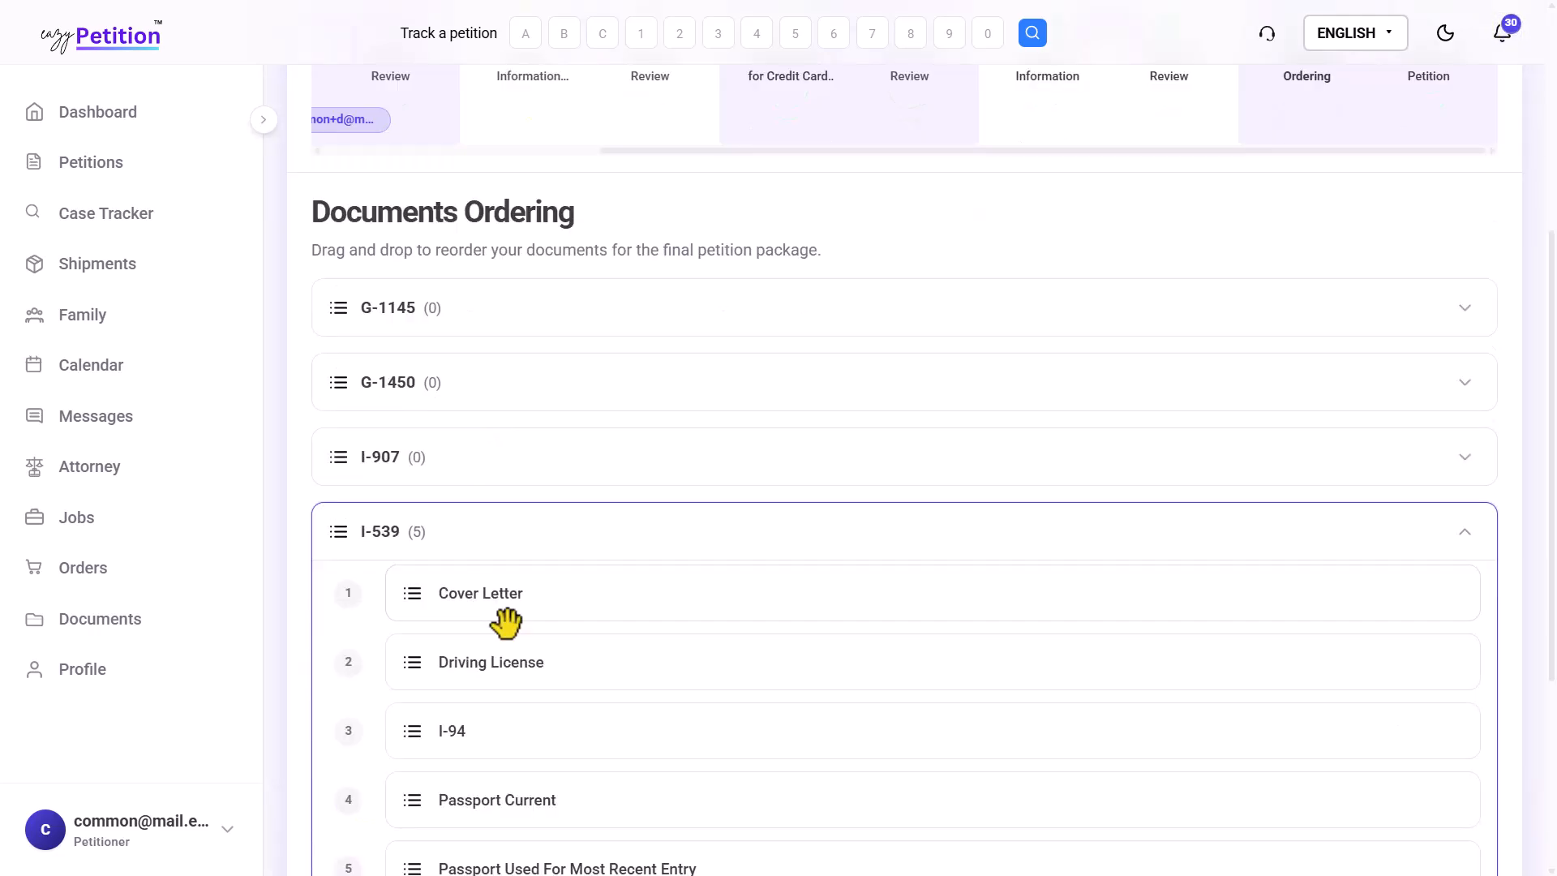
left_click_drag(549, 524, 549, 387)
left_click(1449, 762)
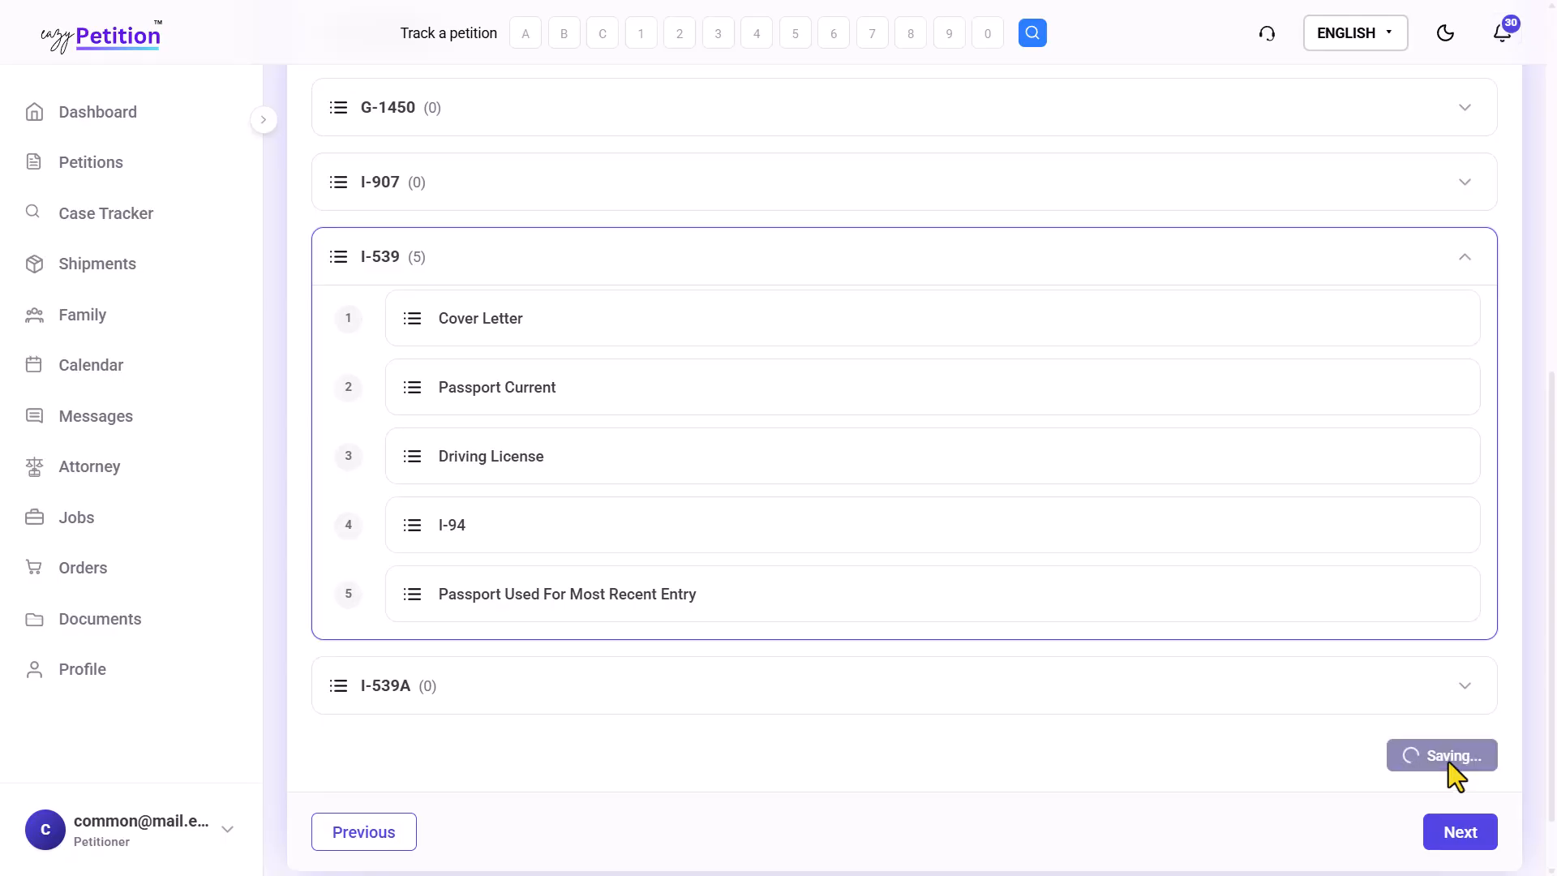
scroll(1448, 761, "down", 1)
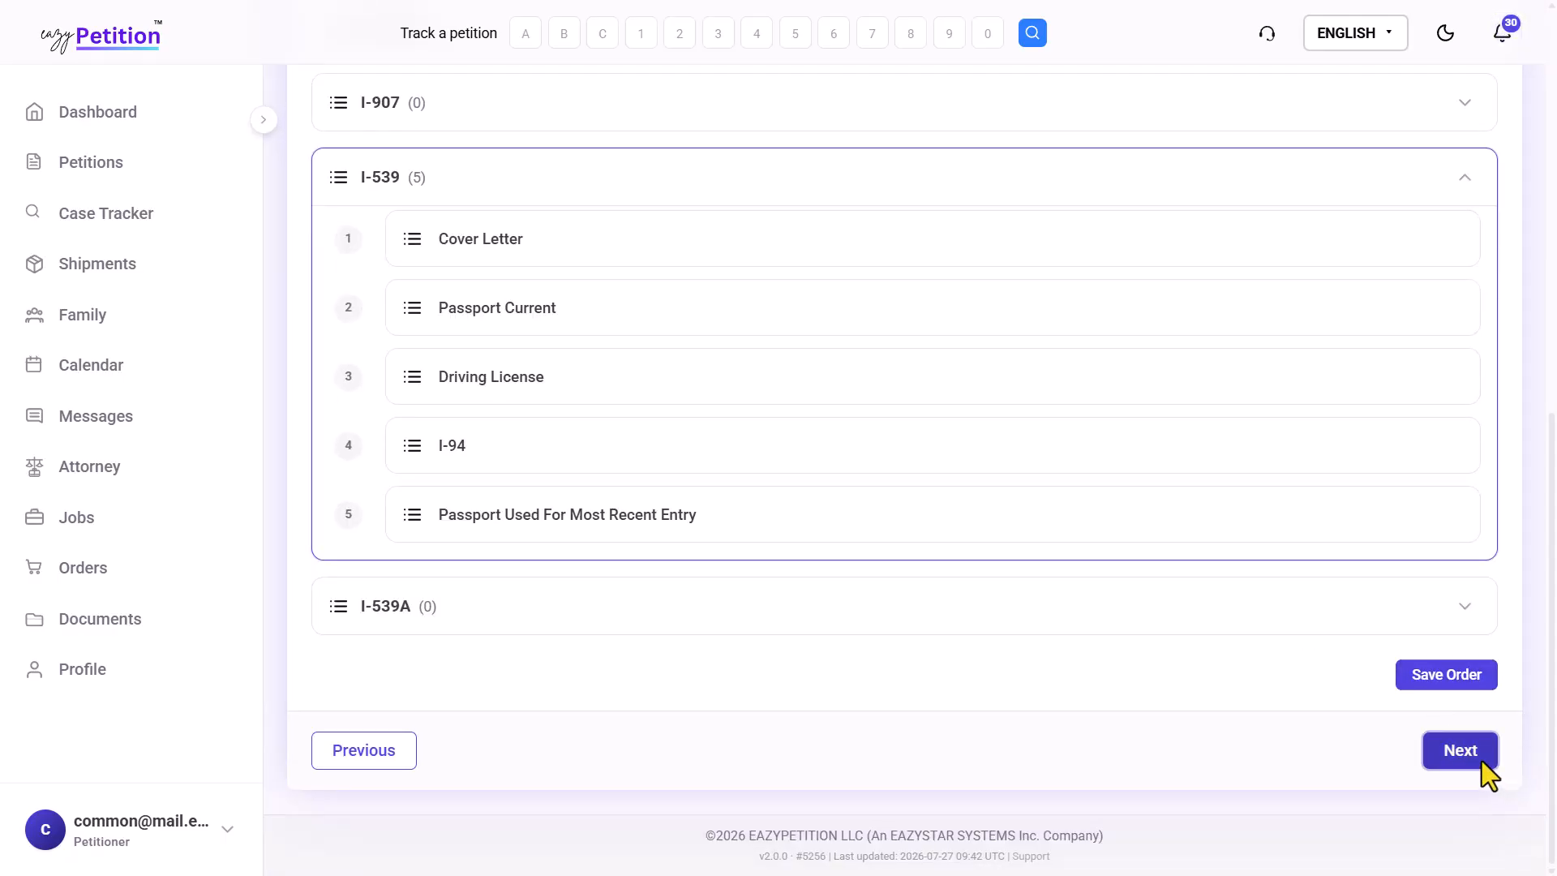
- Continue to Review Your Petition and look through the preview of the filled petition down to its end
left_click(1478, 755)
scroll(1109, 745, "down", 3)
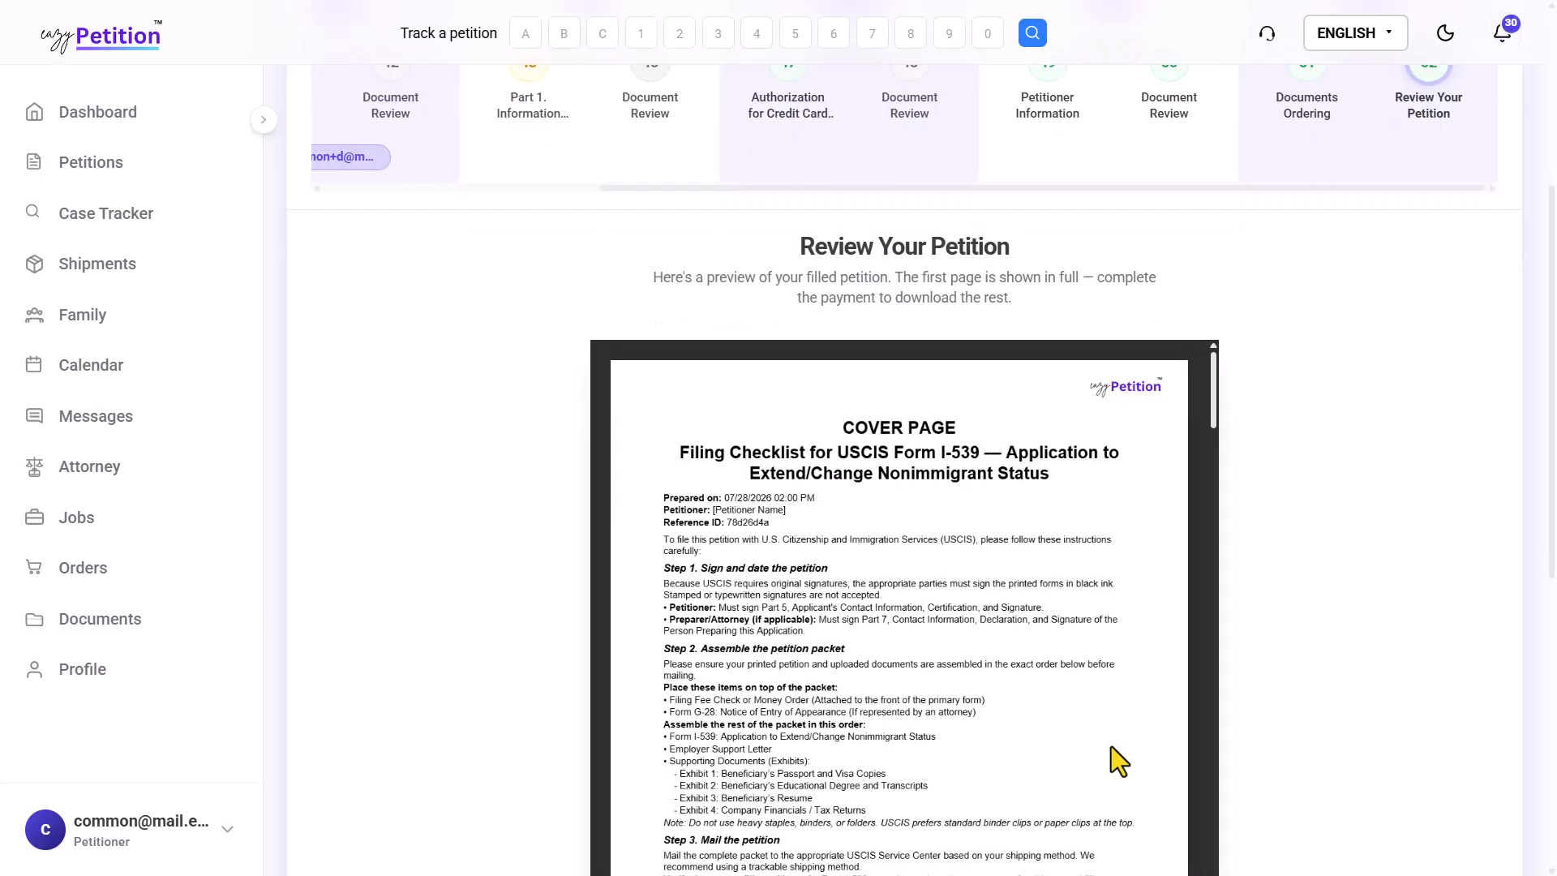
scroll(1004, 485, "up", 1)
scroll(1004, 485, "down", 5)
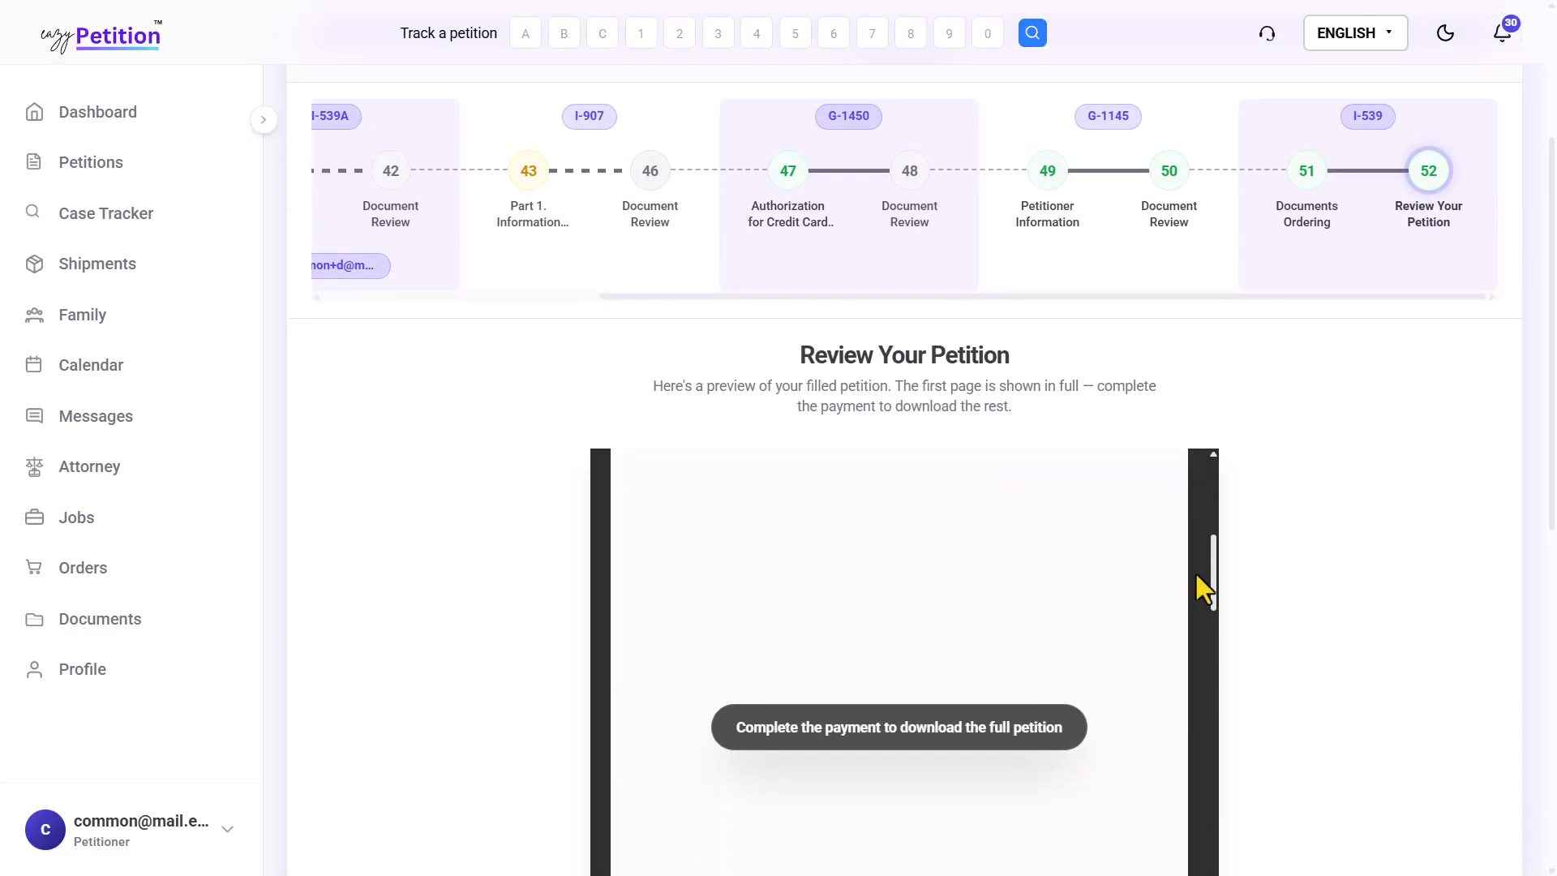
scroll(1101, 660, "down", 3)
scroll(1359, 615, "down", 5)
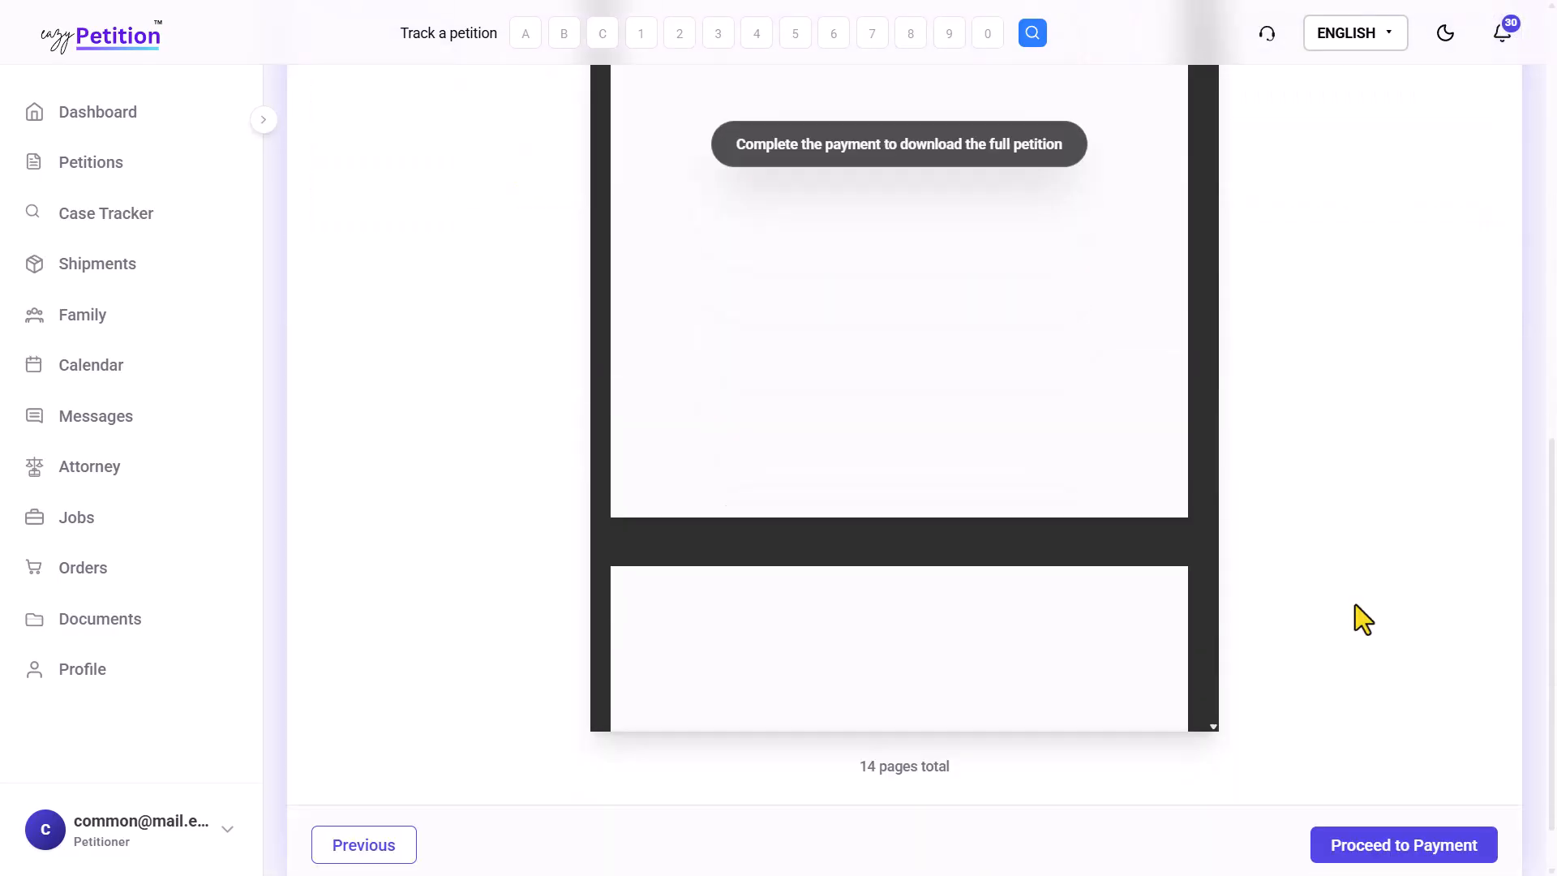
scroll(1142, 488, "down", 10)
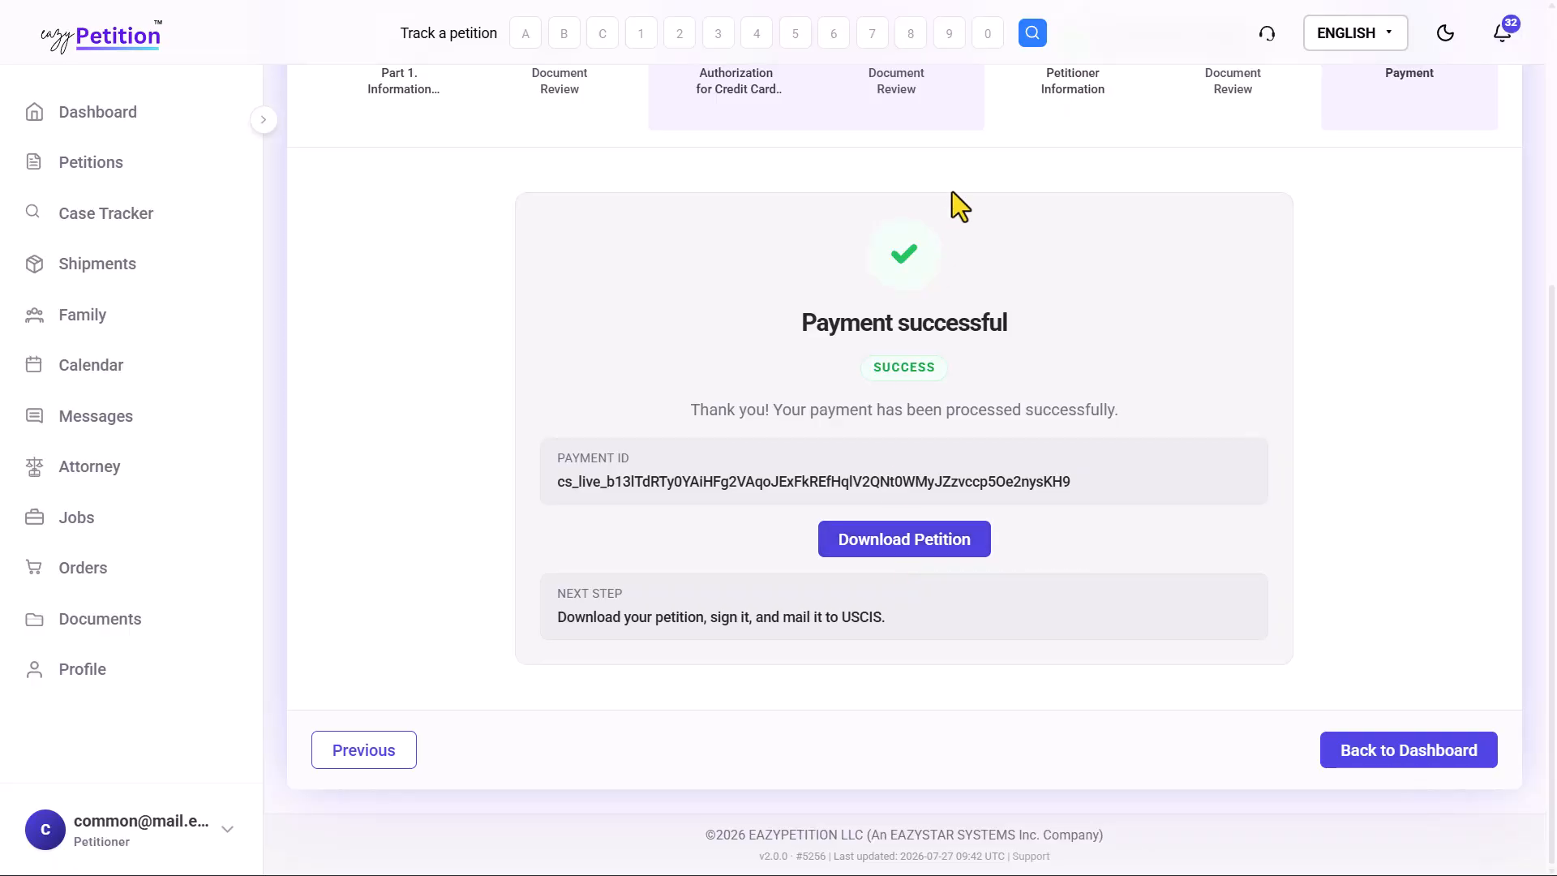
- Download the paid petition package and look through its cover pages, filing checklists and Form G-1450
left_click(910, 534)
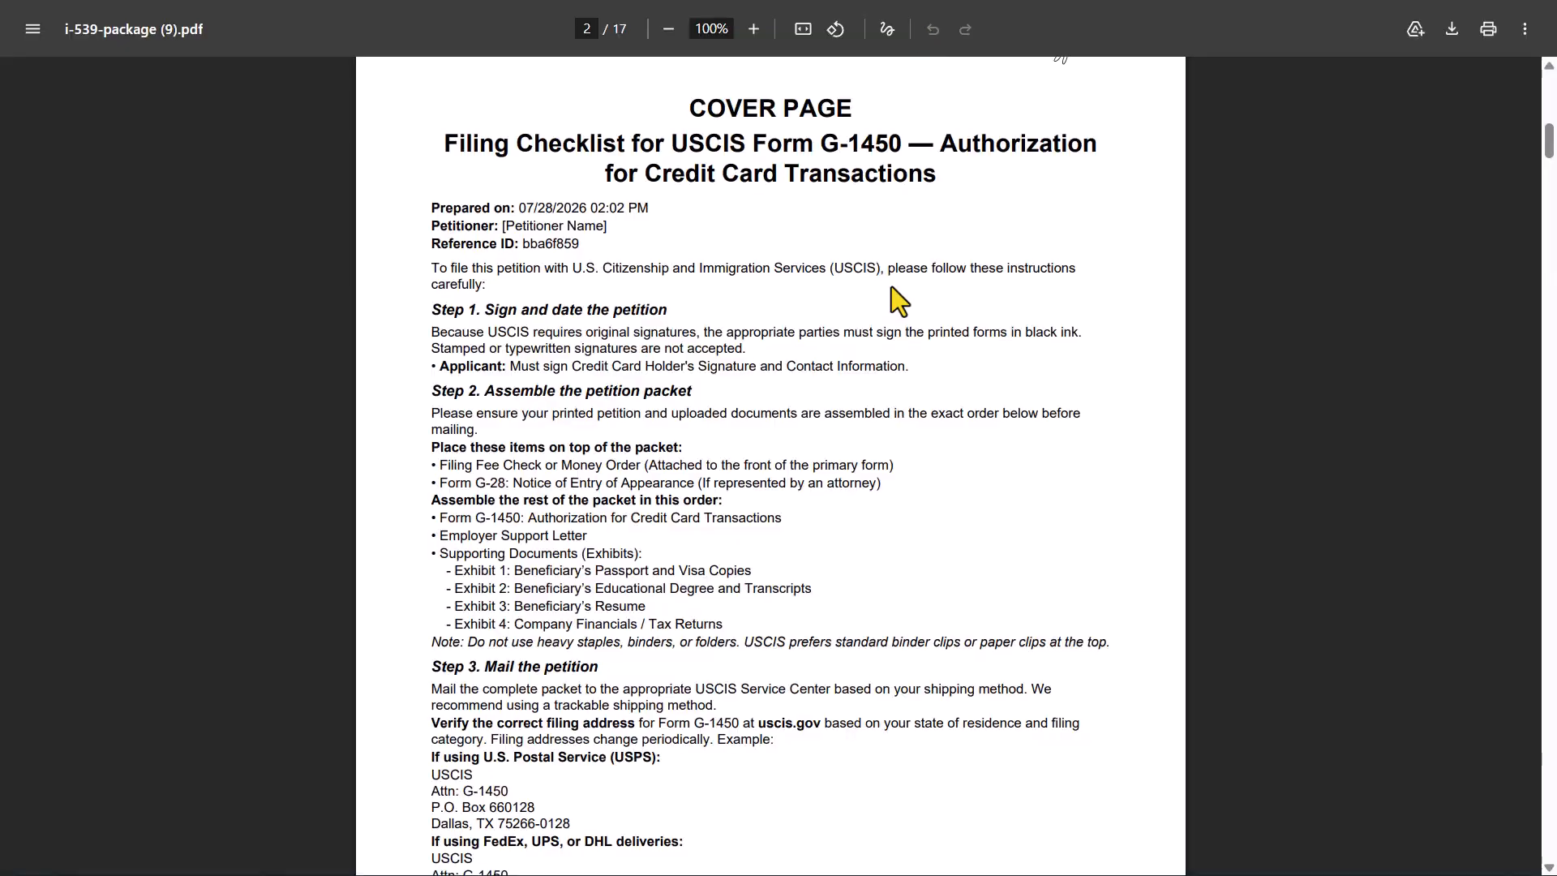
scroll(836, 514, "down", 4)
scroll(835, 516, "down", 15)
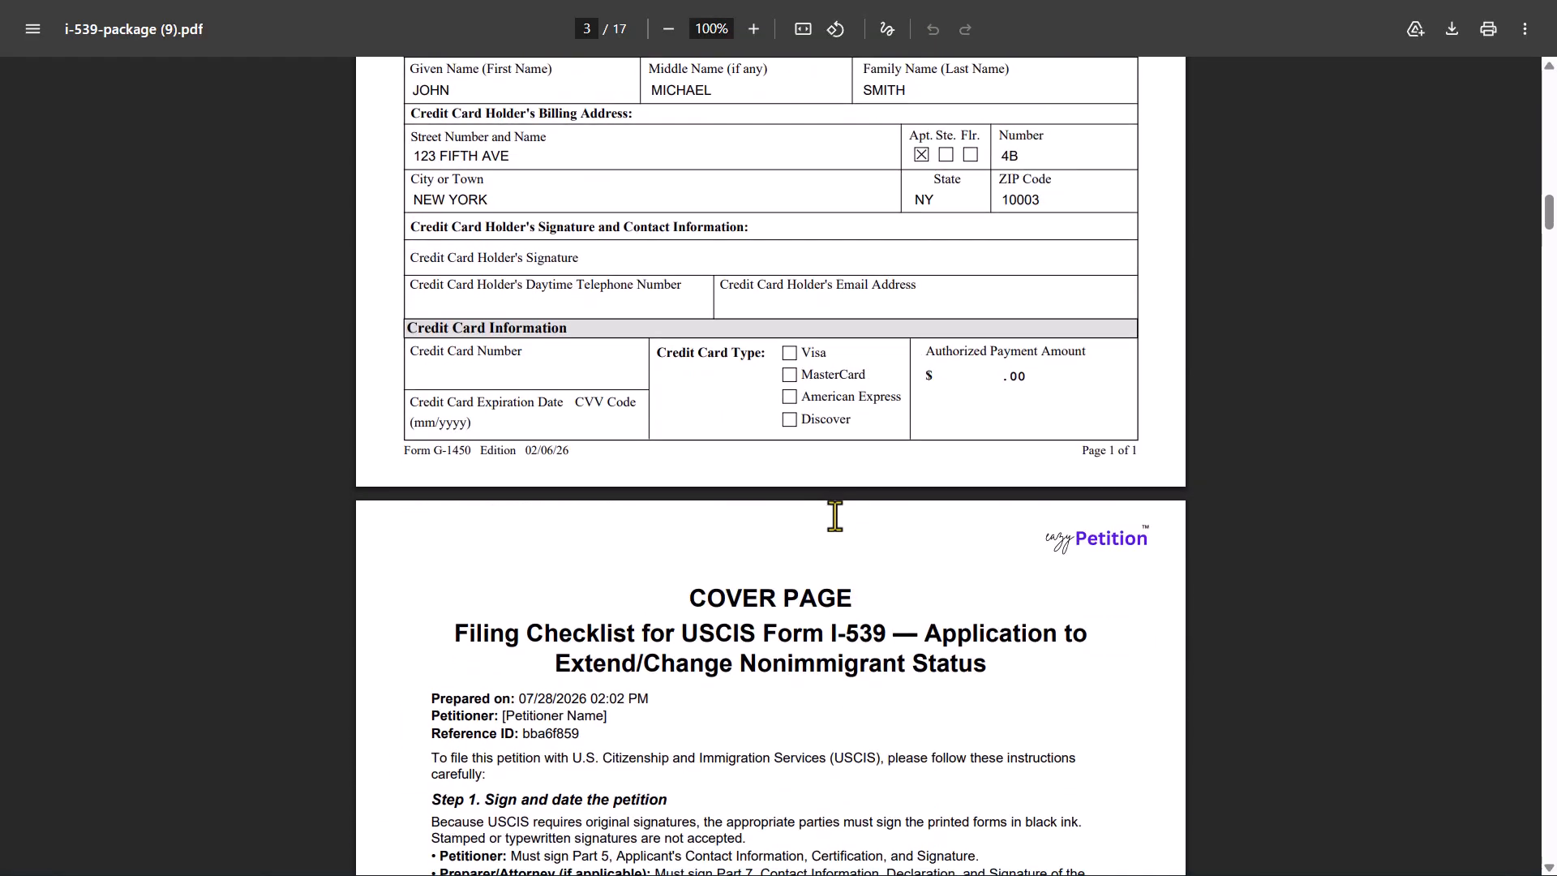
scroll(836, 516, "down", 8)
scroll(836, 515, "down", 8)
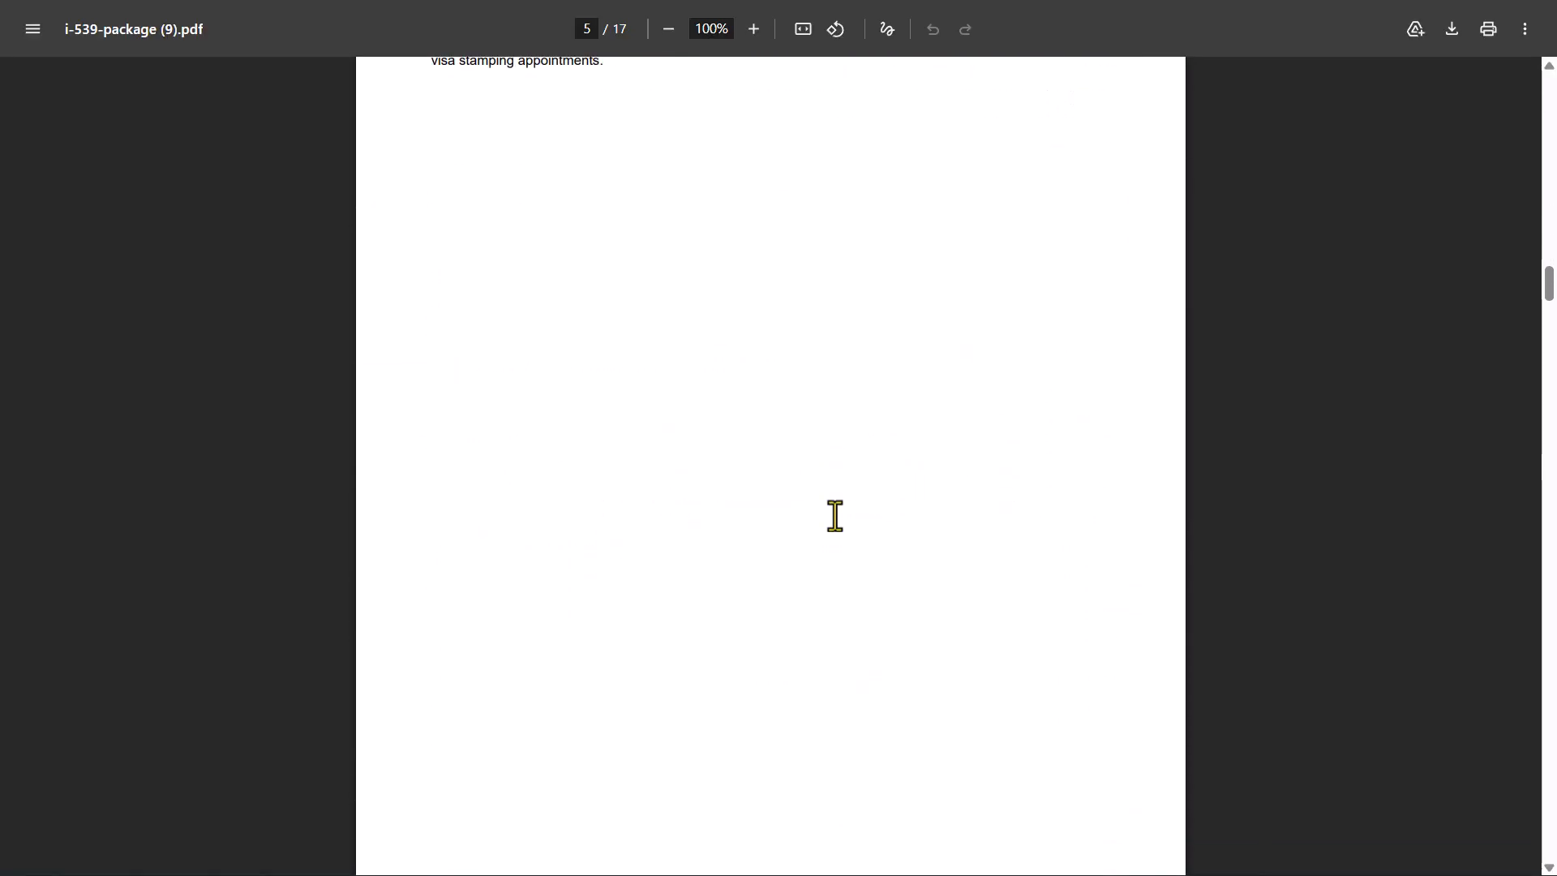
- Examine the filled entries in Parts 1 to 4 of Form I-539 in the downloaded package
scroll(836, 516, "down", 18)
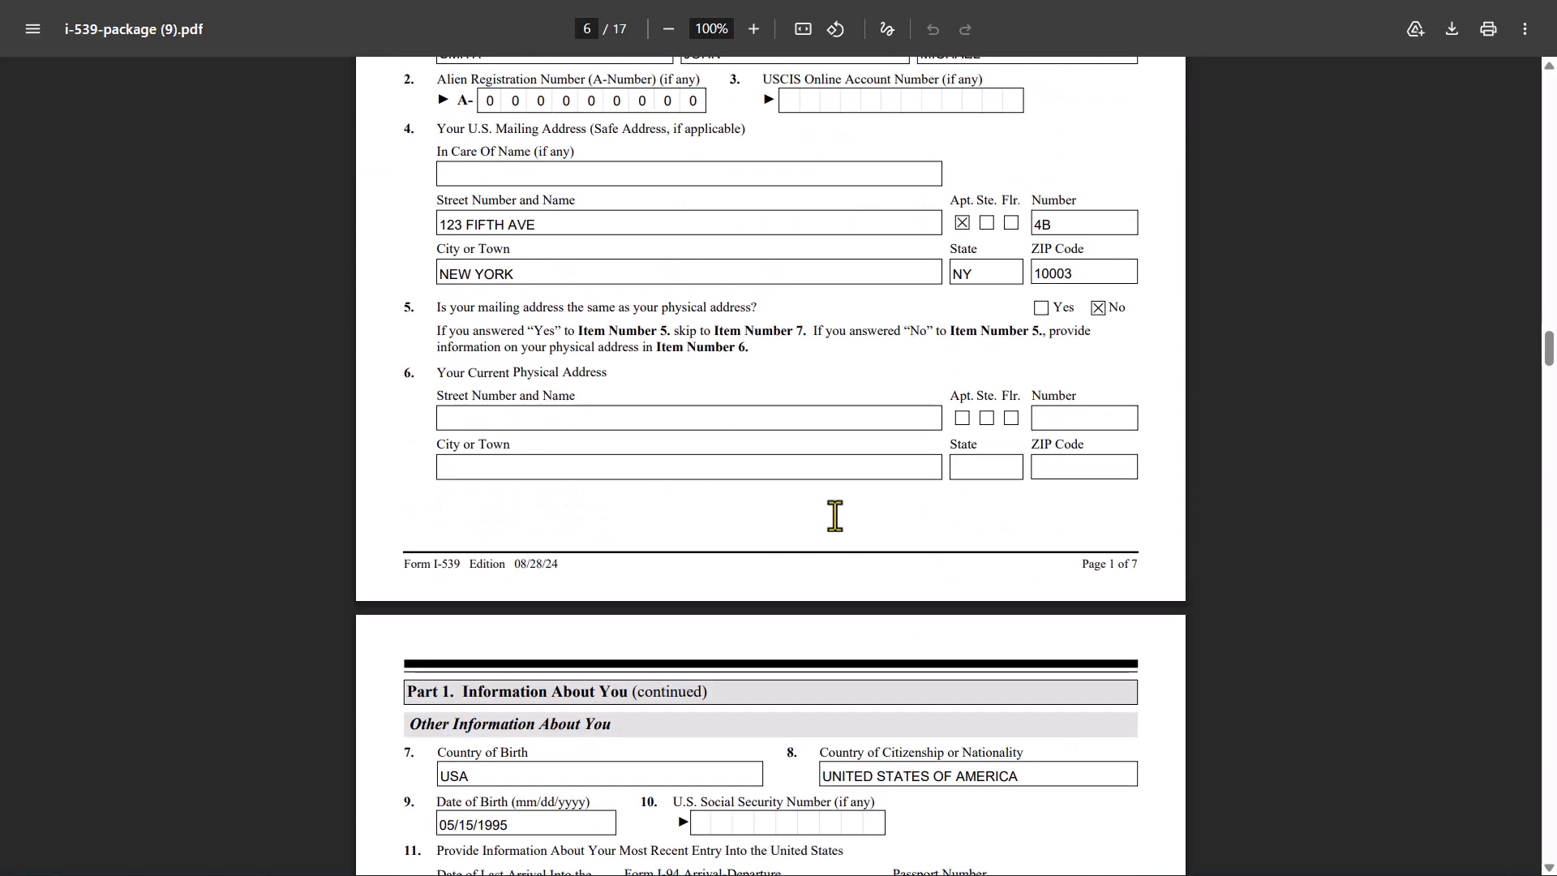
scroll(836, 516, "down", 2)
scroll(836, 516, "up", 3)
scroll(836, 516, "down", 9)
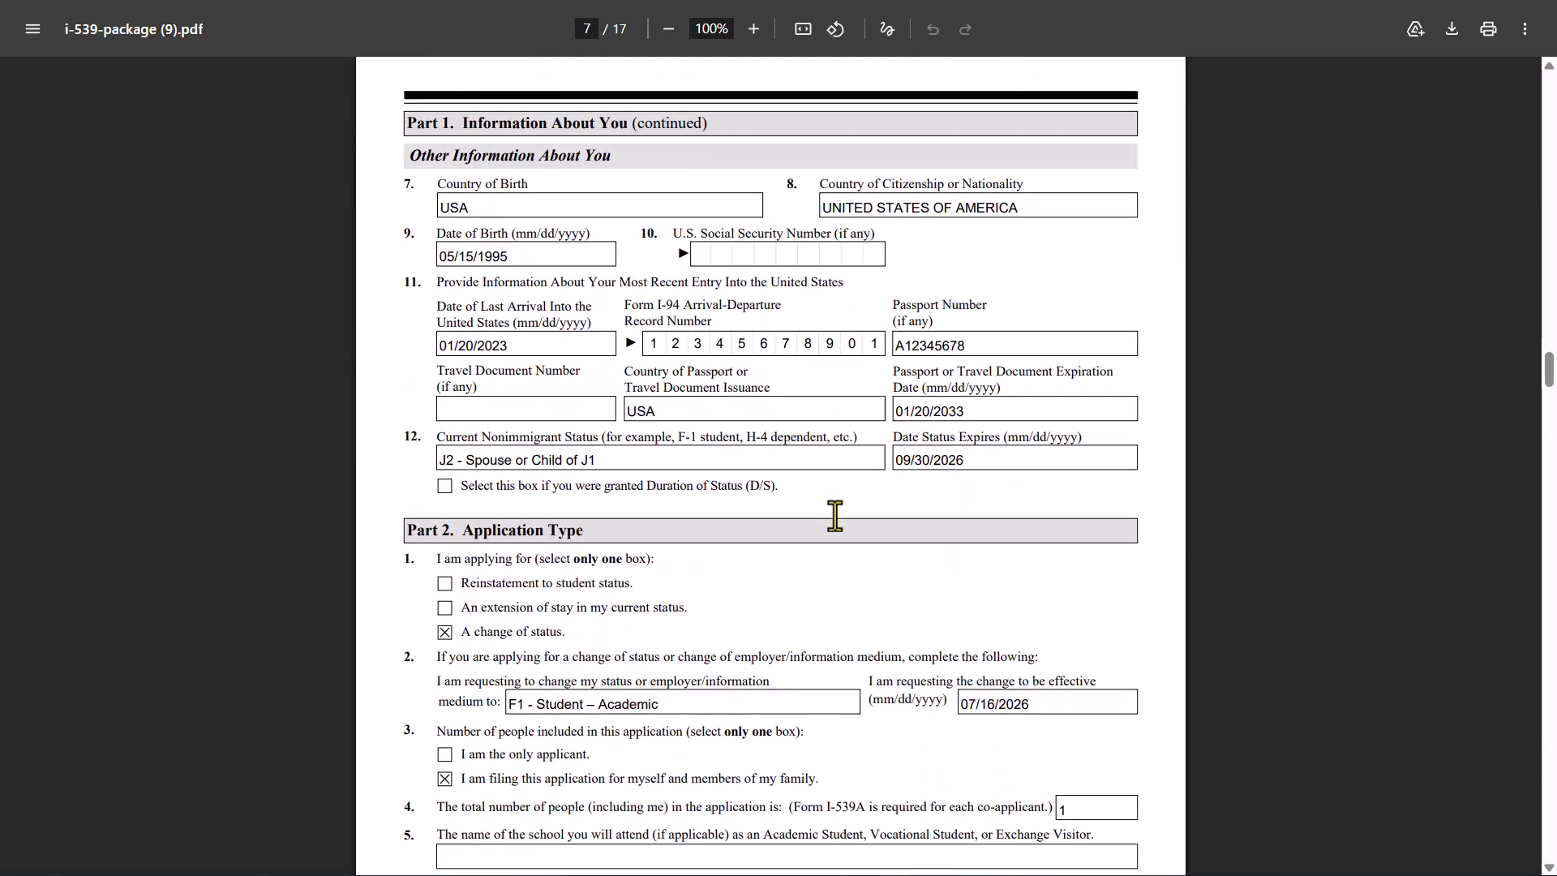
scroll(836, 516, "down", 11)
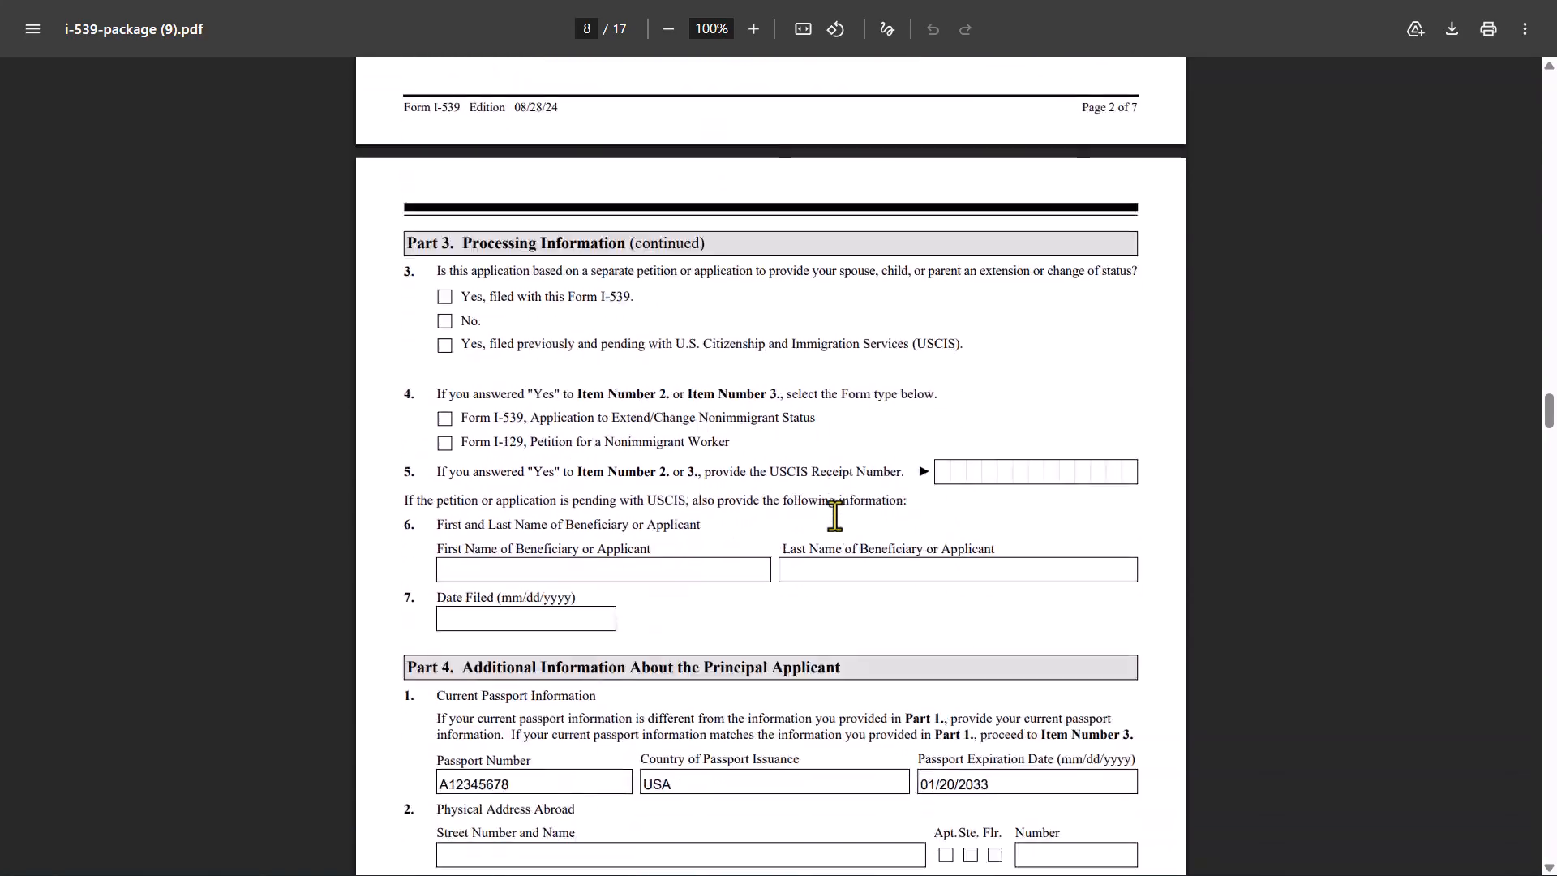
scroll(835, 516, "down", 17)
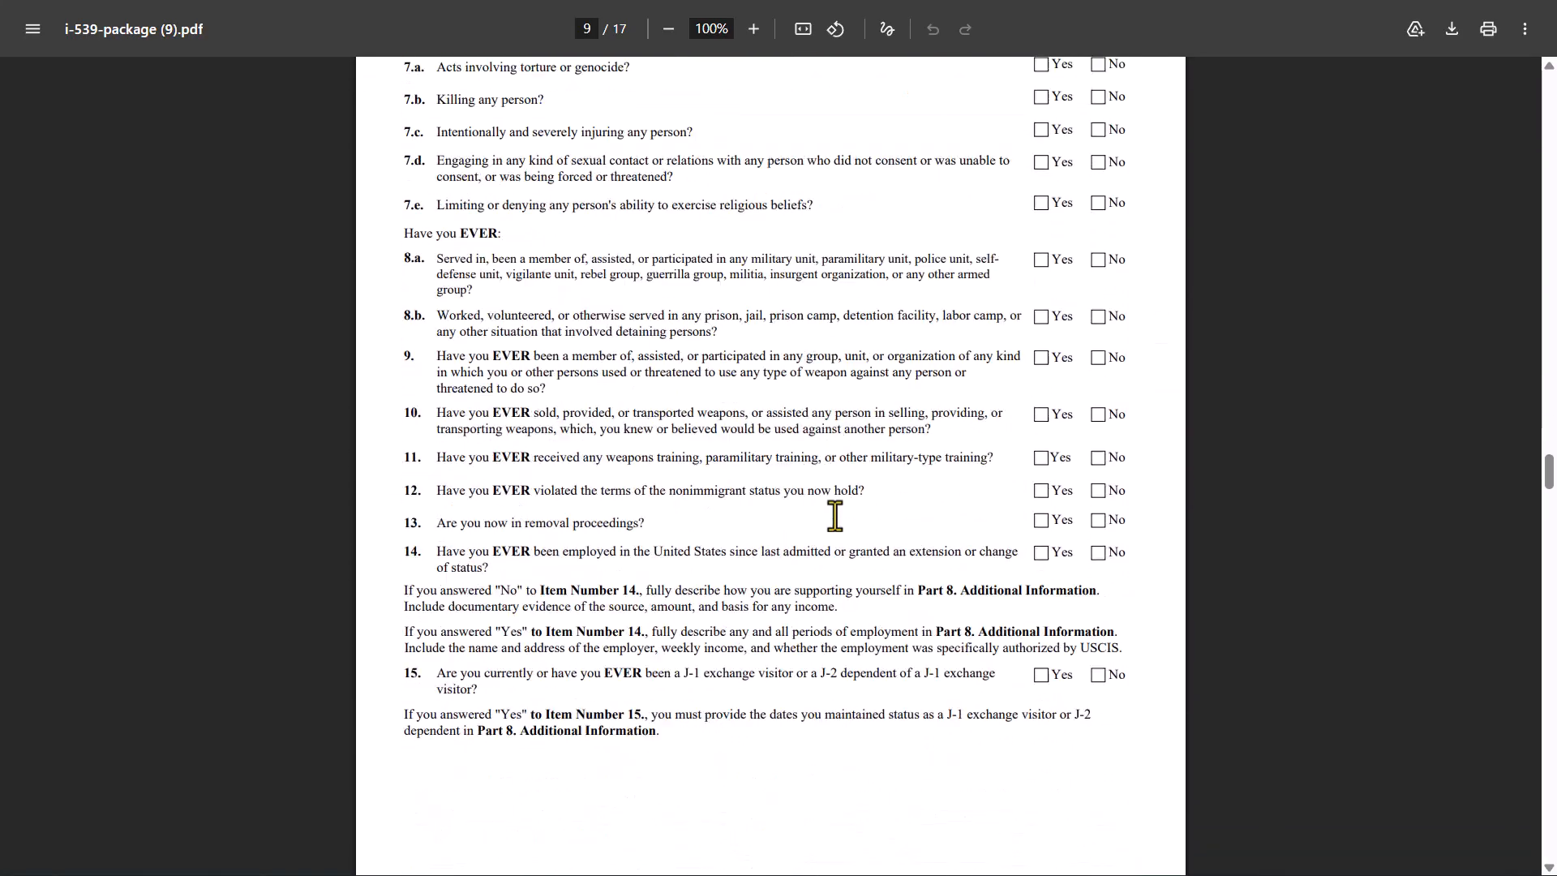
scroll(835, 516, "down", 10)
- Read the applicant's certification in Part 5 of Form I-539 and check the signature sections through Part 7
scroll(835, 516, "up", 3)
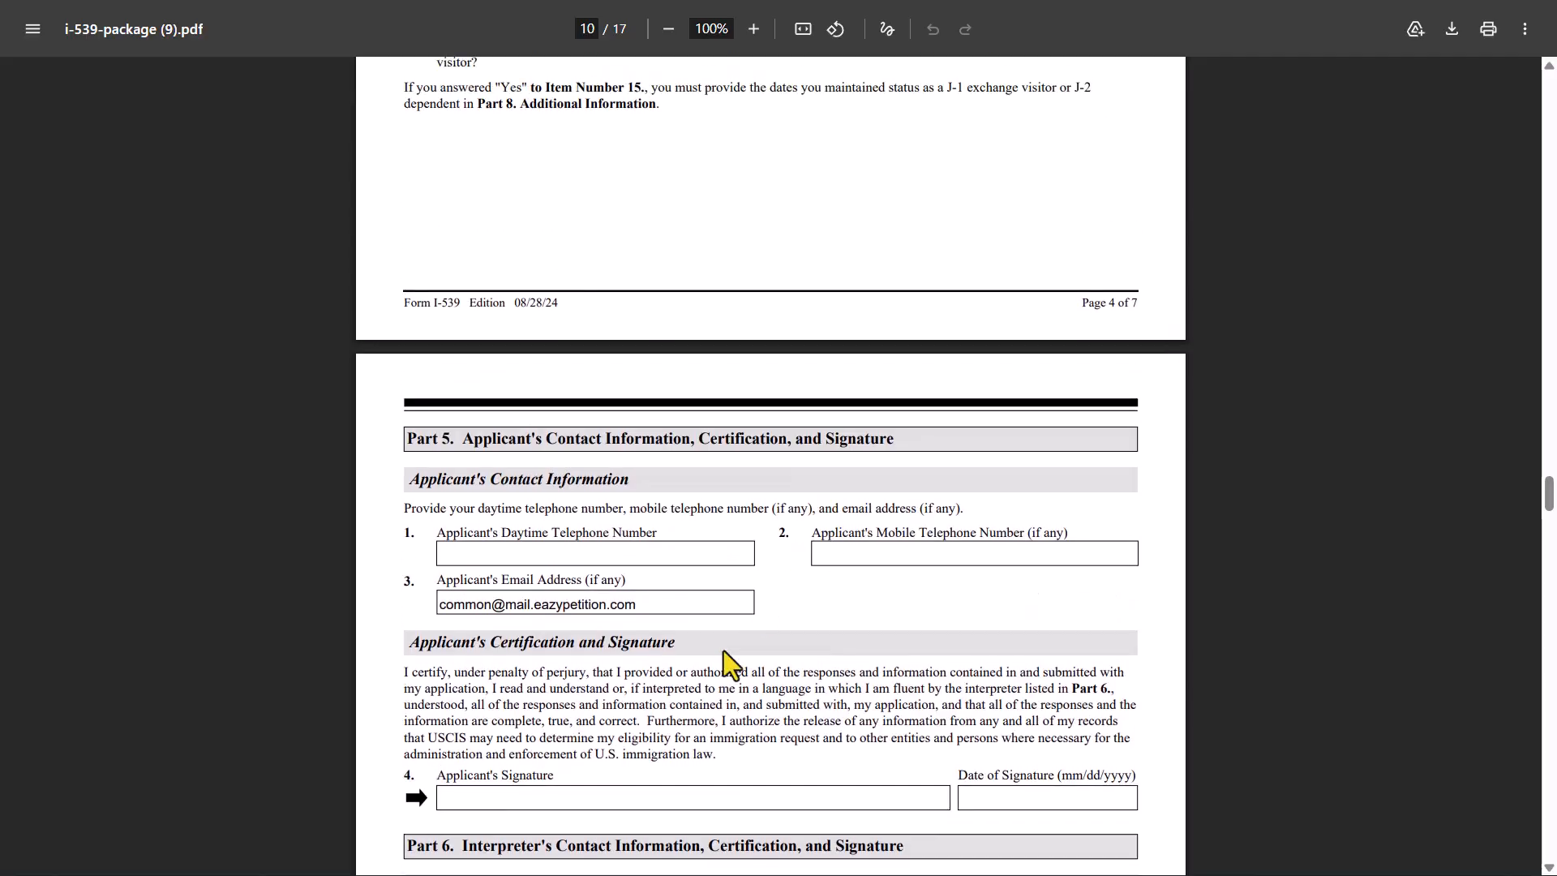
scroll(714, 682, "down", 2)
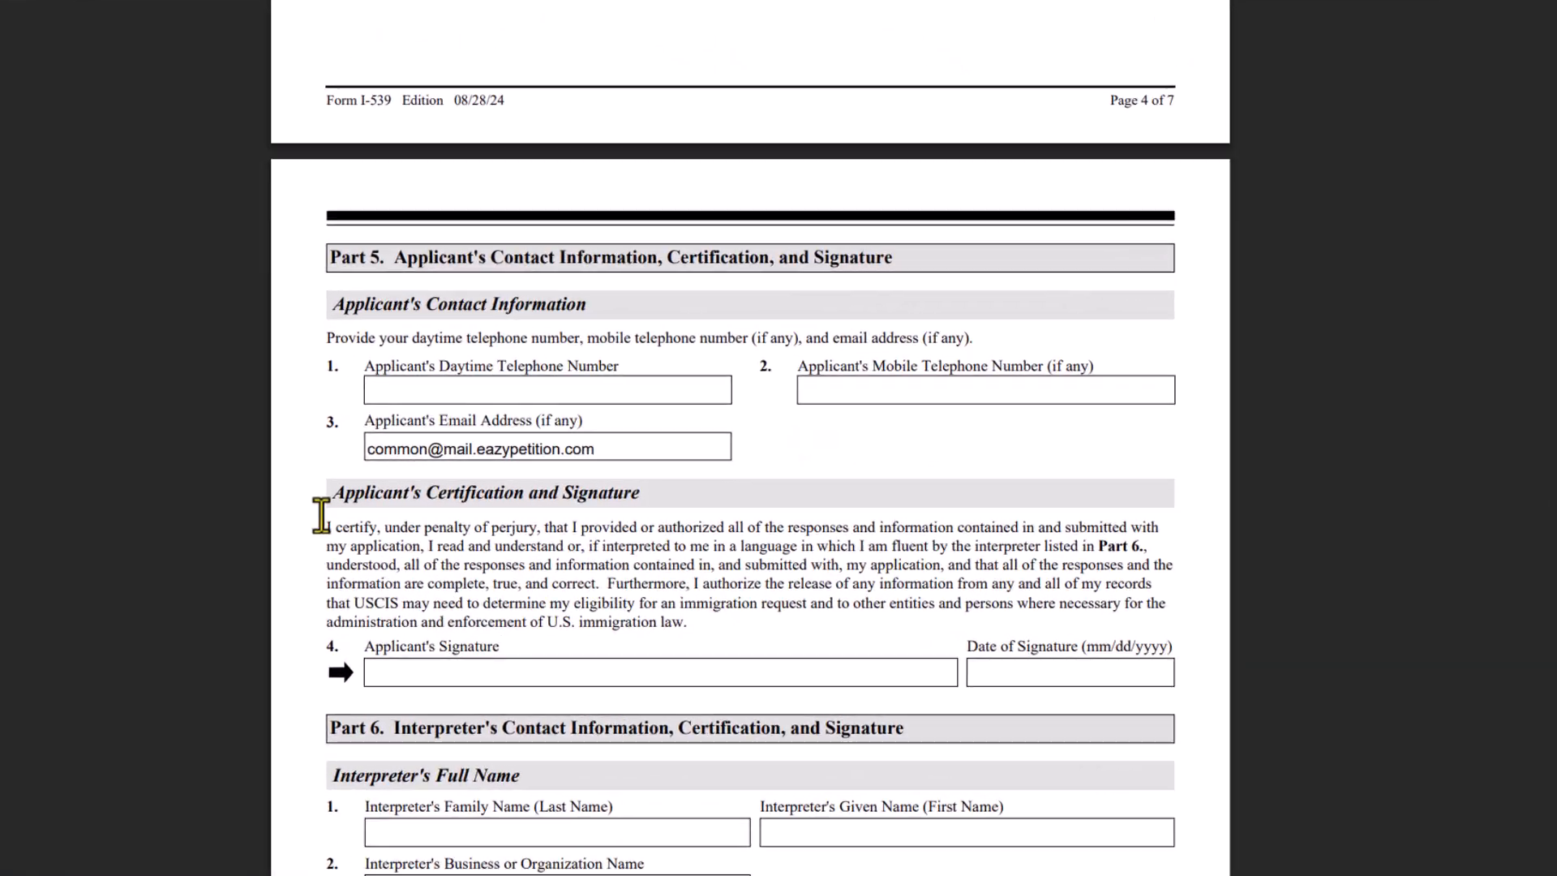
left_click_drag(406, 528, 593, 578)
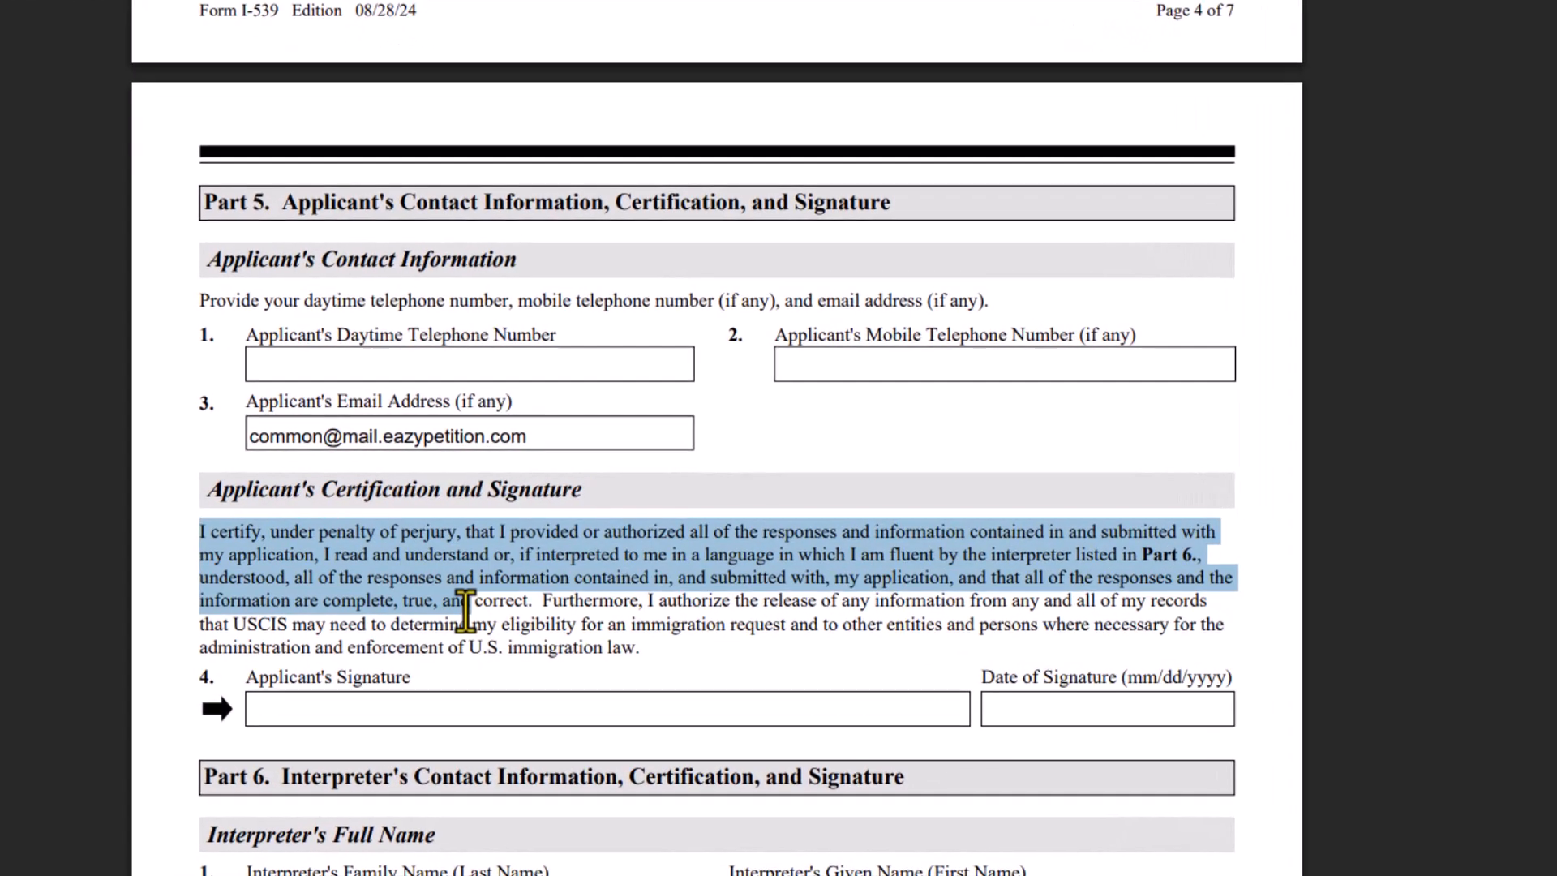
left_click(467, 612)
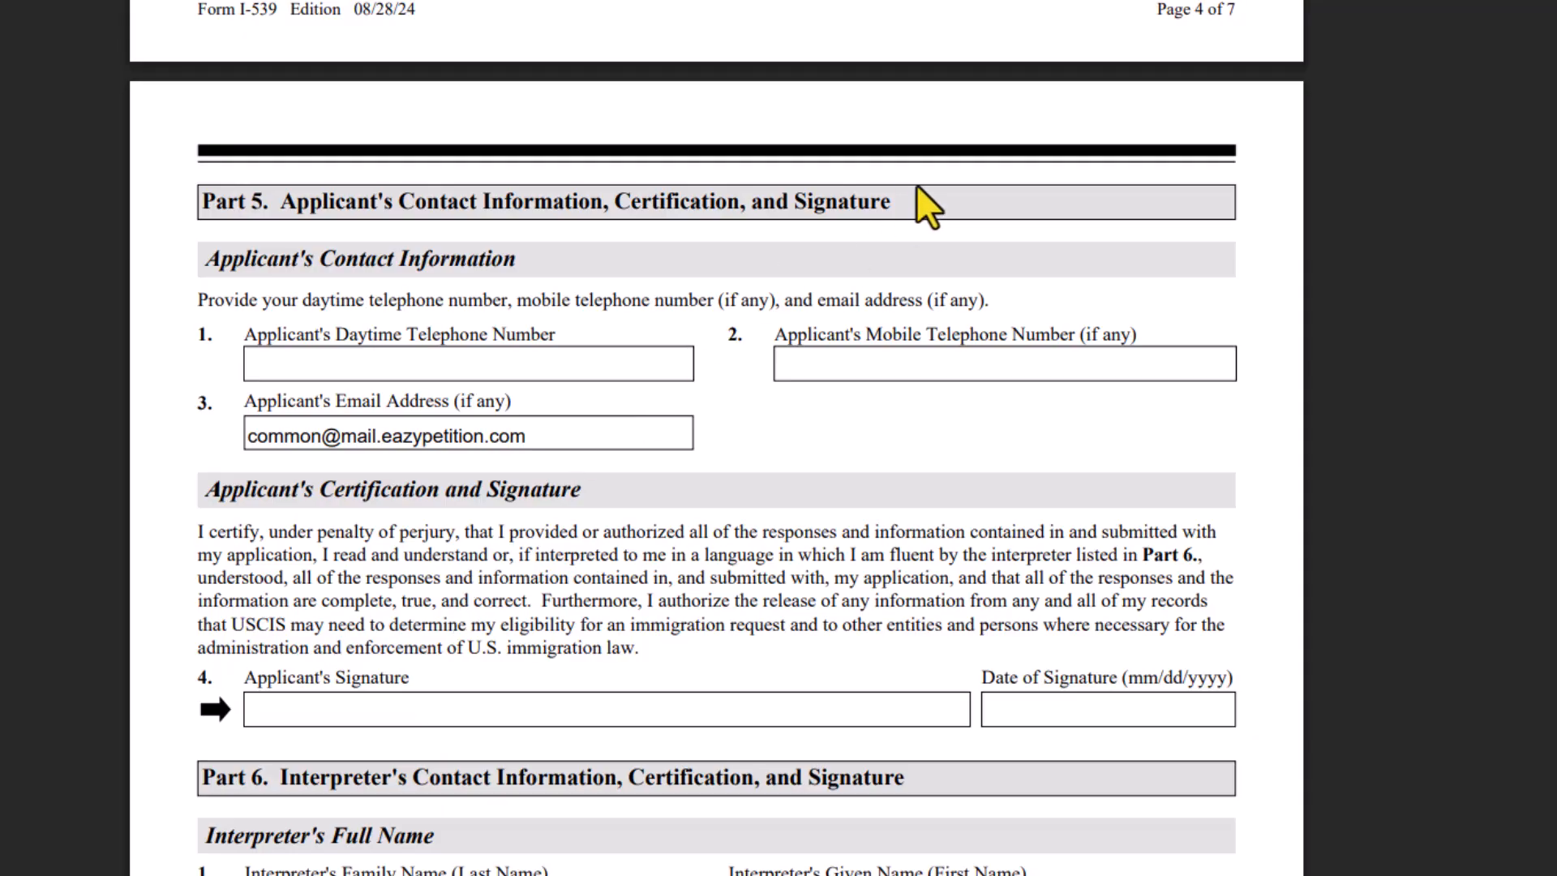
scroll(881, 507, "down", 10)
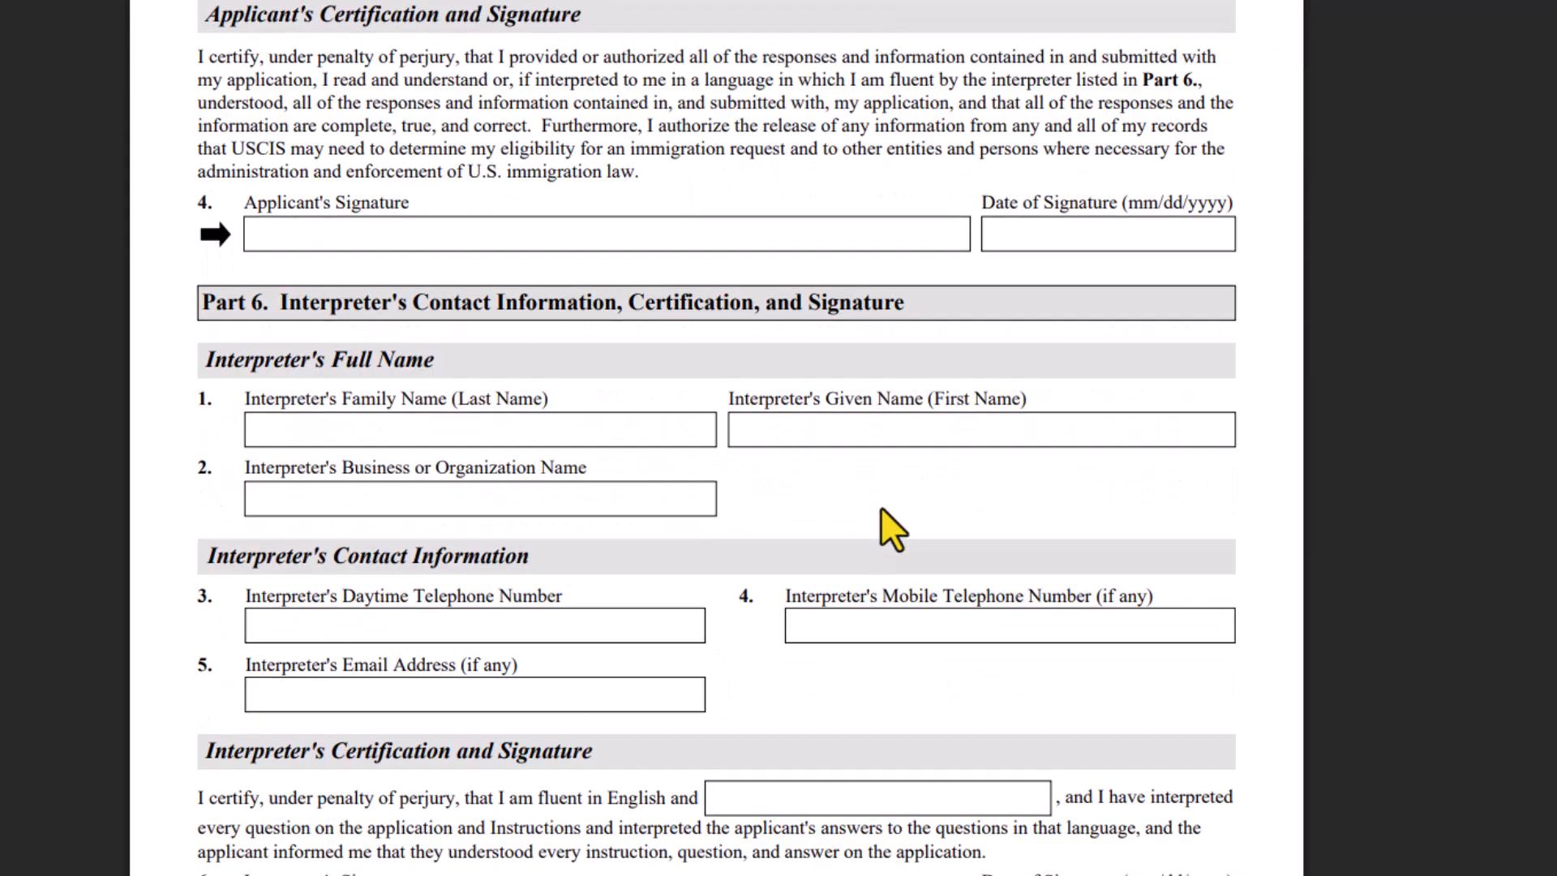
scroll(881, 507, "down", 10)
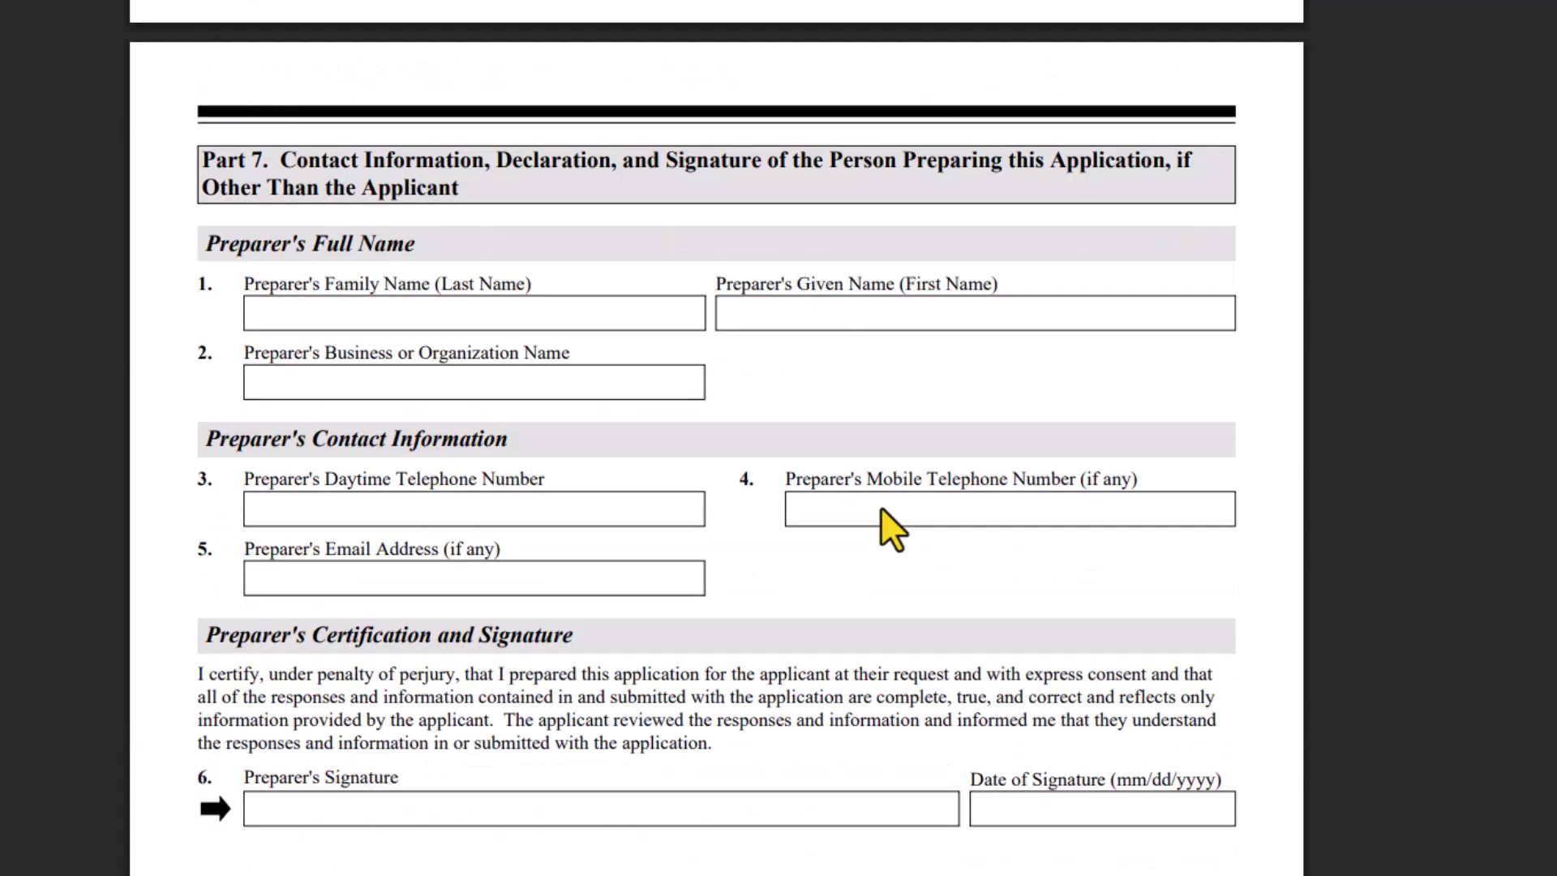